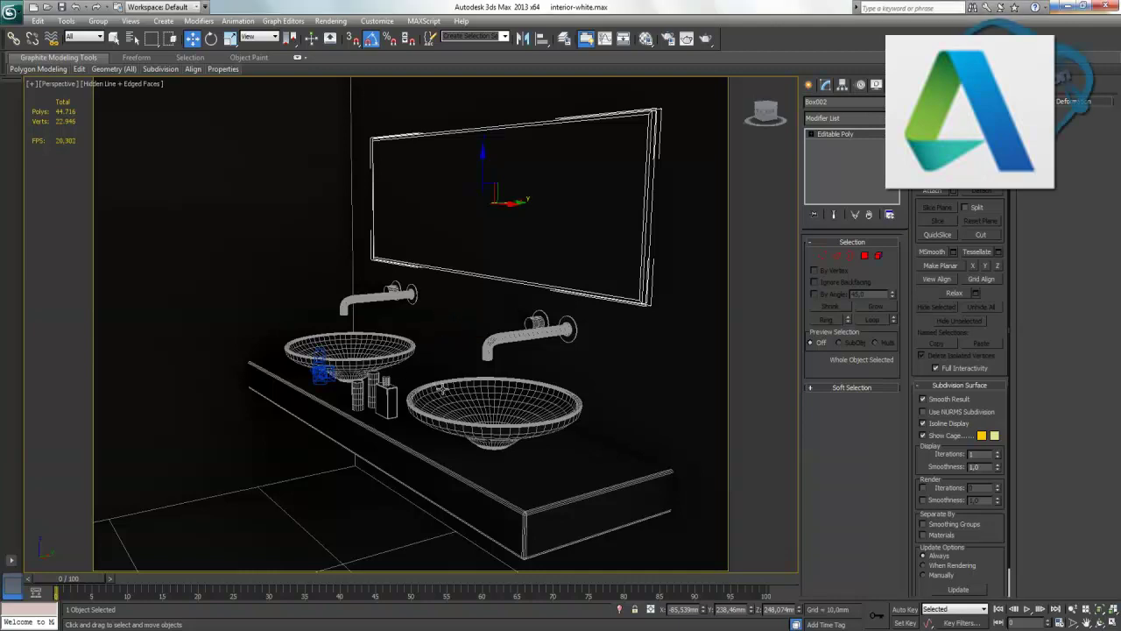
Zoom in on the sinks and run a V-Ray test render of the vanity.
left_click(1073, 611)
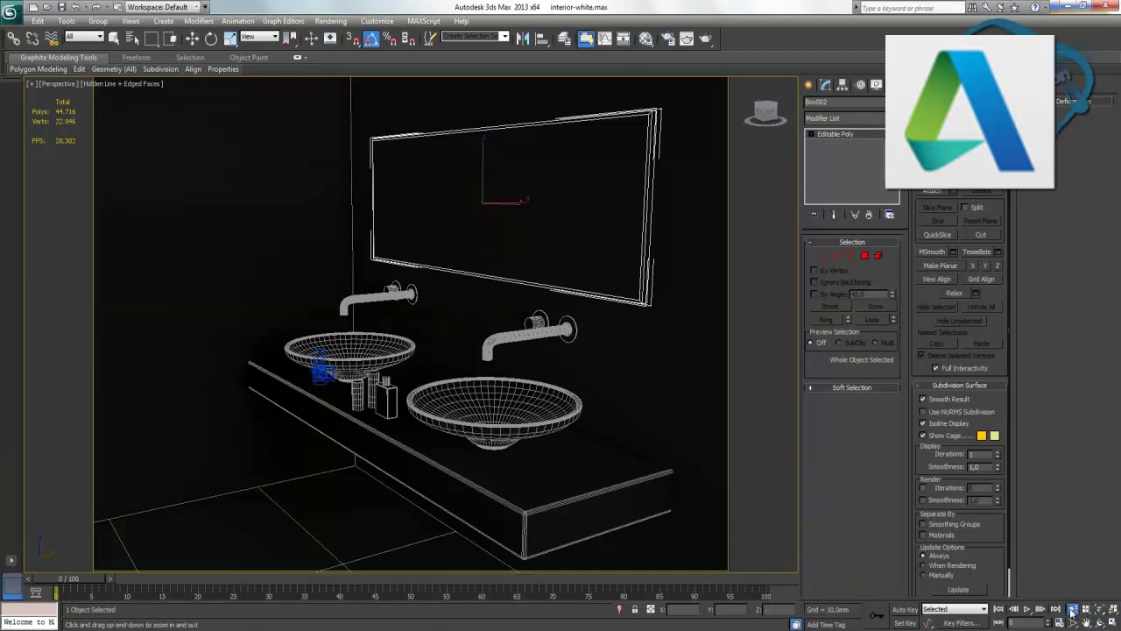
left_click_drag(436, 372, 448, 336)
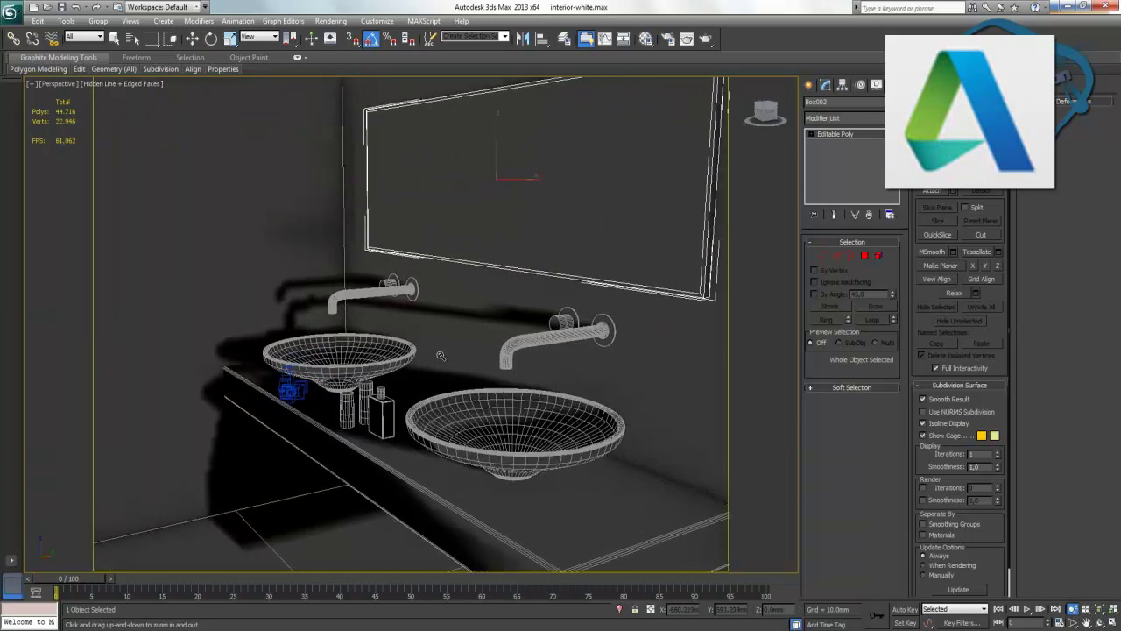
left_click_drag(415, 405, 426, 412)
right_click(461, 301)
right_click(461, 300)
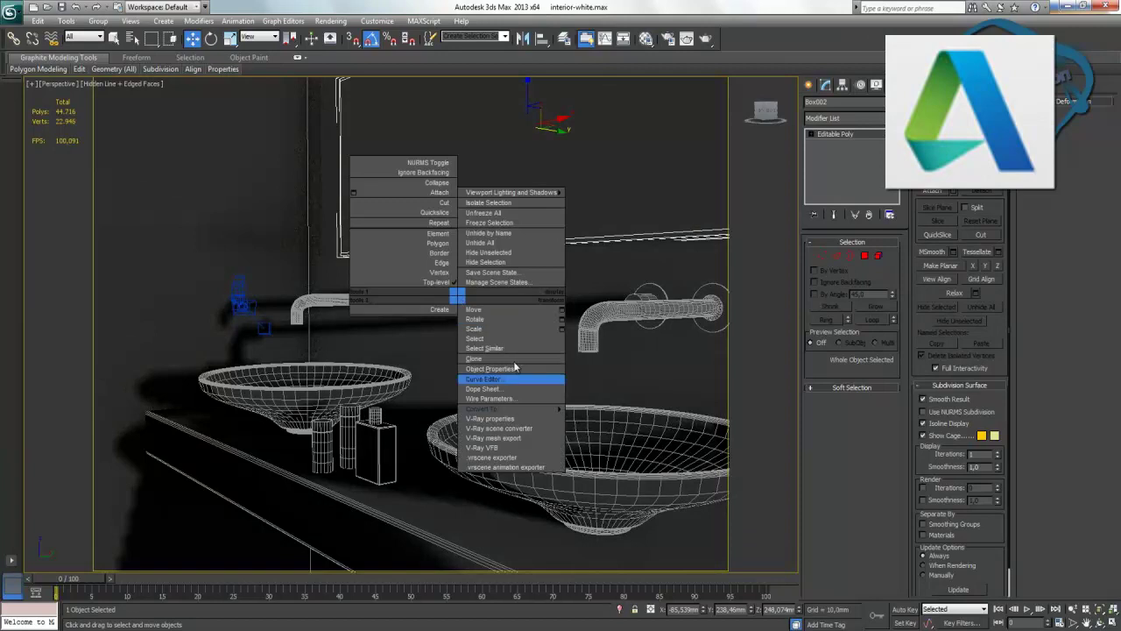
left_click(497, 448)
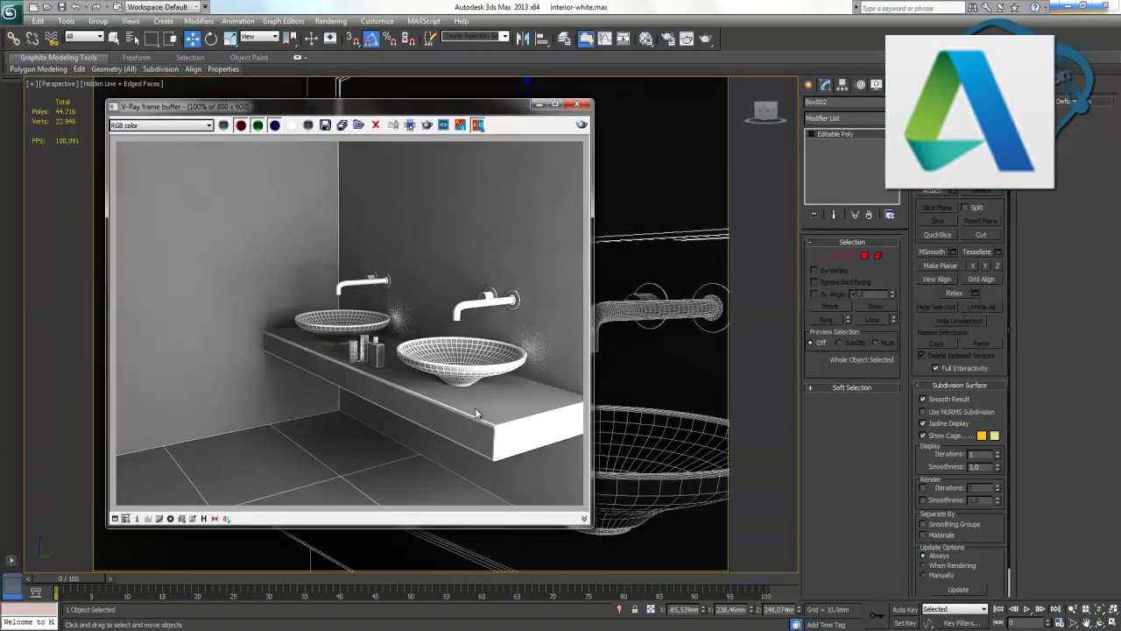
Close the test render, then orbit and pan the view to the left sink and bottles.
left_click(576, 104)
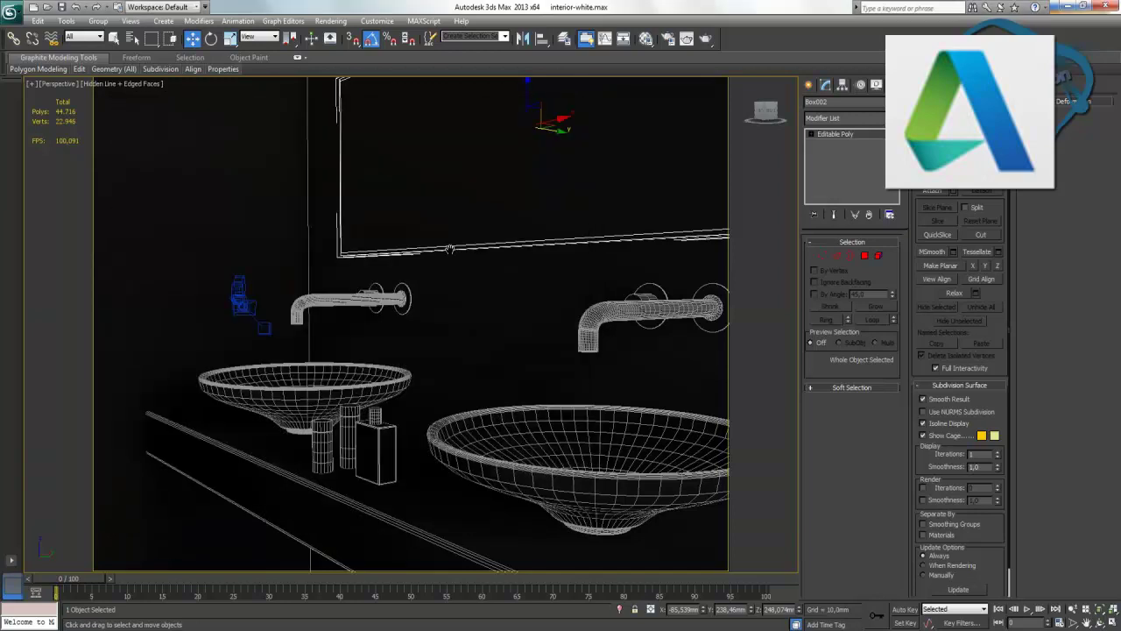
middle_click_drag(406, 305, 605, 245, "alt")
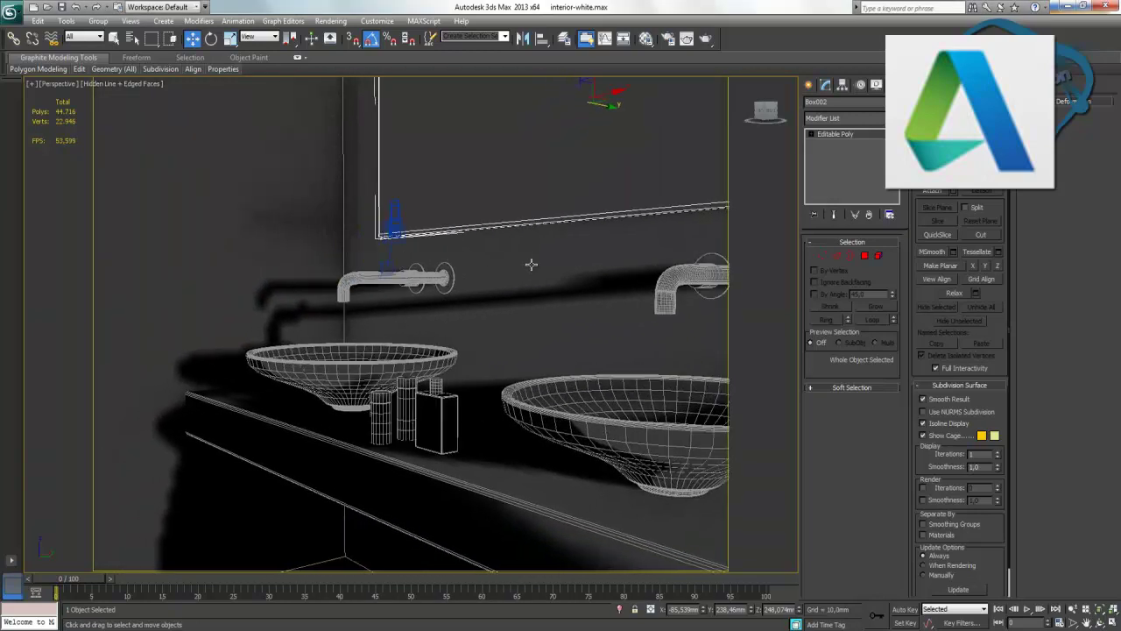
middle_click_drag(452, 410, 474, 418, "alt")
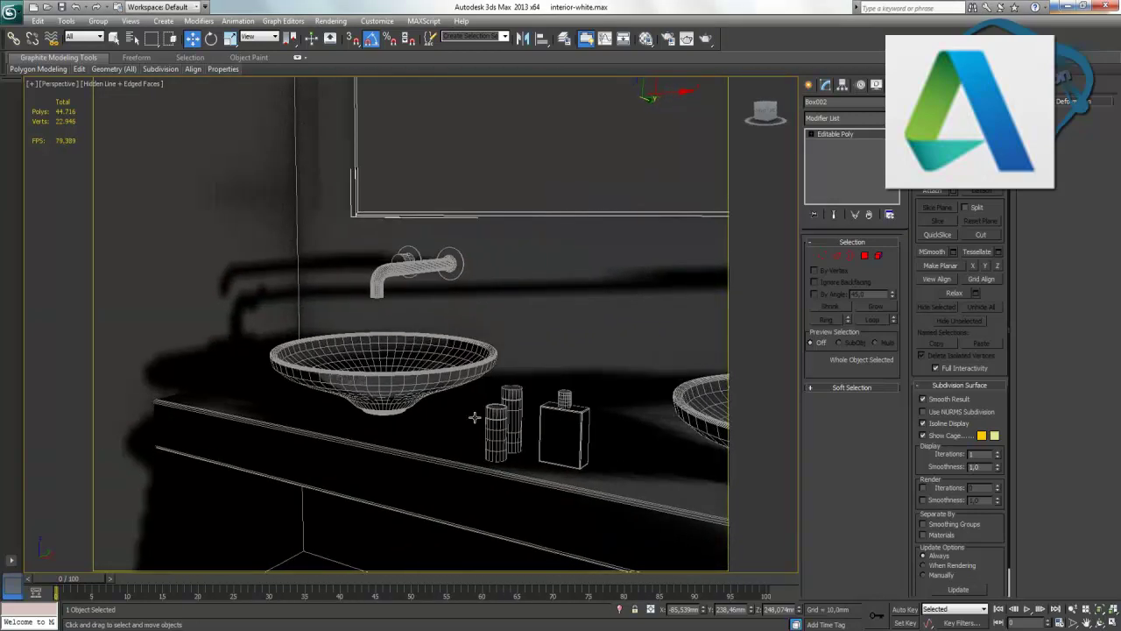
middle_click_drag(576, 471, 476, 430)
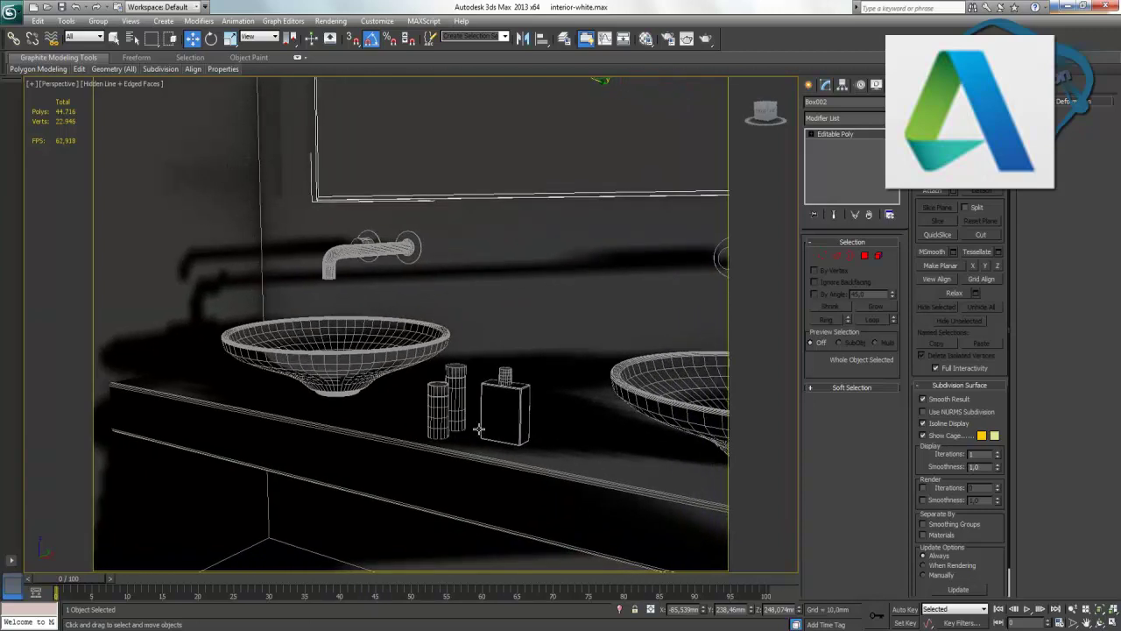
Open the Material Editor, move it aside, and rename the active material to seramik.
left_click(645, 39)
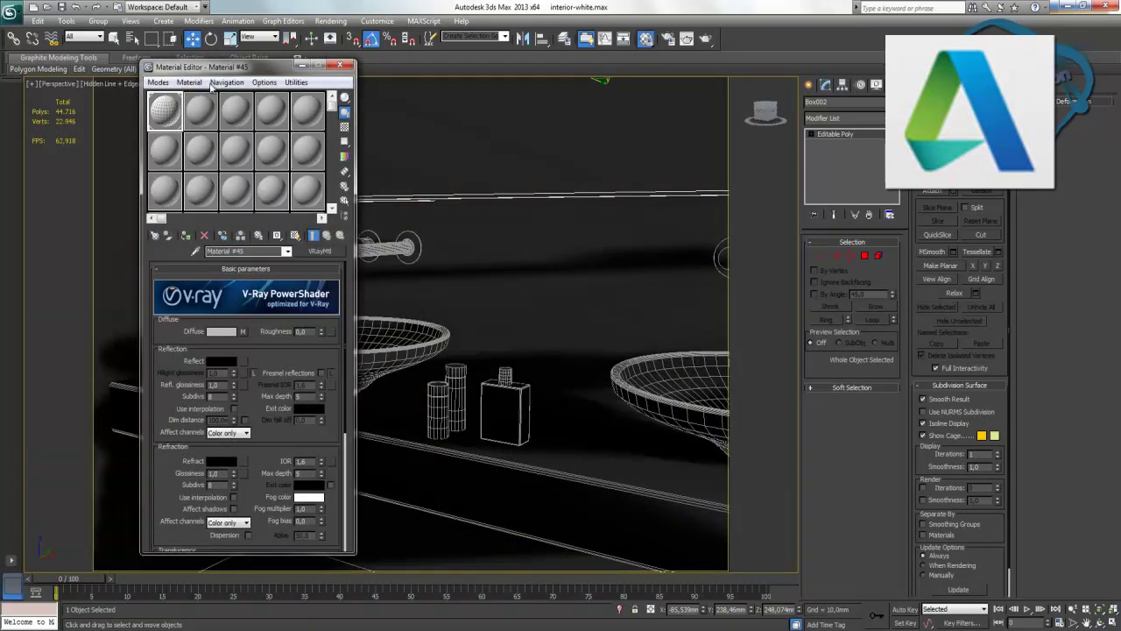
mouse_move(215, 67)
left_mouse_down()
mouse_move(504, 110)
mouse_move(746, 119)
left_mouse_up()
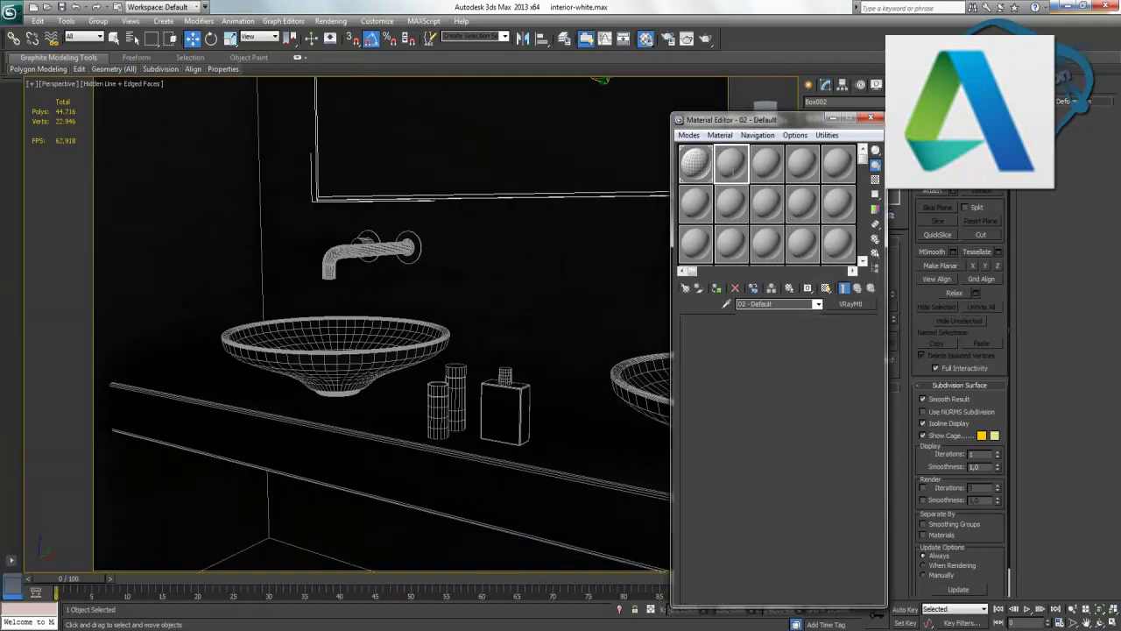
left_click_drag(786, 304, 736, 305)
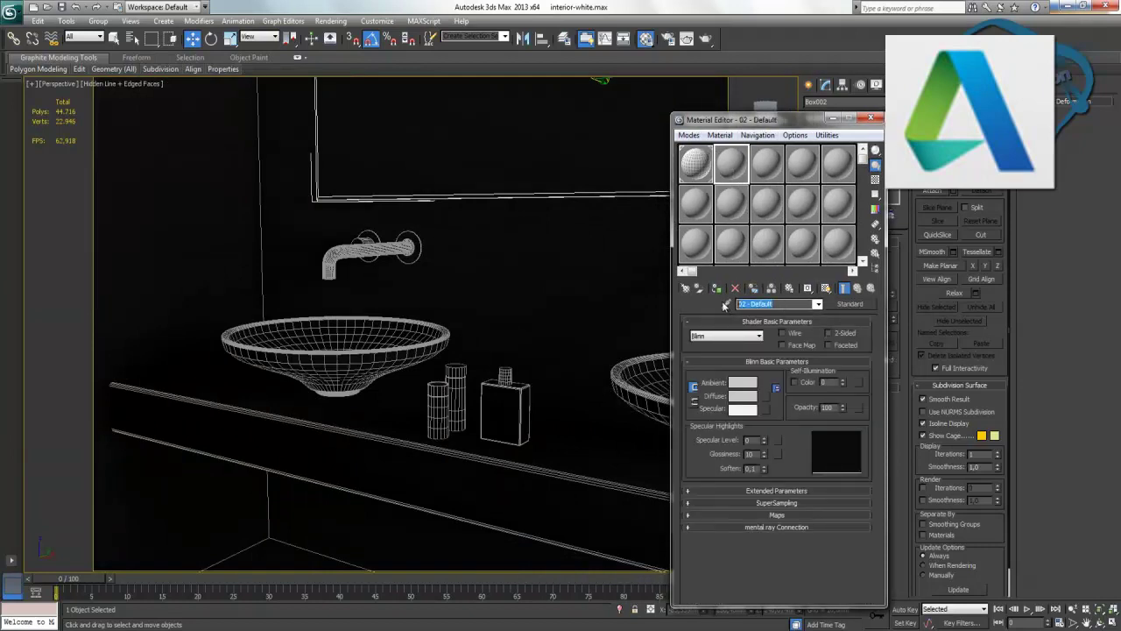
type("serma")
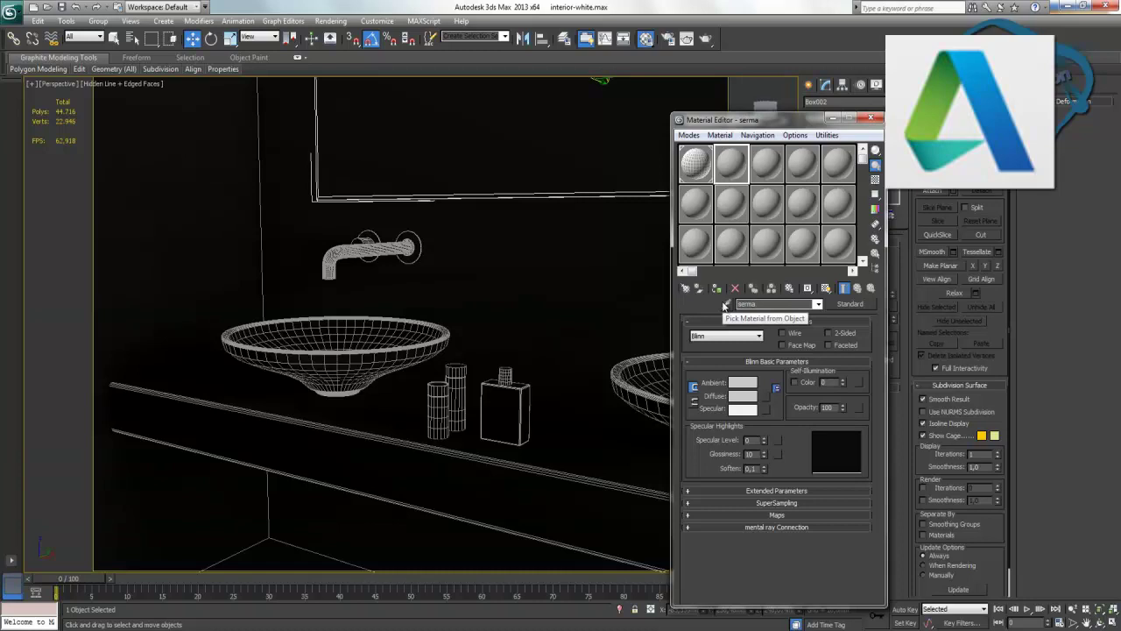
key("BackSpace")
key("BackSpace")
type("amik")
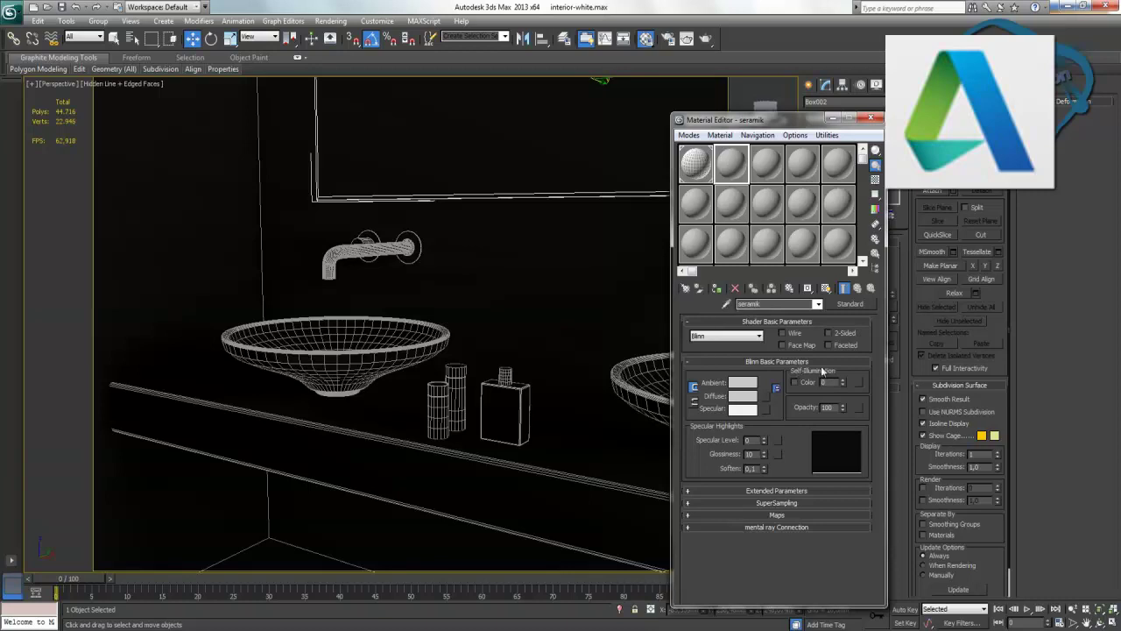
Change seramik from Standard to a VRayMtl via the Material/Map Browser.
left_click(847, 303)
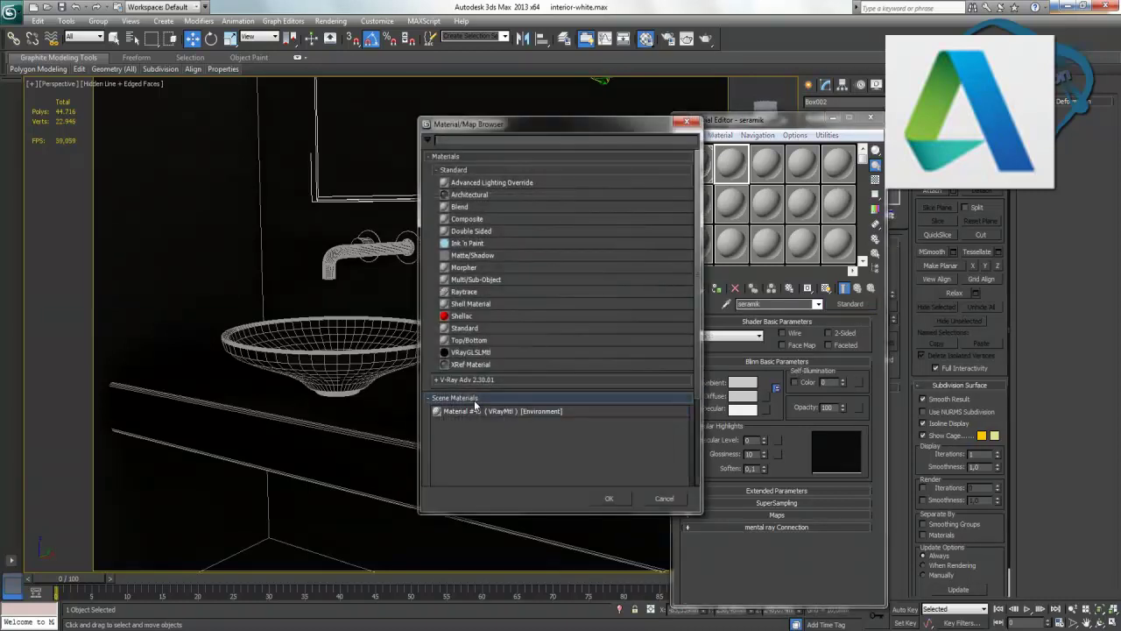
left_click(482, 380)
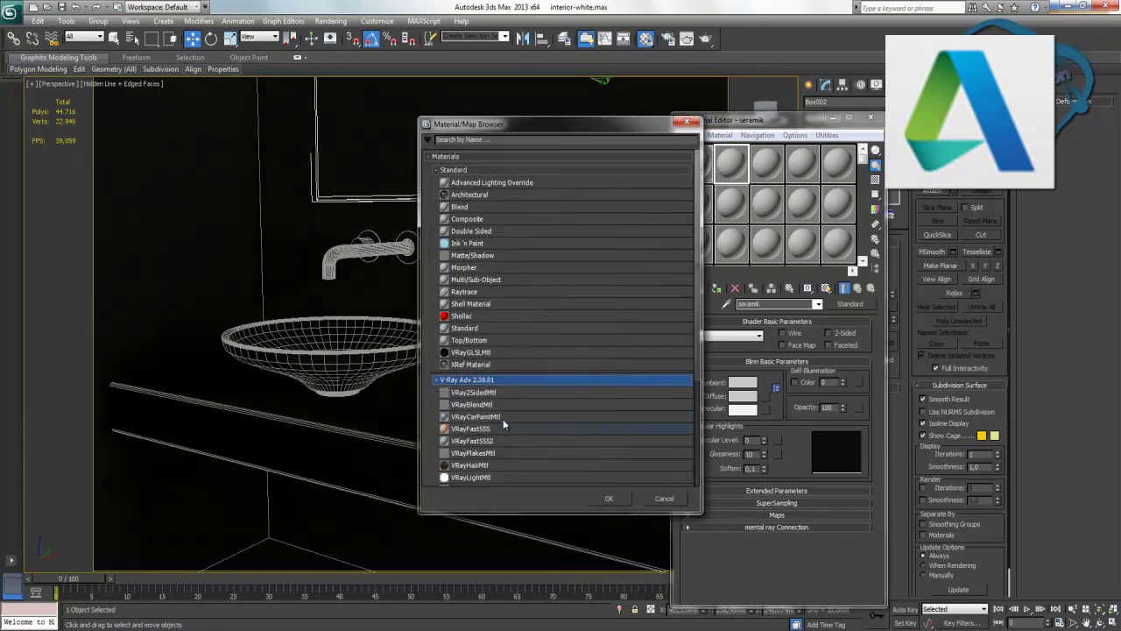
scroll(509, 427, "down", 1)
scroll(509, 427, "down", 1)
left_click(470, 460)
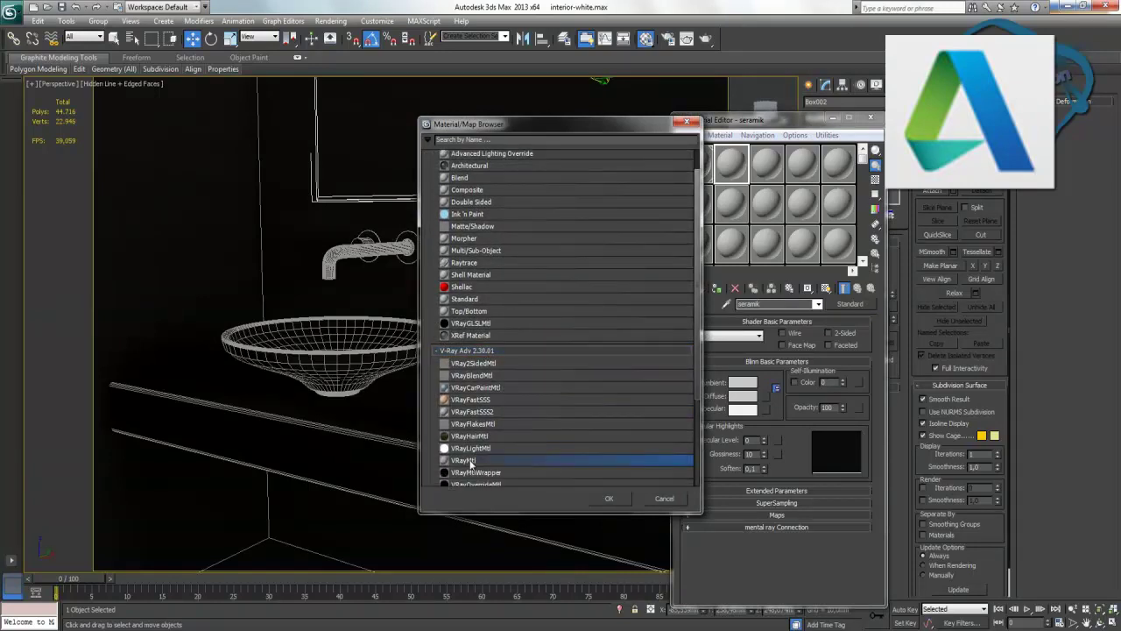
double_click(470, 460)
Set seramik's diffuse to white and its reflection to dark grey RGB 25.
left_click(751, 386)
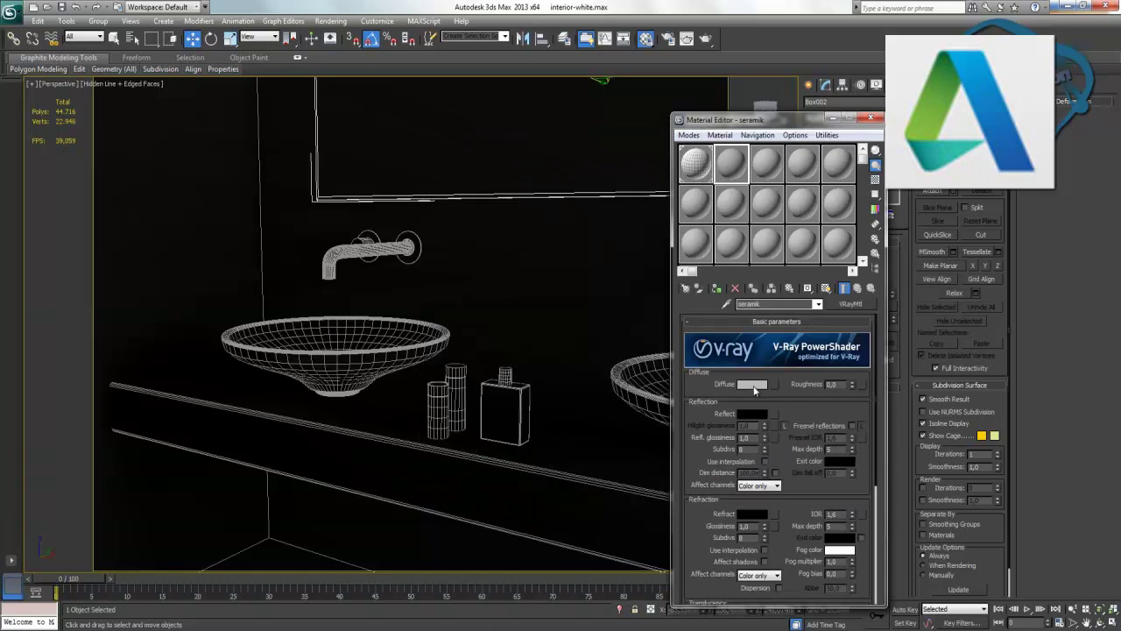
left_click_drag(344, 125, 348, 168)
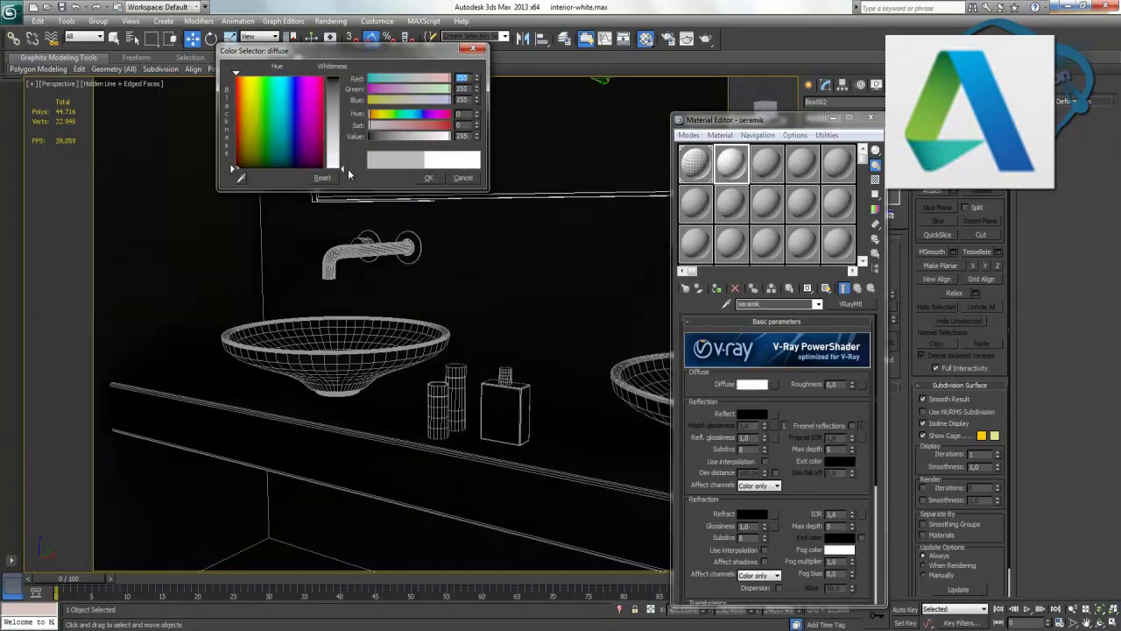
left_click(428, 177)
left_click(752, 414)
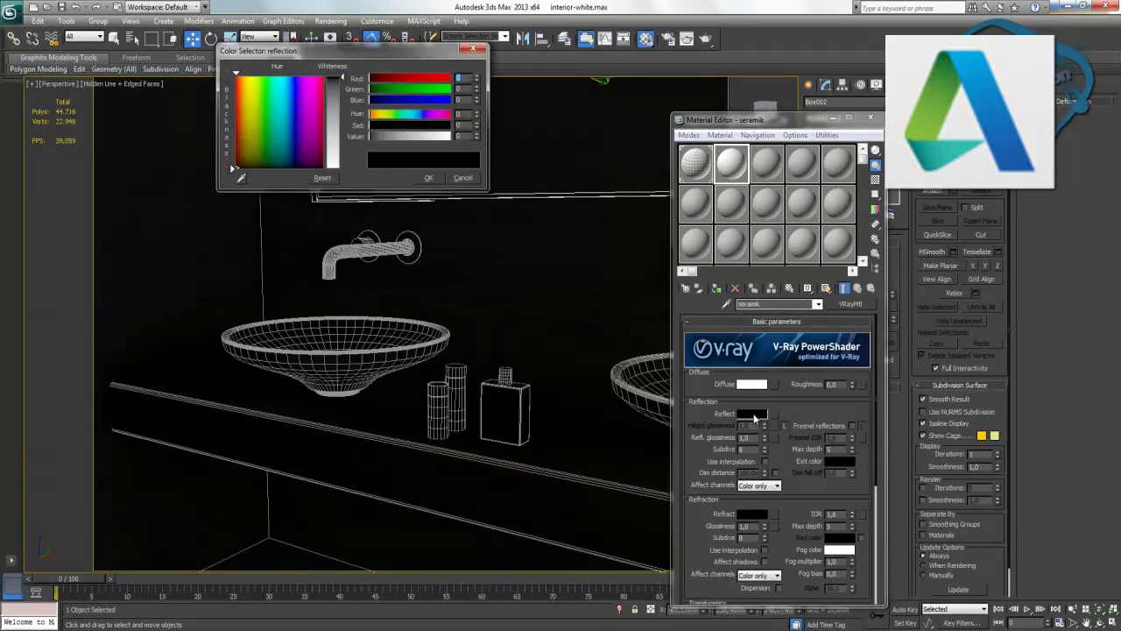
key("Tab")
type("25")
key("Tab")
type("25")
key("Return")
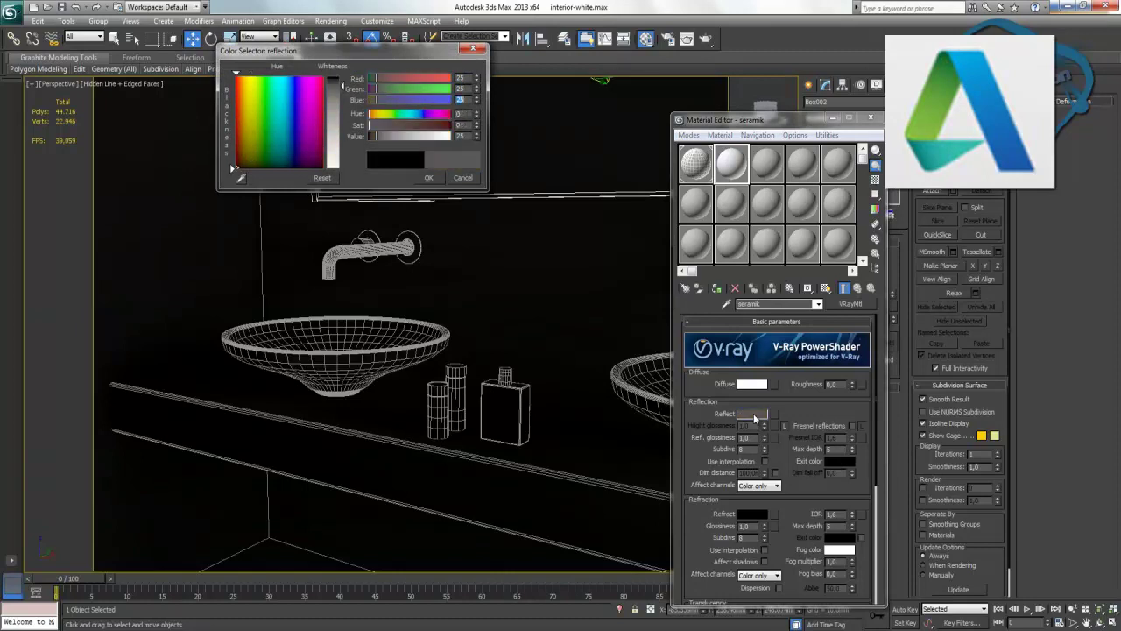
left_click(428, 177)
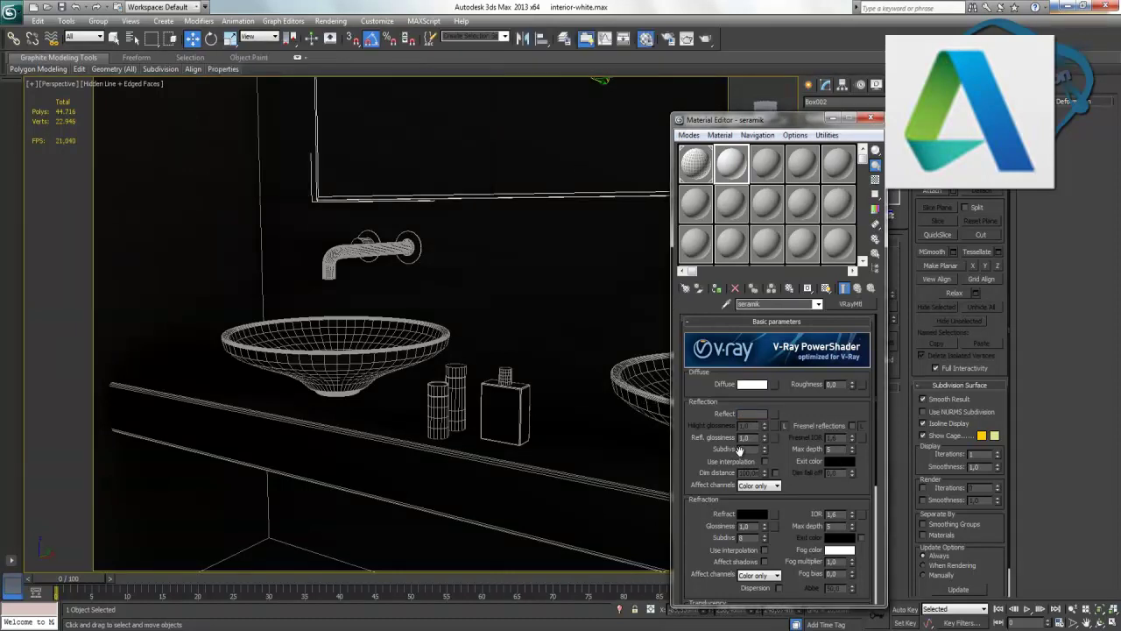
Unlock Hilight glossiness for a 0,9 value and select the left sink.
left_click(783, 427)
left_click(744, 425)
type("0,9")
left_click(385, 341)
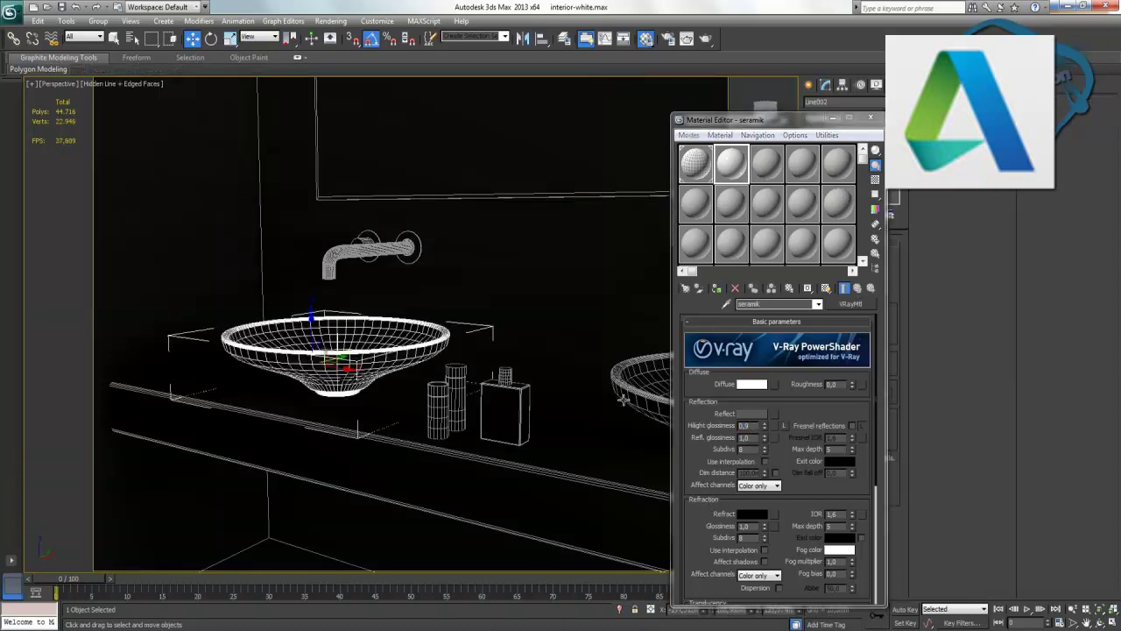
left_click(718, 290)
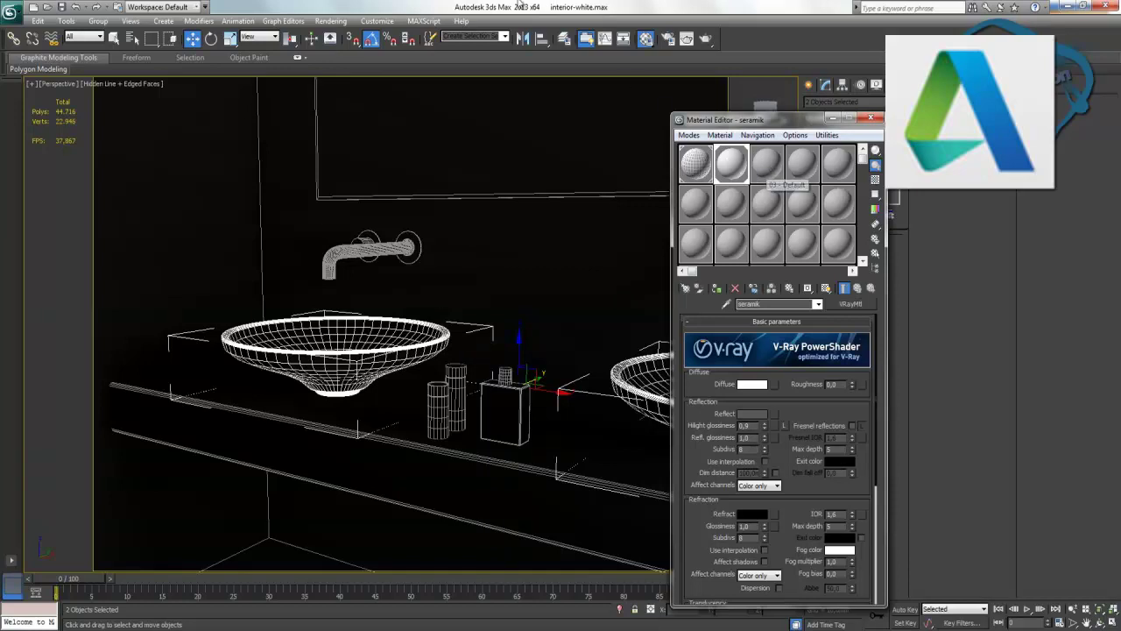
Select the left faucet's spout and its smaller parts.
left_click(361, 240)
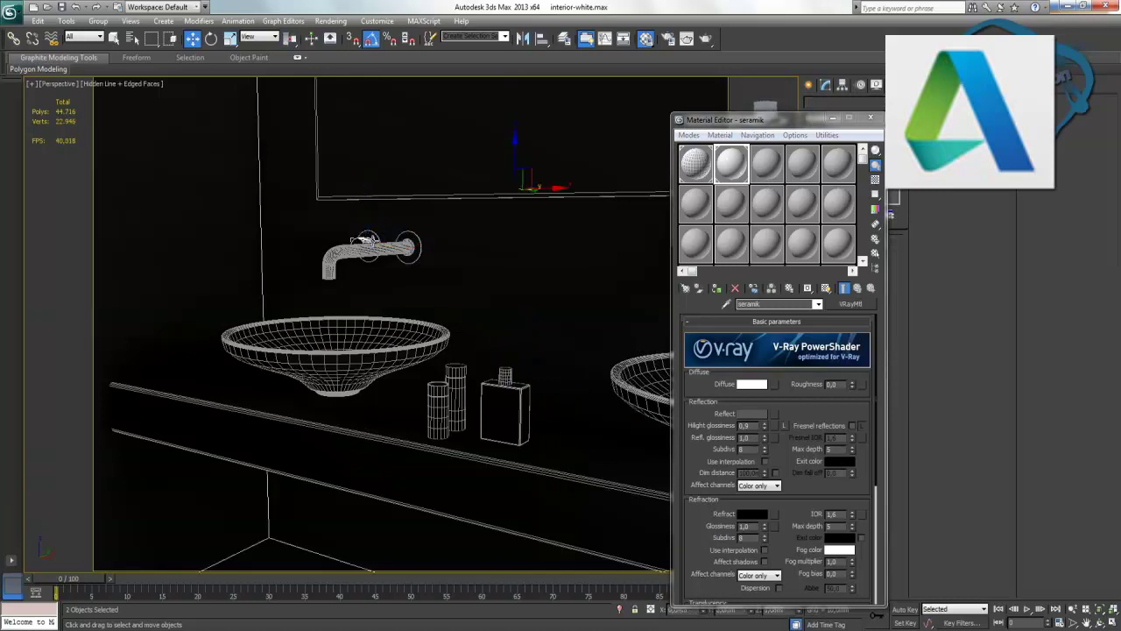
left_click(366, 237)
left_click(366, 237, "ctrl")
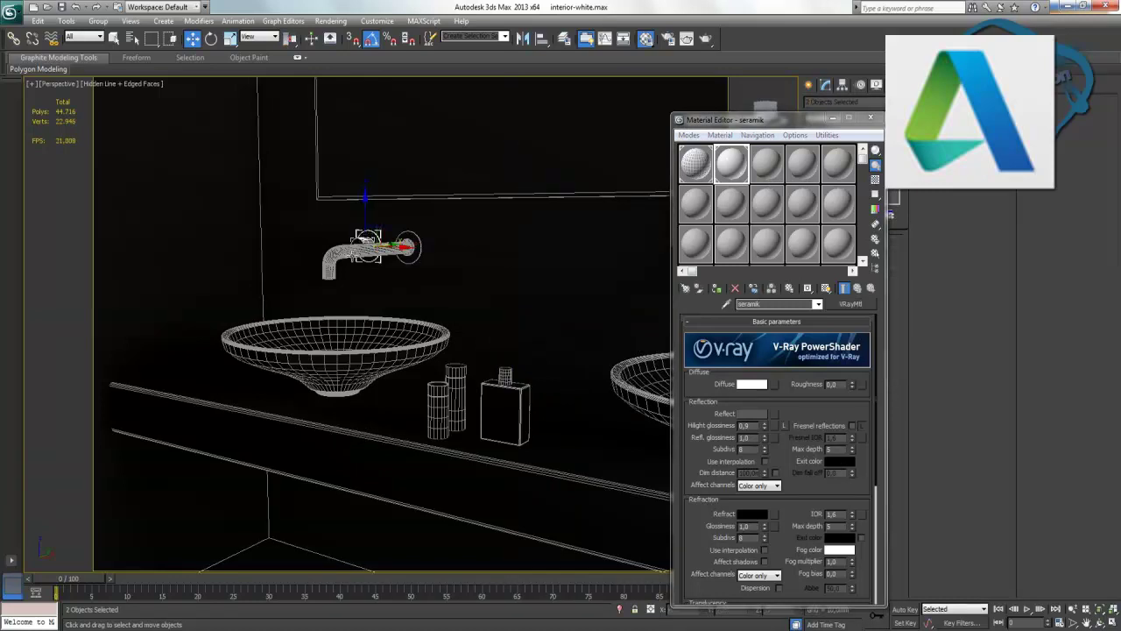
left_click(351, 256, "ctrl")
Zoom in on the faucet and basin, select the wall plate, and close the Material Editor.
left_click(1074, 609)
left_click_drag(408, 309, 403, 195)
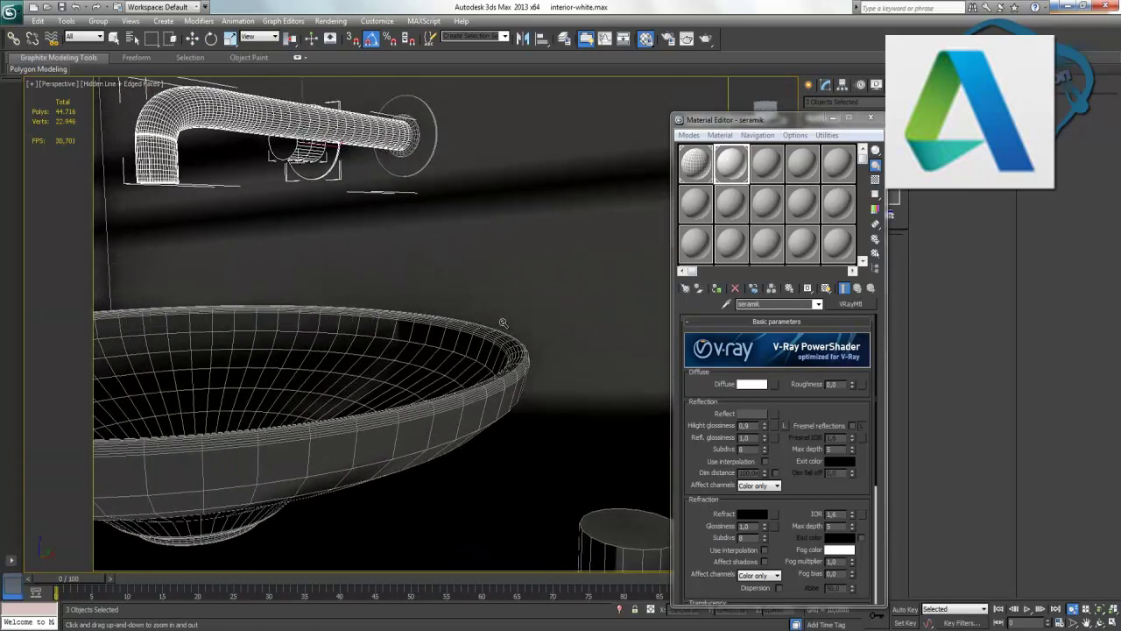
key("w")
left_click(425, 151)
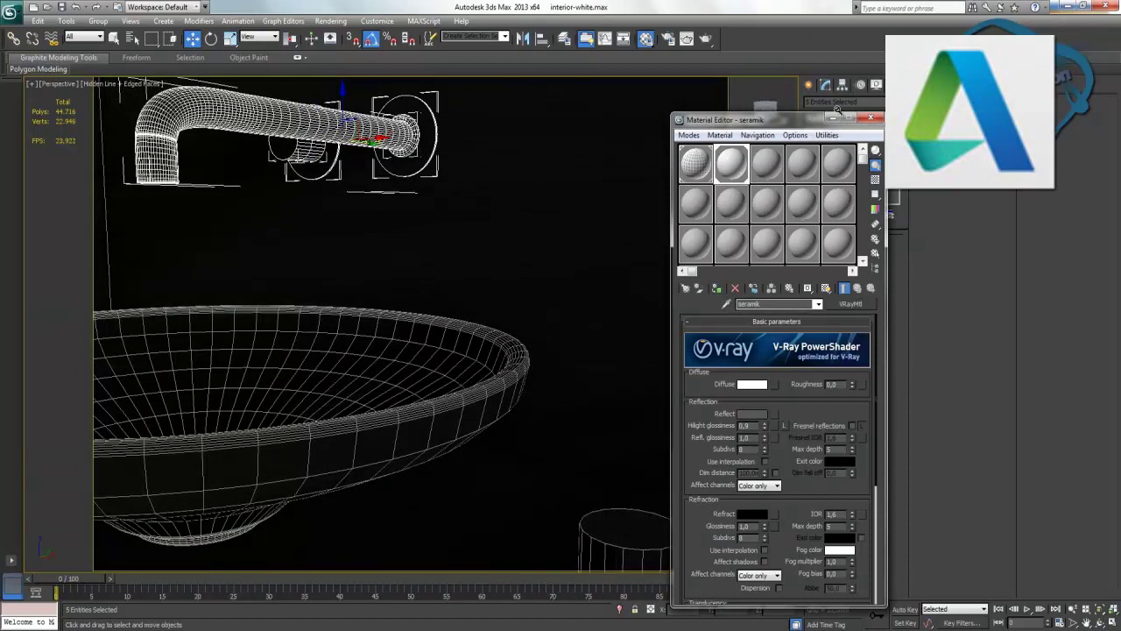
left_click(837, 113)
left_click(1072, 609)
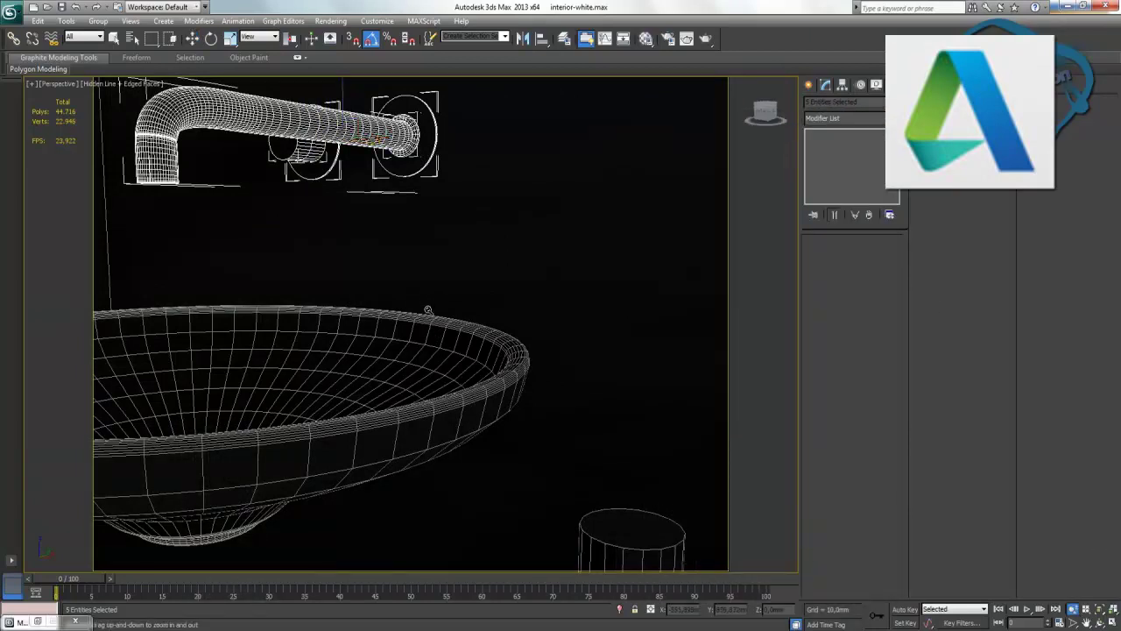
Frame the second faucet and select its wall knobs, spout and wall disc.
left_click_drag(485, 211, 492, 341)
middle_click_drag(492, 342, 289, 350)
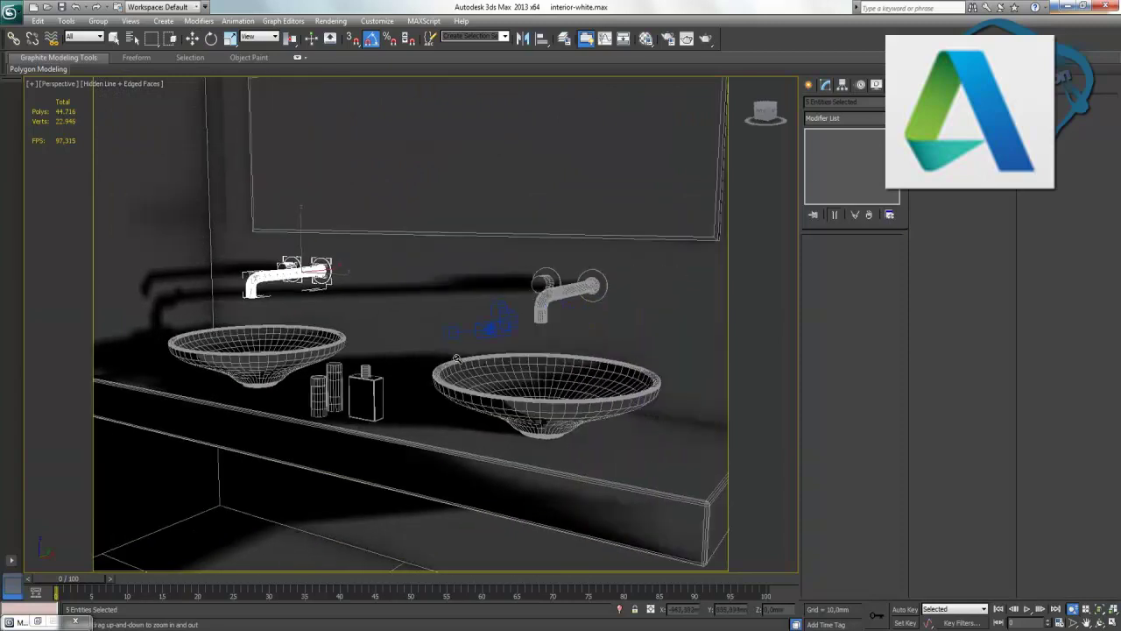
left_click_drag(493, 389, 496, 352)
key("w")
middle_click_drag(484, 251, 495, 265, "alt")
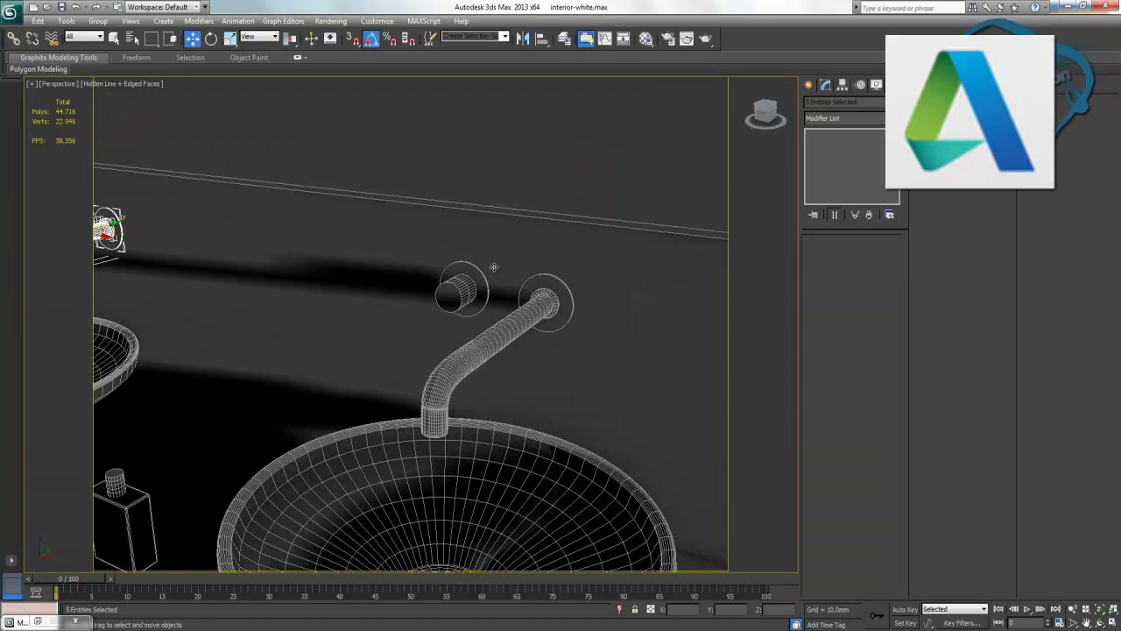
left_click(474, 276)
left_click(452, 295, "ctrl")
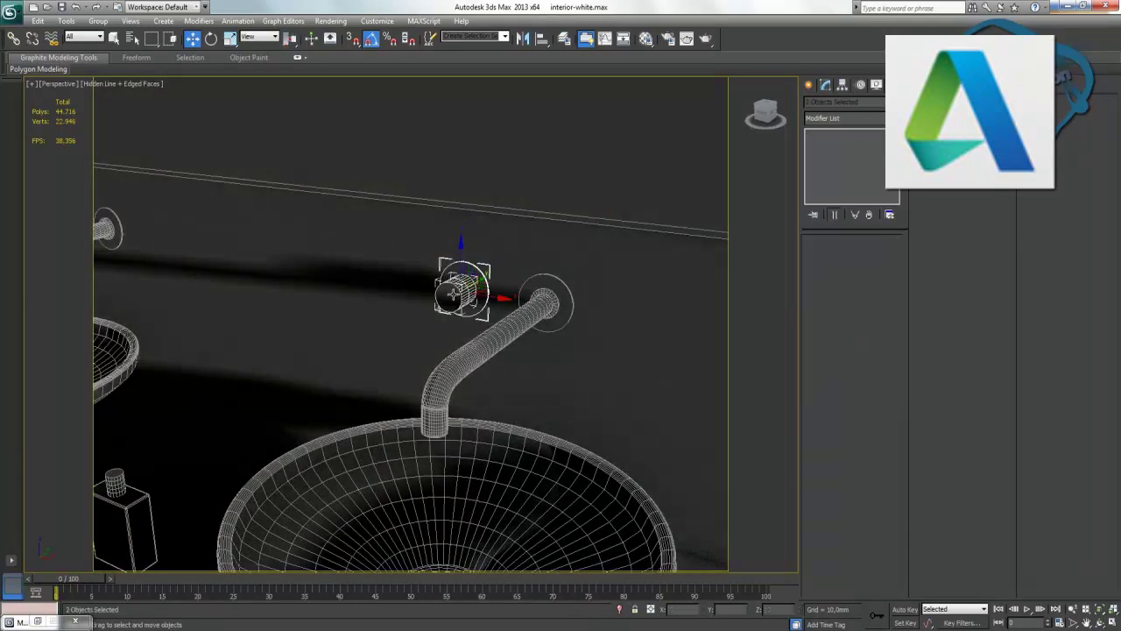
left_click(523, 322, "ctrl")
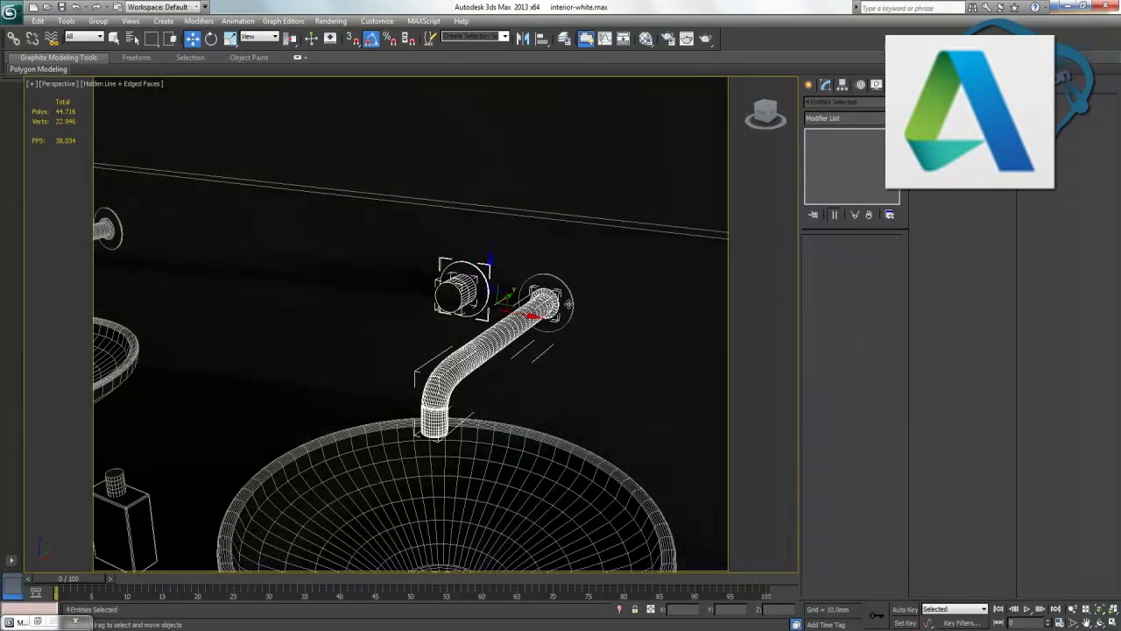
left_click(567, 305, "ctrl")
Assign seramik to the selected faucet parts and switch to the Camera001 view.
key("m")
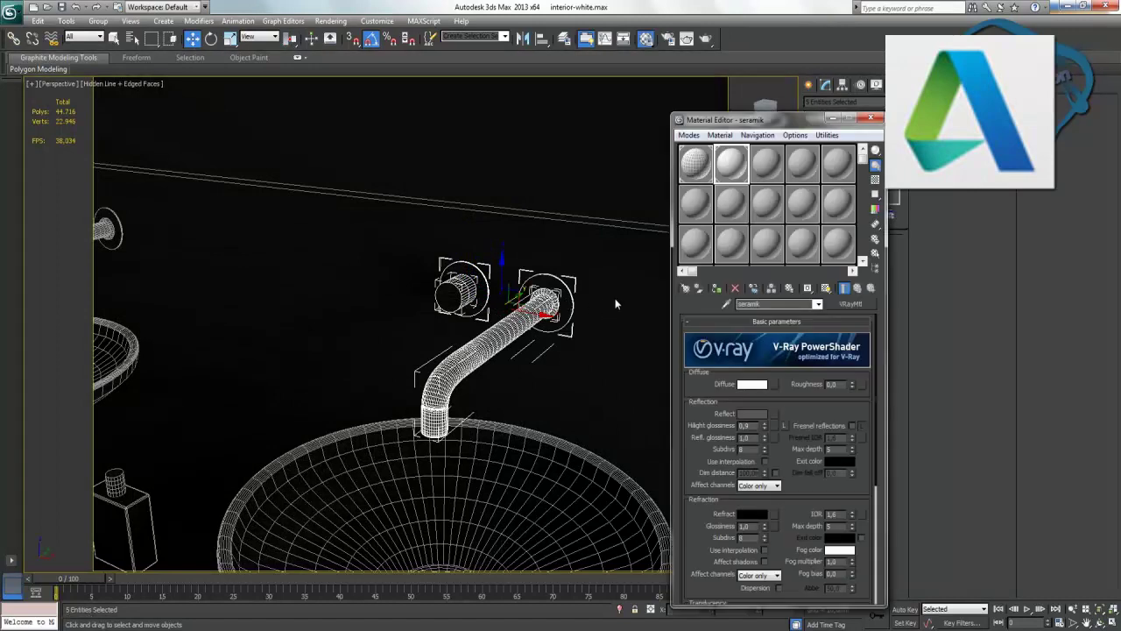
left_click(717, 289)
key("m")
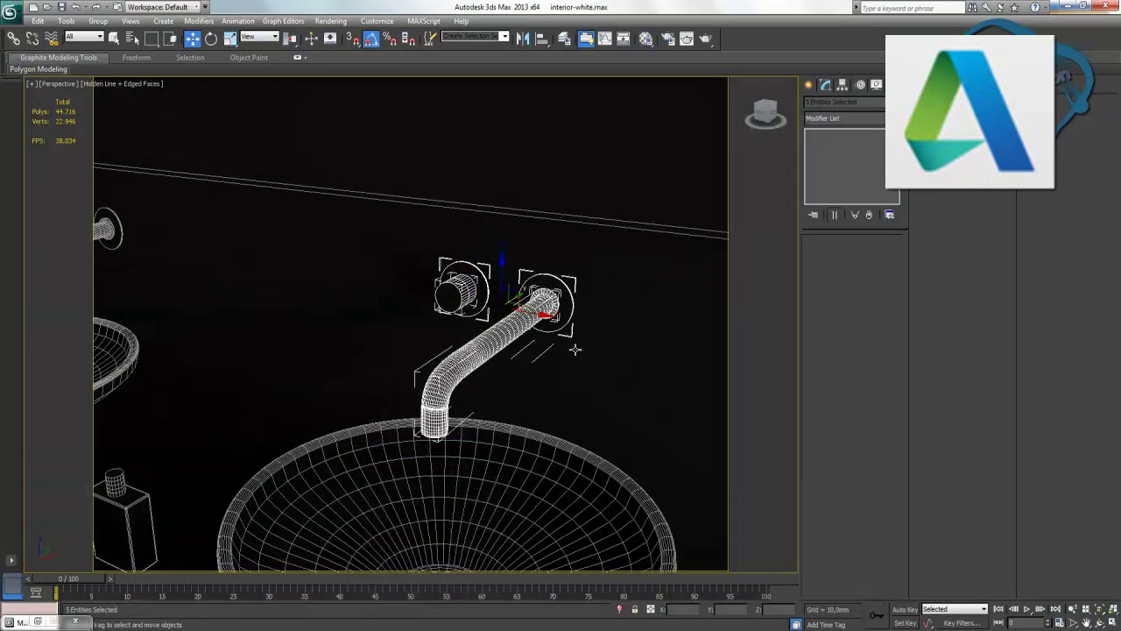
key("c")
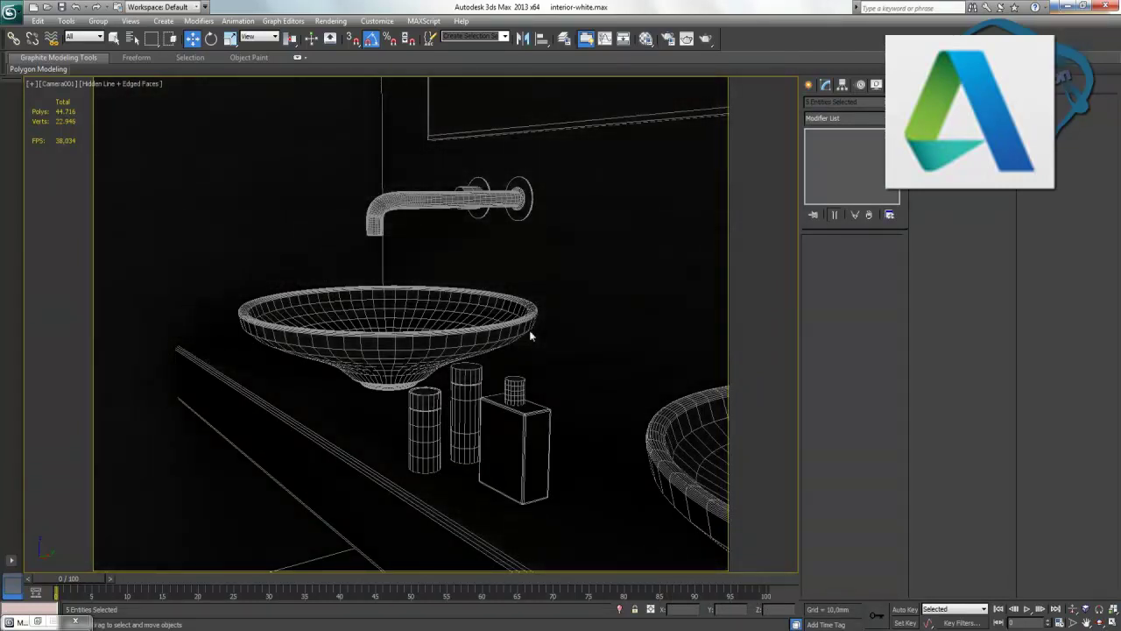
Test-render Camera001 with Track mouse while rendering toggled, then close the frame buffer.
key("shift+q")
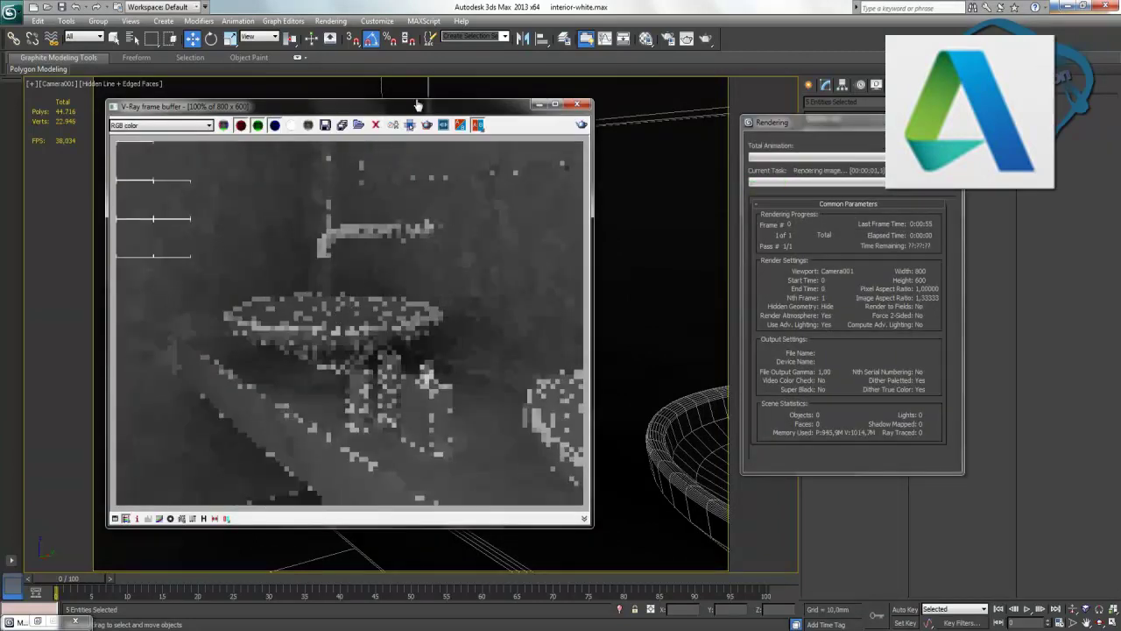
left_click(408, 126)
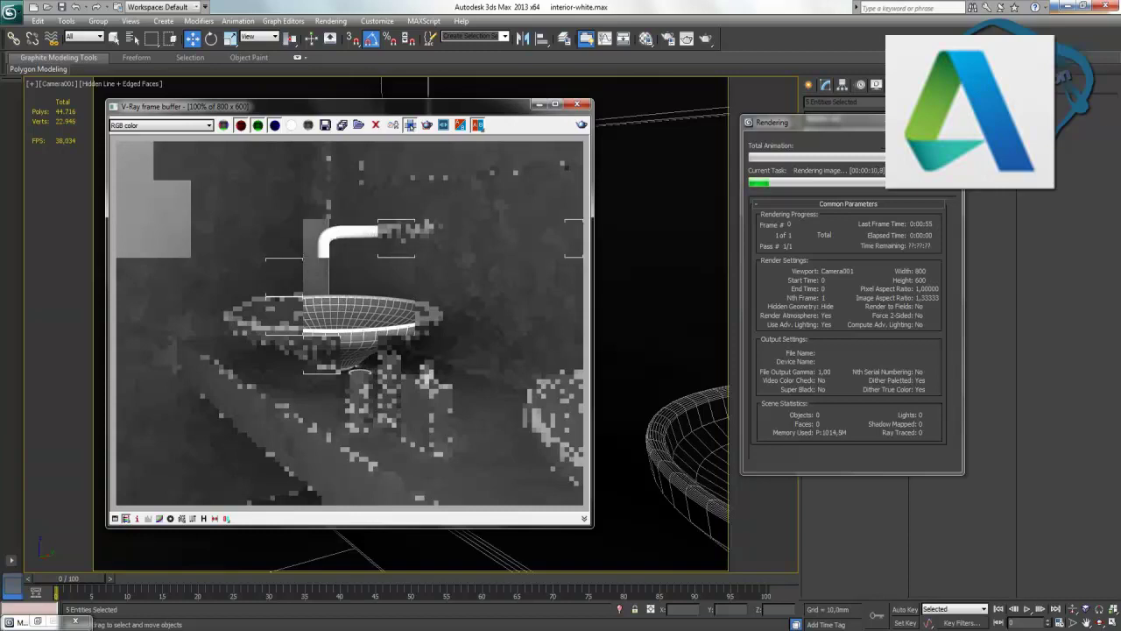
left_click(578, 107)
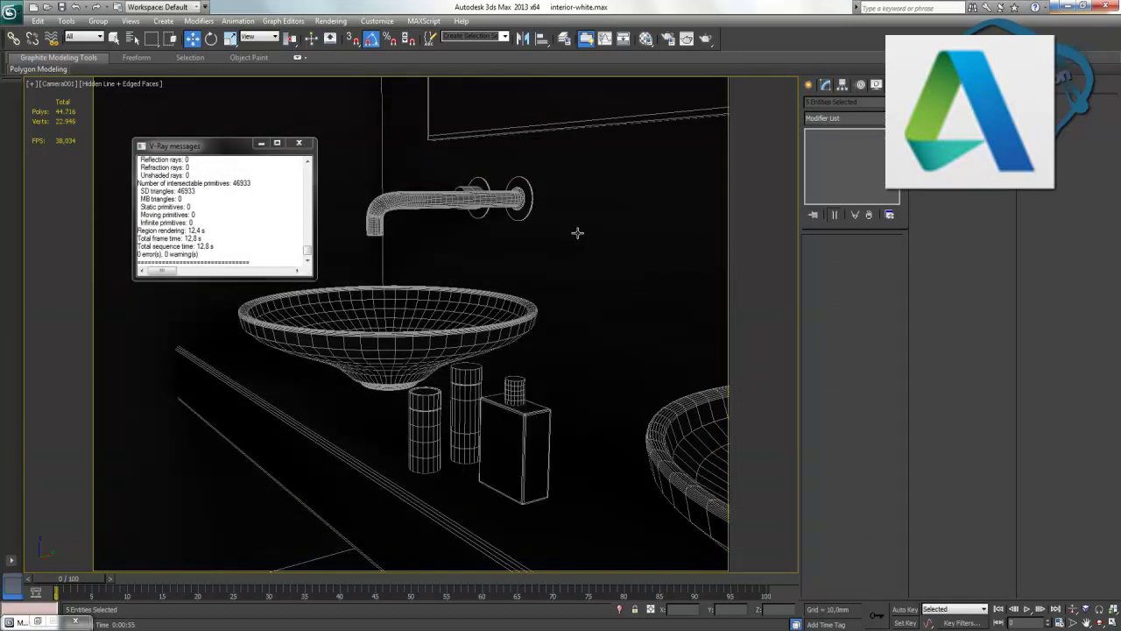
Name the third material slot duvar and convert it to a VRayMtl.
key("m")
left_click(771, 175)
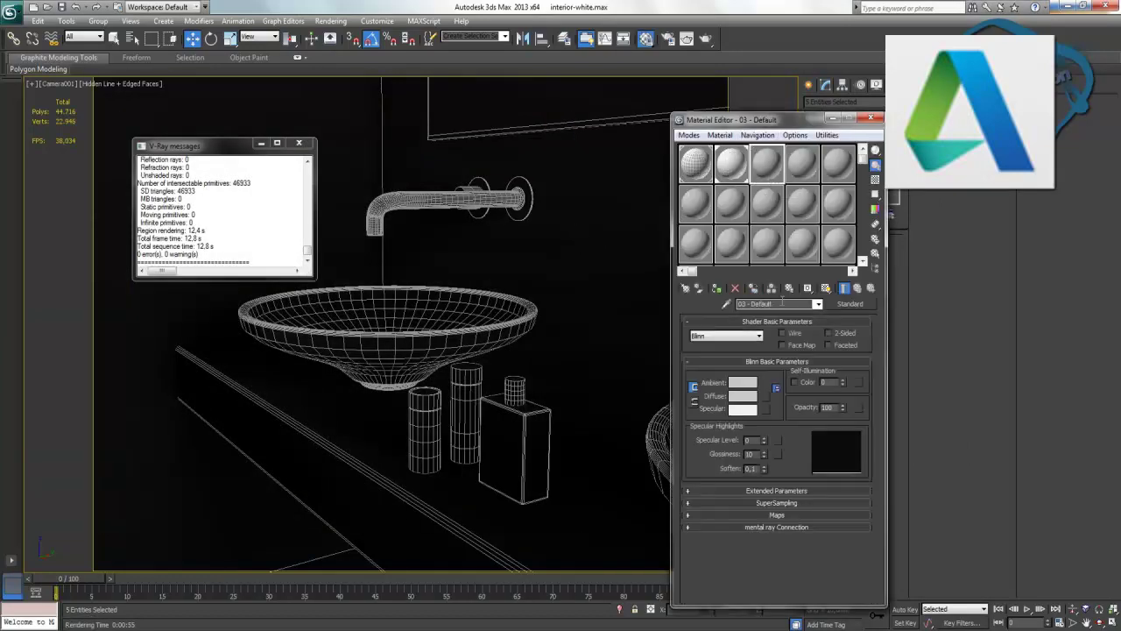
type("duvar")
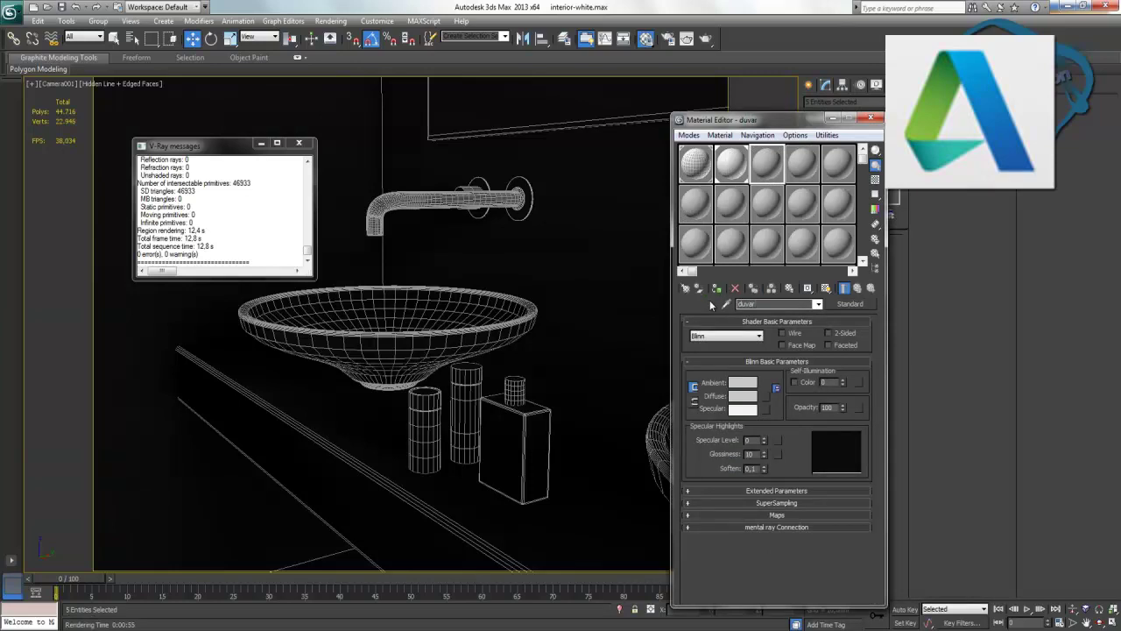
left_click(850, 303)
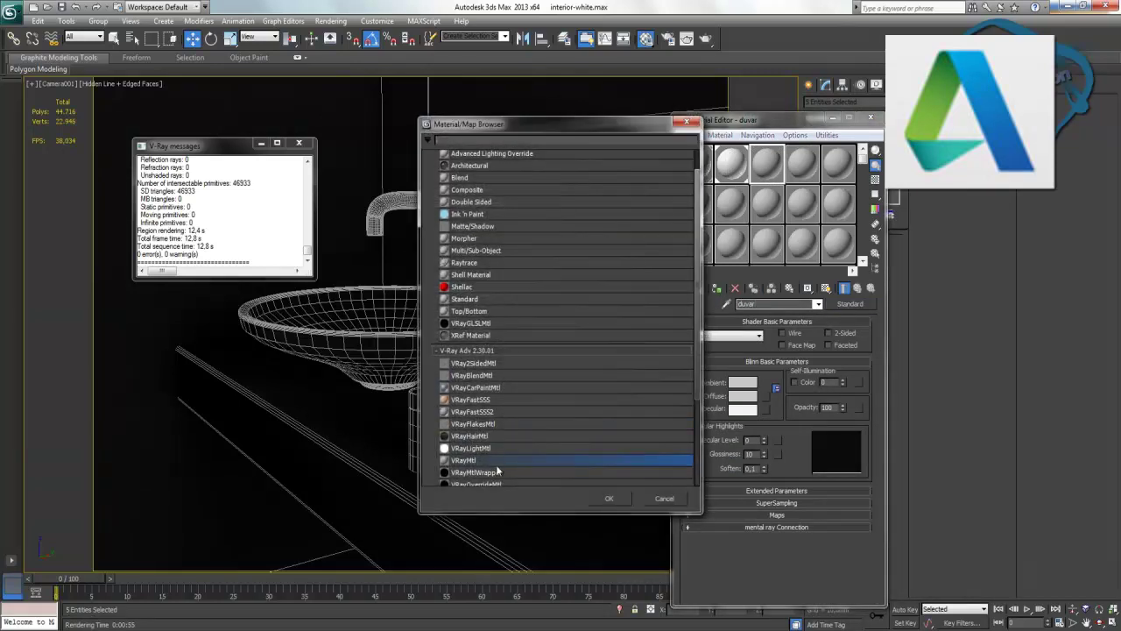
double_click(495, 462)
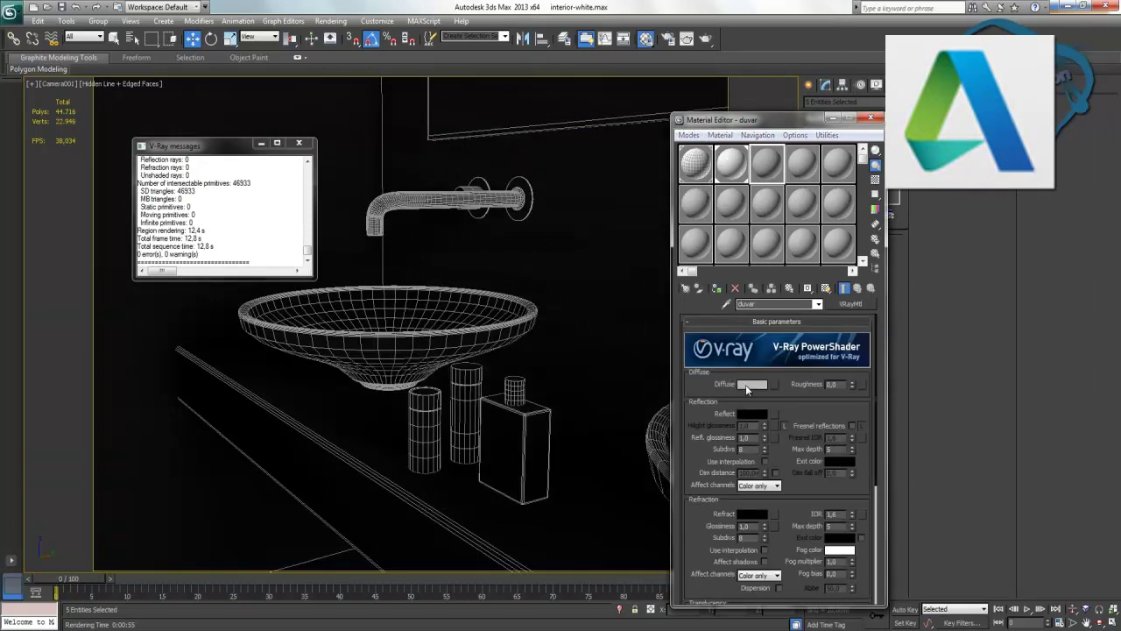
Leave duvar's diffuse unchanged, close the V-Ray log, and select the wall plane Plane001.
left_click(750, 384)
left_click(465, 179)
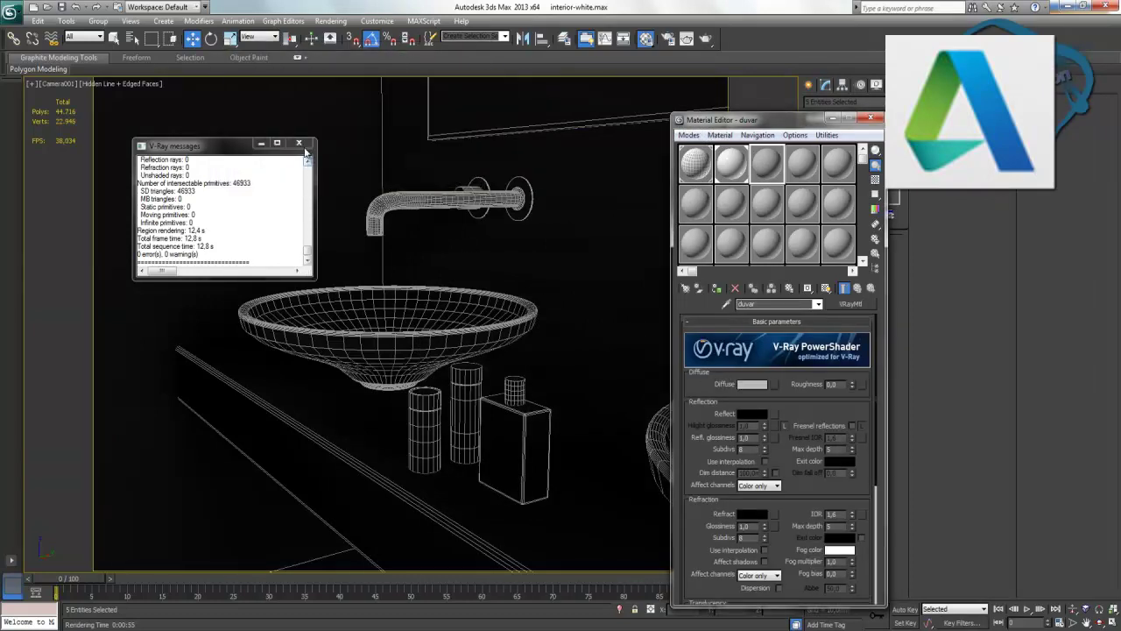
left_click(305, 145)
left_click(344, 154)
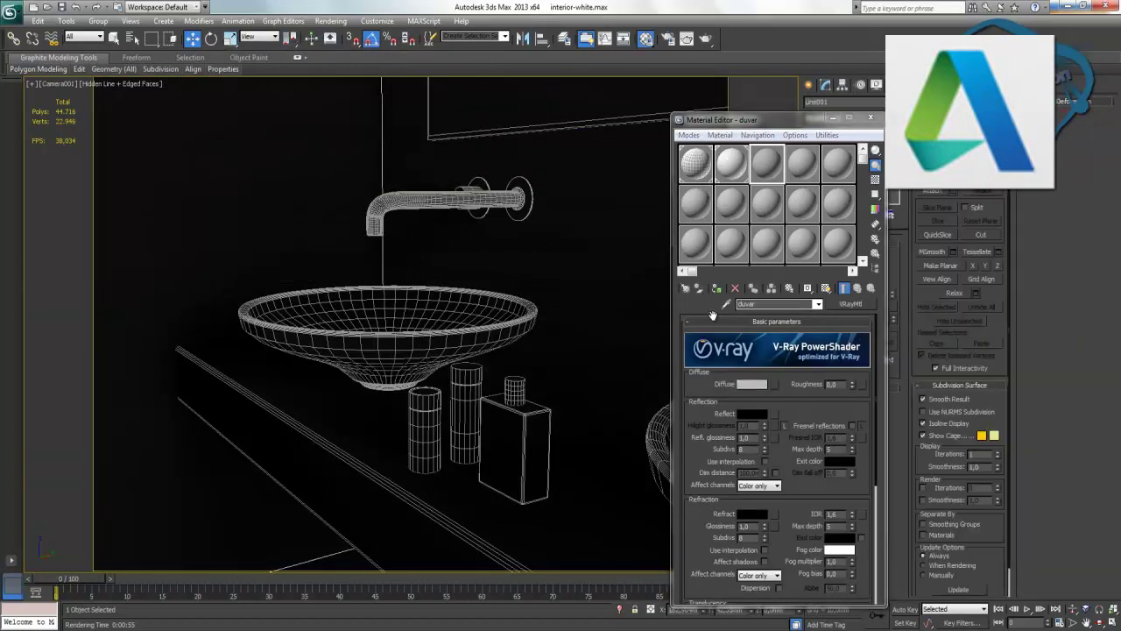
left_click(393, 557)
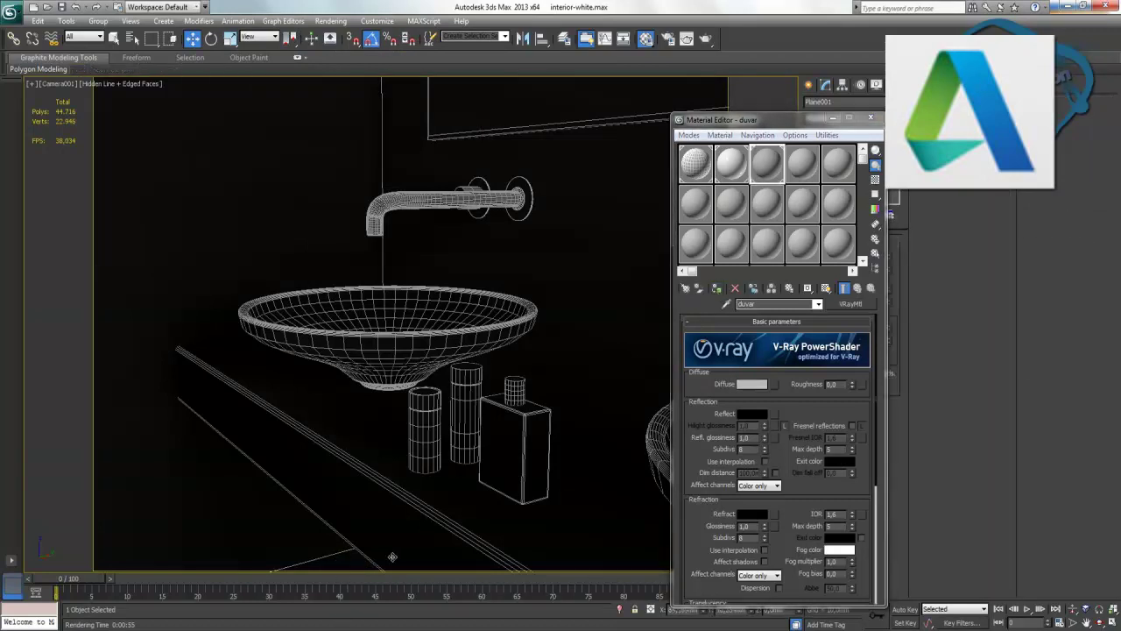
left_click(874, 429)
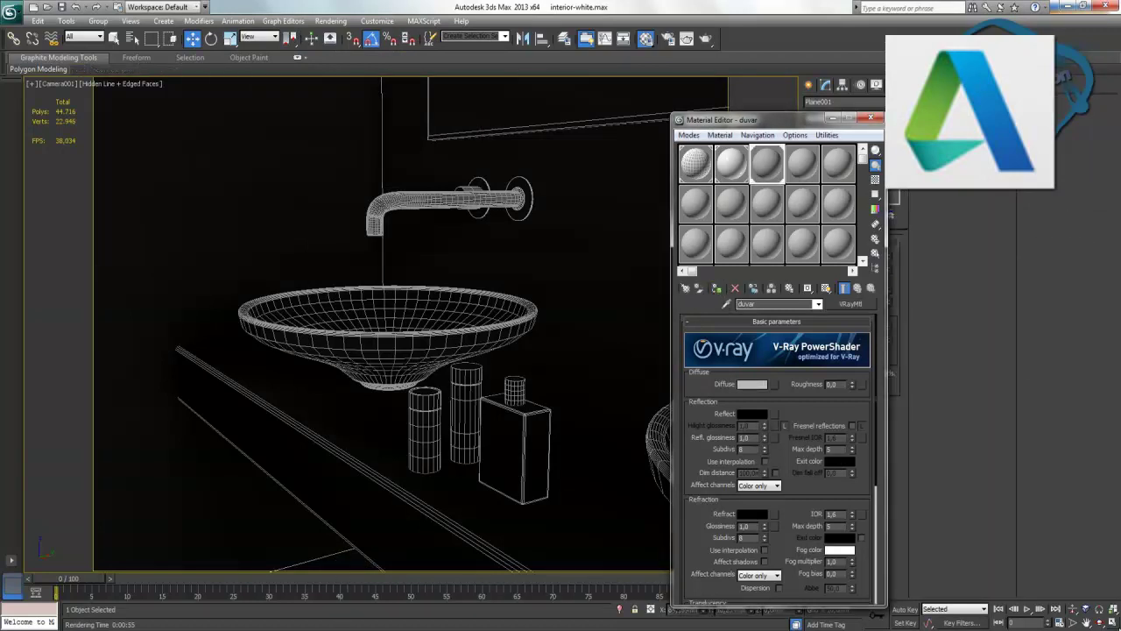
Select Plane002 in the Front view and maximize the Camera viewport.
key("alt+w")
left_click(556, 131)
scroll(555, 131, "down", 2)
scroll(566, 145, "down", 2)
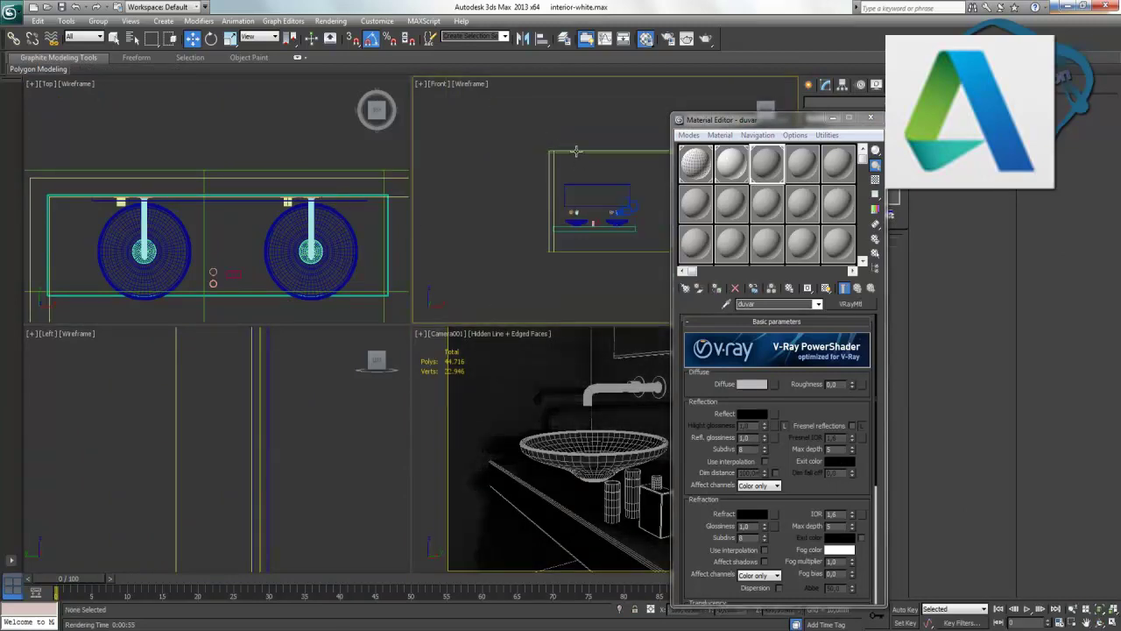
left_click(576, 152)
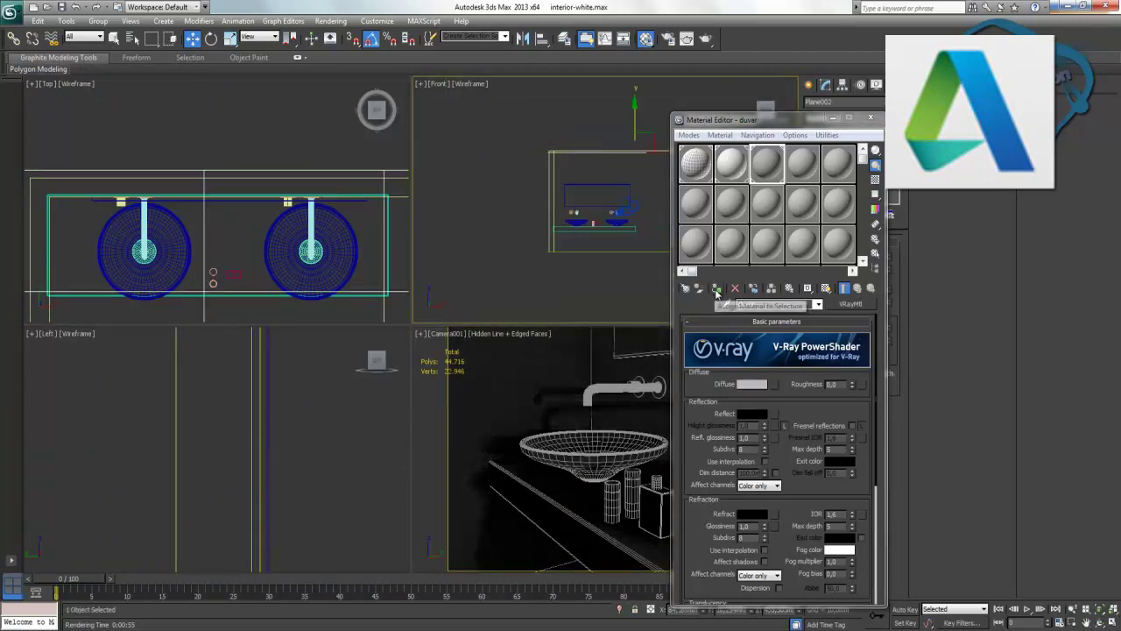
middle_click(602, 420)
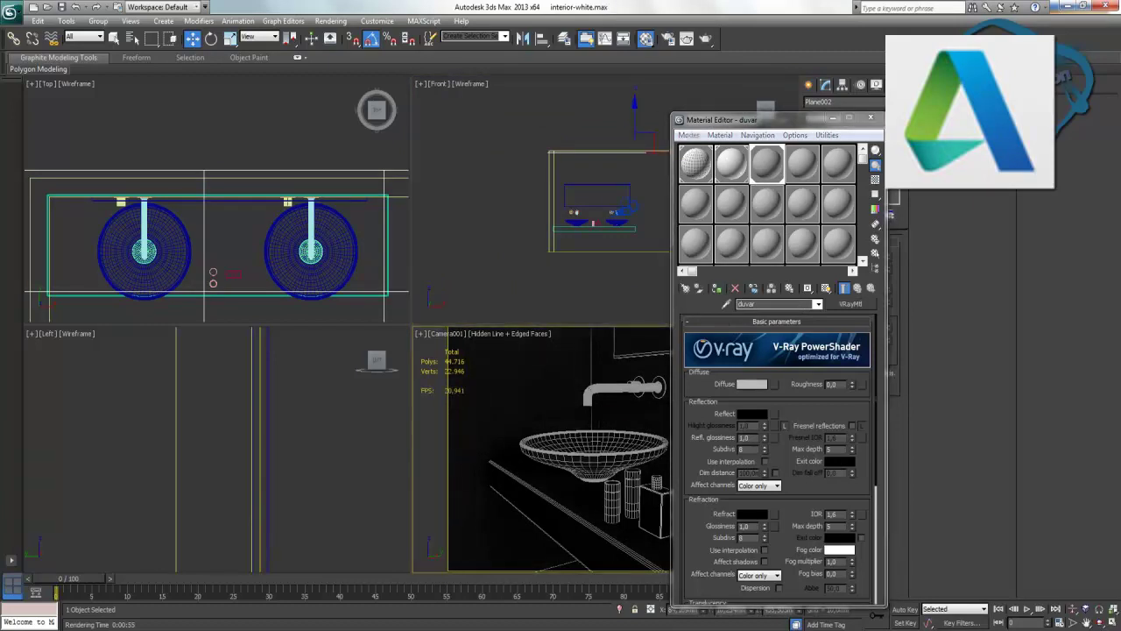
key("alt+w")
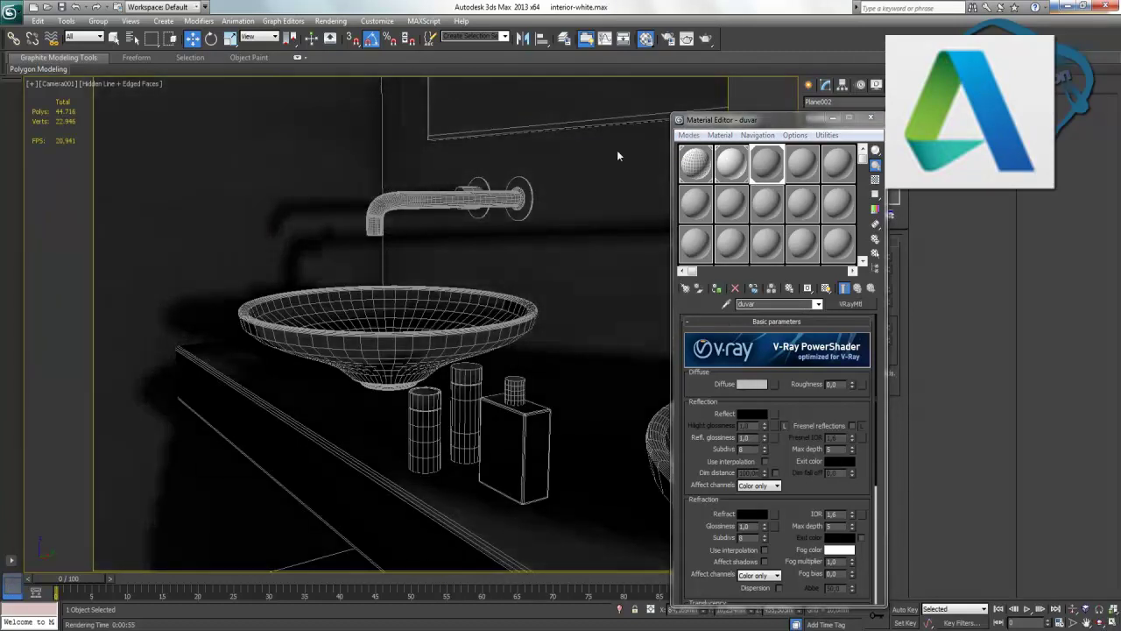
Open Render Setup from the Rendering menu on the V-Ray settings tab.
left_click(330, 20)
left_click(351, 53)
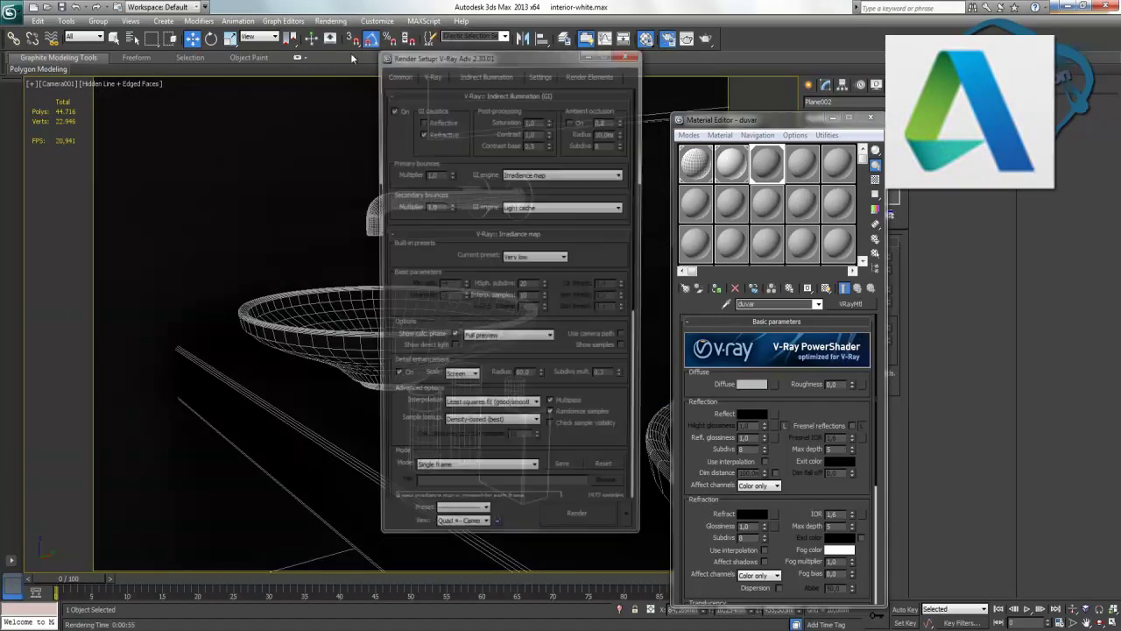
left_click(406, 75)
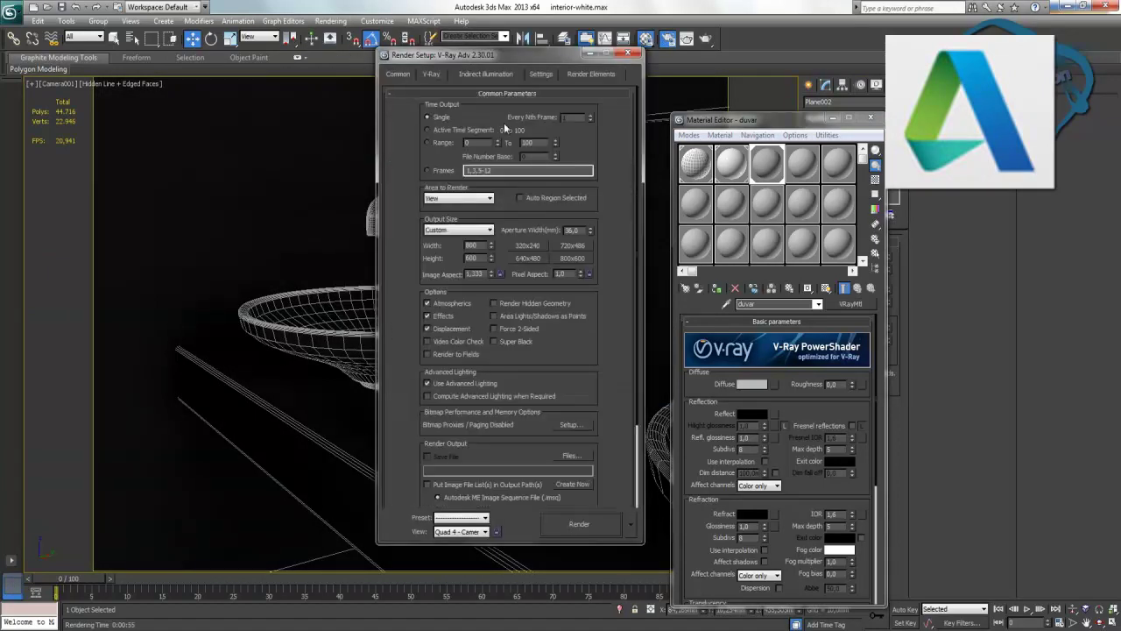
left_click(435, 76)
left_click(557, 140)
left_click(558, 138)
Turn off Override mtl in Global switches, render the camera view, and close the frame buffer.
left_click(560, 130)
left_click(529, 226)
left_click(588, 534)
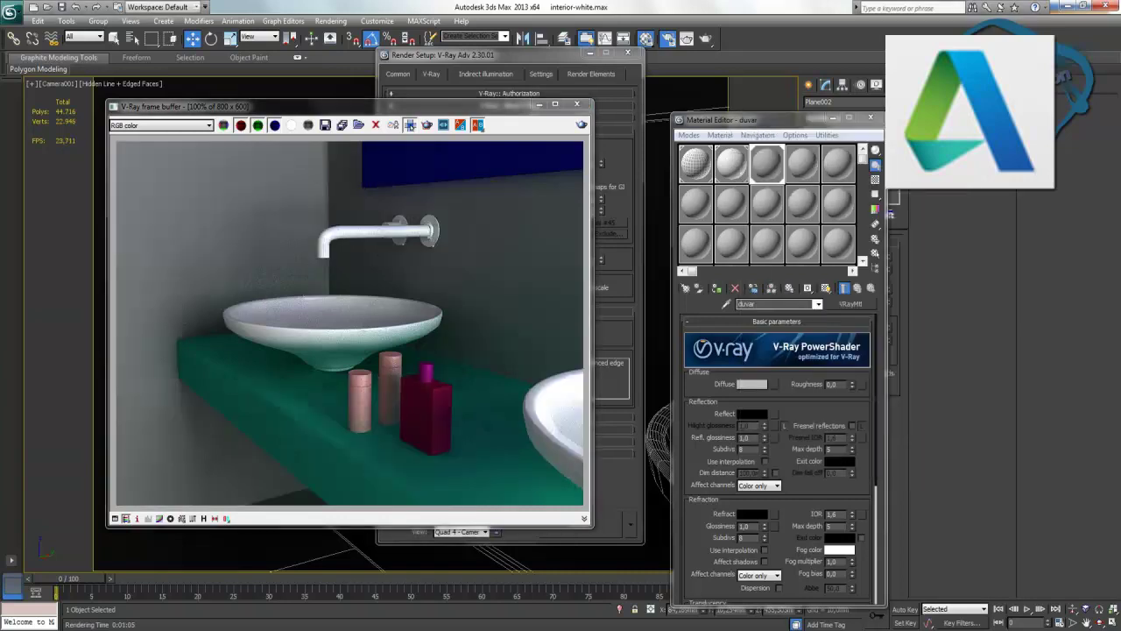
left_click(579, 106)
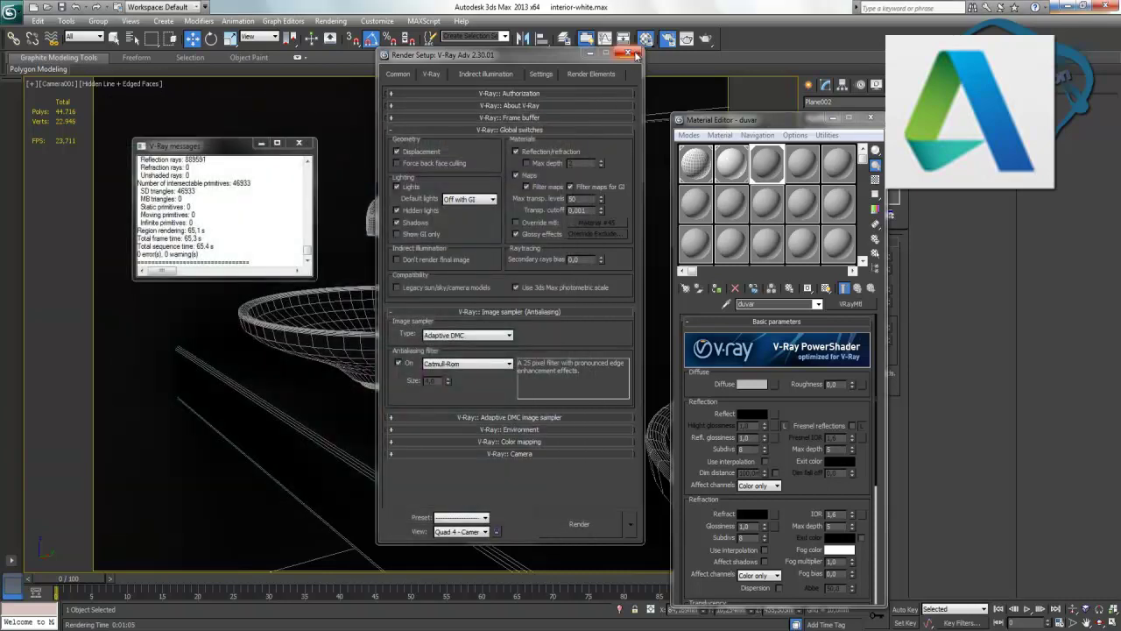
Close Render Setup and the V-Ray log, and set duvar's diffuse to pure white (255, 255, 255).
left_click(628, 56)
left_click(299, 143)
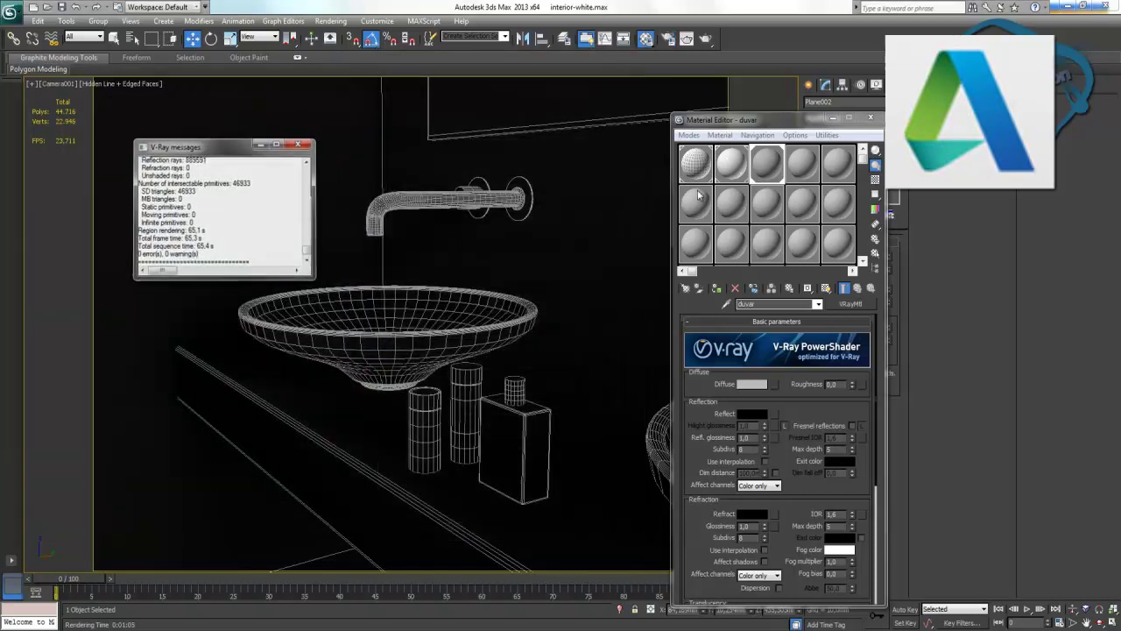
left_click(751, 385)
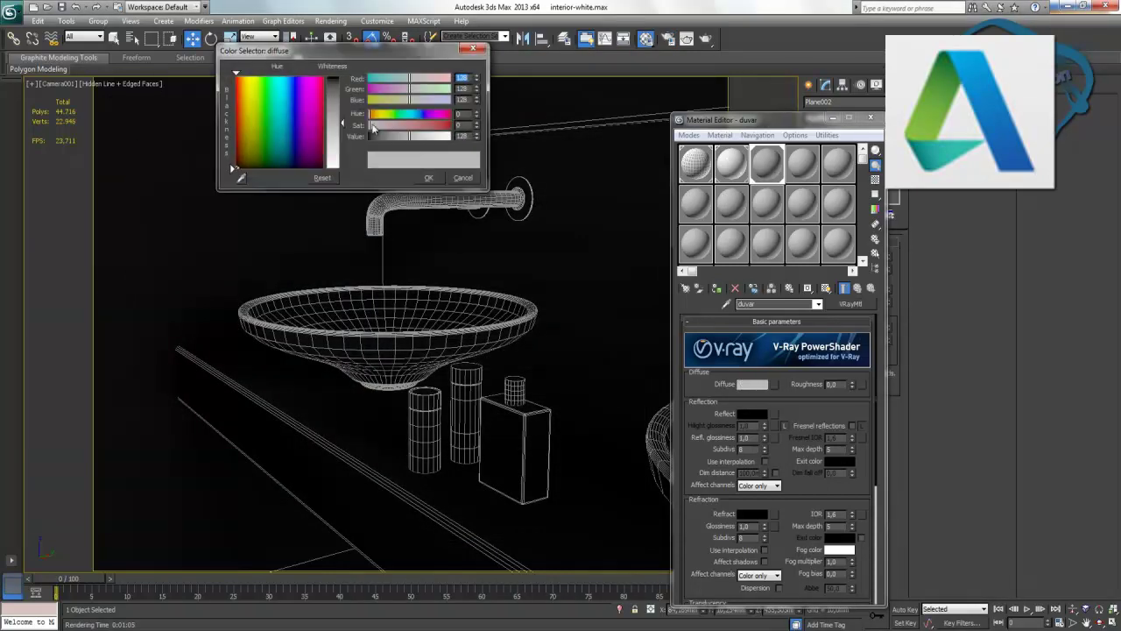
left_click_drag(339, 124, 341, 168)
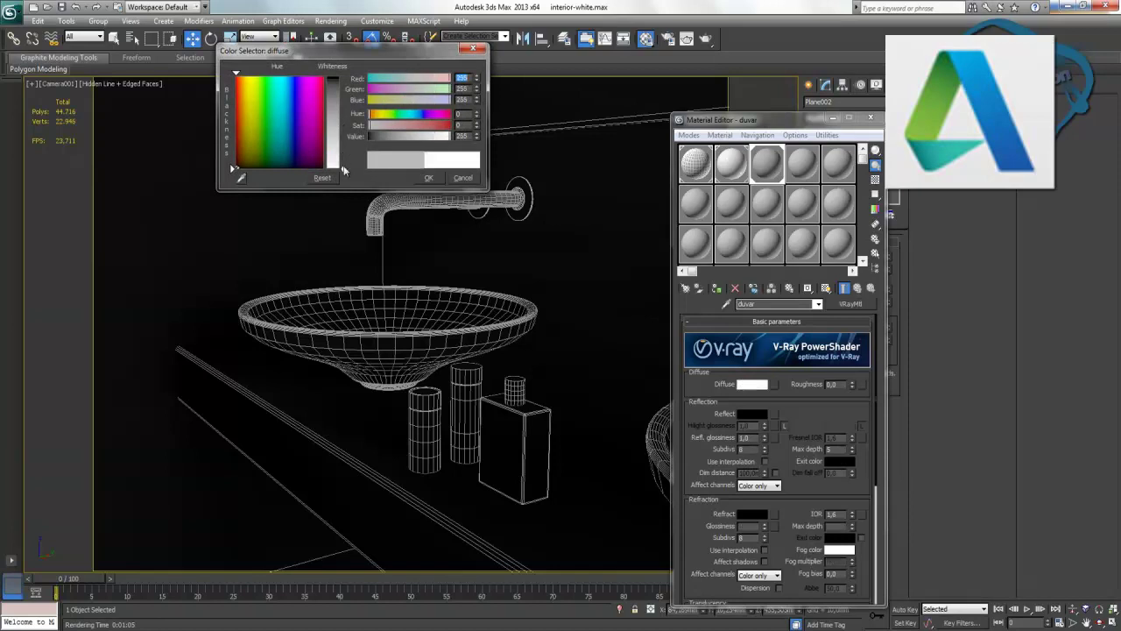
left_click(428, 178)
Select the countertop, assign duvar to it, and activate the fourth slot 04 - Default.
left_click(350, 457)
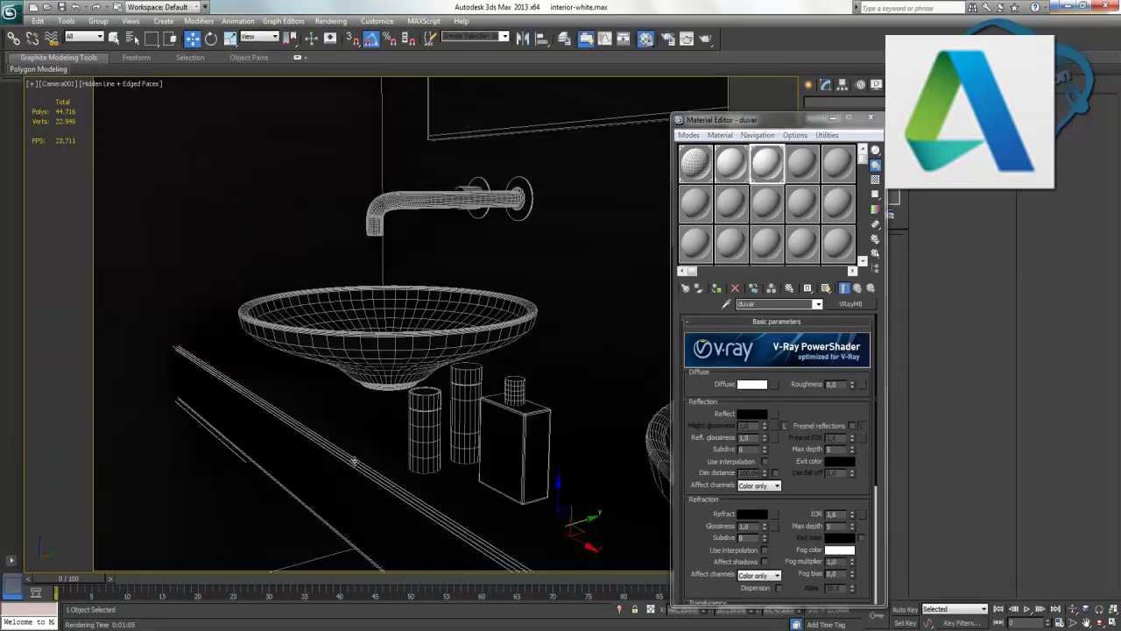
left_click(716, 289)
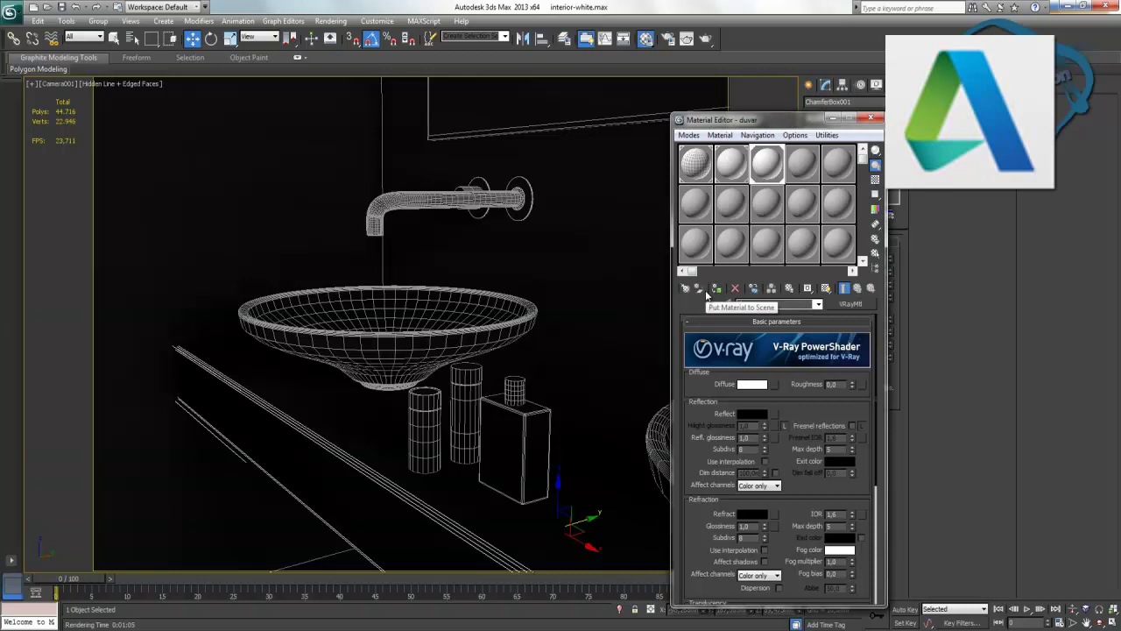
left_click(805, 163)
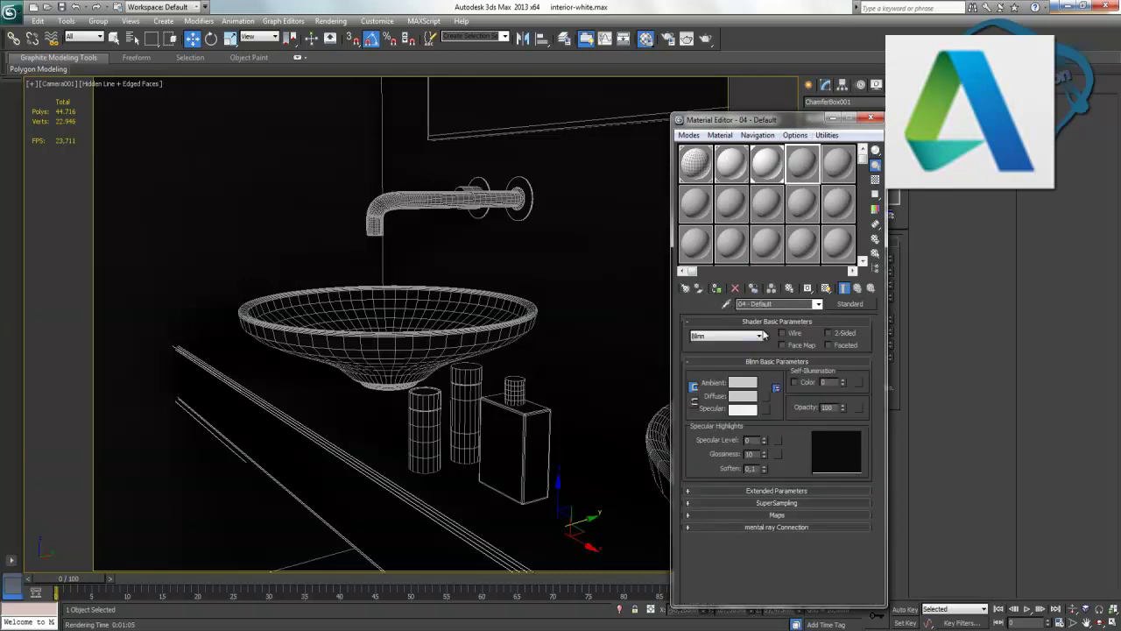
Rename the fourth material ayna and convert it to a VRayMtl.
type("a")
key("Return")
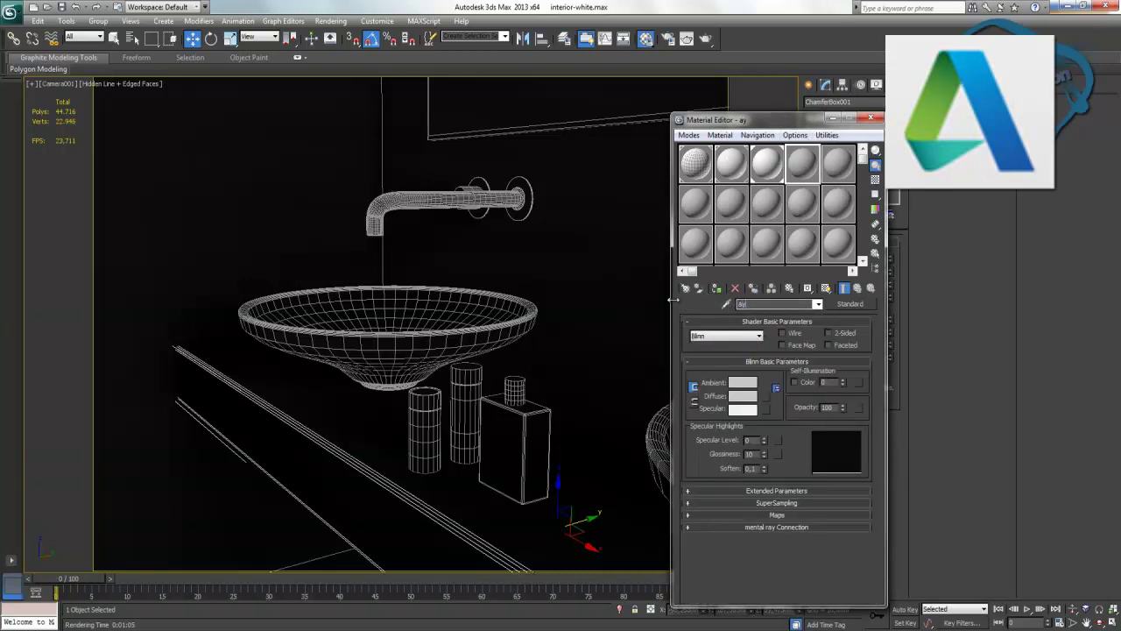
left_click(858, 303)
double_click(479, 461)
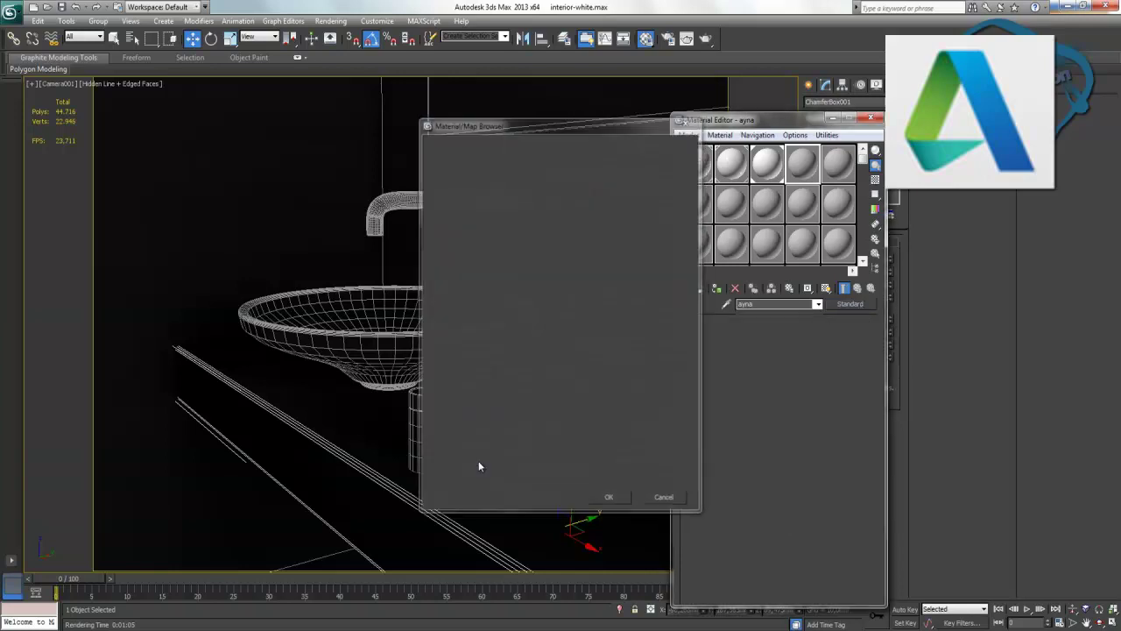
Set ayna's diffuse and reflection colours to pure white.
left_click(757, 386)
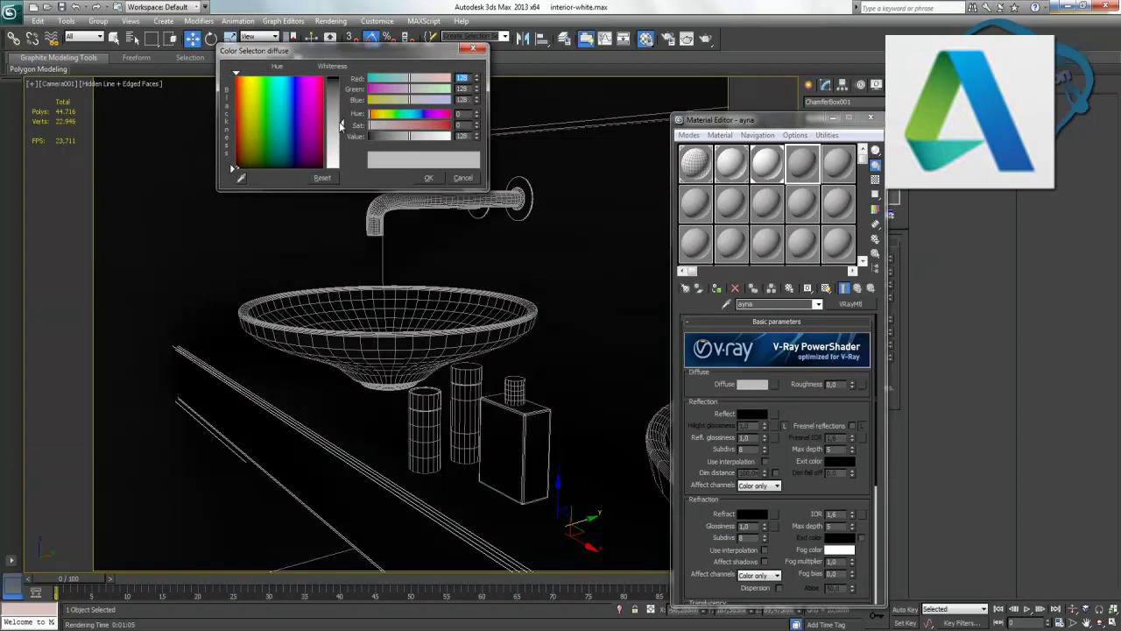
left_click_drag(341, 126, 341, 79)
left_click(429, 178)
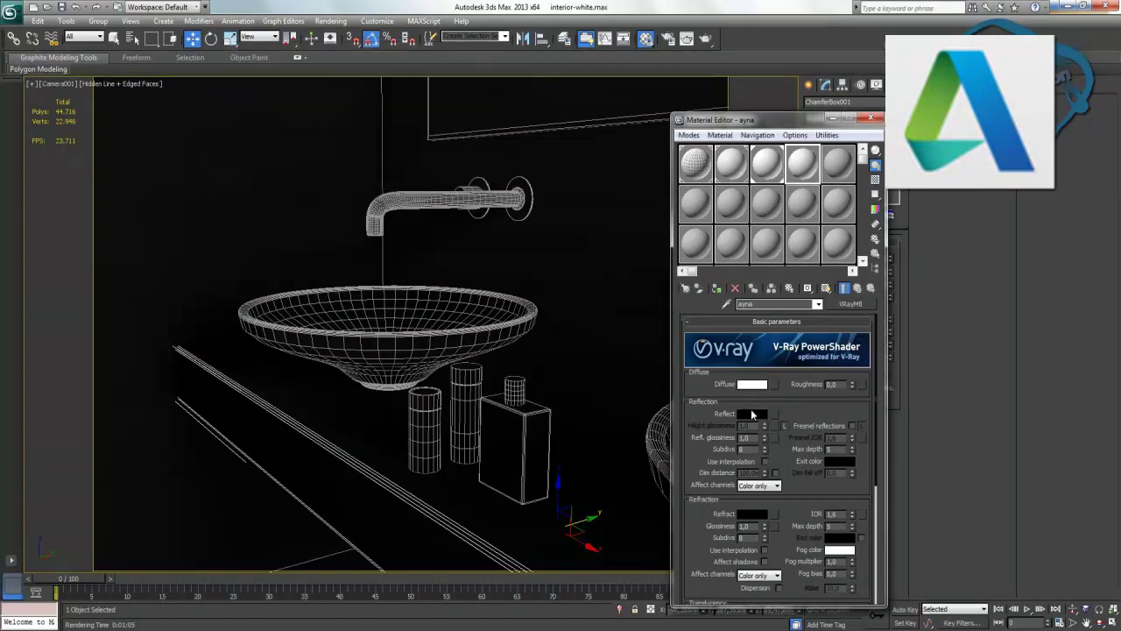
left_click(751, 415)
left_click_drag(342, 80, 344, 171)
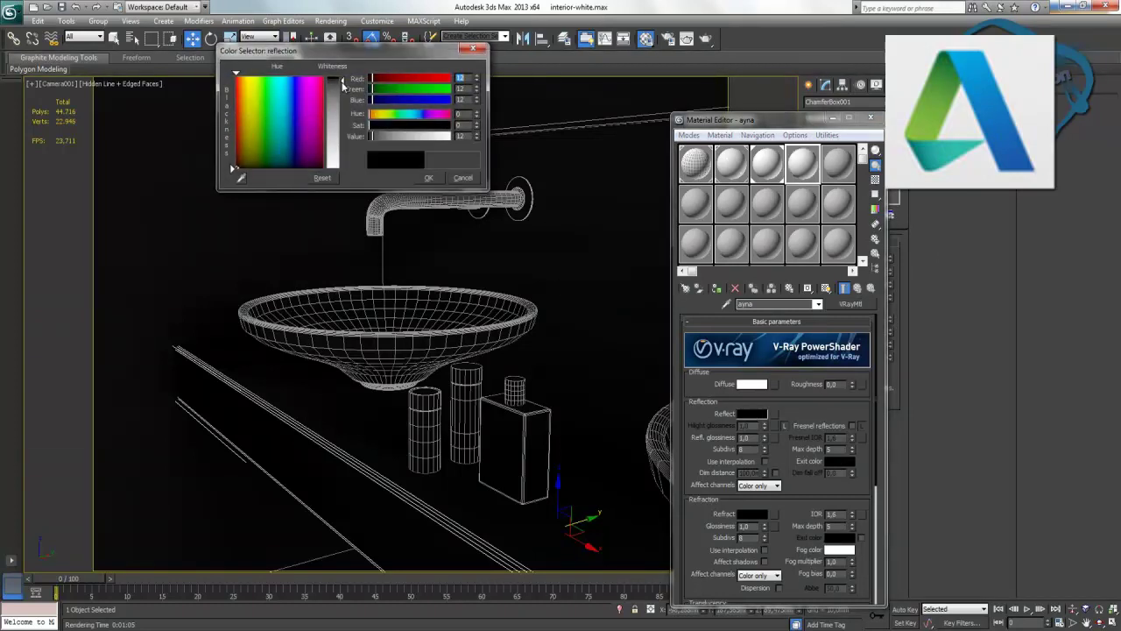
left_click(428, 178)
Assign ayna to the mirror Box002 and set unlocked Hilight glossiness to 0,9.
left_click(550, 128)
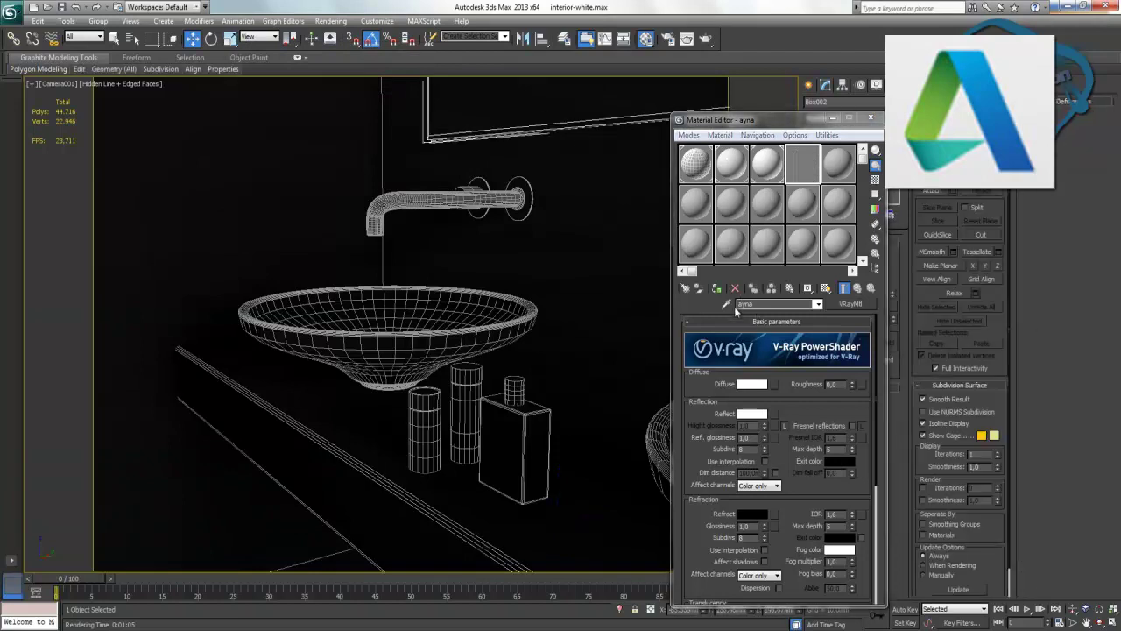
left_click(718, 289)
left_click(785, 426)
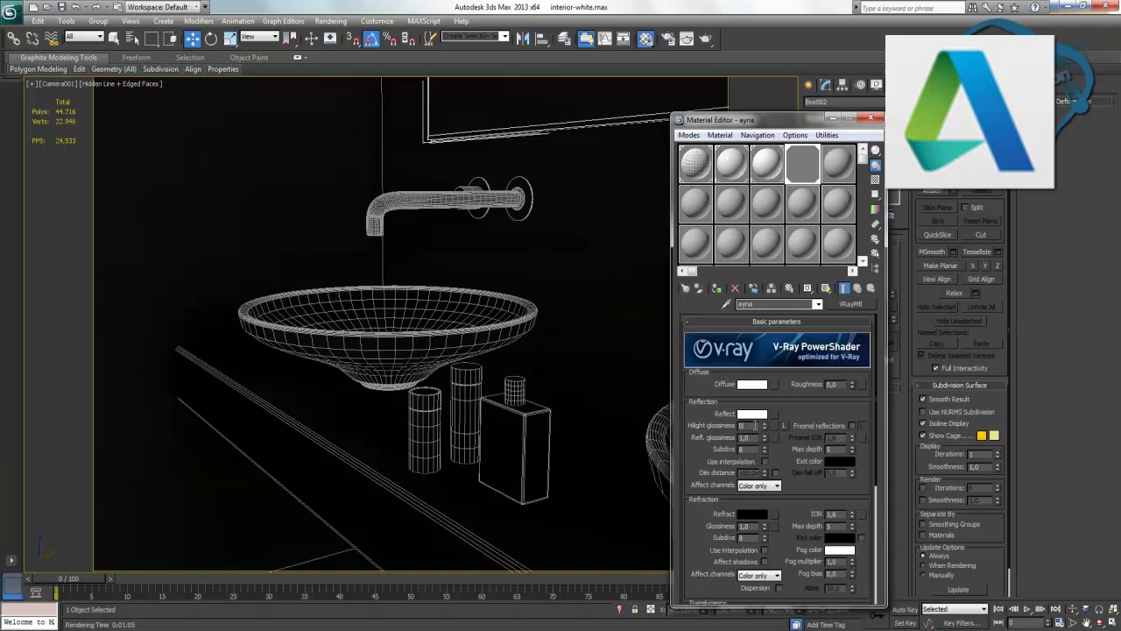
type("0,9")
key("Return")
Rename the next unused material slot to krem and make it a VRayMtl.
left_click(842, 170)
left_click_drag(765, 305, 708, 301)
type("krem")
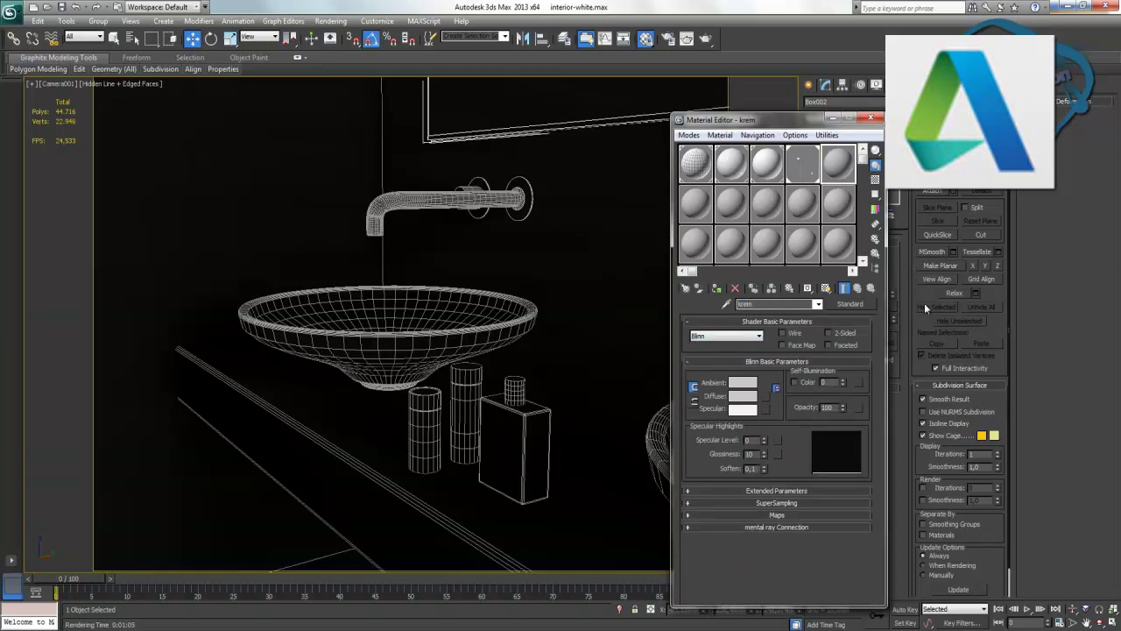
left_click(849, 304)
double_click(500, 458)
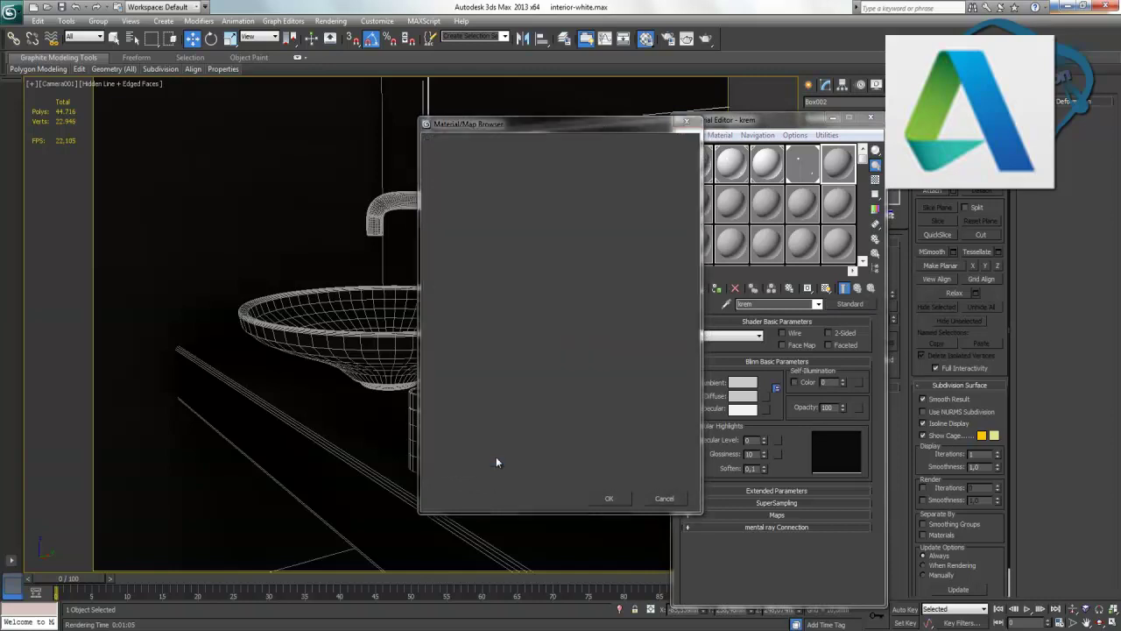
Set krem's diffuse colour to pure white, leaving the reflection colour black.
left_click(752, 386)
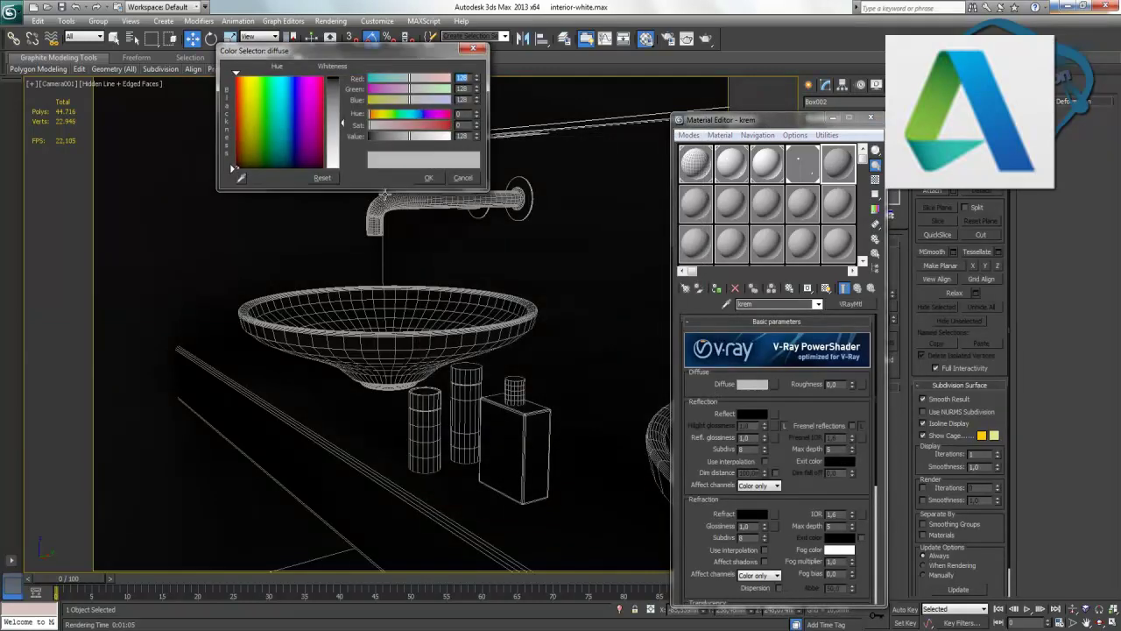
left_click_drag(344, 125, 342, 79)
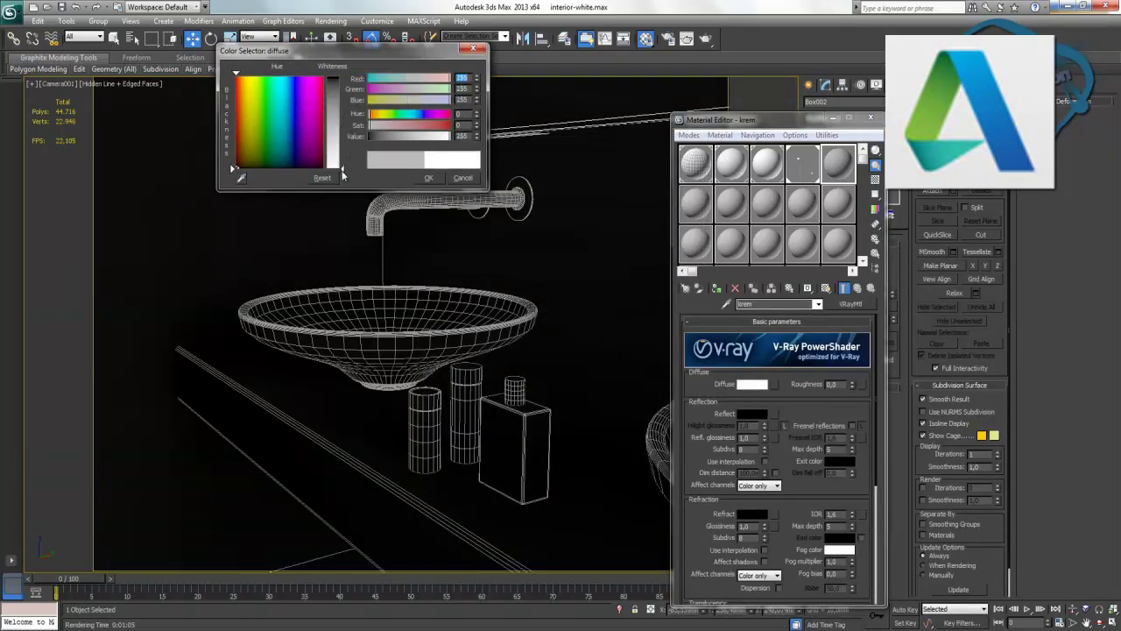
left_click(429, 178)
left_click(756, 414)
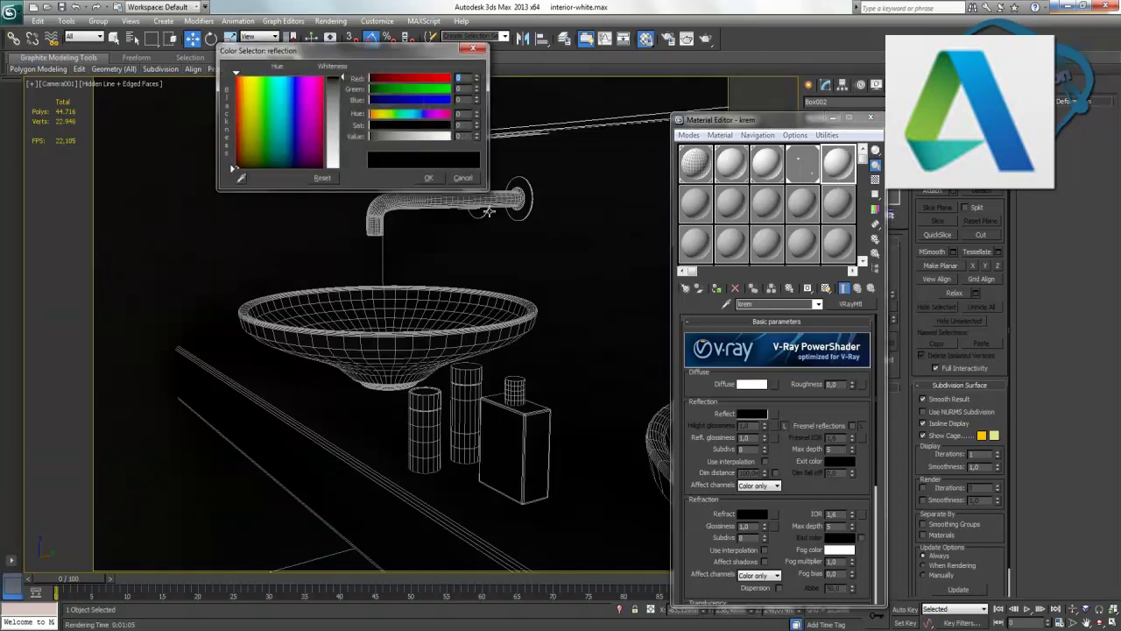
left_click(463, 177)
Expand krem's Maps rollout and bring up the map choices for the Diffuse channel.
scroll(780, 526, "down", 3)
scroll(783, 552, "down", 3)
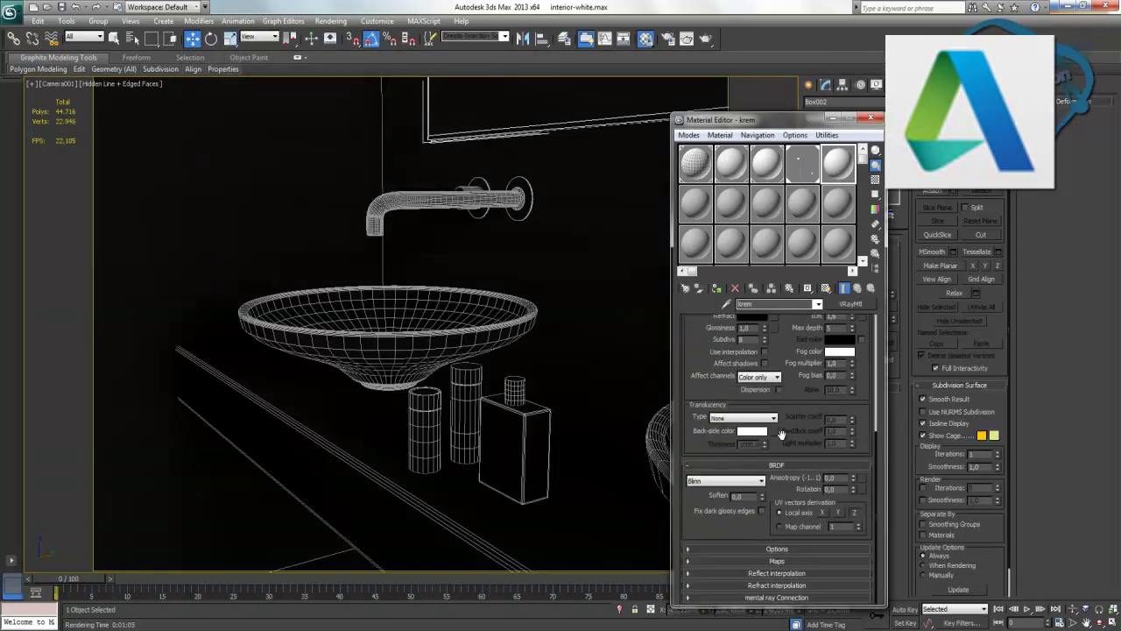
left_click(784, 560)
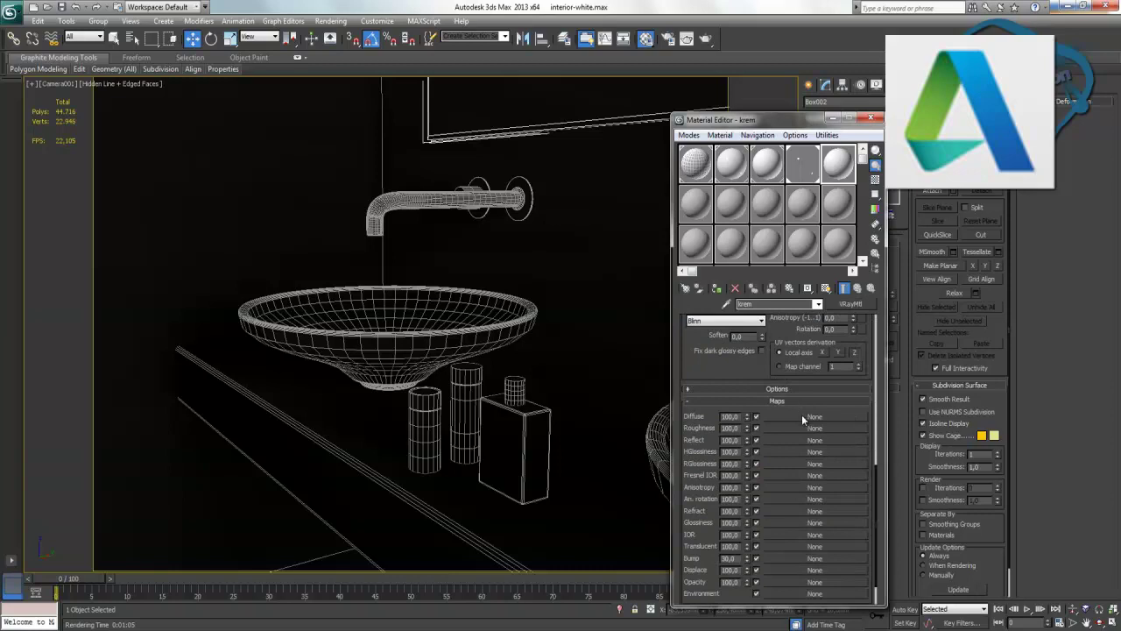
left_click(802, 417)
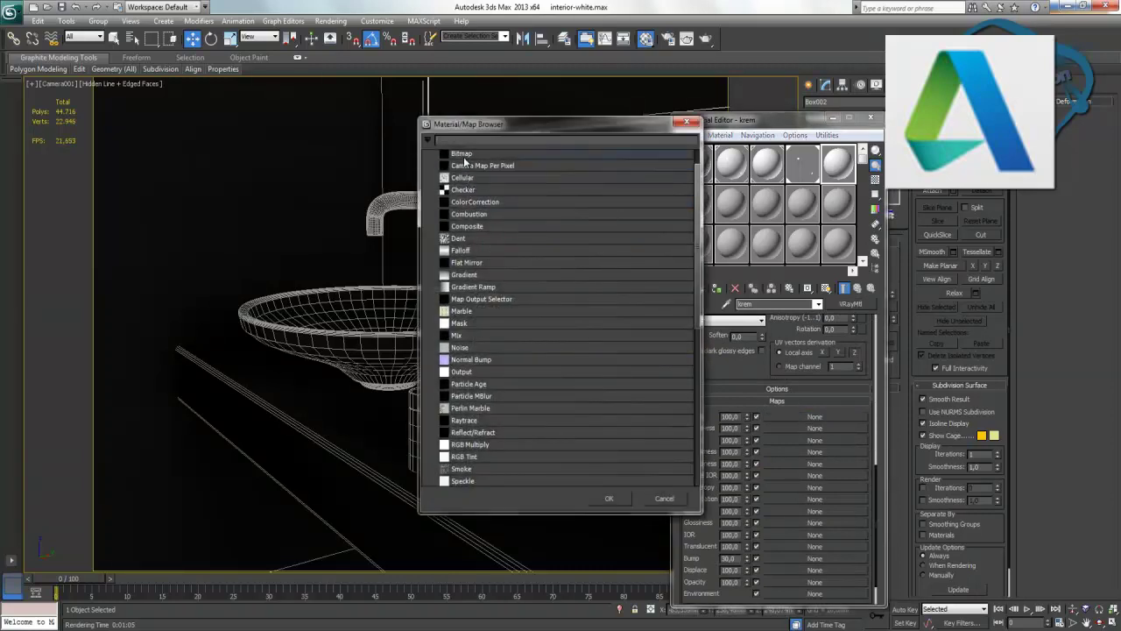
Load Nivea logos.jpg from Cg-lesson > upload > white-series as krem's Bitmap diffuse map.
double_click(461, 154)
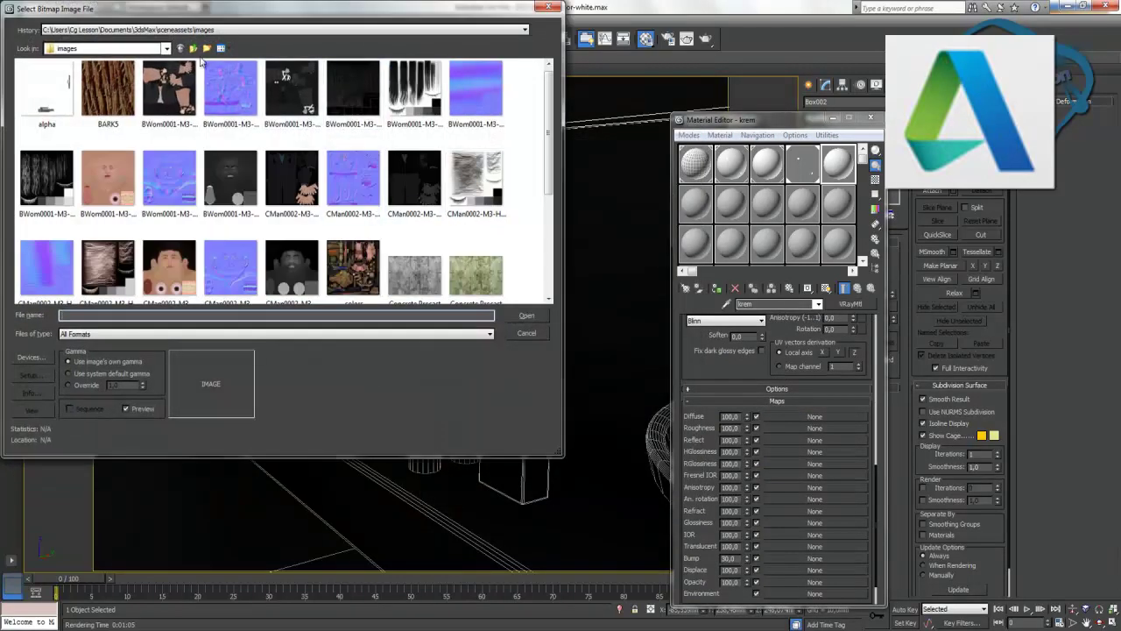
left_click(149, 49)
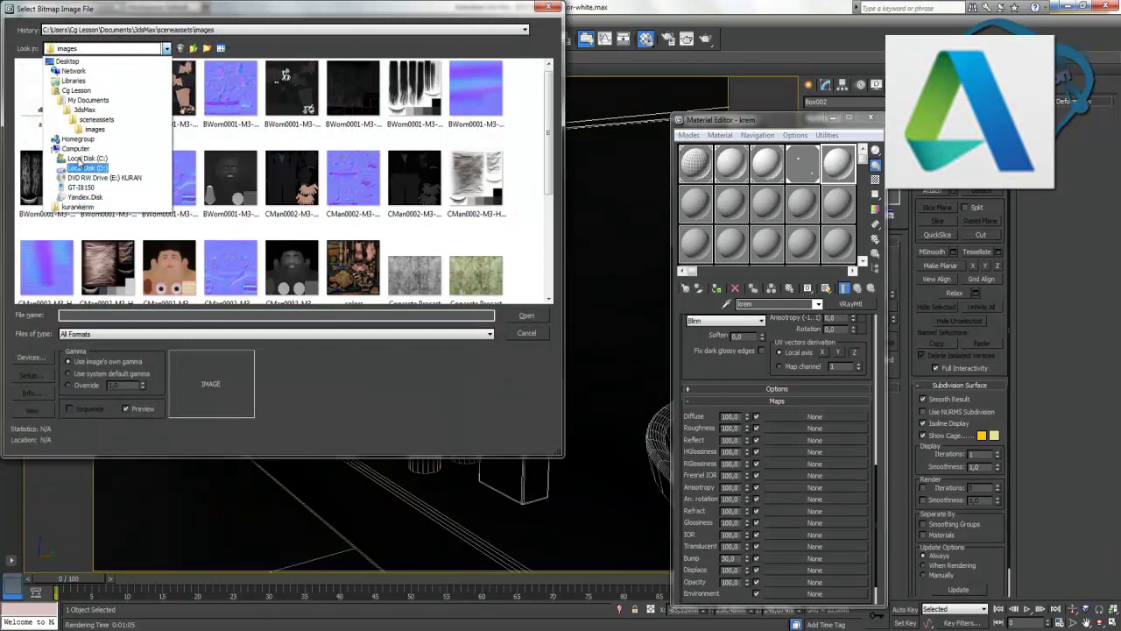
left_click(88, 170)
double_click(45, 83)
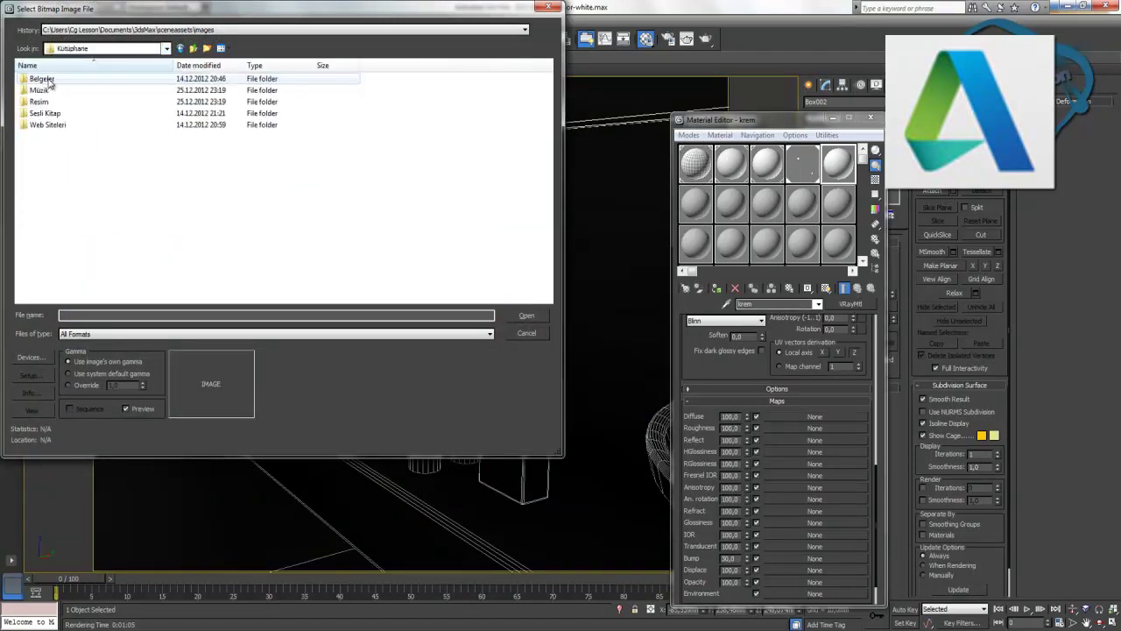
double_click(41, 79)
double_click(39, 91)
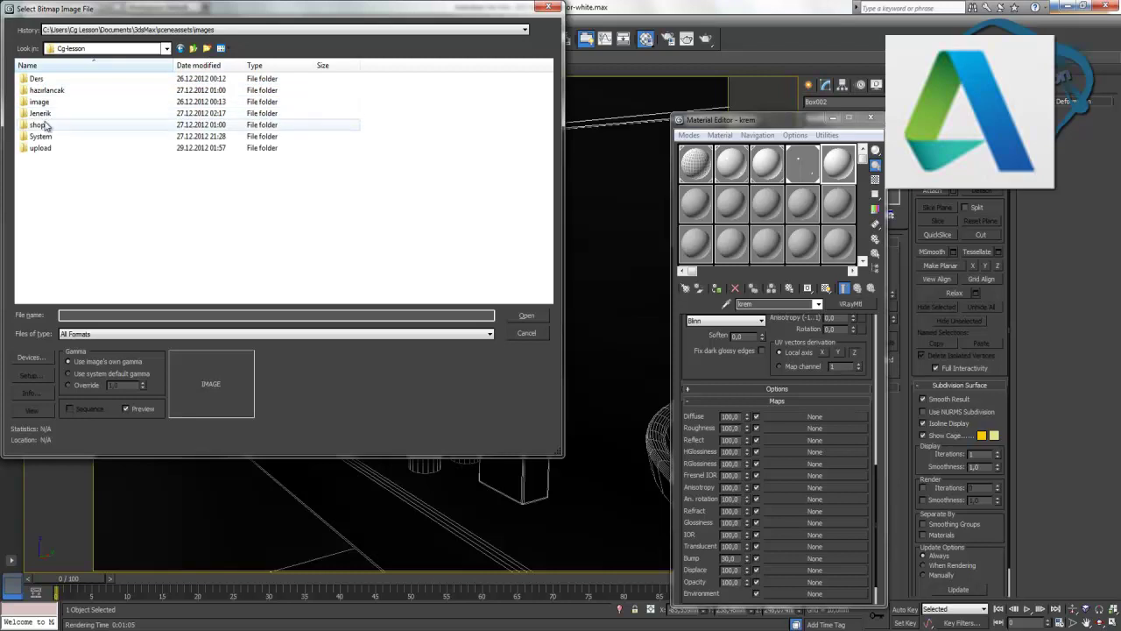
double_click(41, 149)
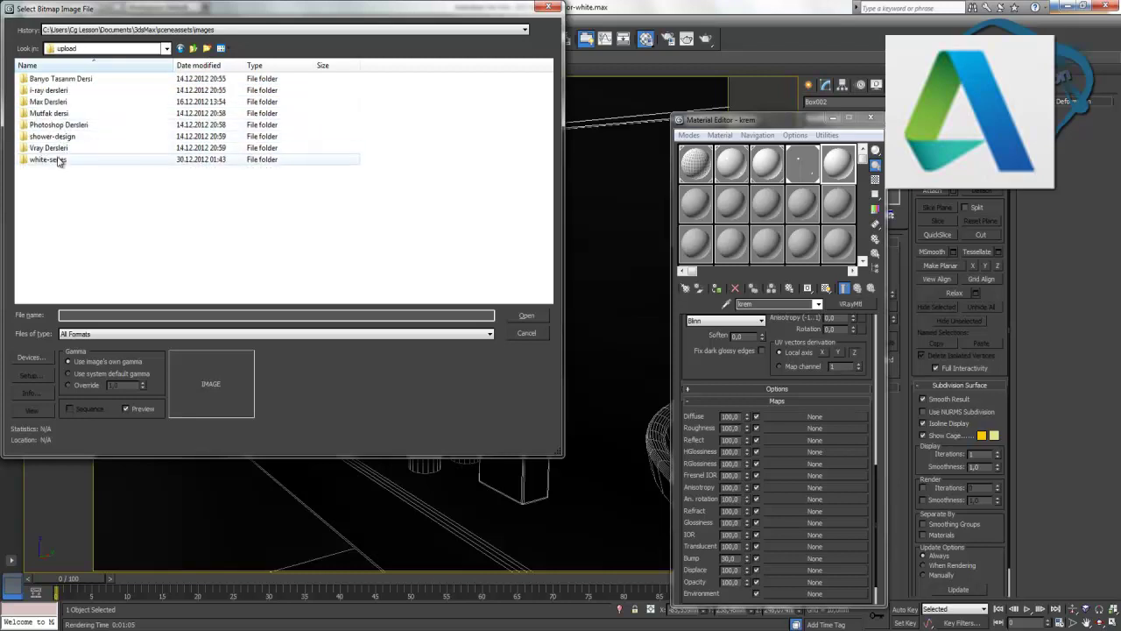
double_click(58, 159)
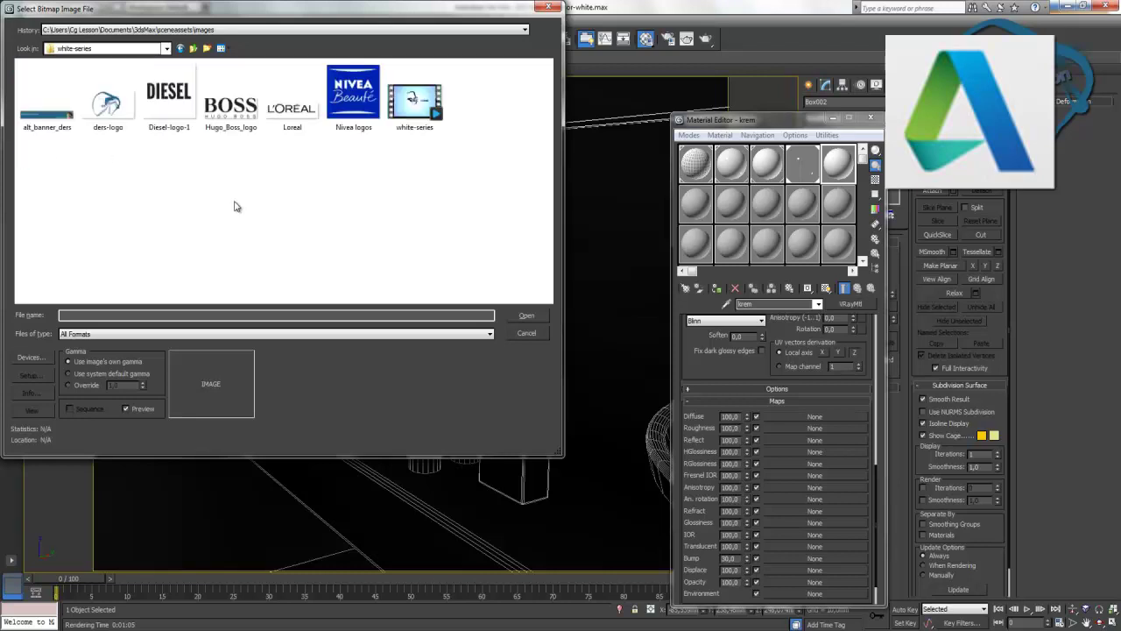
double_click(356, 103)
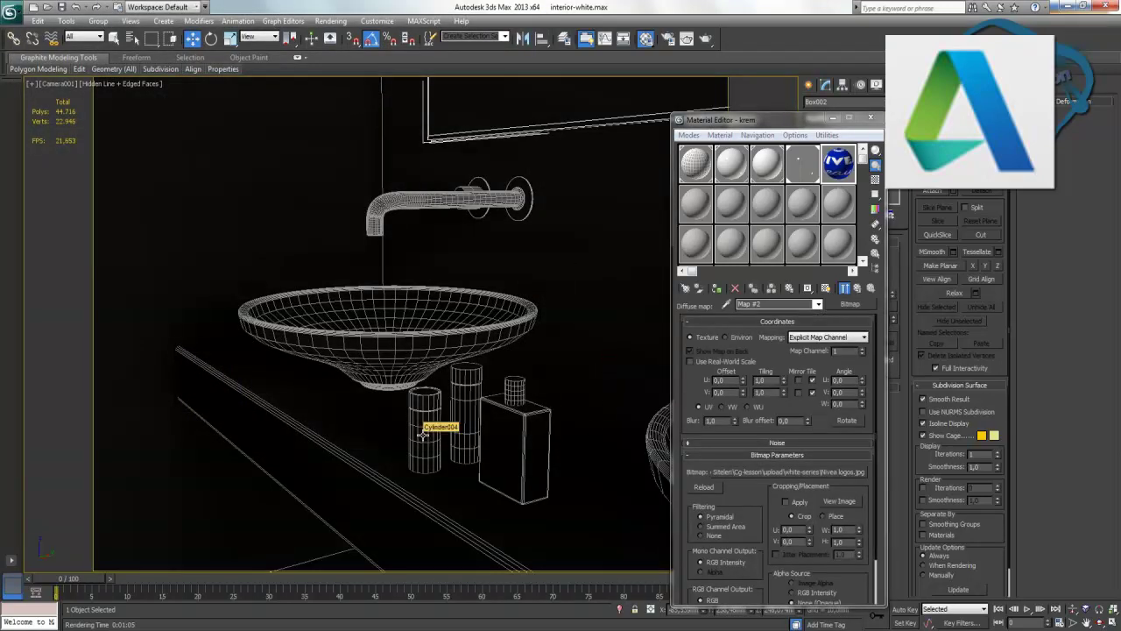
Give the front bottle cylinder Cylinder004 a white object colour and move the Material Editor aside.
left_click(424, 435)
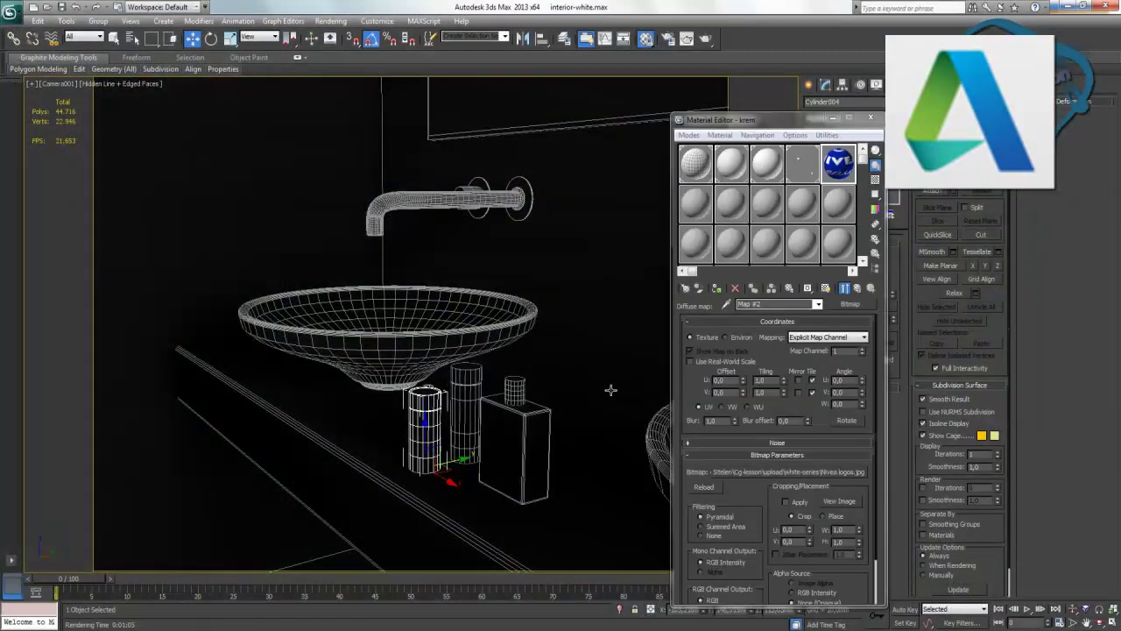
key("p")
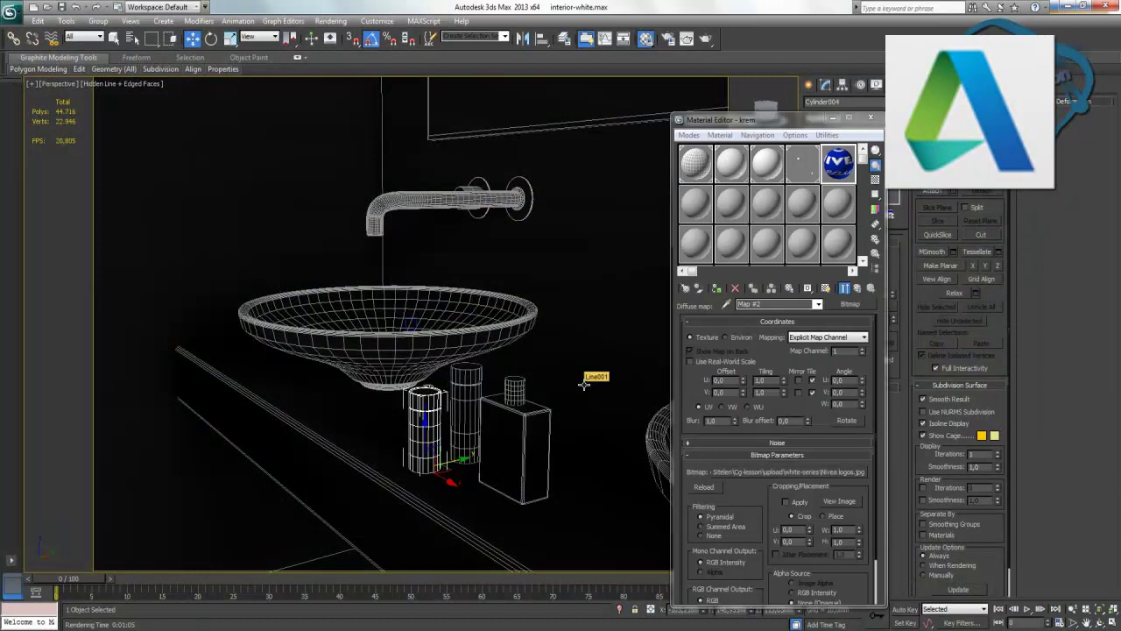
key("z")
middle_click_drag(445, 347, 489, 360, "alt")
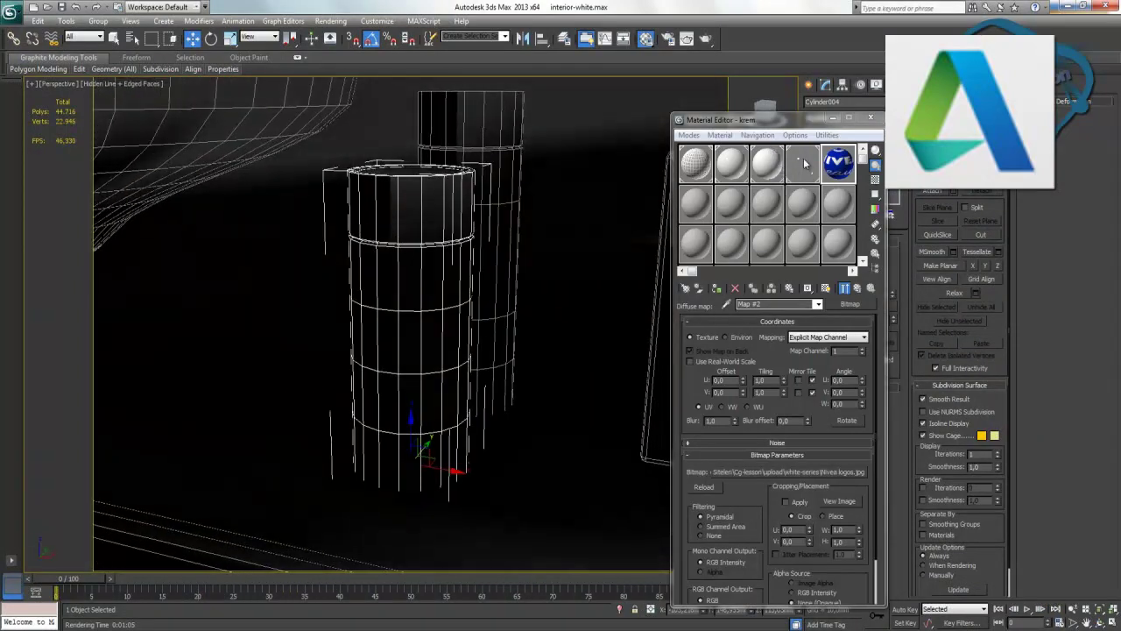
left_click(1006, 102)
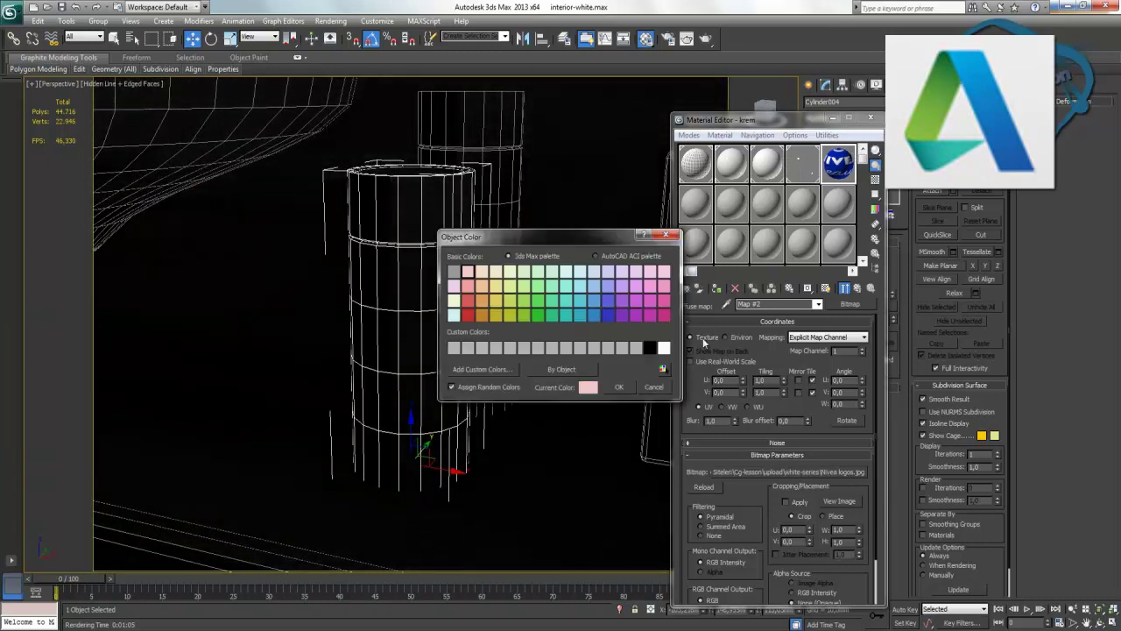
left_click(629, 388)
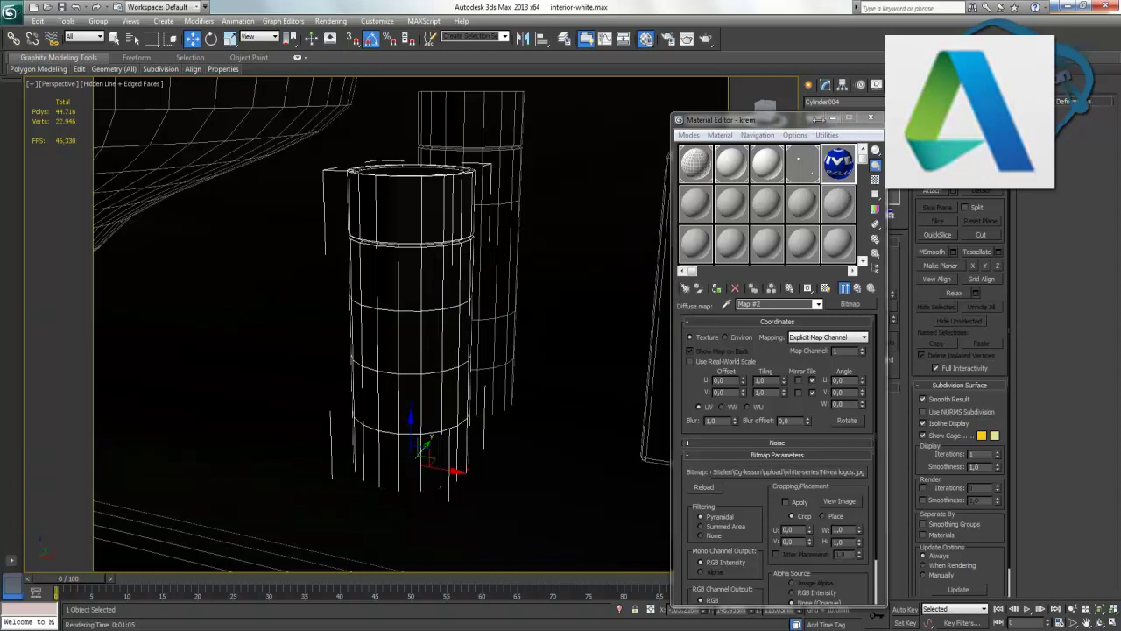
left_click_drag(810, 128, 1042, 137)
Enter Polygon mode and select the left columns of front side polygons on the bottle.
left_click(863, 256)
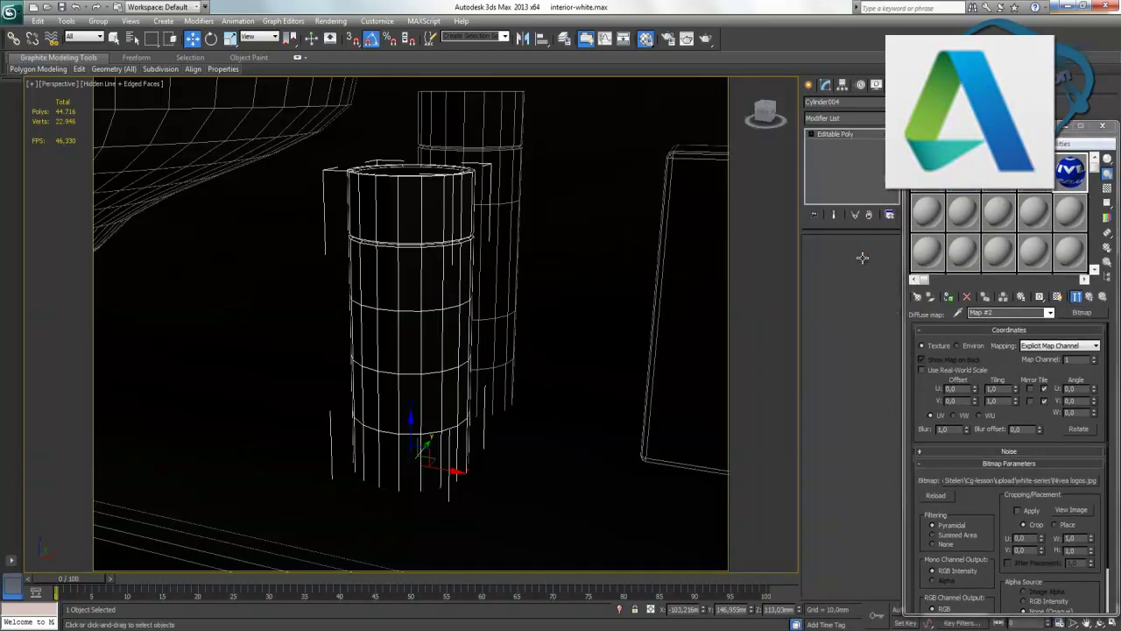
mouse_move(379, 342)
middle_mouse_down("alt")
mouse_move(445, 350)
mouse_move(383, 331)
middle_mouse_up("alt")
left_click(368, 285)
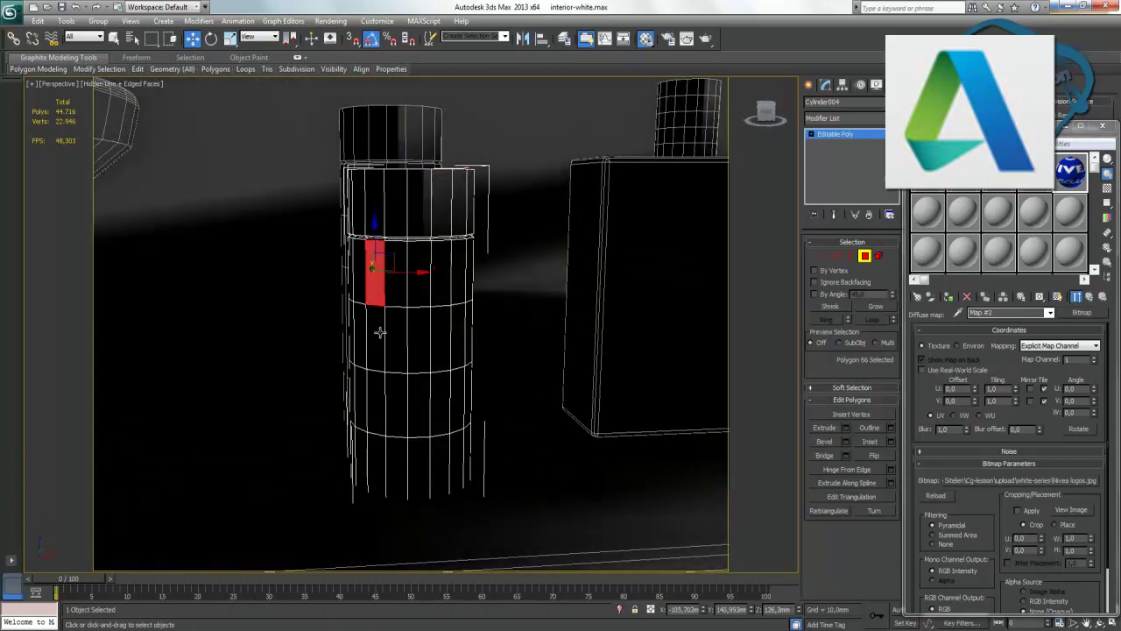
left_click(375, 340, "ctrl")
left_click(375, 403, "ctrl")
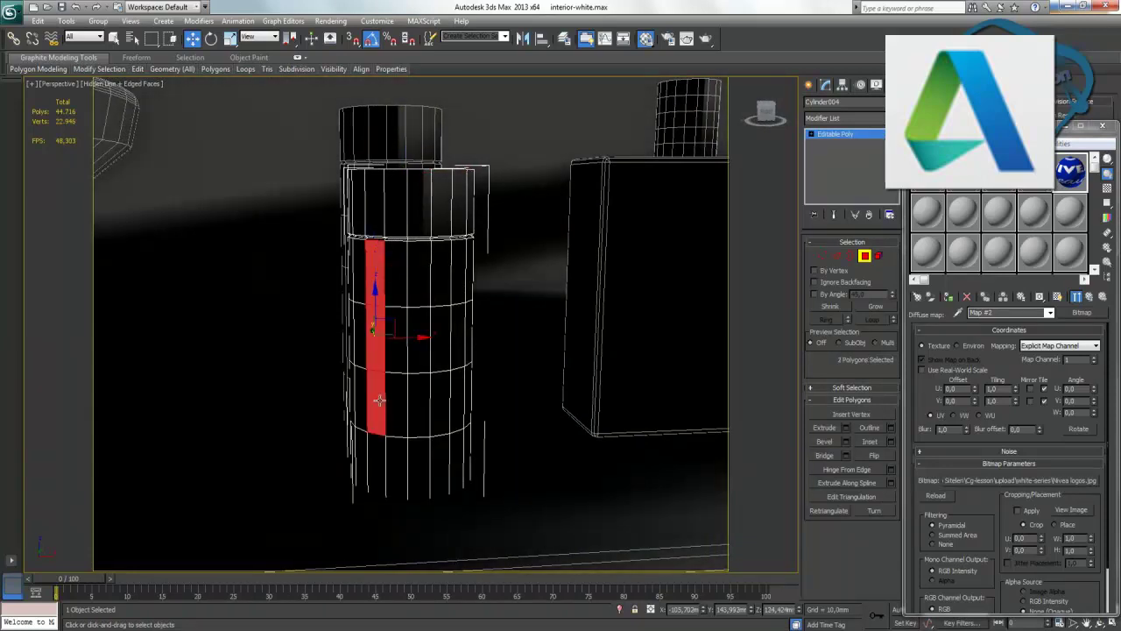
left_click(396, 403, "ctrl")
left_click(396, 324, "ctrl")
left_click_drag(399, 307, 407, 283)
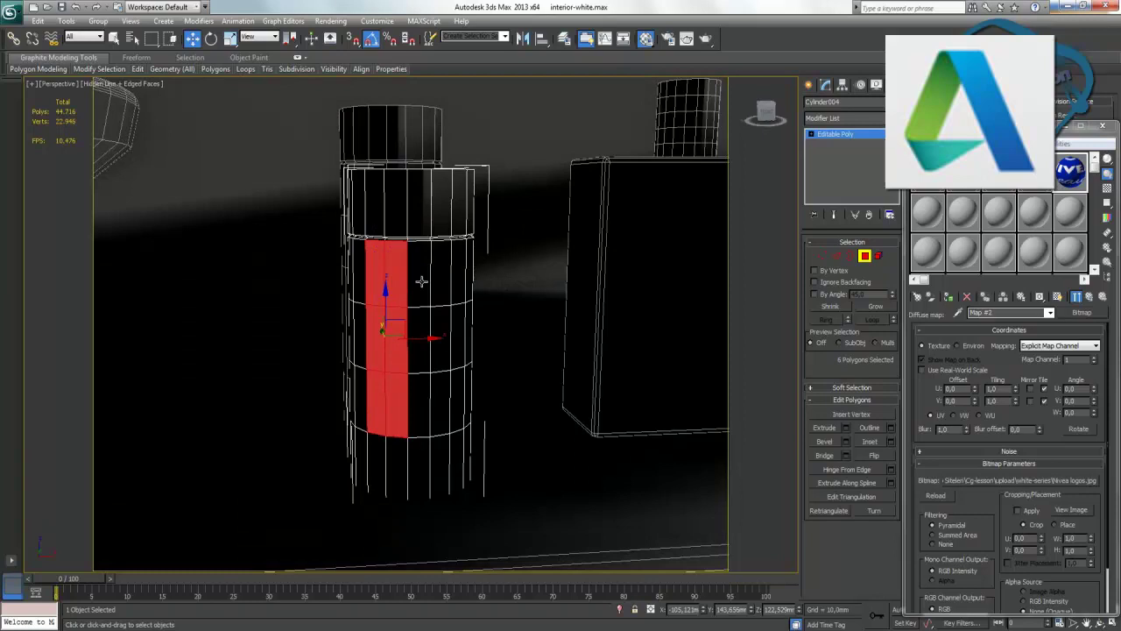
Add the right-hand polygons to complete the 15-polygon logo block, then exit Polygon mode.
left_click(422, 281, "ctrl")
left_click(440, 282, "ctrl")
left_click(461, 289, "ctrl")
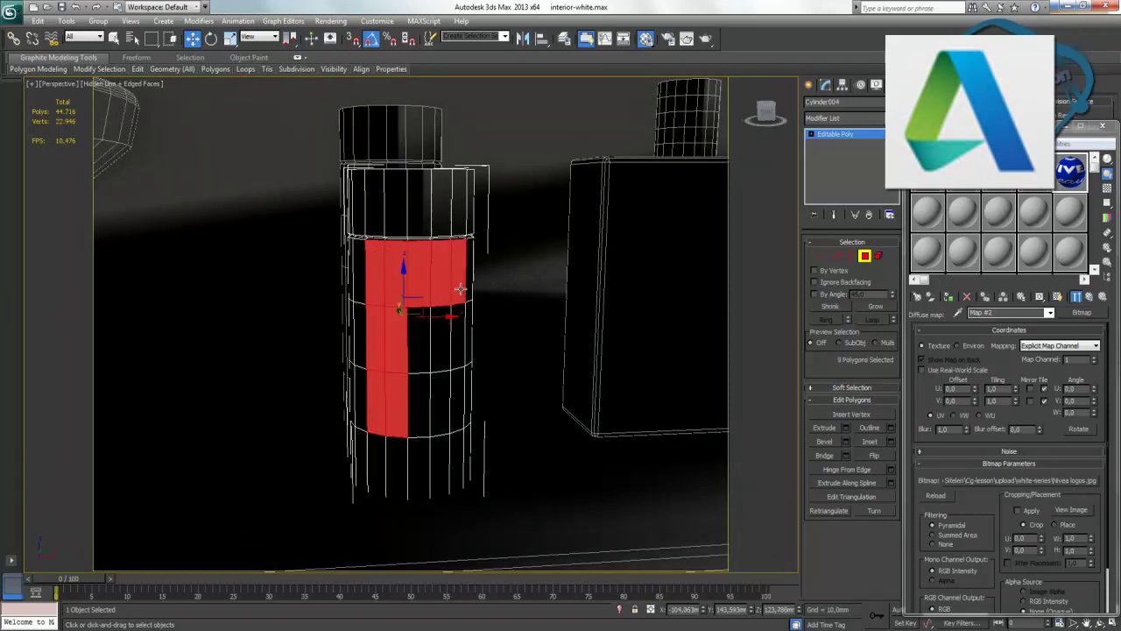
left_click(455, 350, "ctrl")
left_click(438, 349, "ctrl")
left_click(425, 349, "ctrl")
left_click(421, 406, "ctrl")
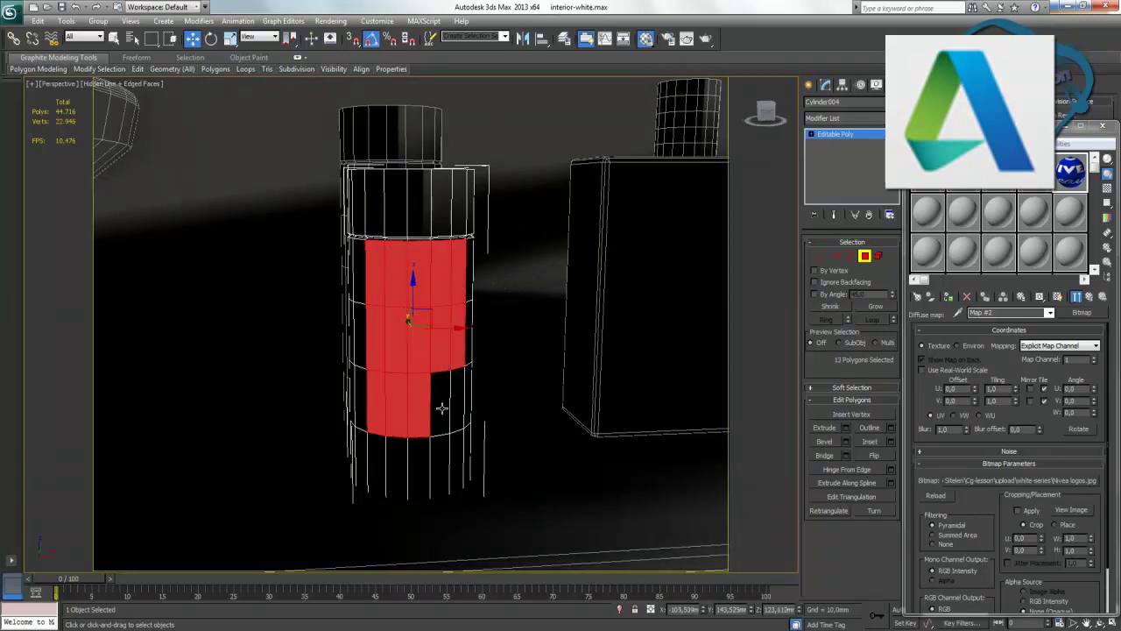
left_click(442, 407, "ctrl")
left_click(458, 403, "ctrl")
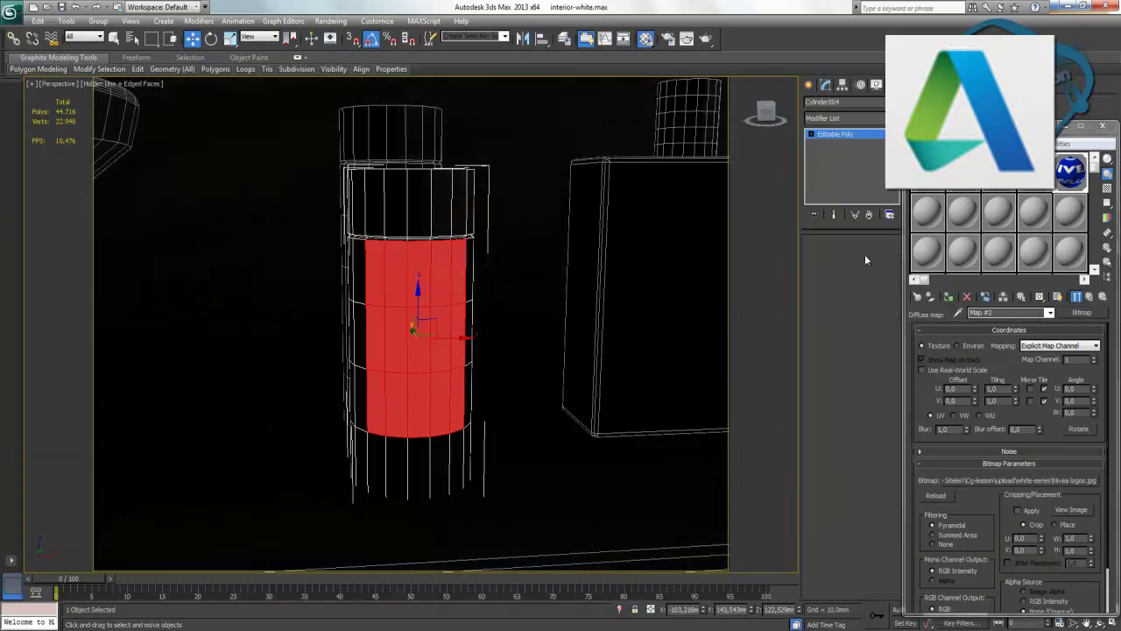
left_click(865, 257)
Return to krem's top level and show its Nivea logos map shaded in the viewport.
left_click(1086, 300)
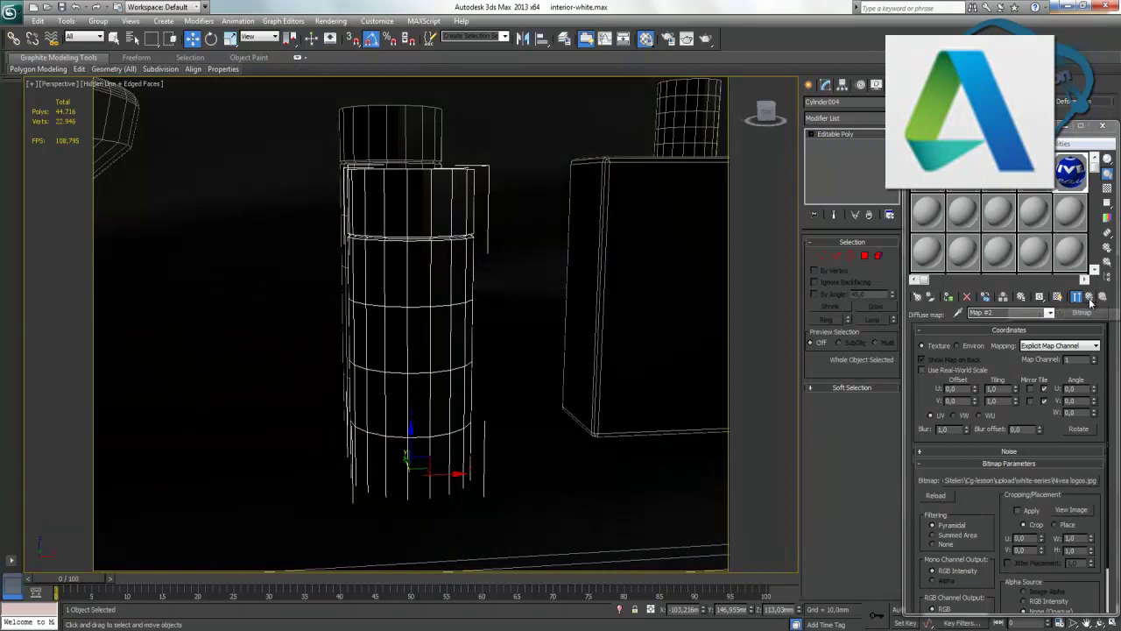
left_click(1057, 298)
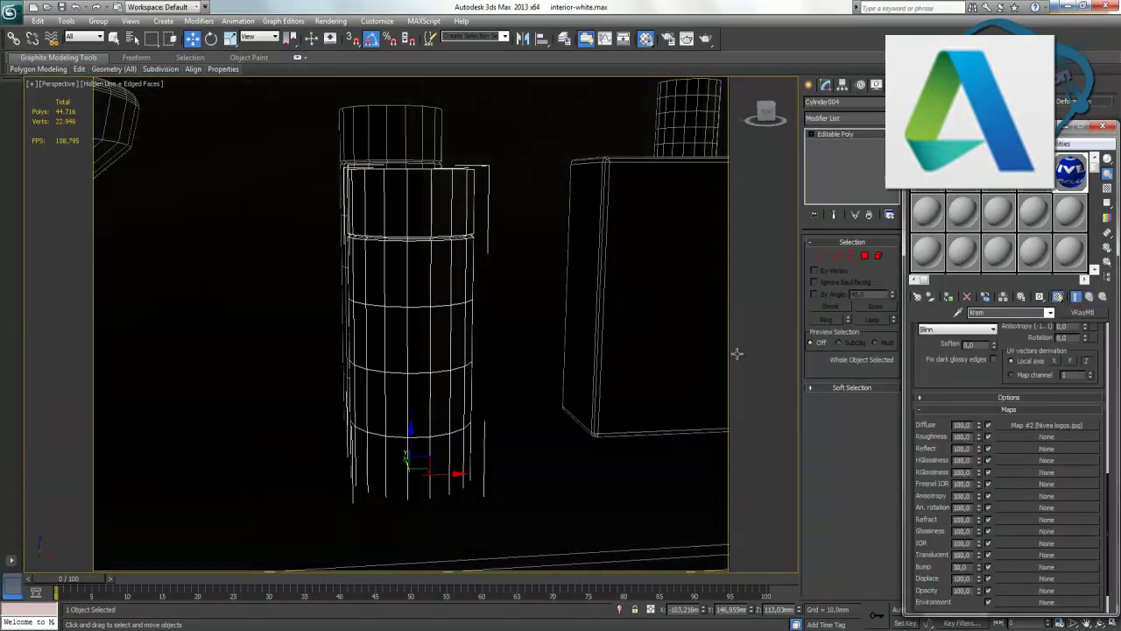
mouse_move(561, 355)
middle_mouse_down("alt")
mouse_move(498, 340)
mouse_move(495, 317)
mouse_move(508, 343)
mouse_move(499, 358)
middle_mouse_up("alt")
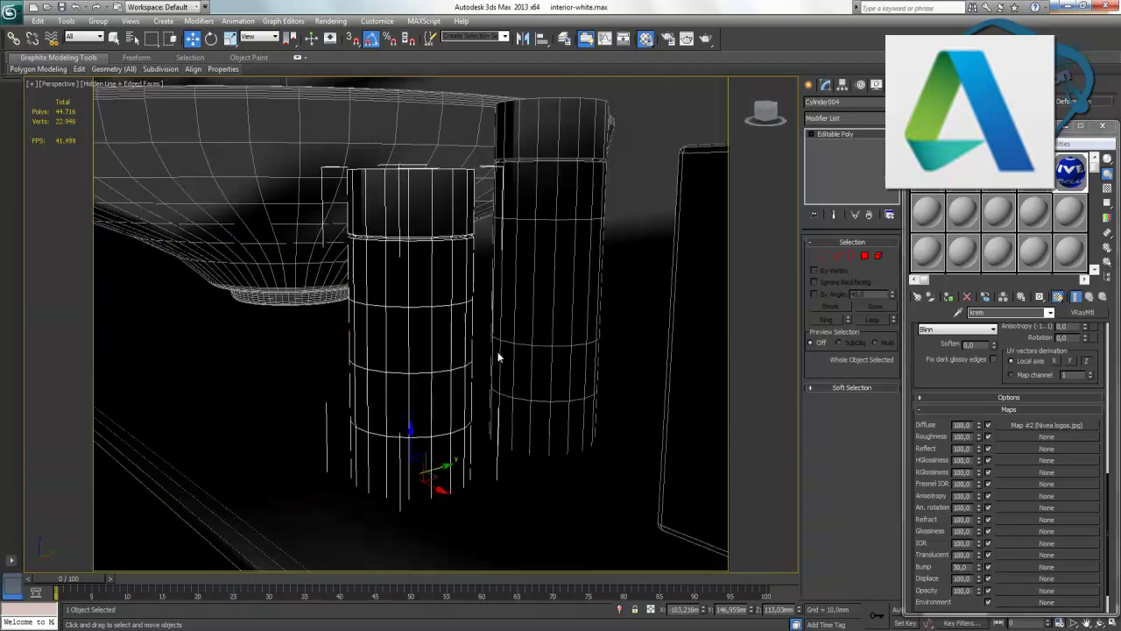
left_click(332, 20)
Set the render output size to 640x480 and run a test render.
left_click(342, 49)
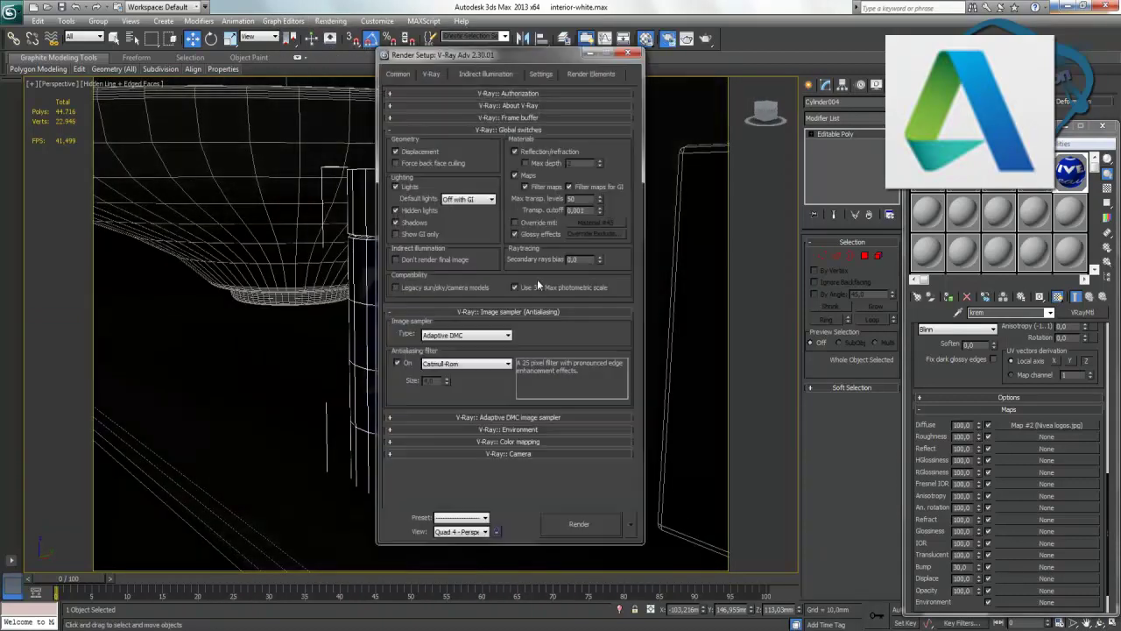
left_click(402, 77)
left_click(528, 257)
left_click(587, 523)
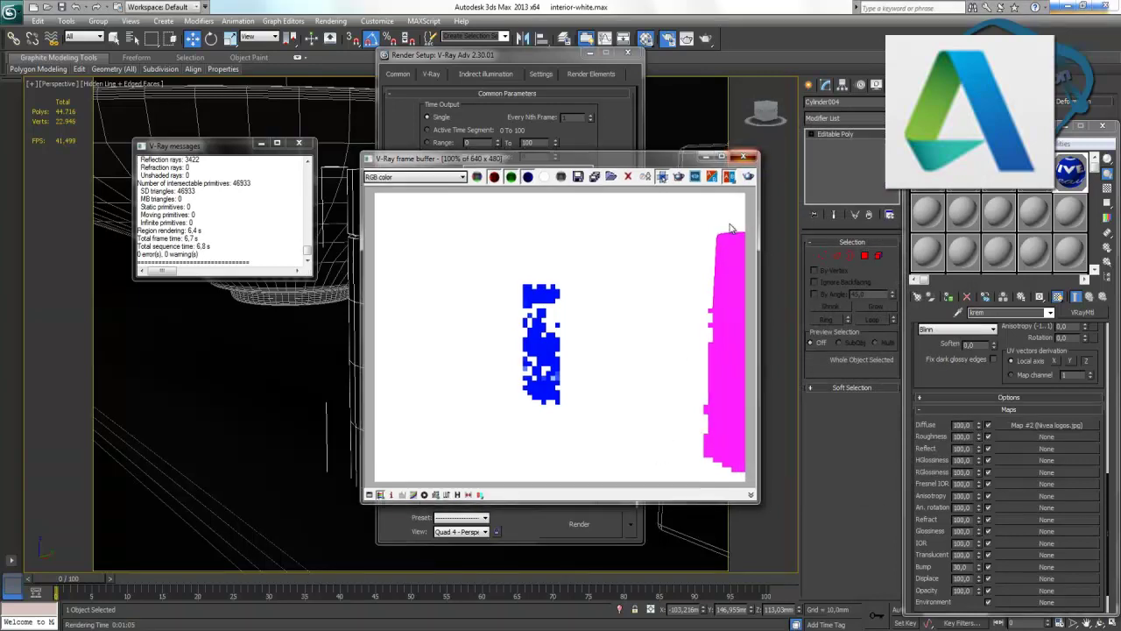
left_click(613, 517)
left_click(585, 525)
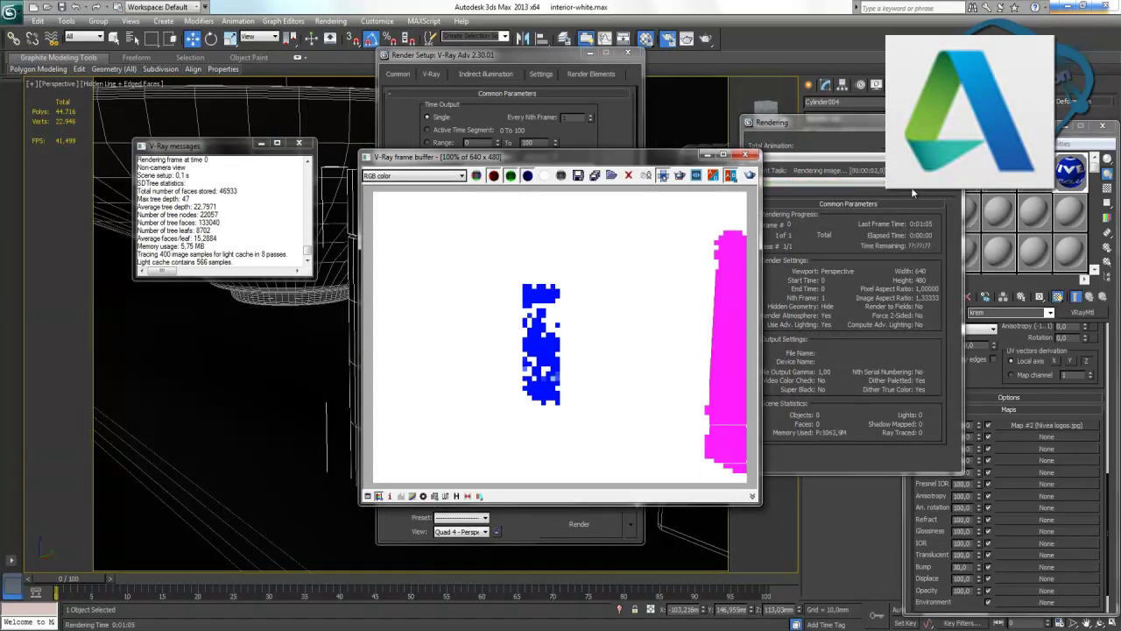
Render through Camera001, then select VRayLight001 from the scene object list.
key("c")
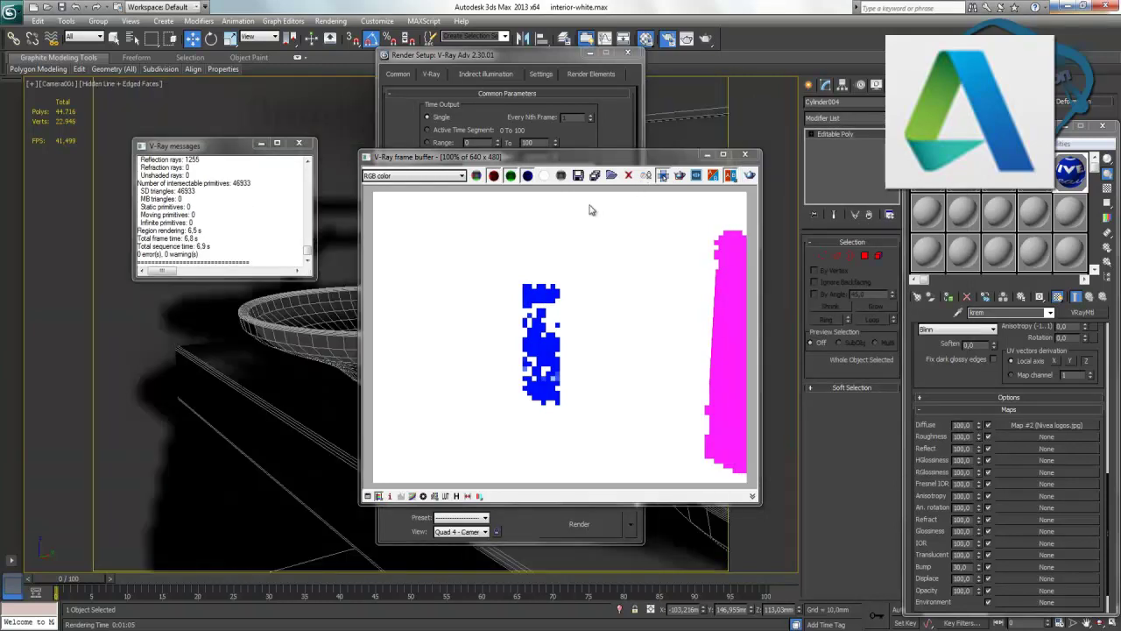
left_click(750, 177)
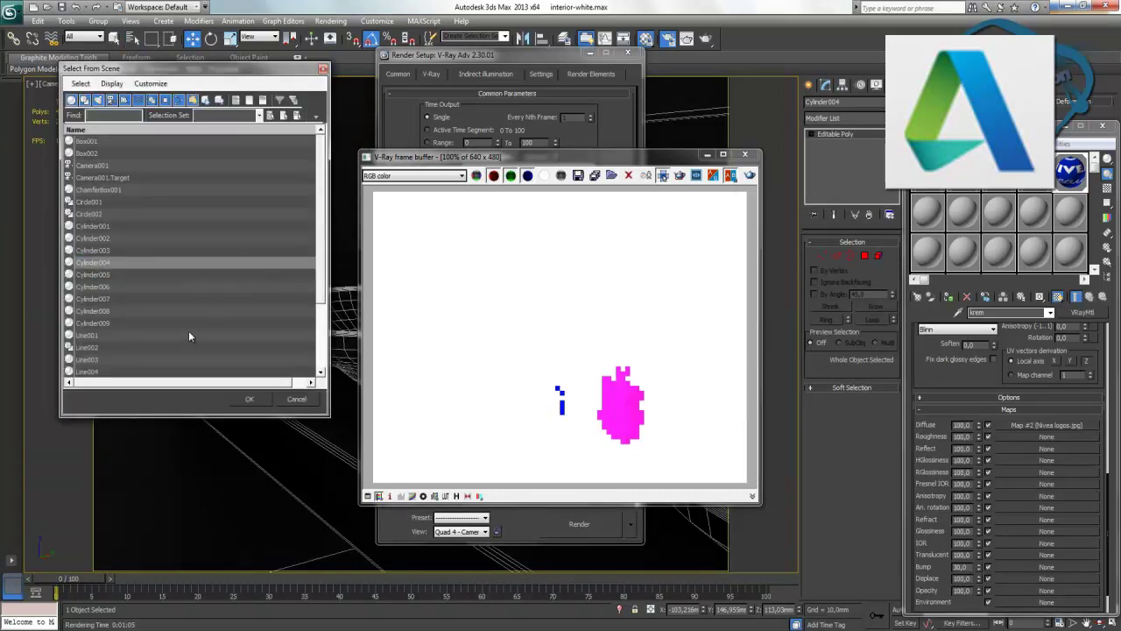
left_click(158, 250)
scroll(162, 256, "down", 3)
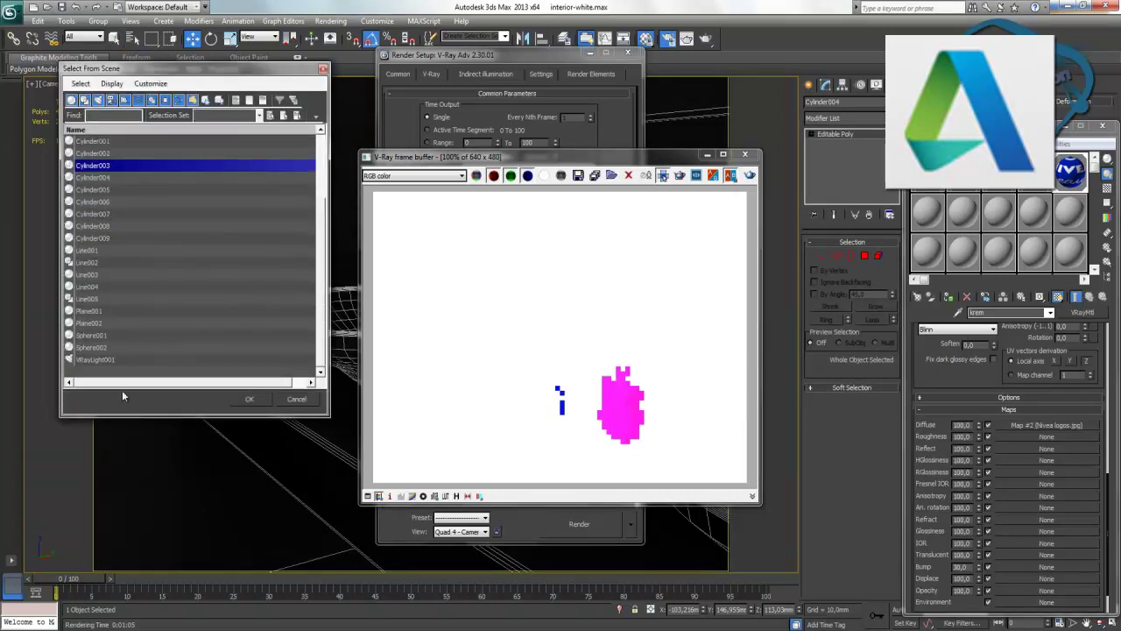
double_click(112, 360)
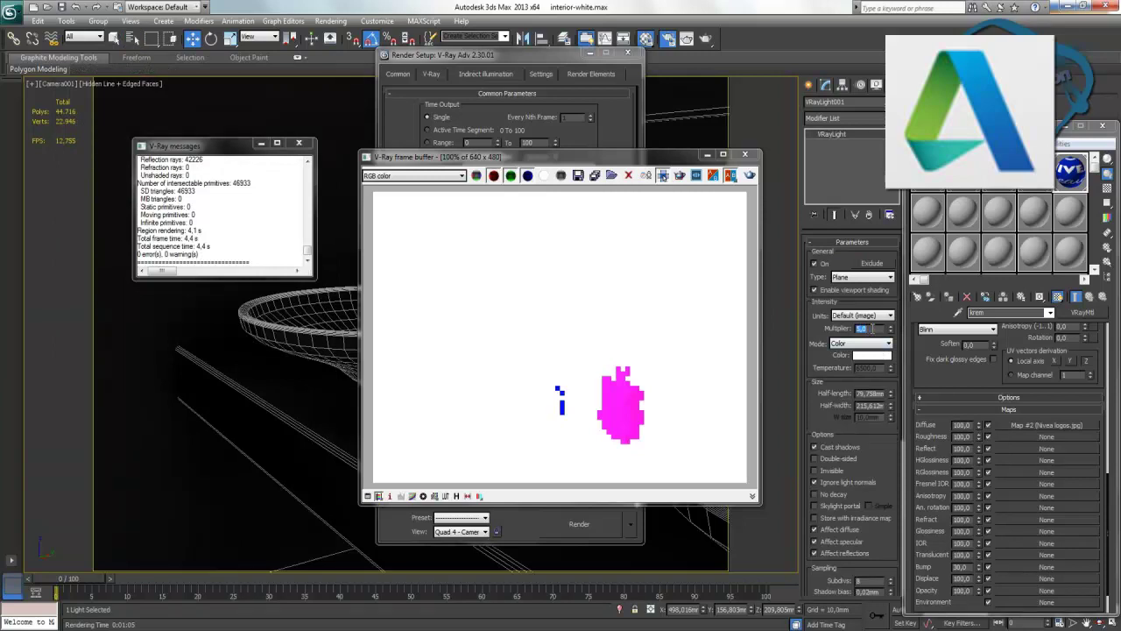
Re-render the Camera001 view twice, then close the frame buffer and Render Setup.
left_click(750, 176)
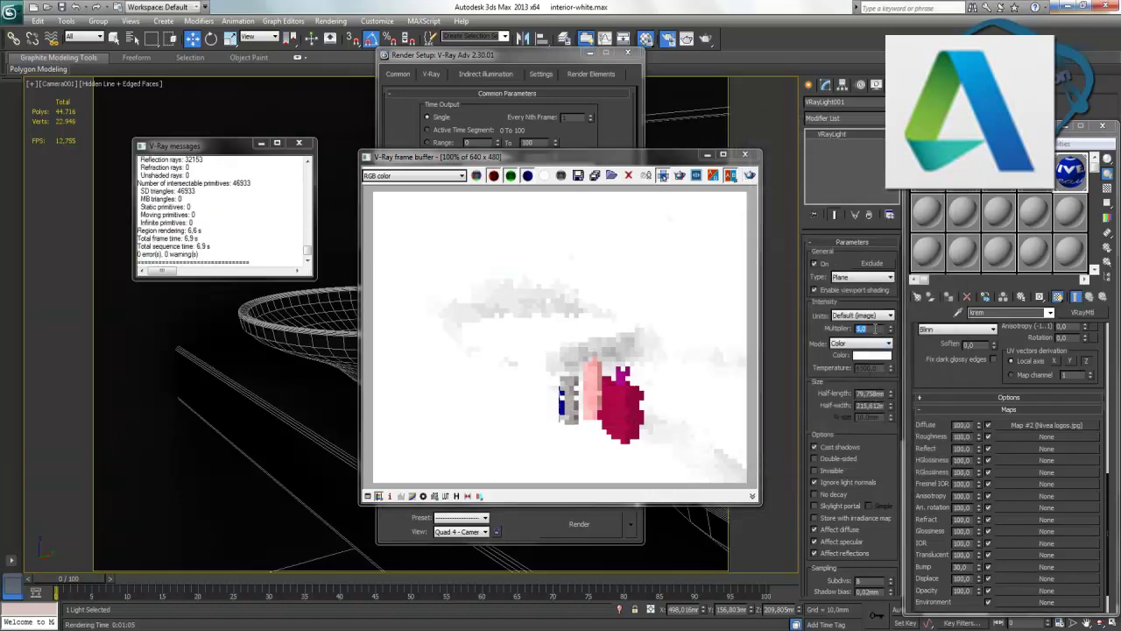
type("1")
left_click(751, 176)
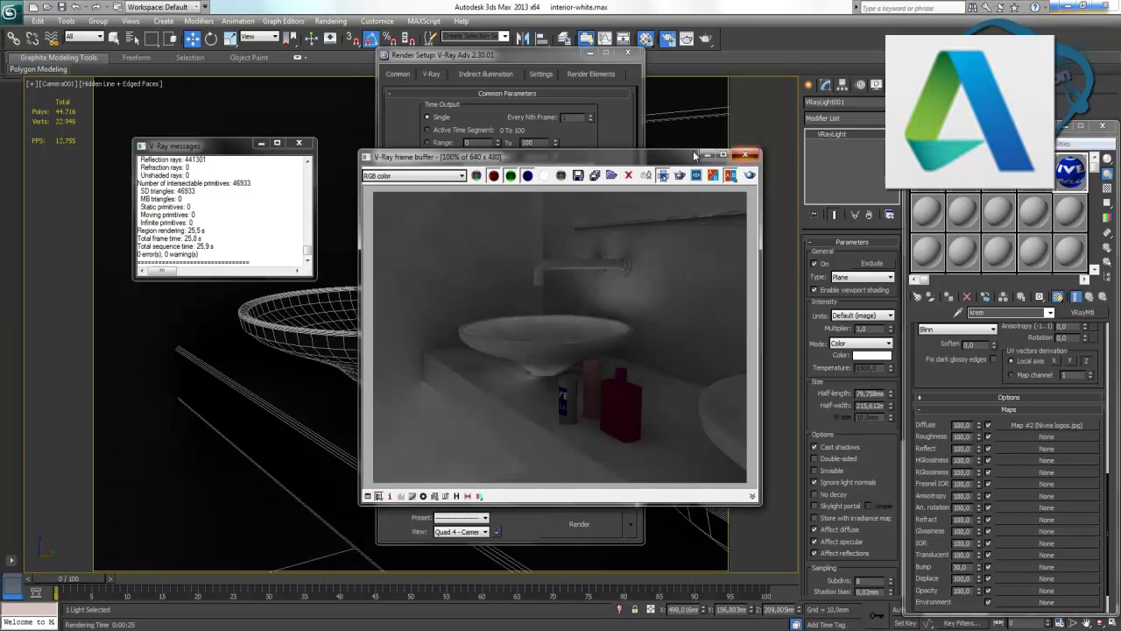
left_click(745, 154)
left_click(628, 54)
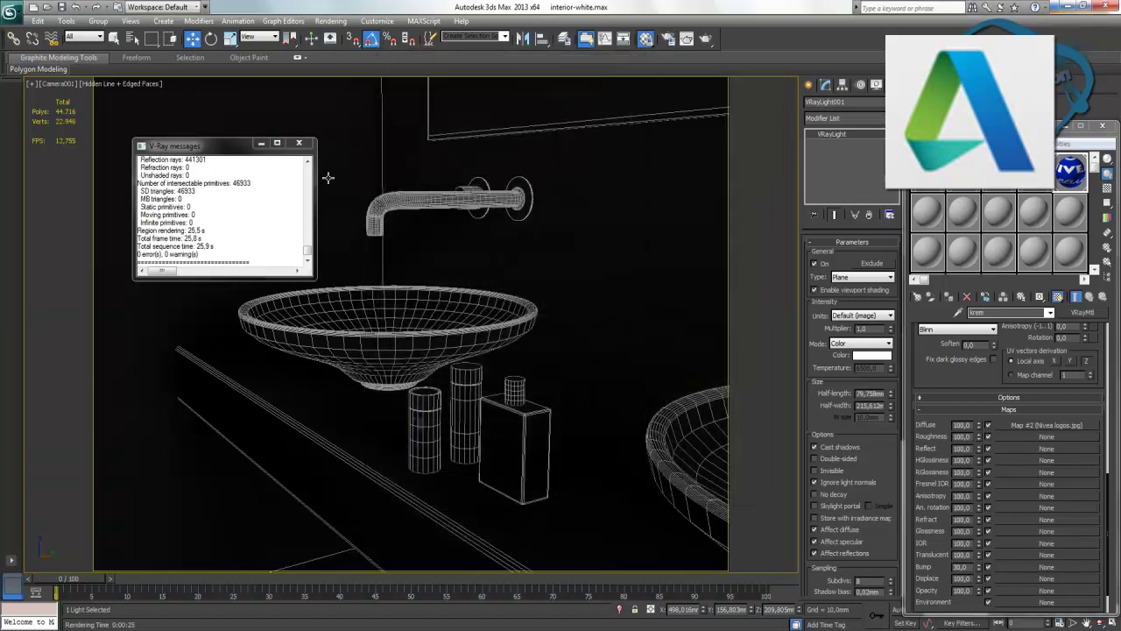
Close the V-Ray log and return to the Camera001 view.
left_click(299, 143)
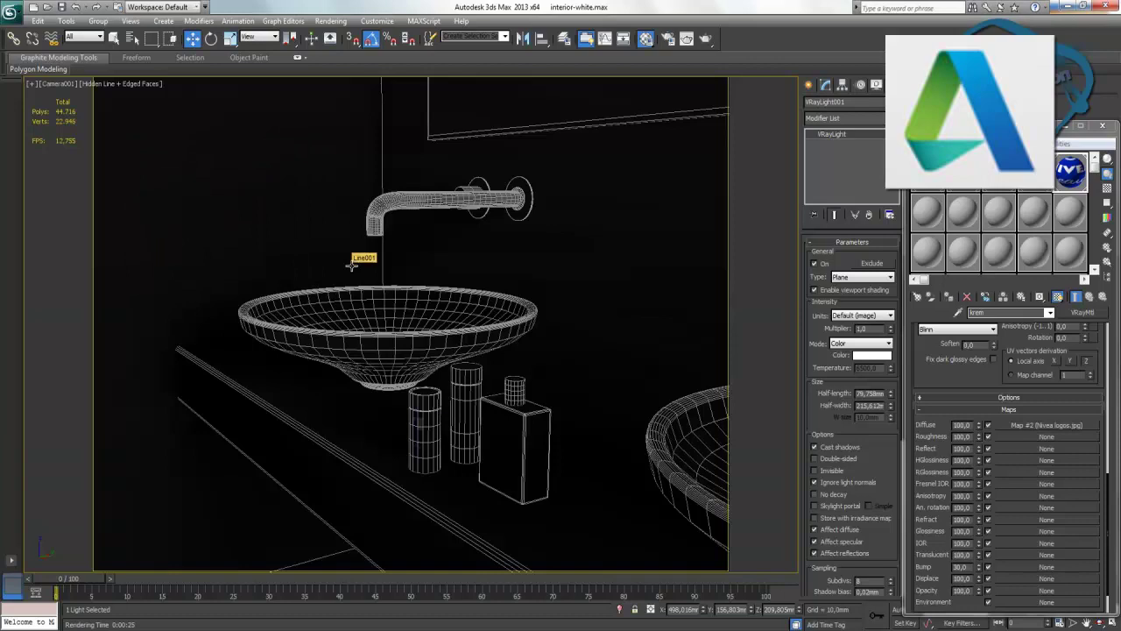
key("p")
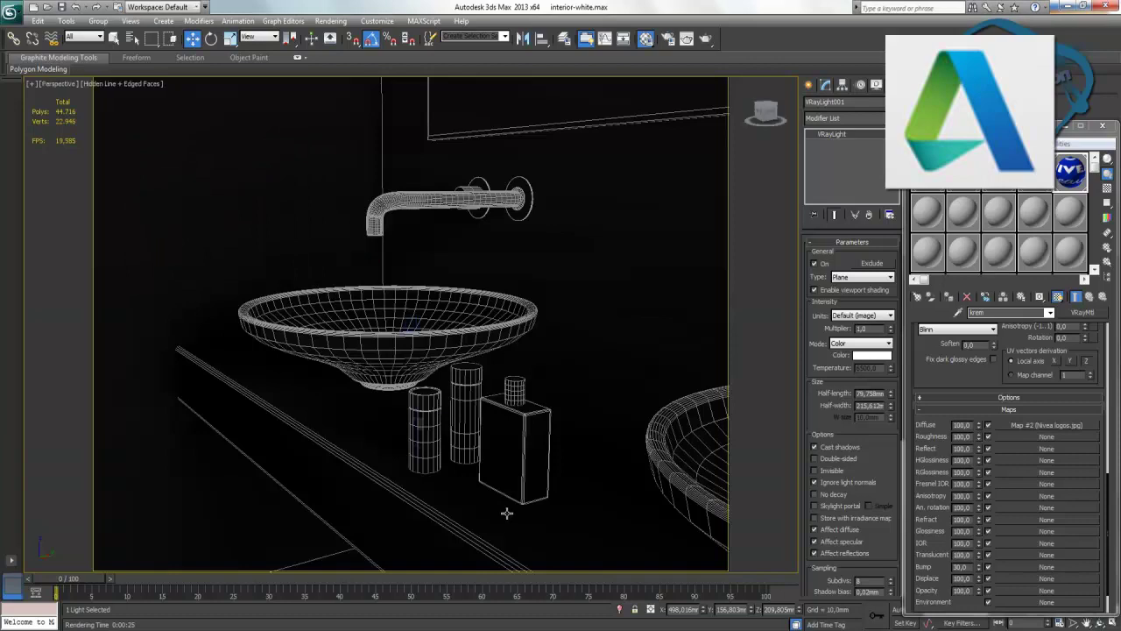
key("F4")
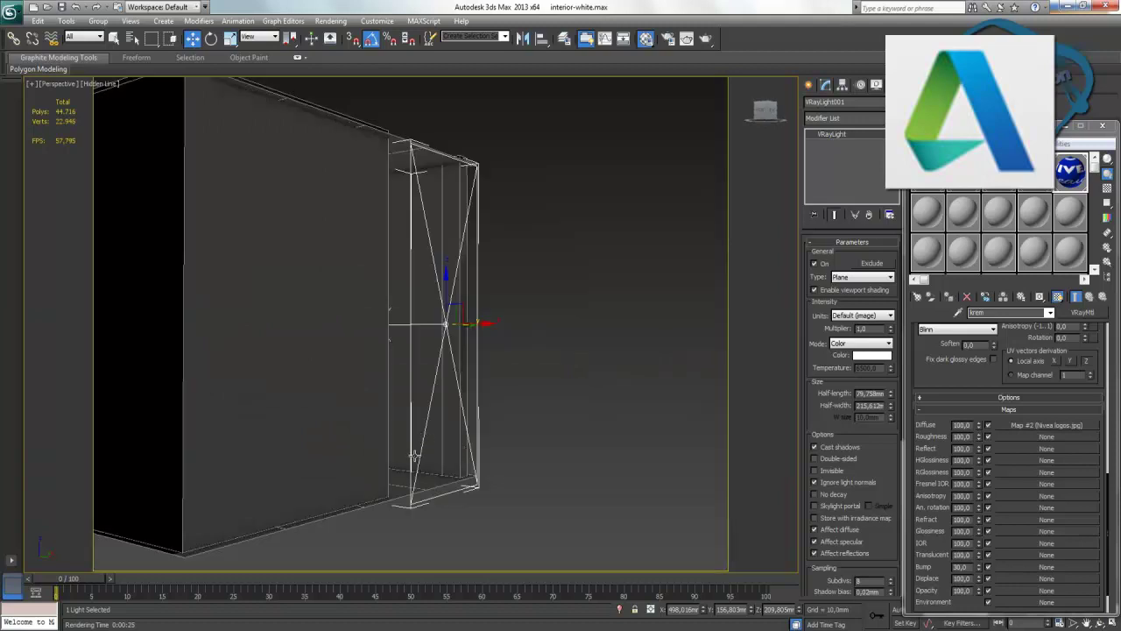
key("c")
Zoom and orbit around the front bottle cylinder, then select the inner label cylinder.
left_click(429, 441)
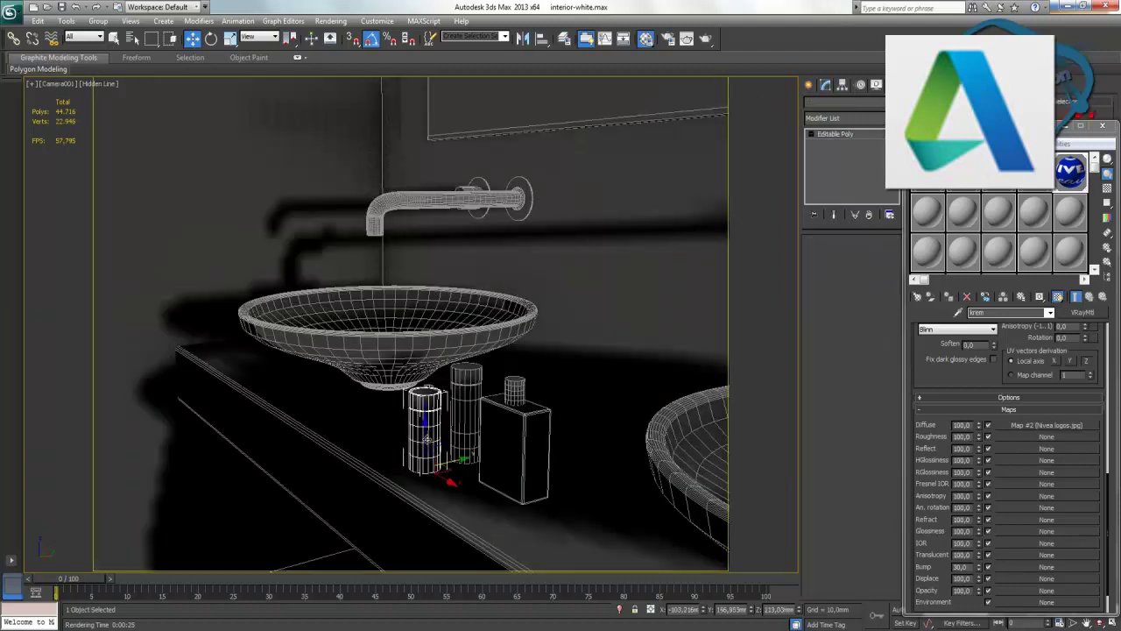
key("p")
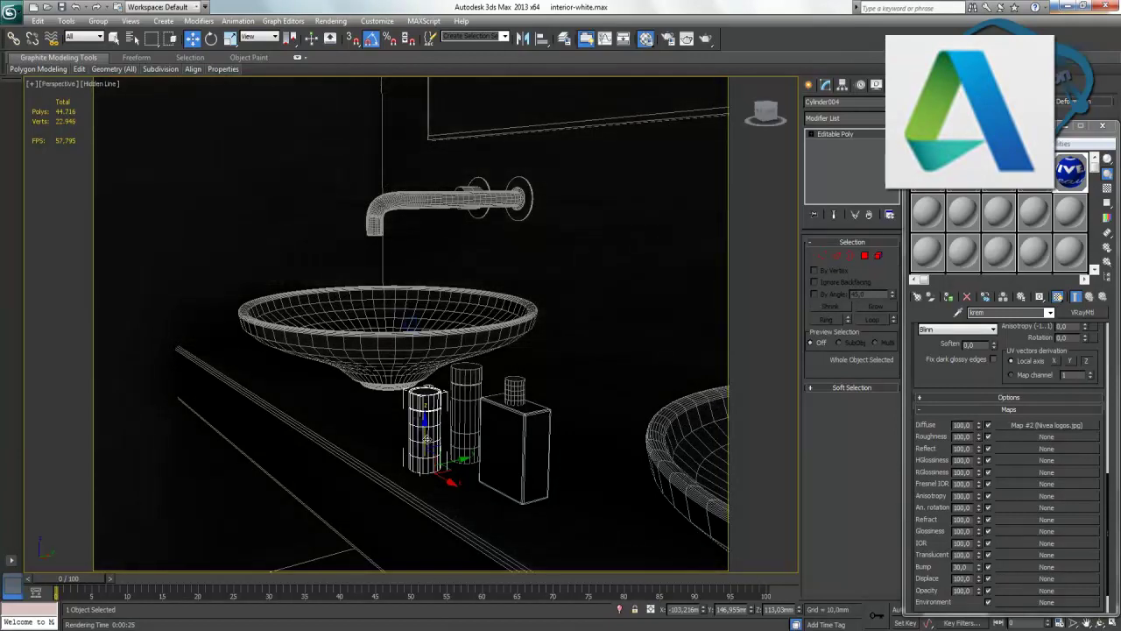
key("z")
mouse_move(371, 400)
middle_mouse_down("alt")
mouse_move(509, 397)
mouse_move(449, 421)
middle_mouse_up("alt")
key("F4")
key("F4")
key("F4")
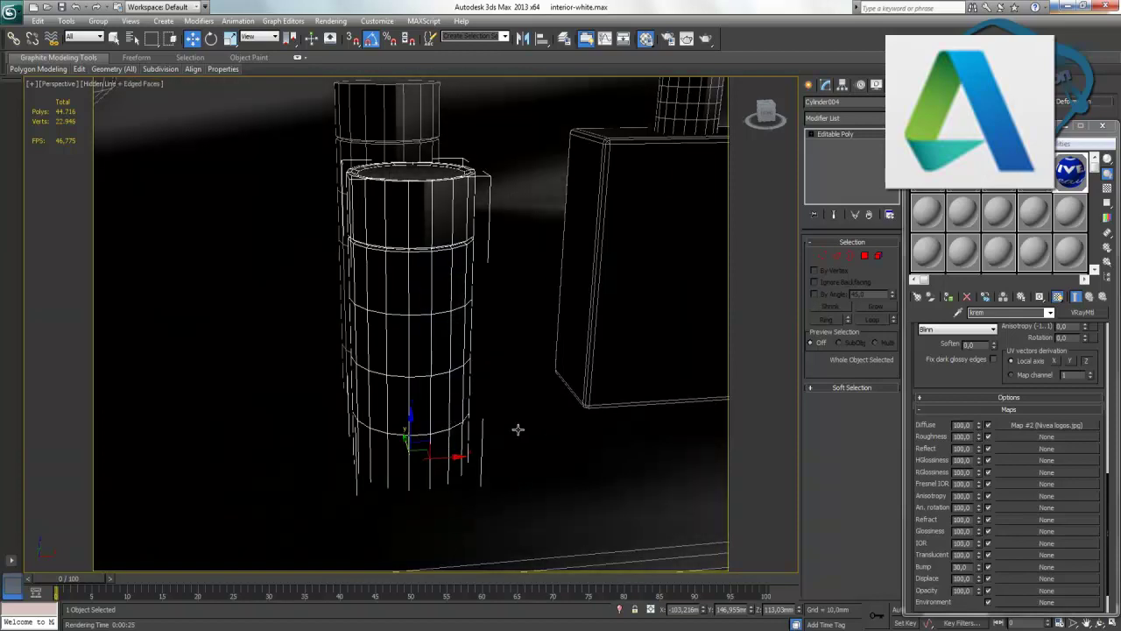
left_click(450, 378)
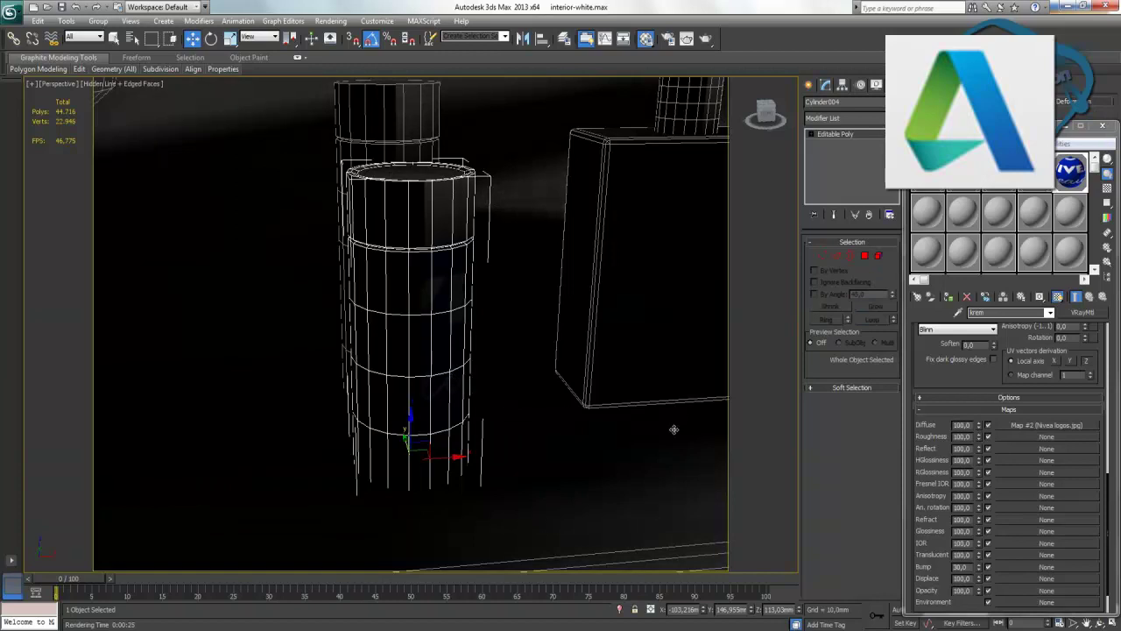
key("F4")
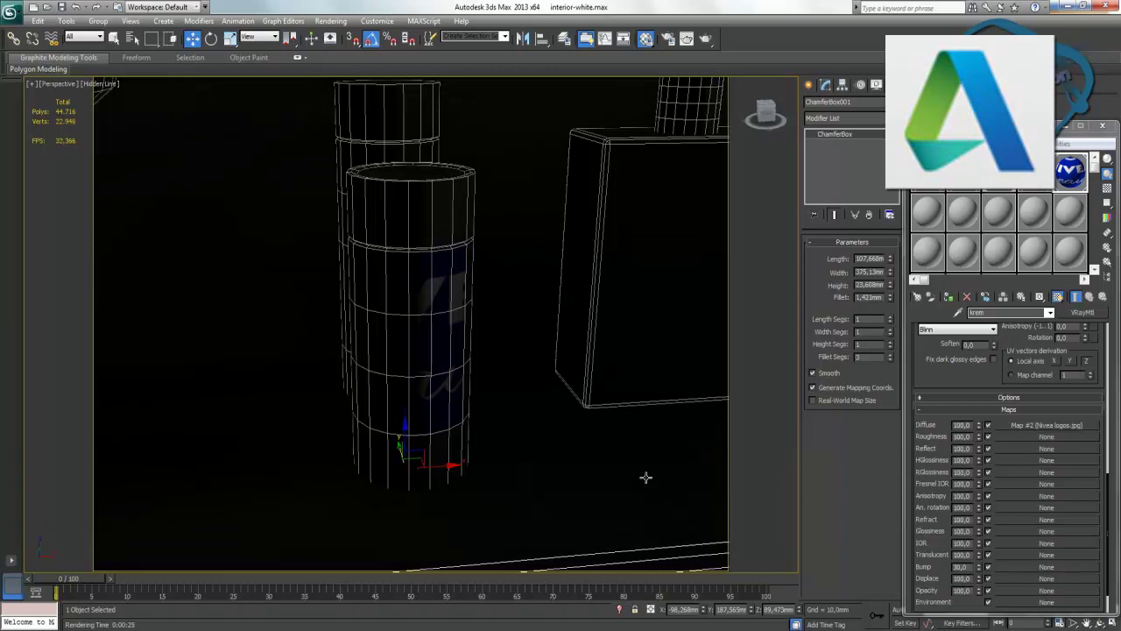
left_click(443, 399)
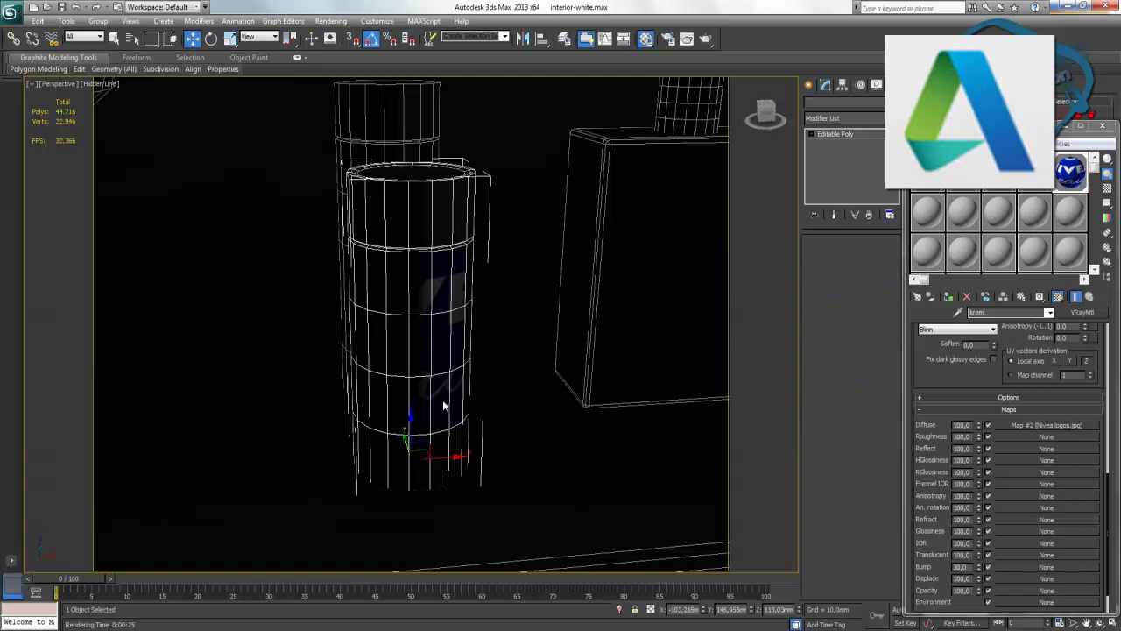
Add a UVW Map modifier to Cylinder004 using Cylindrical mapping with Cap on.
left_click(849, 118)
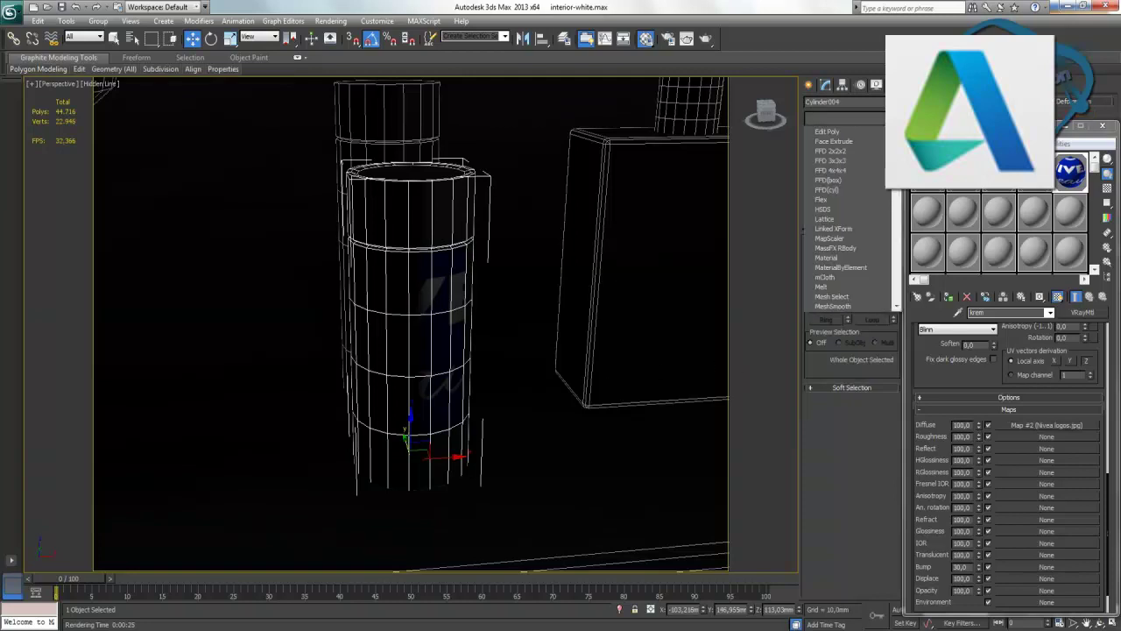
scroll(839, 526, "down", 5)
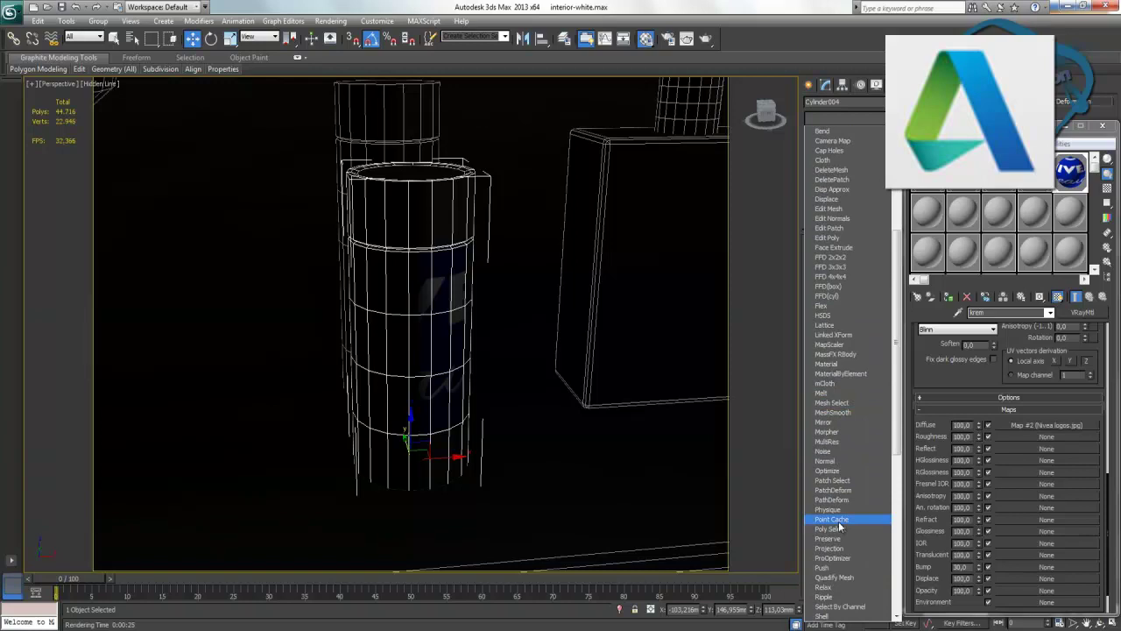
scroll(839, 526, "down", 6)
scroll(839, 524, "down", 6)
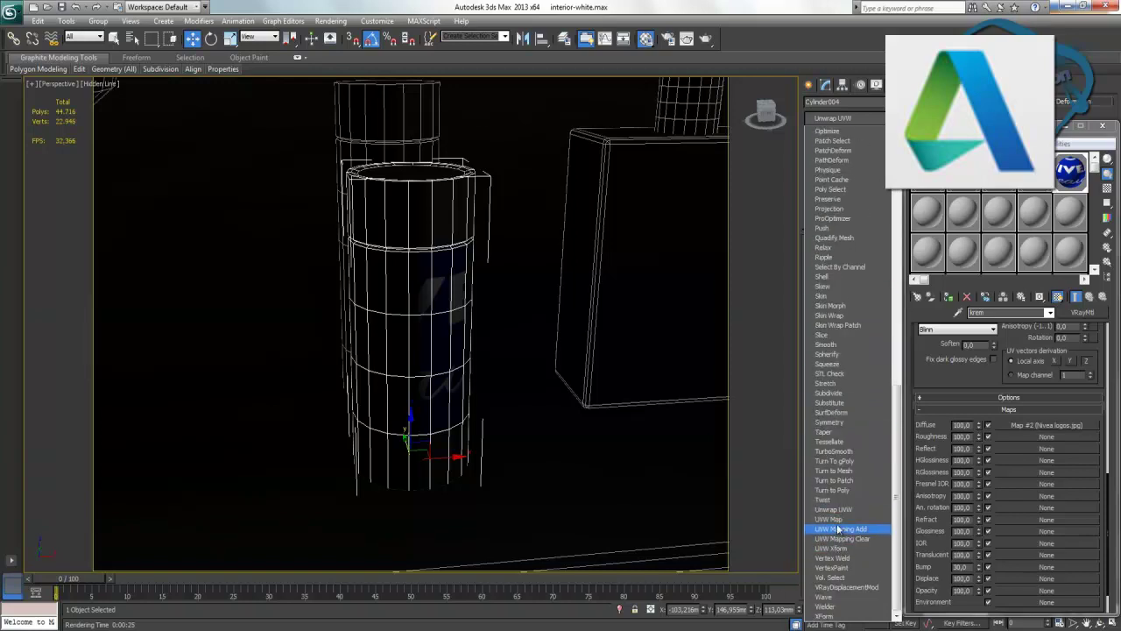
left_click(840, 521)
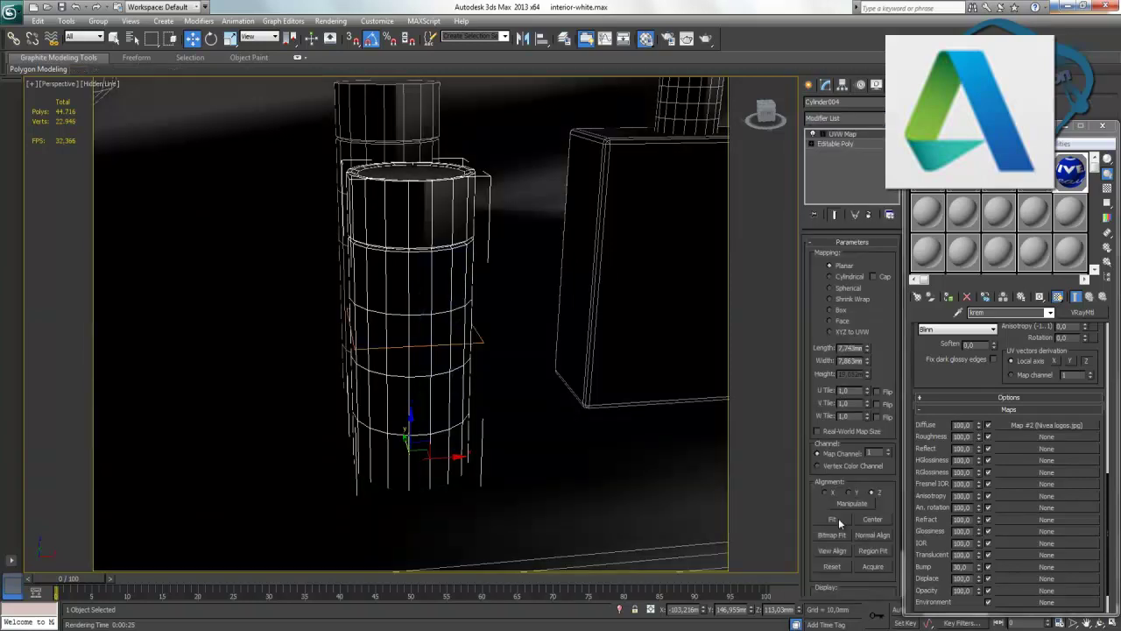
left_click(849, 279)
left_click(884, 276)
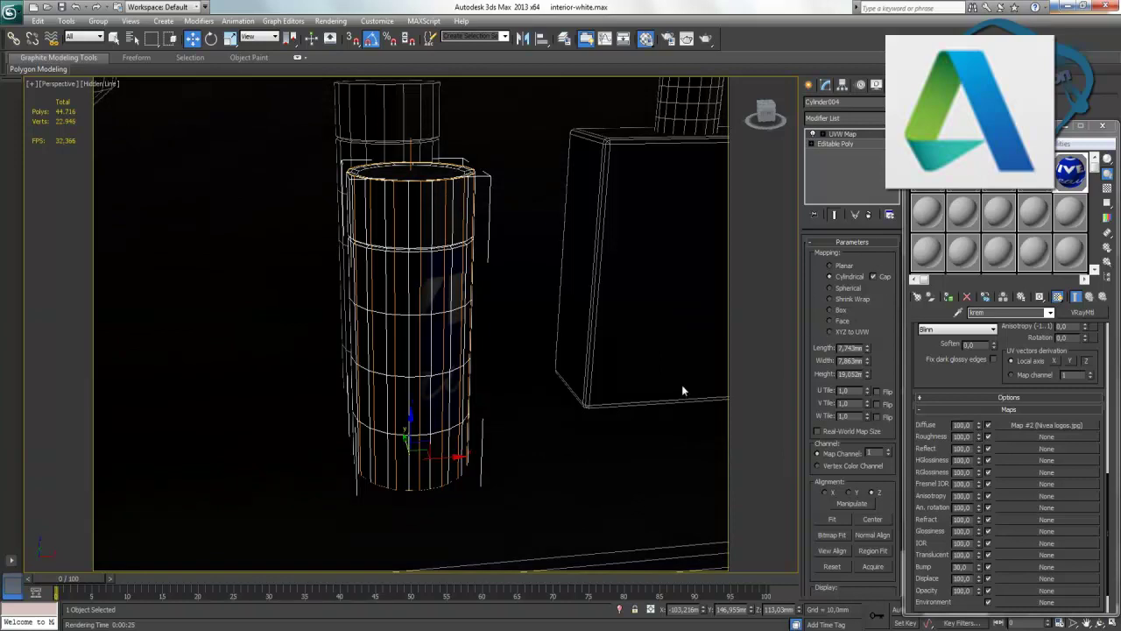
right_click(428, 300)
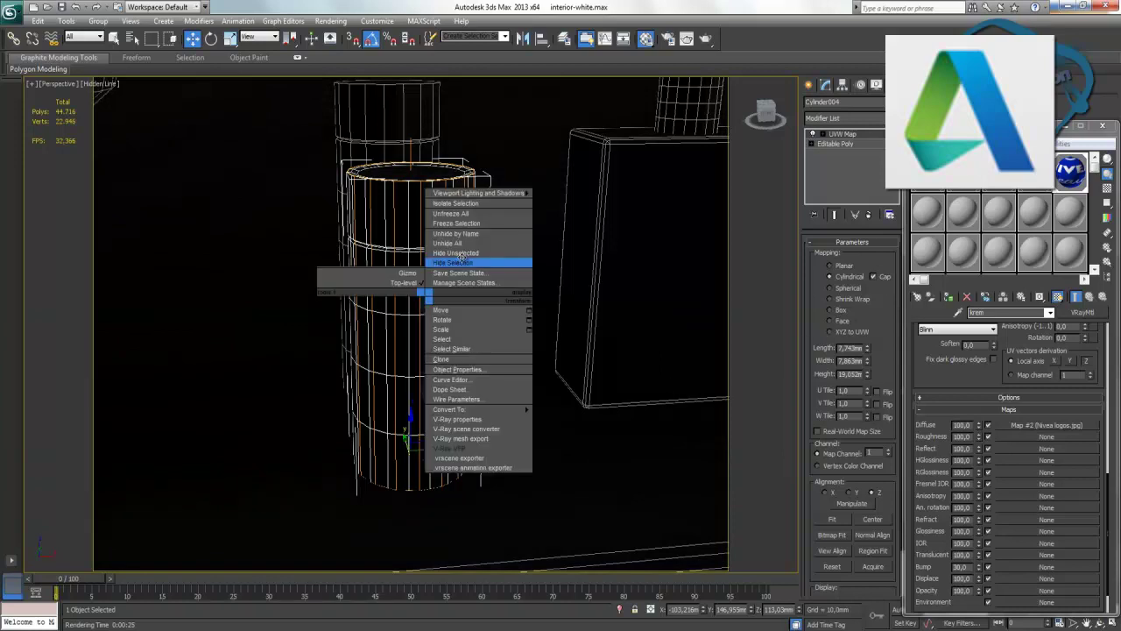
Isolate the can and adjust the UVW Map gizmo's height and position around the label.
left_click(468, 201)
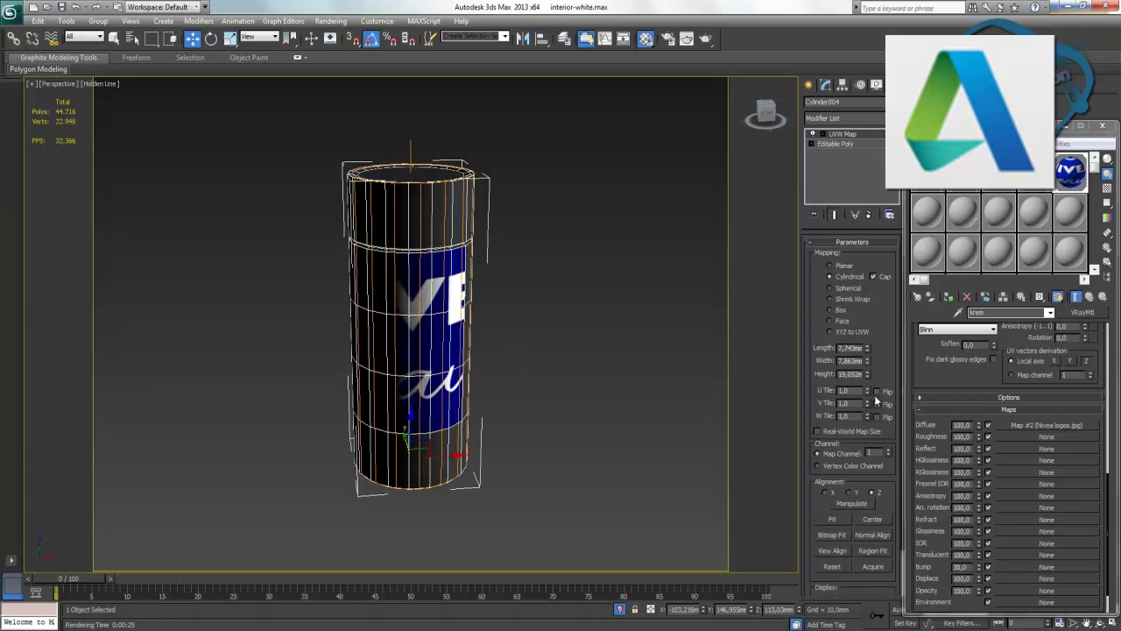
left_click(814, 133)
left_click(841, 144)
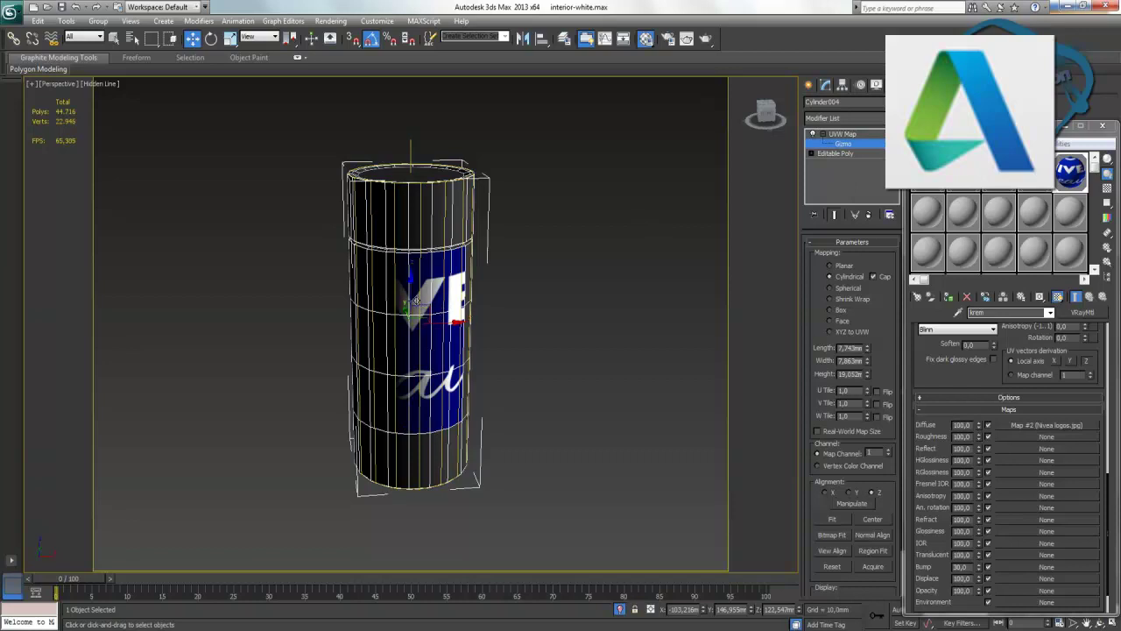
mouse_move(416, 300)
left_mouse_down()
mouse_move(408, 292)
mouse_move(408, 323)
left_mouse_up()
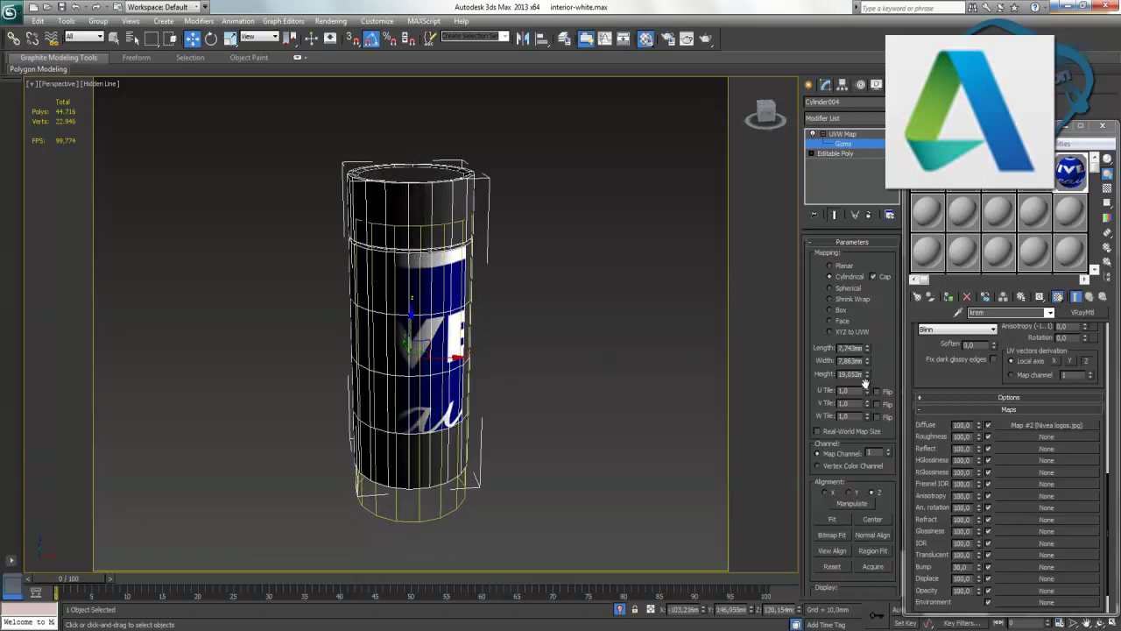
mouse_move(866, 375)
left_mouse_down()
mouse_move(864, 396)
mouse_move(867, 386)
left_mouse_up()
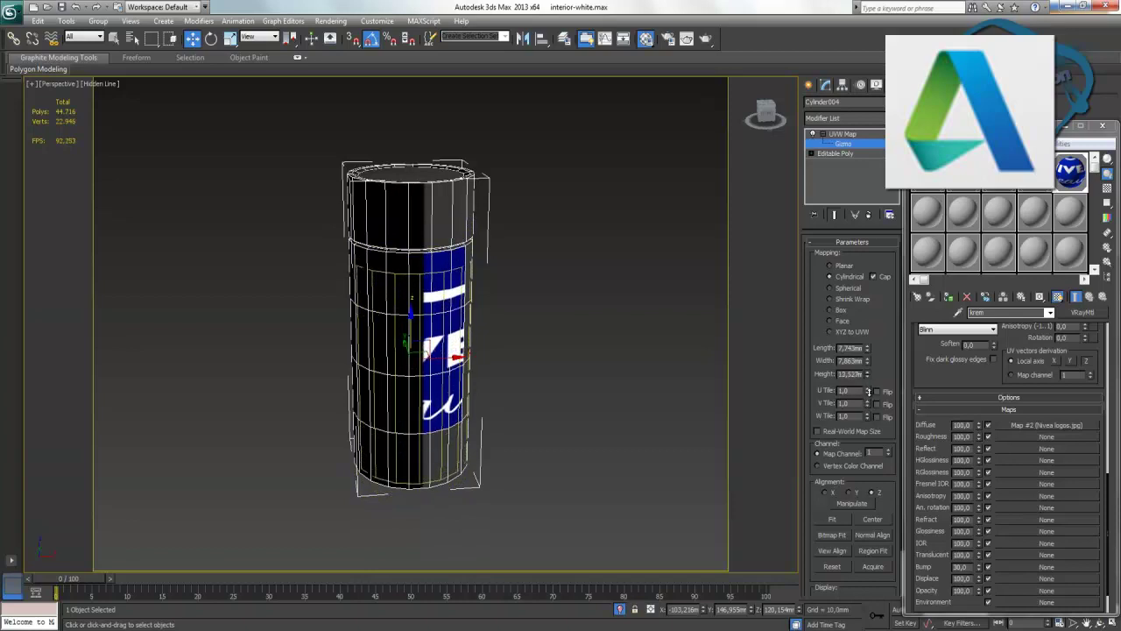
left_click_drag(411, 326, 412, 308)
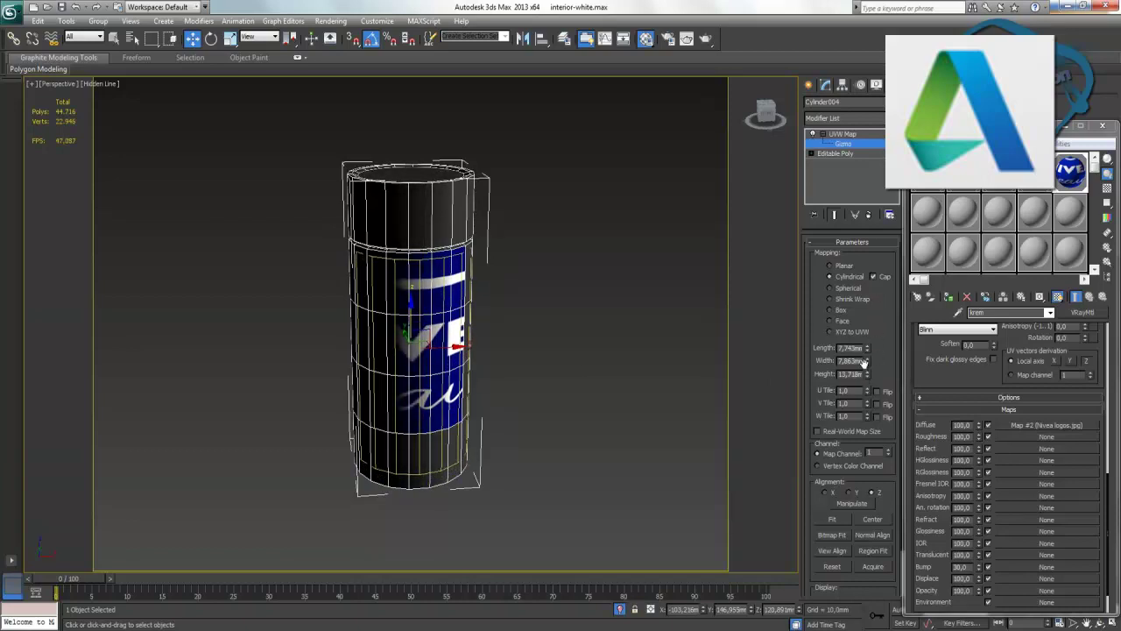
Switch to Box mapping without Cap, width 7.529, and check the NIVEA logo.
mouse_move(868, 362)
left_mouse_down()
mouse_move(882, 261)
mouse_move(921, 396)
mouse_move(972, 424)
left_mouse_up()
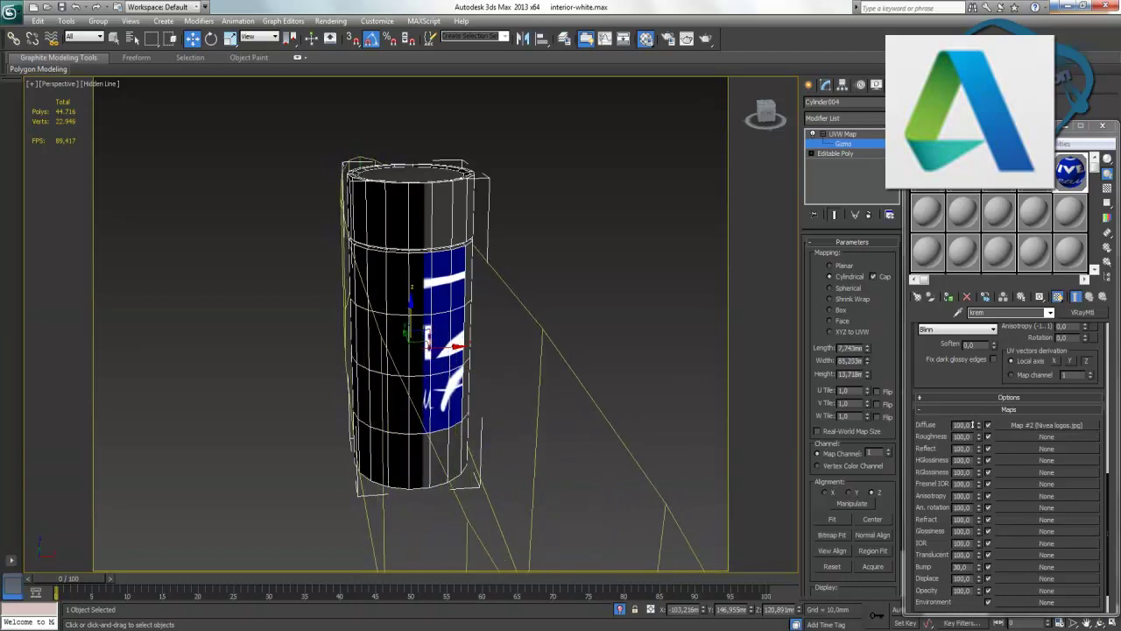
left_click_drag(971, 424, 860, 275)
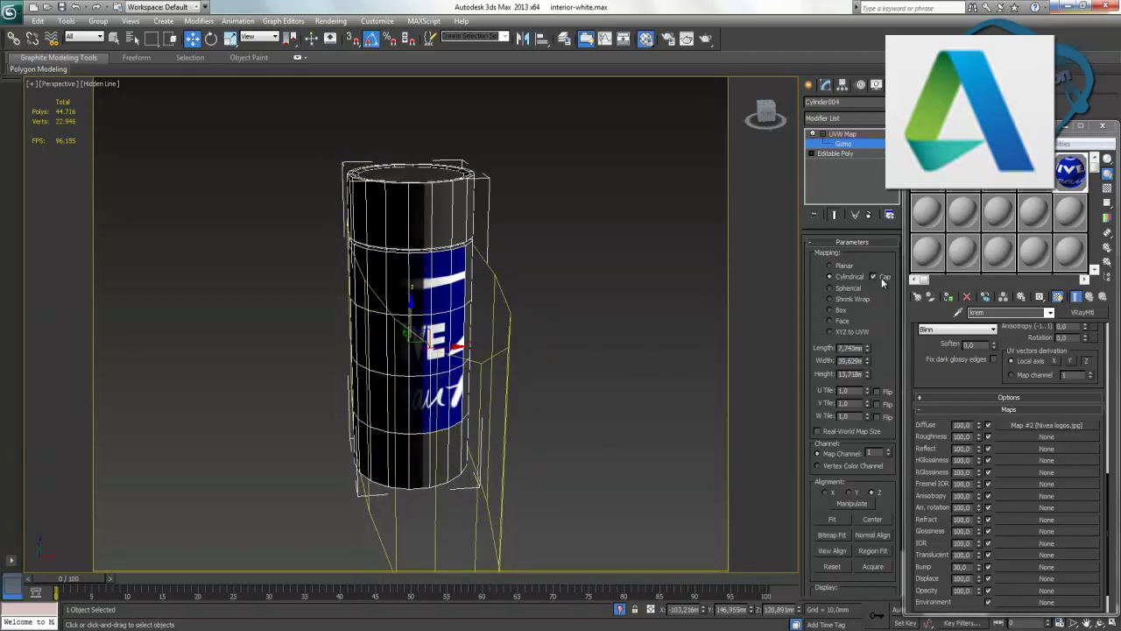
left_click(881, 277)
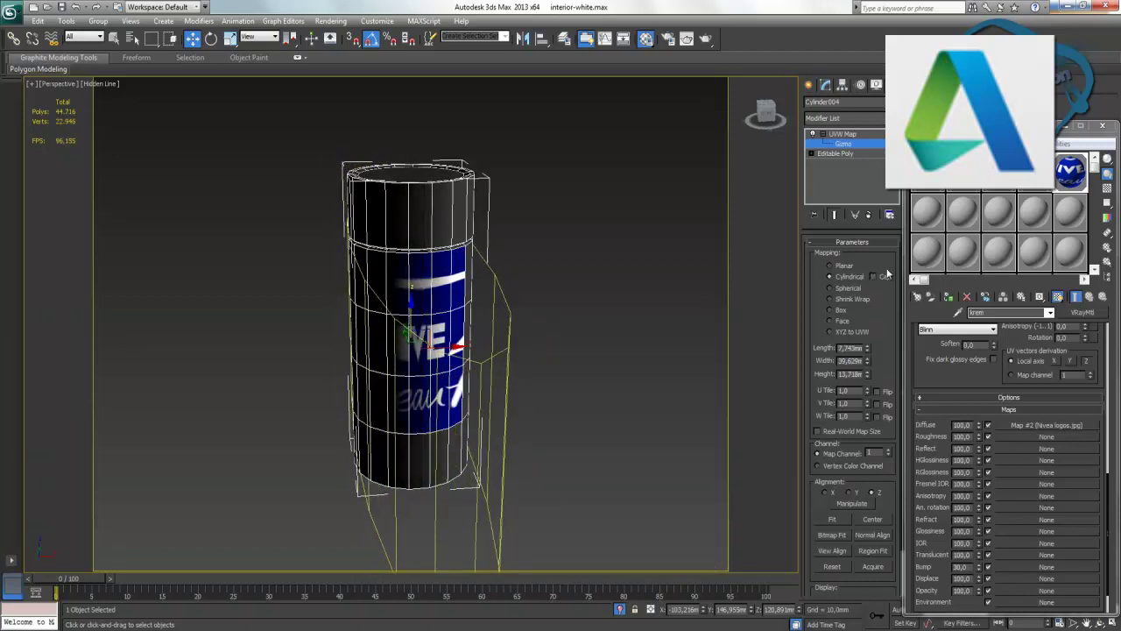
left_click(839, 309)
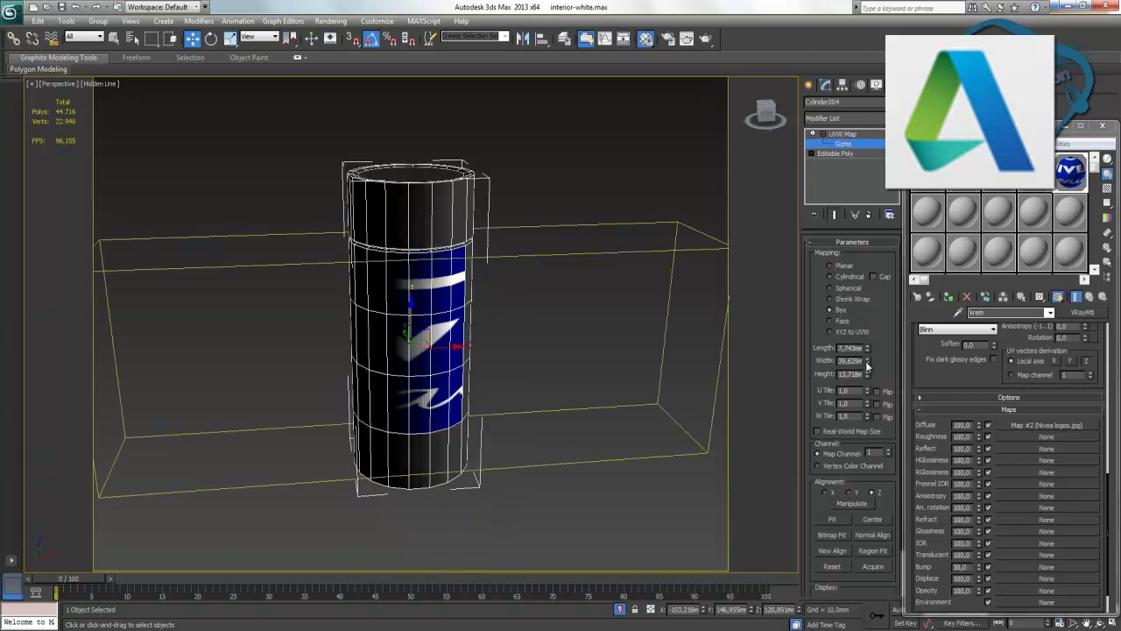
left_click_drag(866, 362, 866, 408)
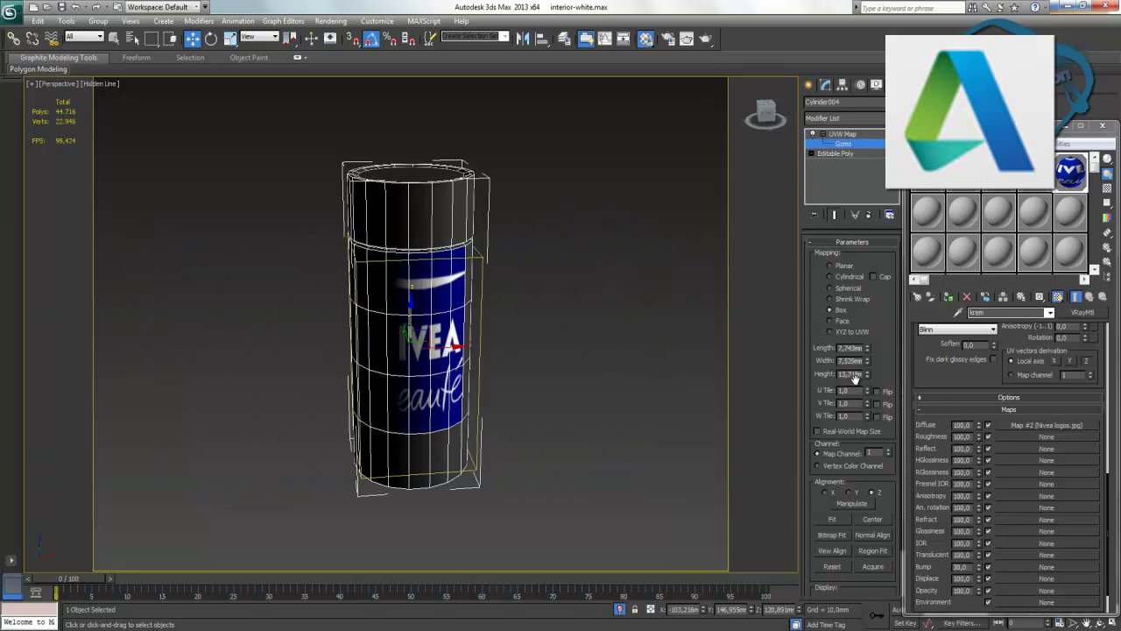
middle_click_drag(604, 361, 648, 353, "alt")
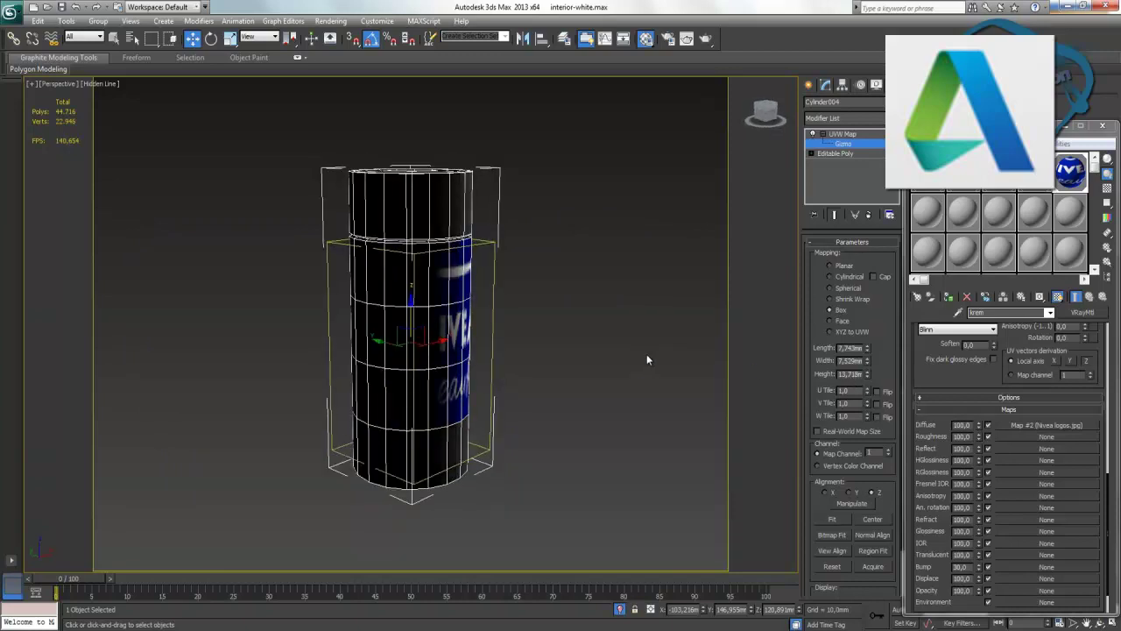
mouse_move(656, 360)
middle_mouse_down("alt")
mouse_move(556, 358)
mouse_move(610, 360)
middle_mouse_up("alt")
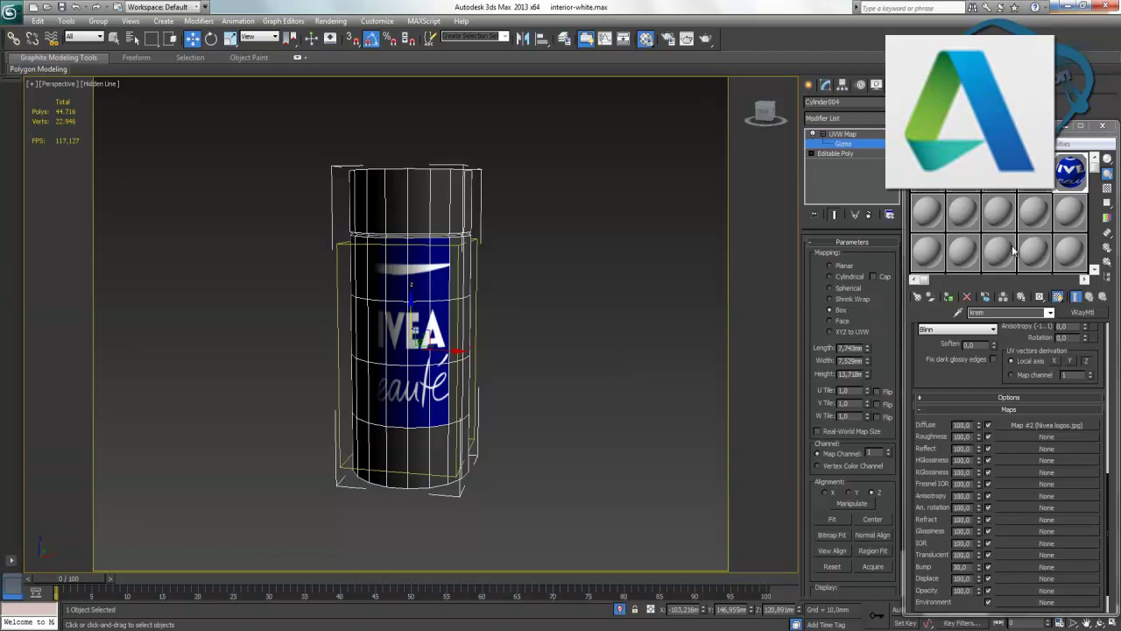
Create a new VRayMtl named 'krel' in a free slot with a pure white diffuse colour.
left_click(1023, 191)
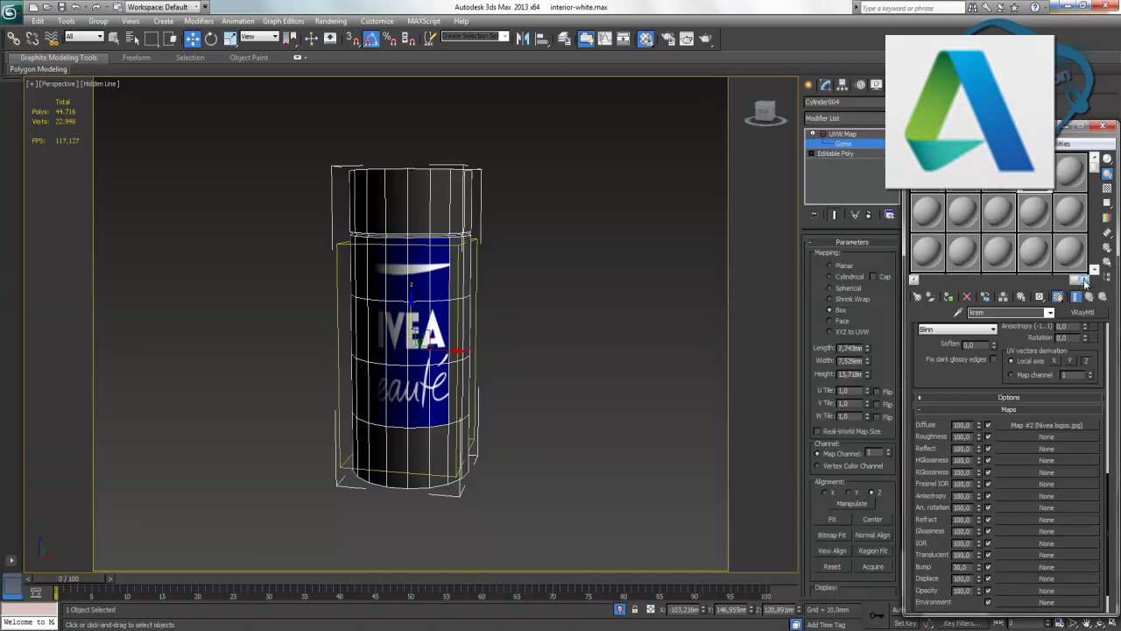
left_click(1066, 178)
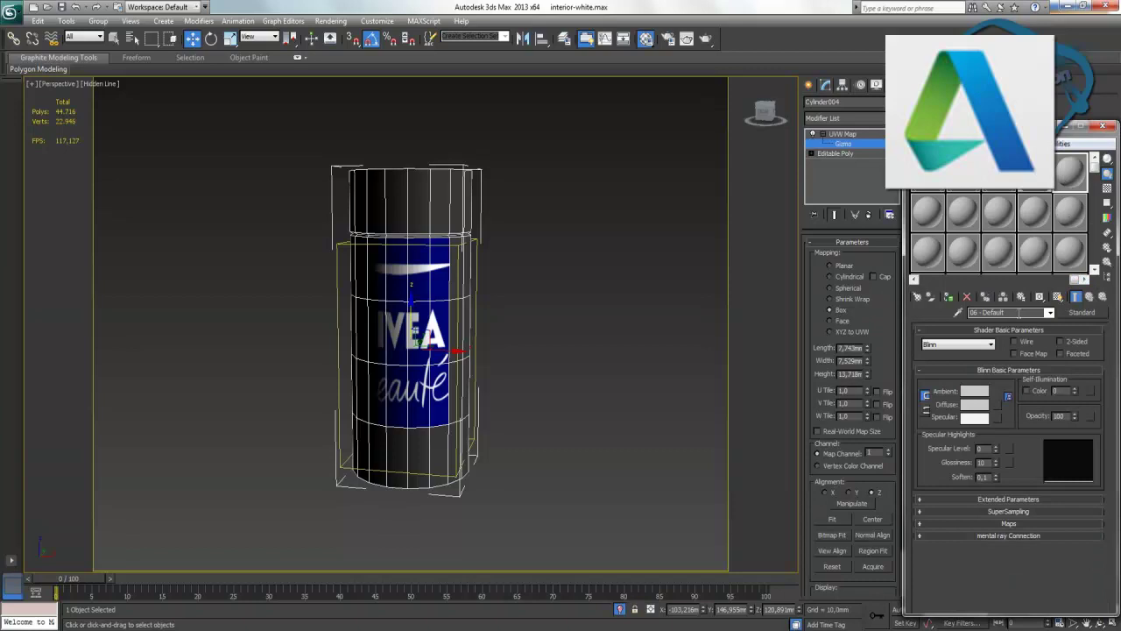
left_click_drag(994, 312, 943, 323)
type("krel")
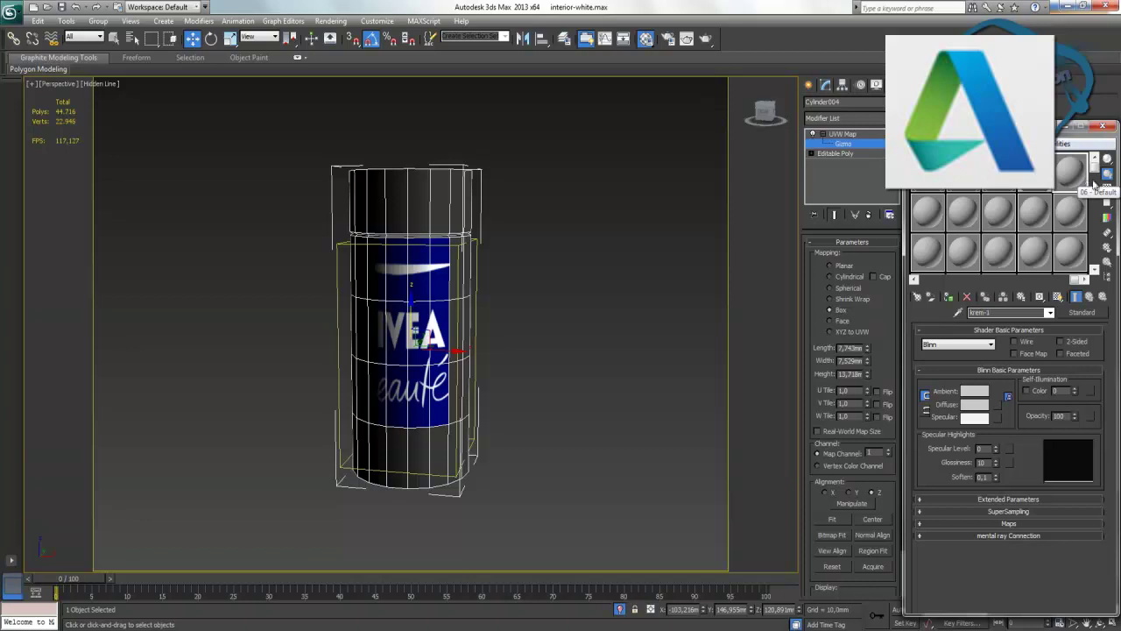
left_click(1083, 311)
left_click(496, 461)
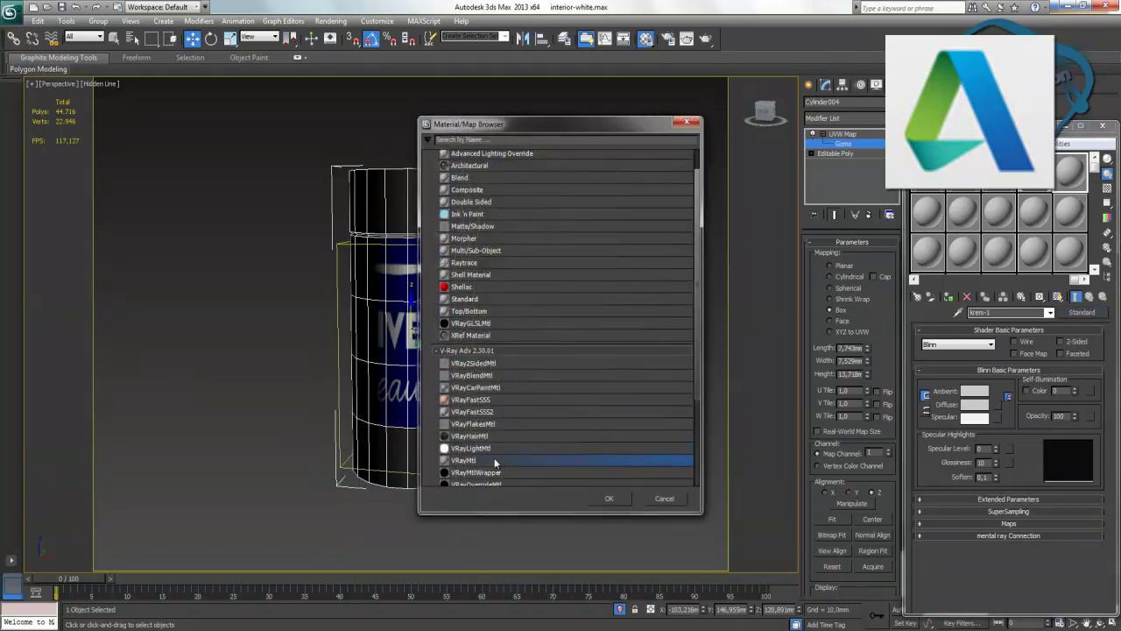
double_click(496, 461)
left_click(980, 396)
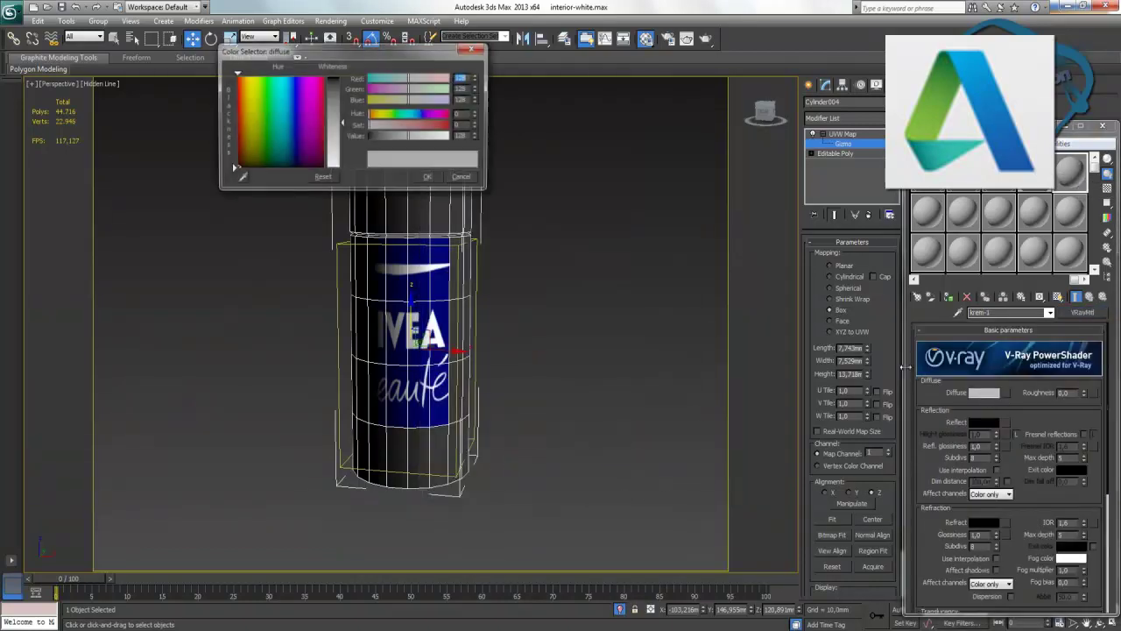
left_click_drag(341, 122, 347, 169)
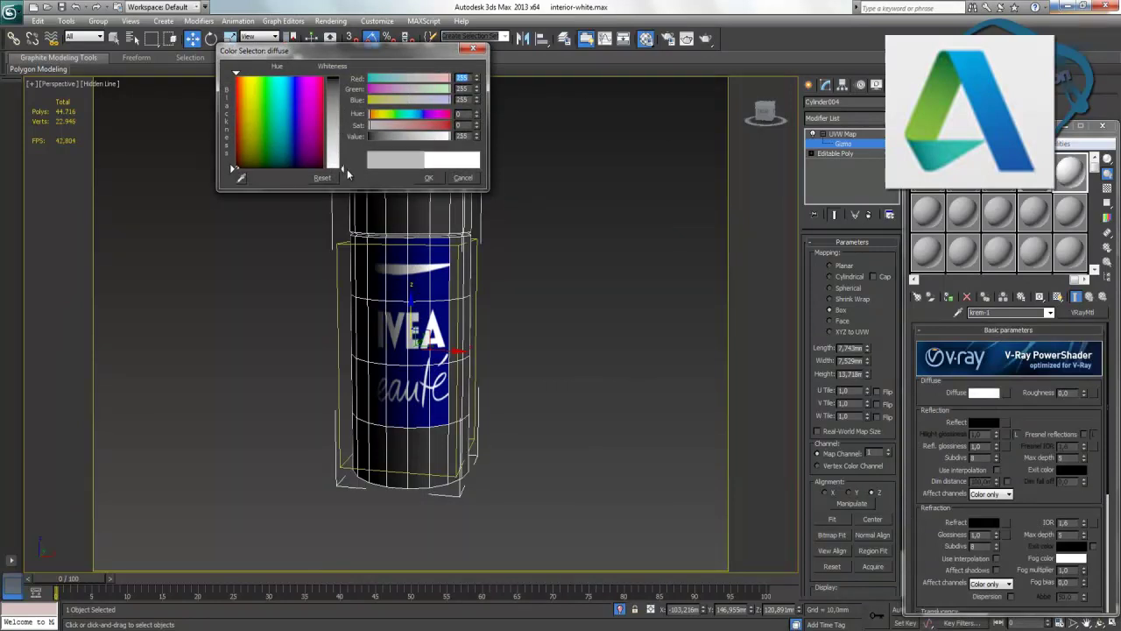
left_click(429, 177)
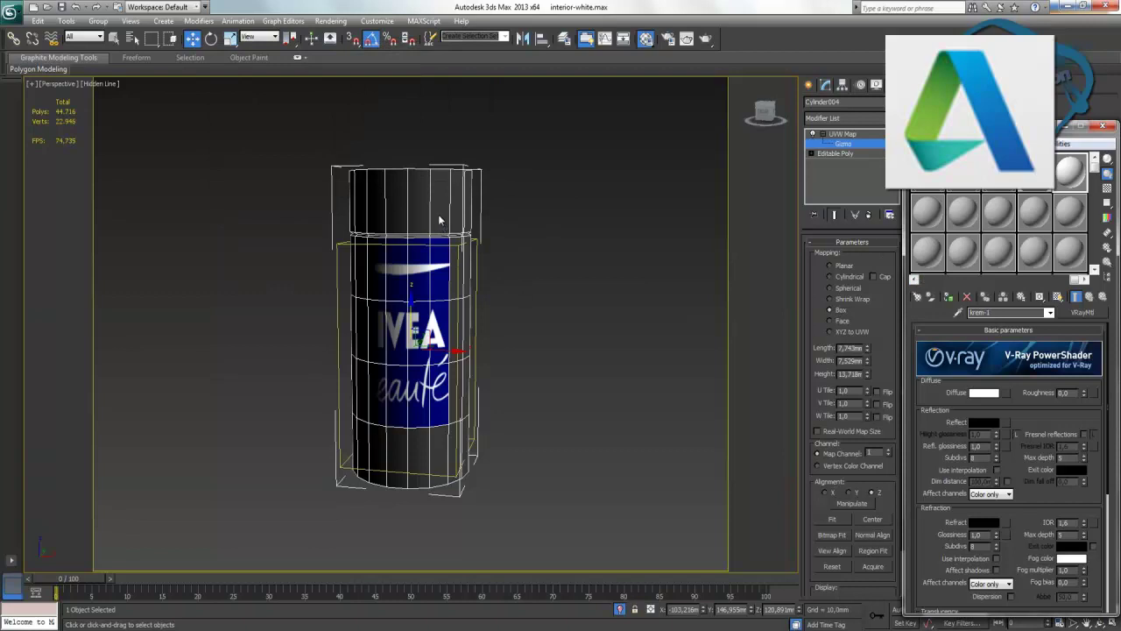
Apply the krem label material to the can's front polygon panel, then exit polygon mode and deselect.
left_click(842, 136)
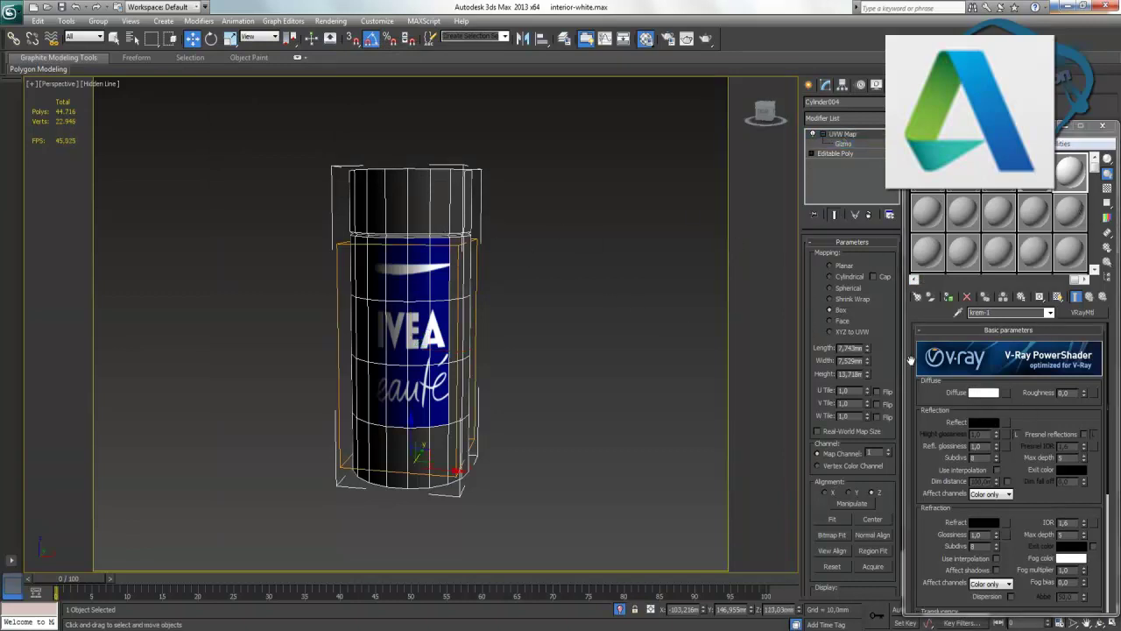
left_click(949, 297)
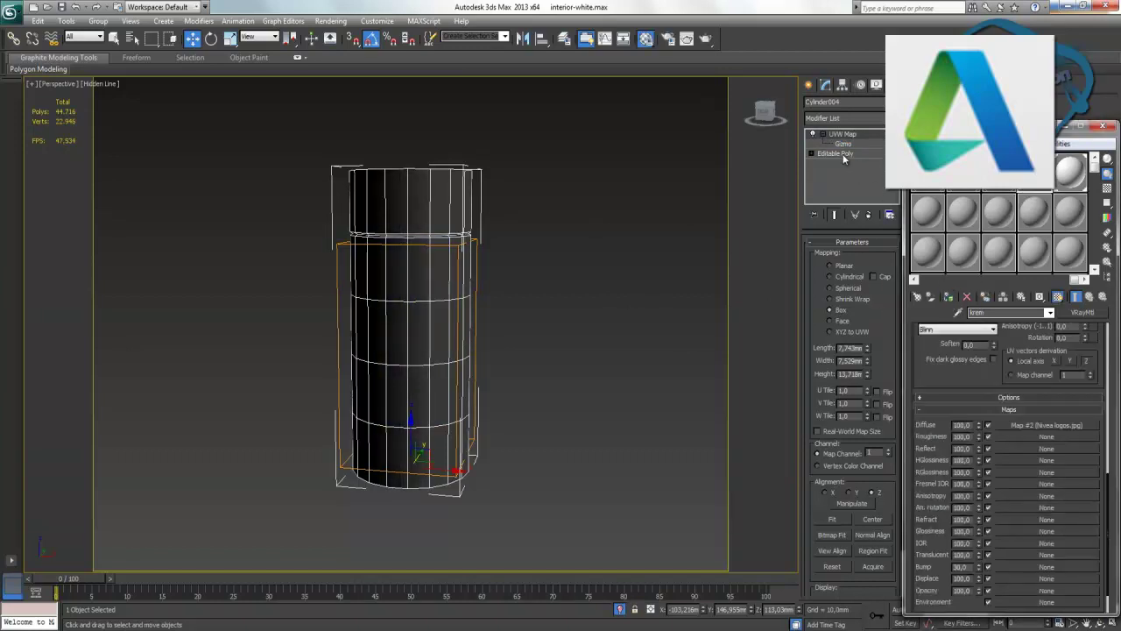
left_click(844, 156)
left_click(865, 257)
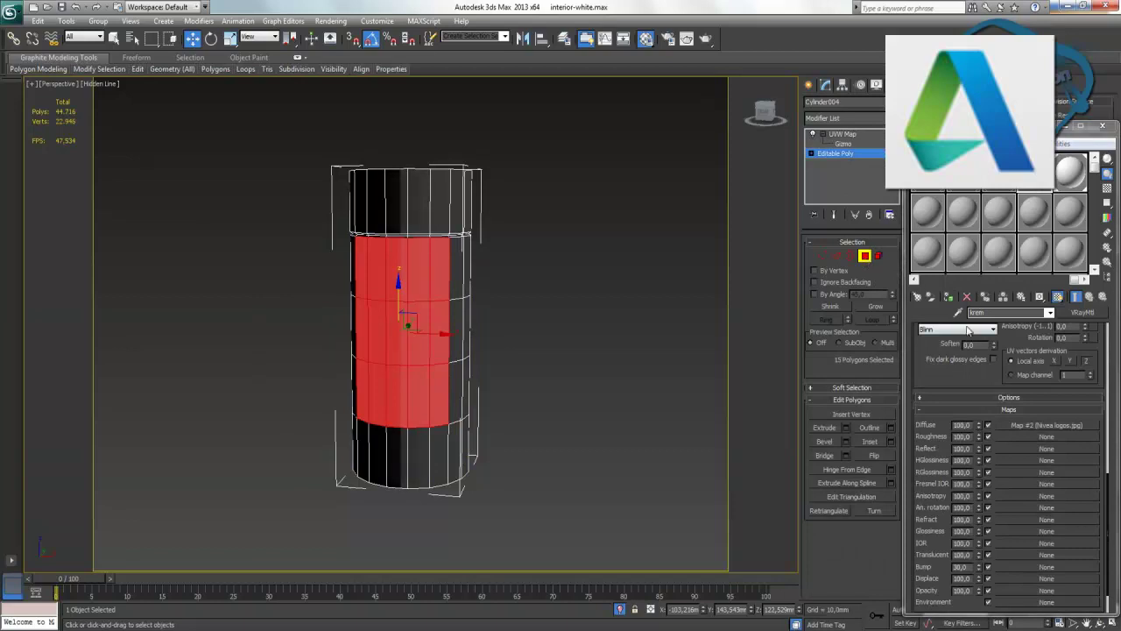
left_click(951, 298)
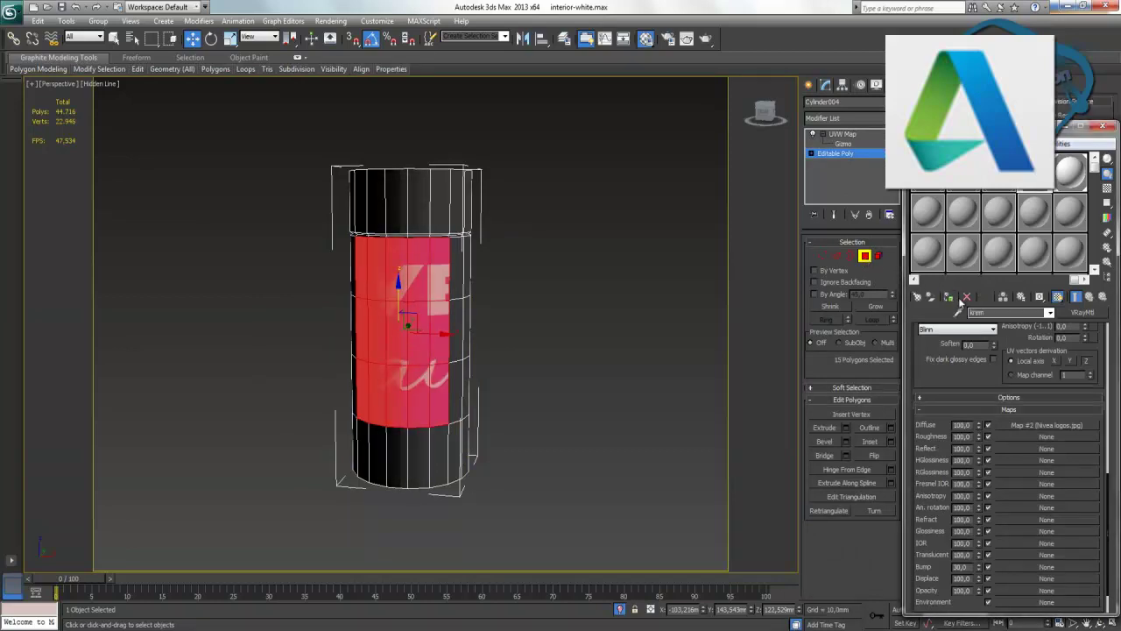
left_click(865, 257)
left_click(594, 333)
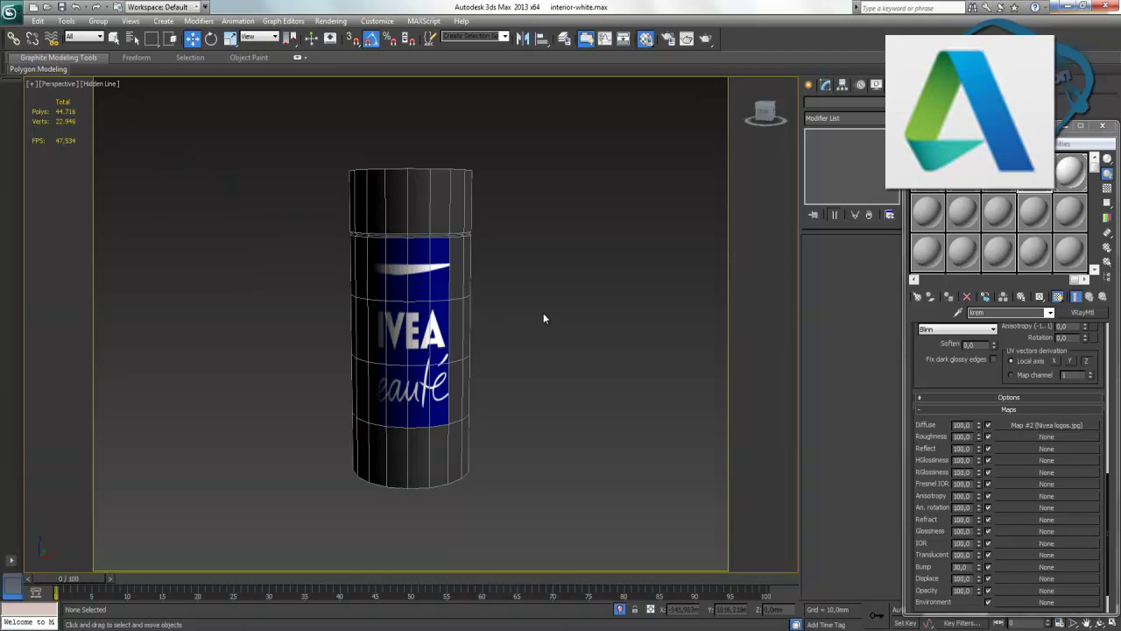
Switch to the Camera001 view and unhide all the hidden bathroom objects.
key("c")
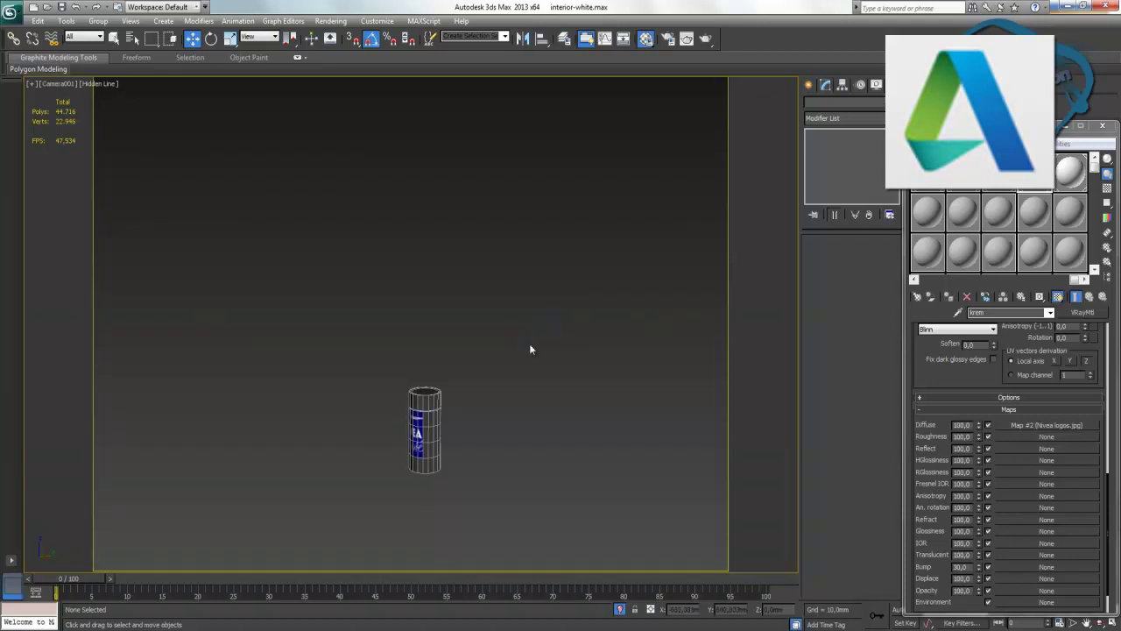
right_click(529, 349)
left_click(565, 250)
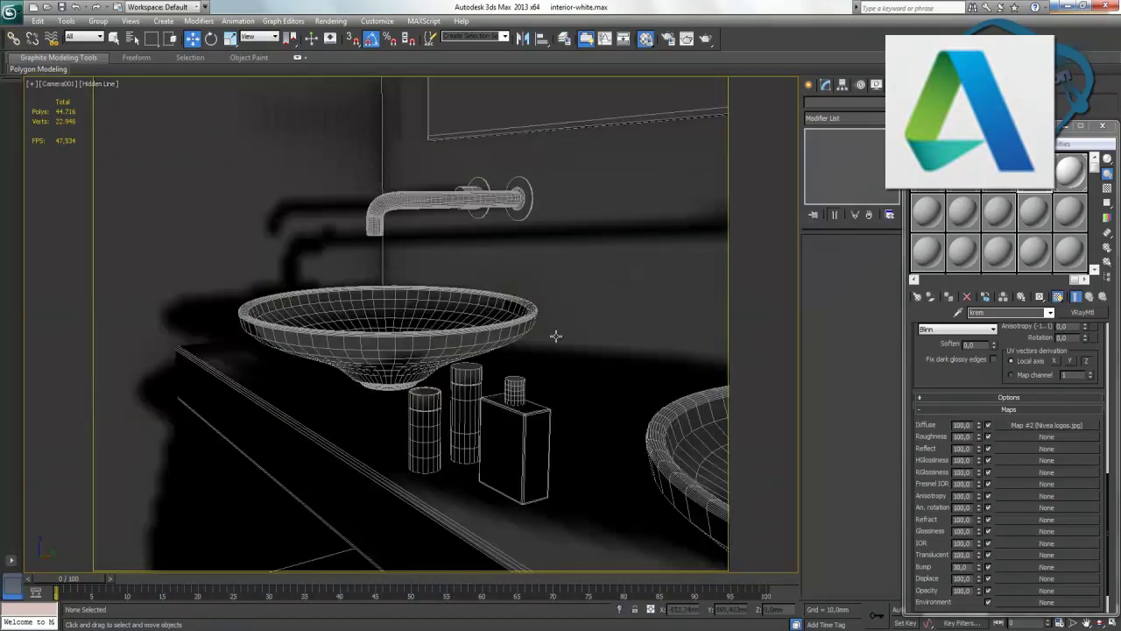
Test-render the camera view, close the frame buffer and messages, and restore four viewports.
key("shift+q")
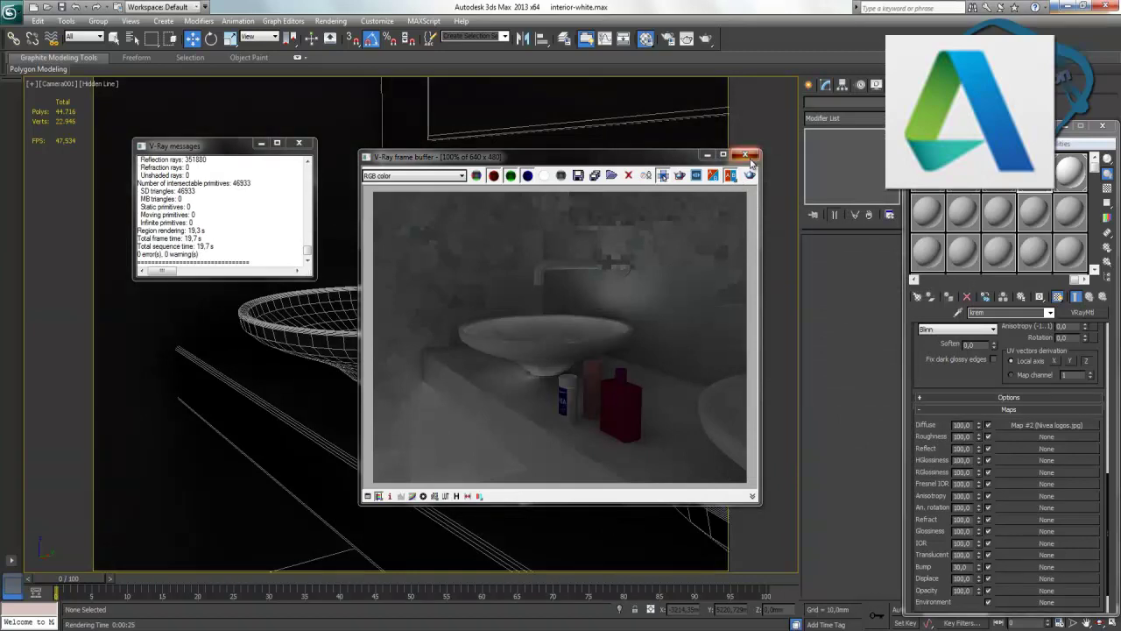
left_click(749, 157)
left_click(298, 144)
left_click(1102, 623)
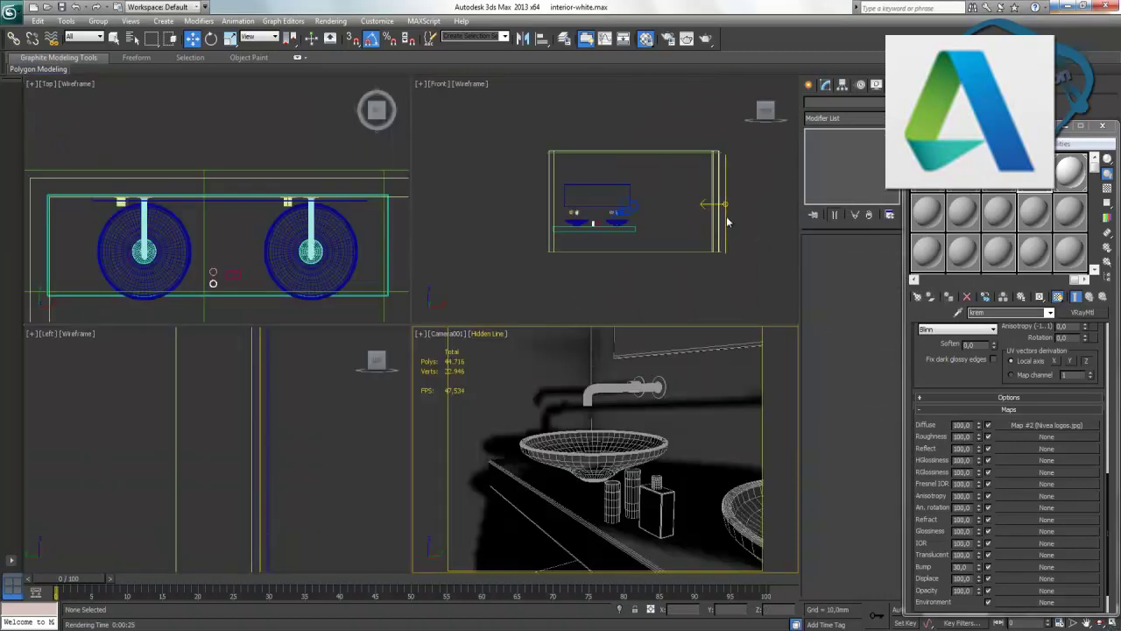
Deselect the V-Ray light and set the Camera001 viewport to Realistic shading.
left_click(724, 204)
key("ctrl+d")
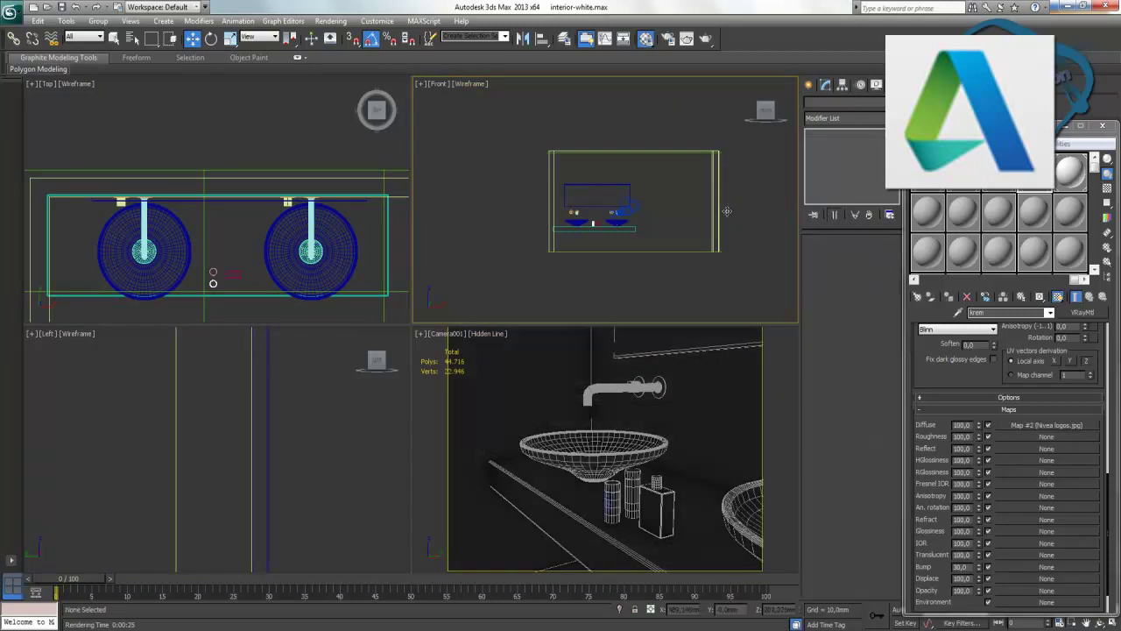
left_click(656, 480)
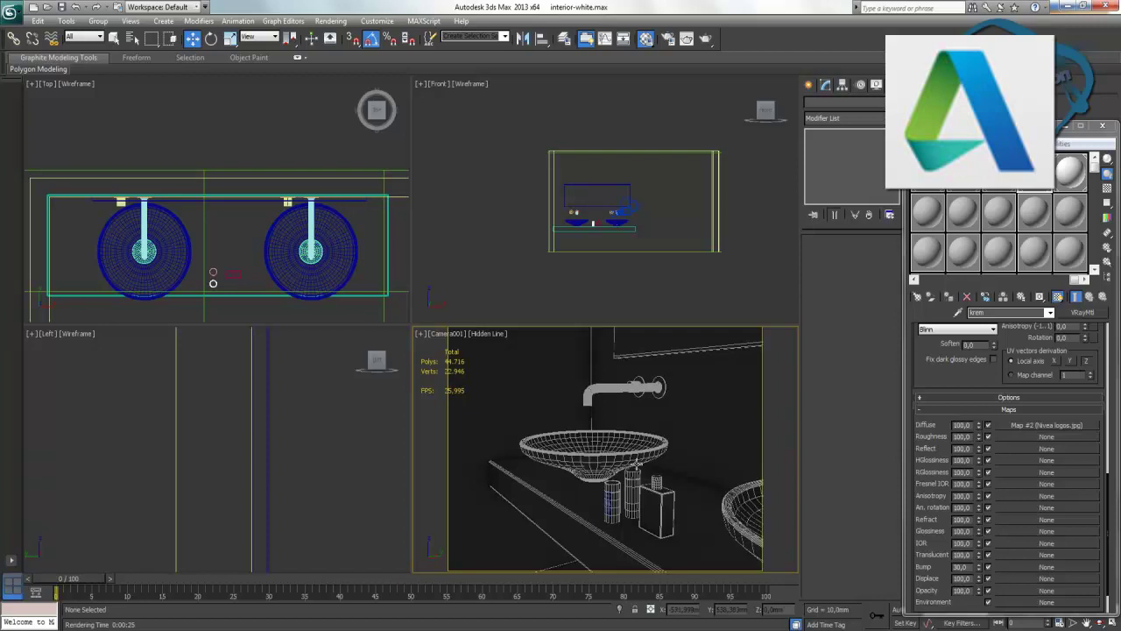
left_click(487, 335)
left_click(520, 348)
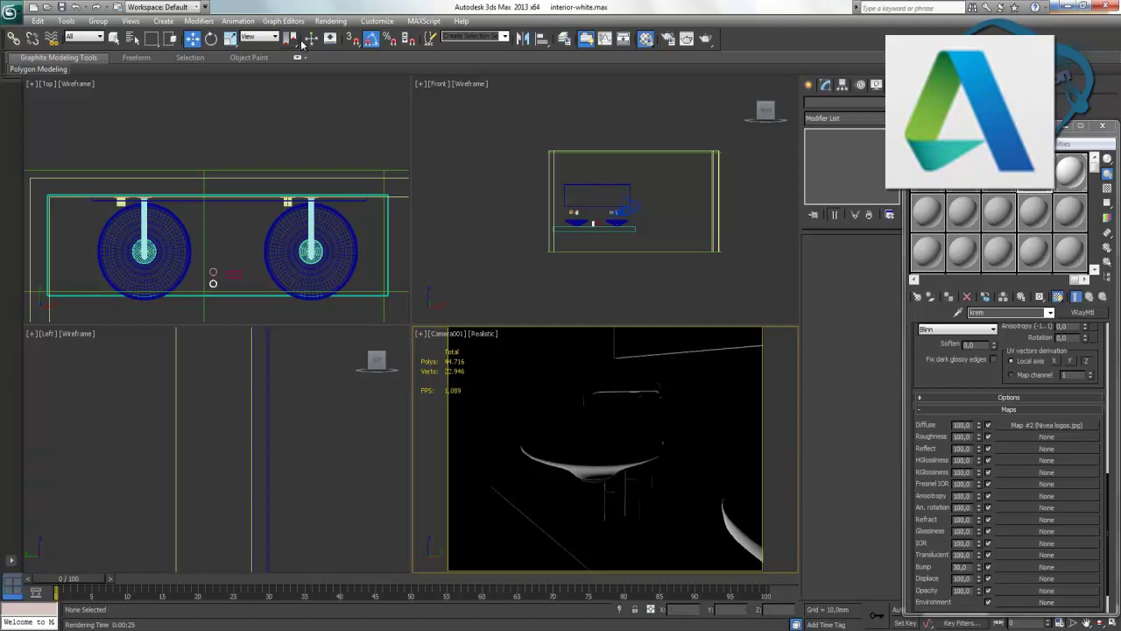
In Render Setup, review the V-Ray Environment rollout and render the camera view.
left_click(331, 20)
left_click(346, 53)
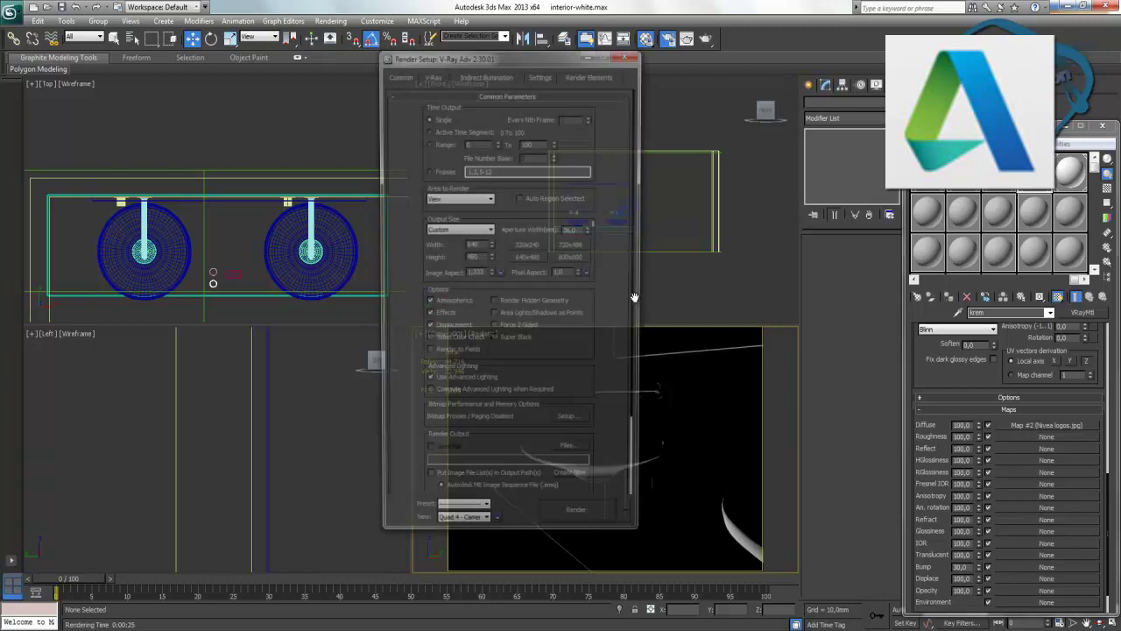
left_click(432, 75)
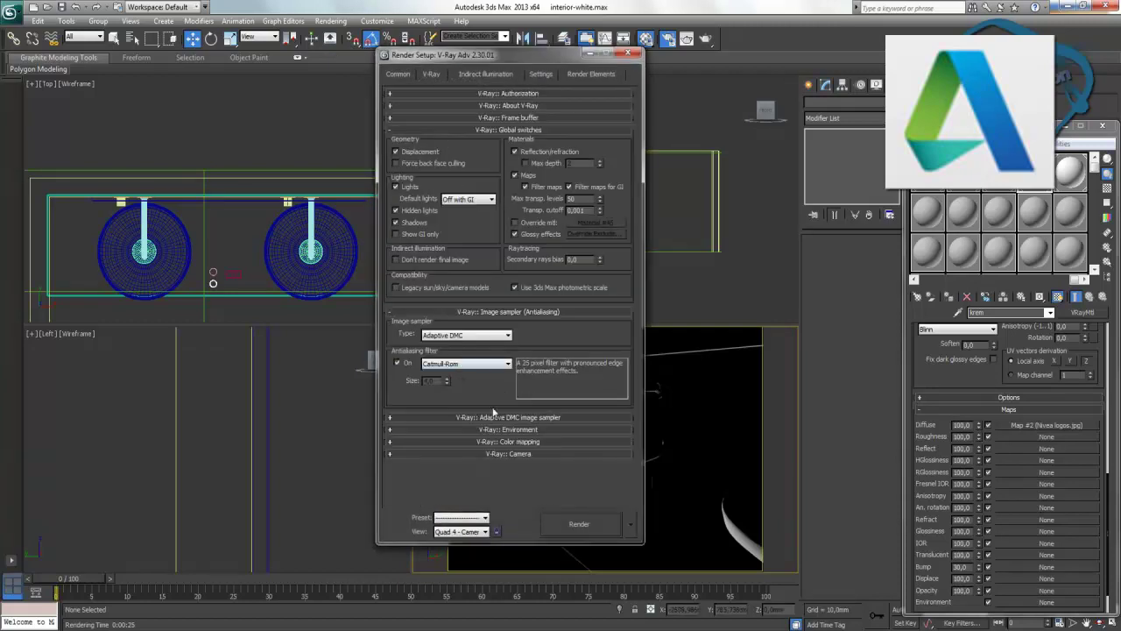
left_click(523, 429)
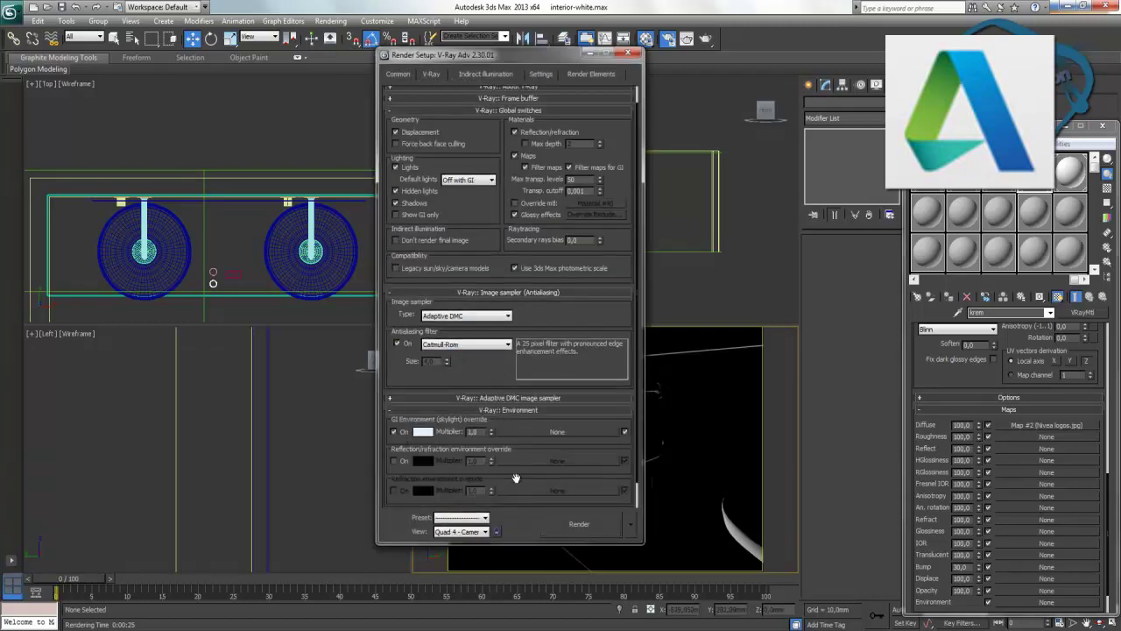
left_click(580, 524)
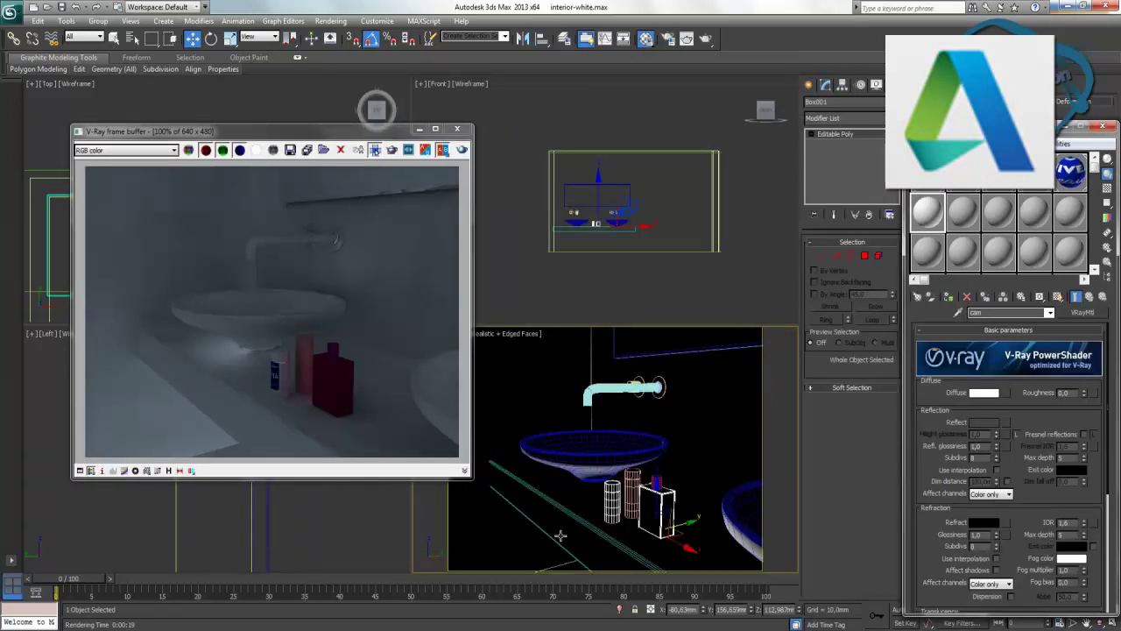
Give the cam material white refraction, sample background, unlocked Hilight glossiness 0,9, then render.
left_click(983, 524)
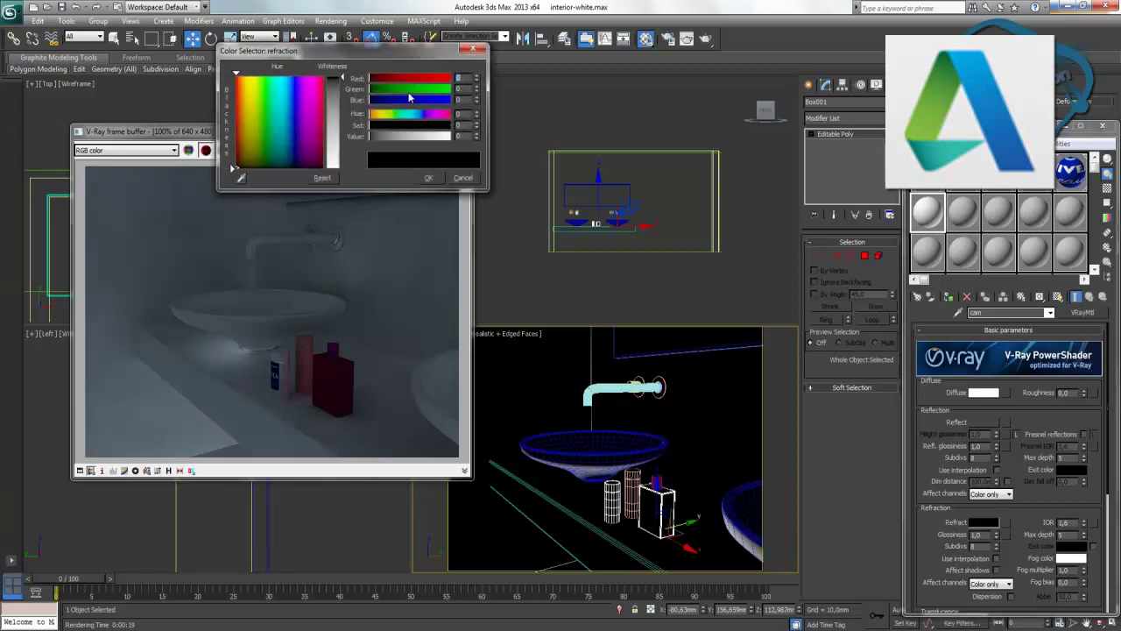
left_click_drag(344, 79, 344, 168)
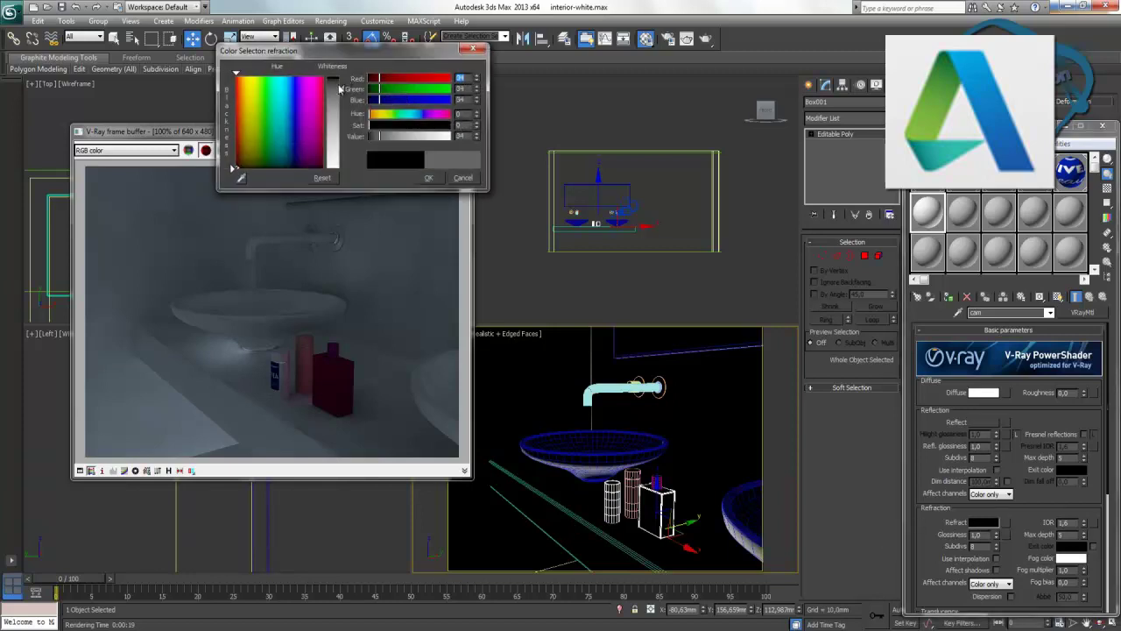
left_click(429, 178)
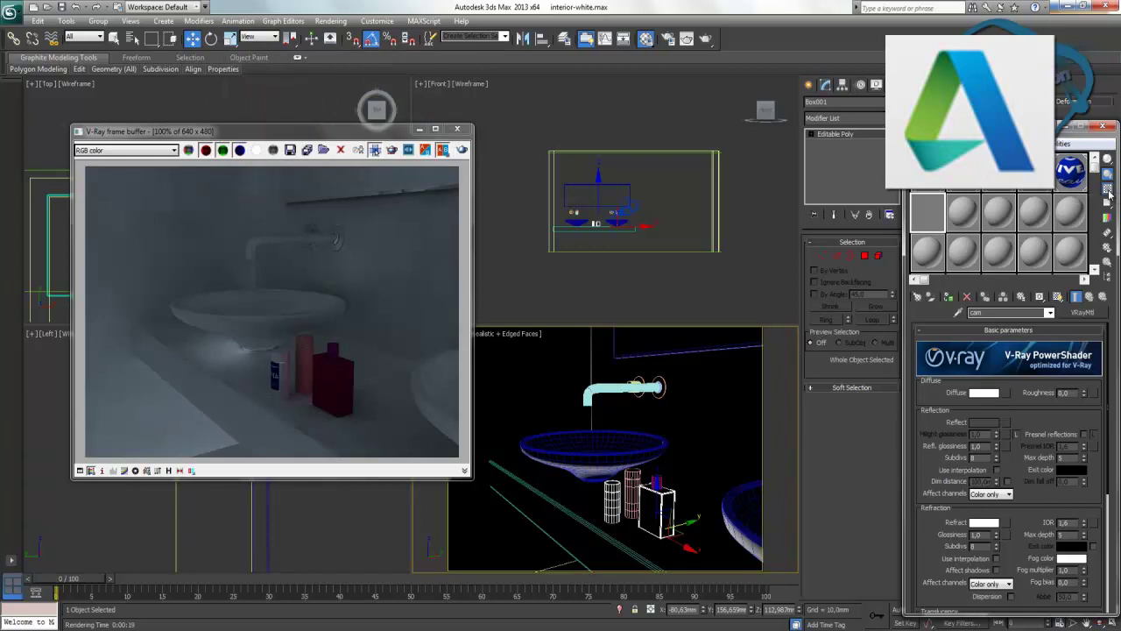
left_click(1108, 191)
left_click(1016, 435)
type("0,9")
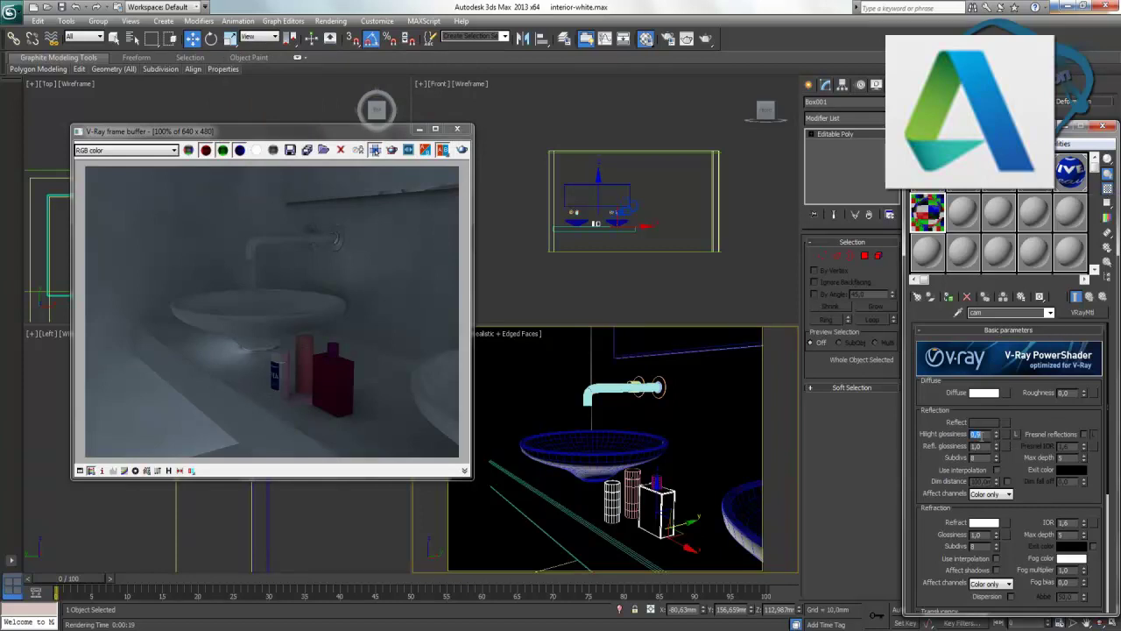
key("Return")
left_click(462, 153)
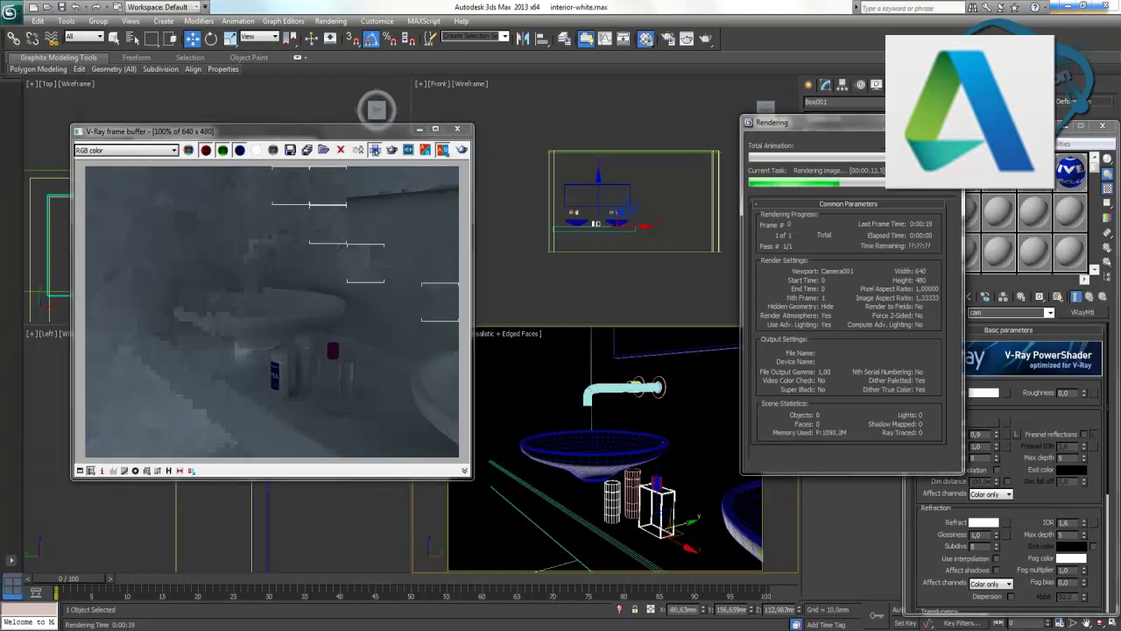
Set the cam material's refraction fog colour to pale teal (154,187,177) and re-render the bottle.
left_click_drag(982, 131, 605, 98)
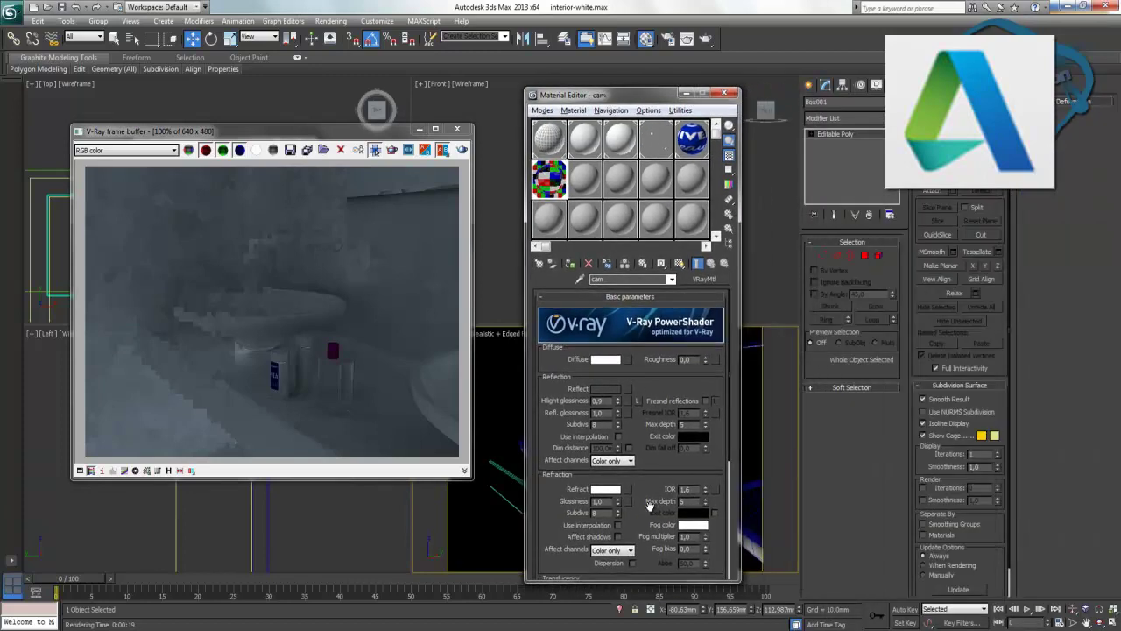
left_click_drag(653, 501, 683, 403)
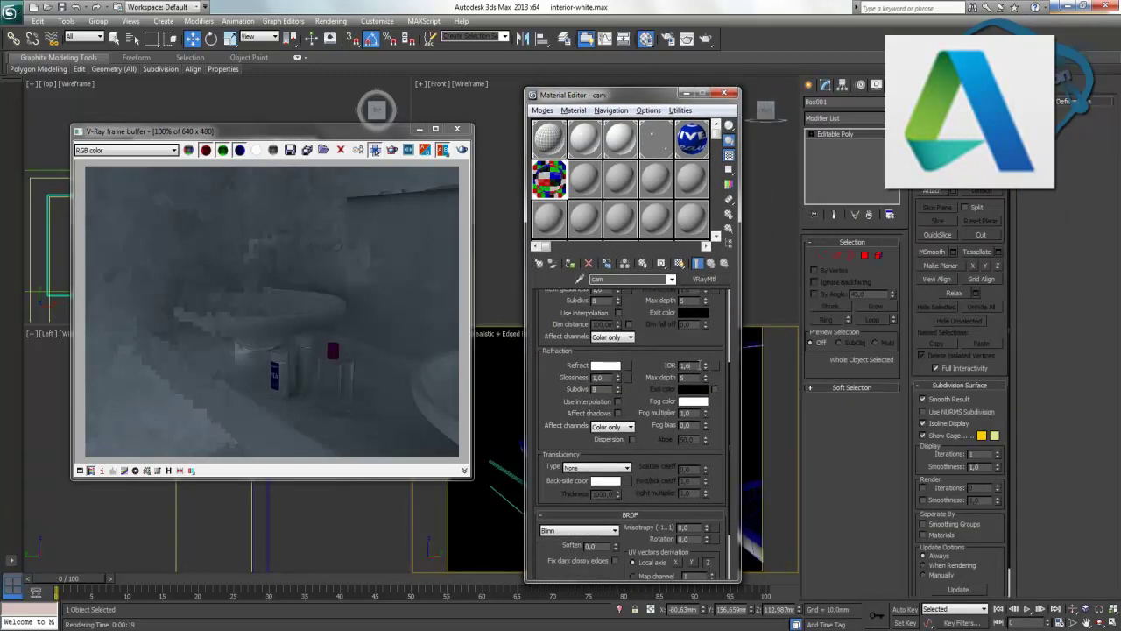
double_click(700, 365)
left_click(646, 518)
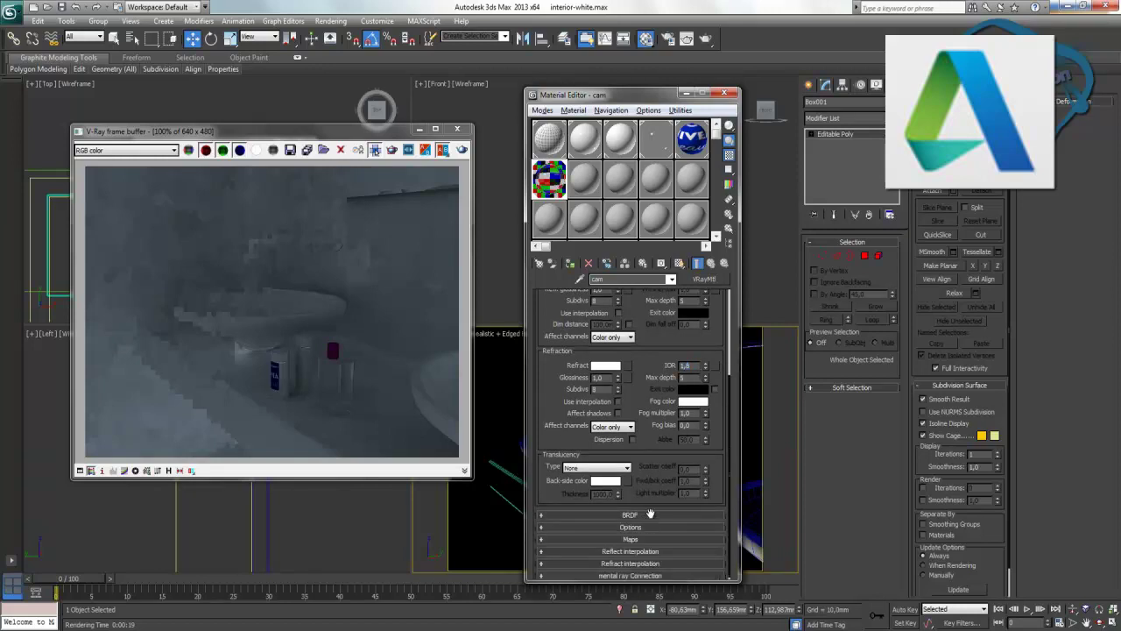
left_click(694, 402)
left_click(278, 140)
left_click_drag(340, 167, 337, 134)
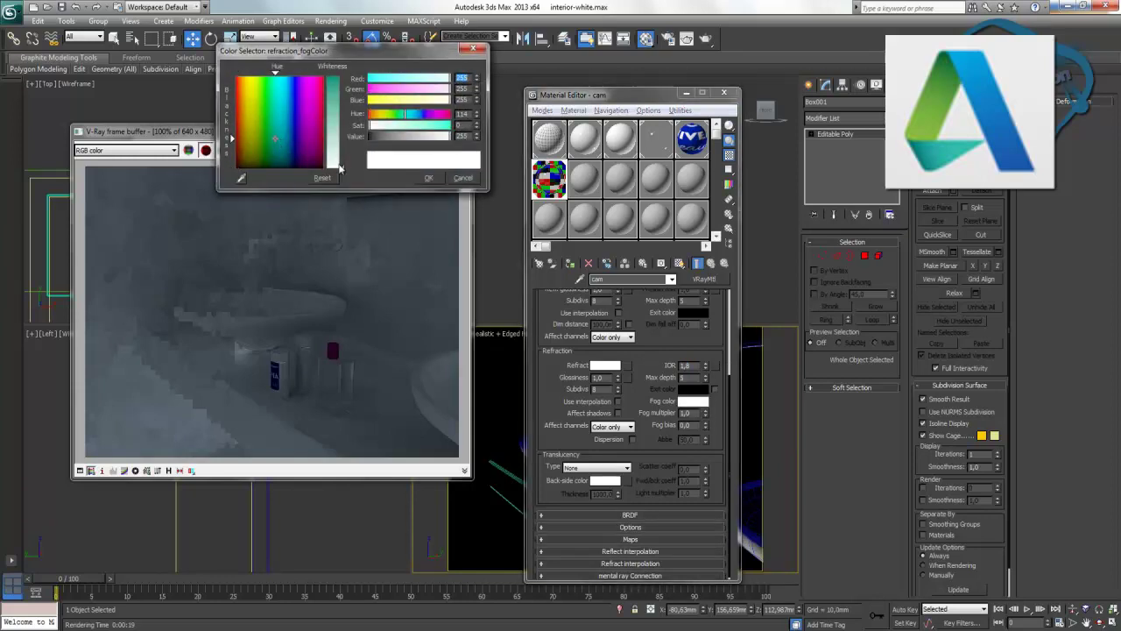
left_click(428, 178)
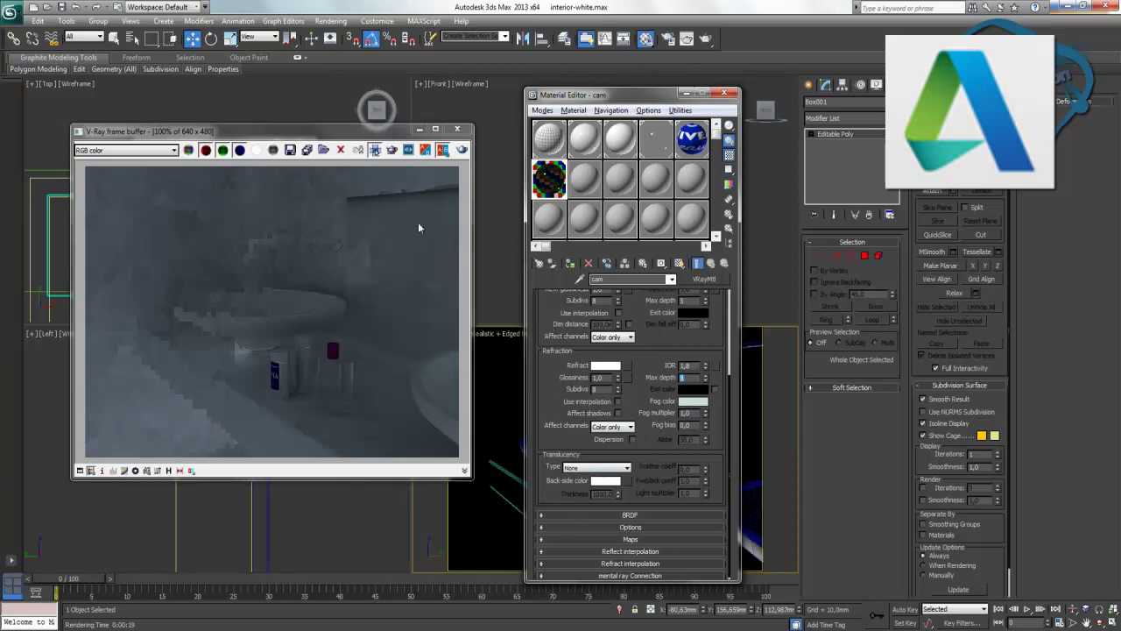
left_click(462, 150)
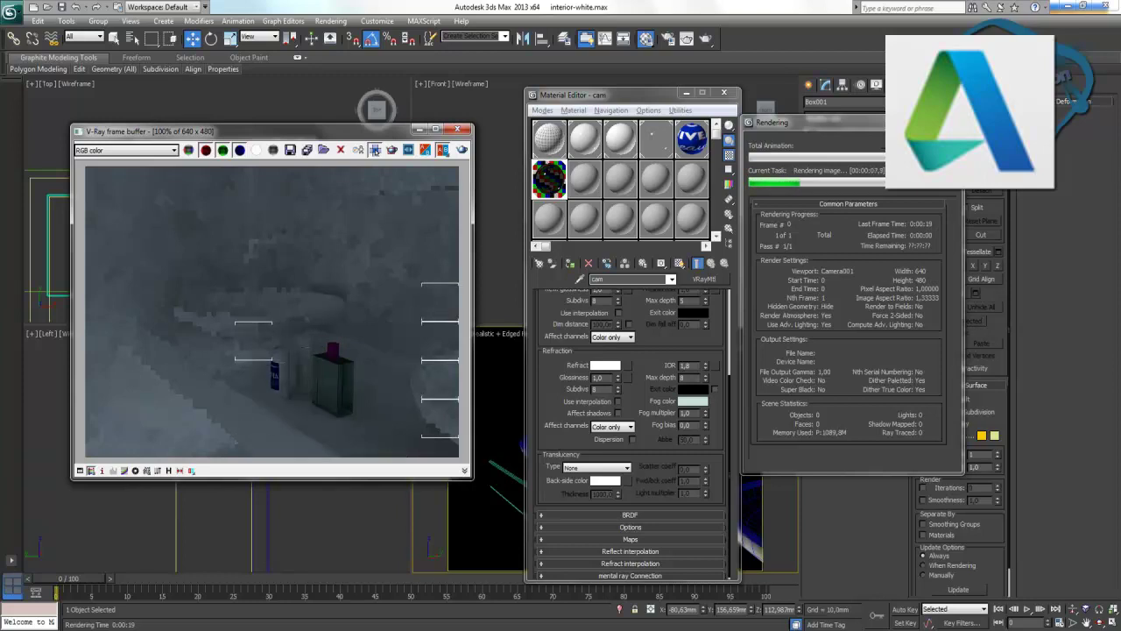
Adjust the cam material's fog multiplier value and run two more test renders.
double_click(686, 413)
type("0,1")
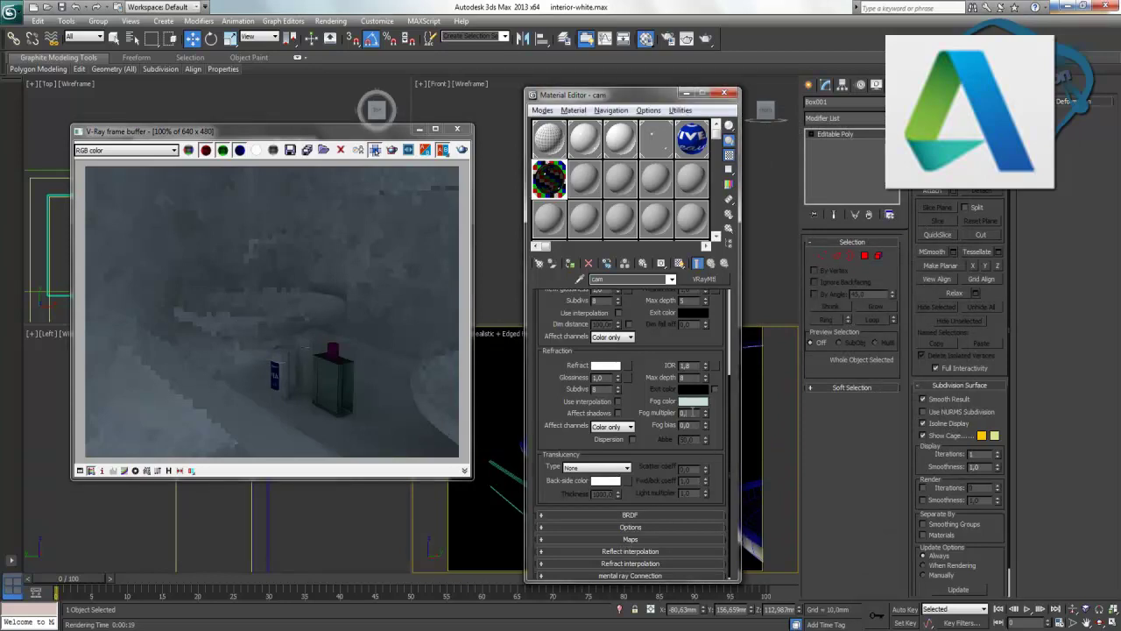
left_click(462, 149)
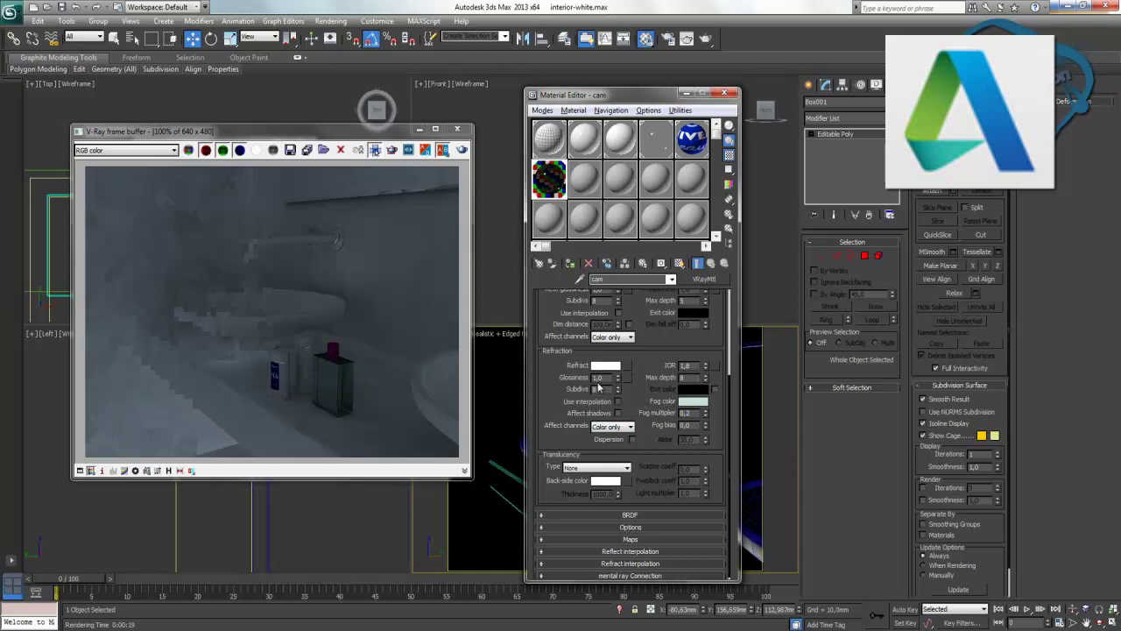
left_click(463, 150)
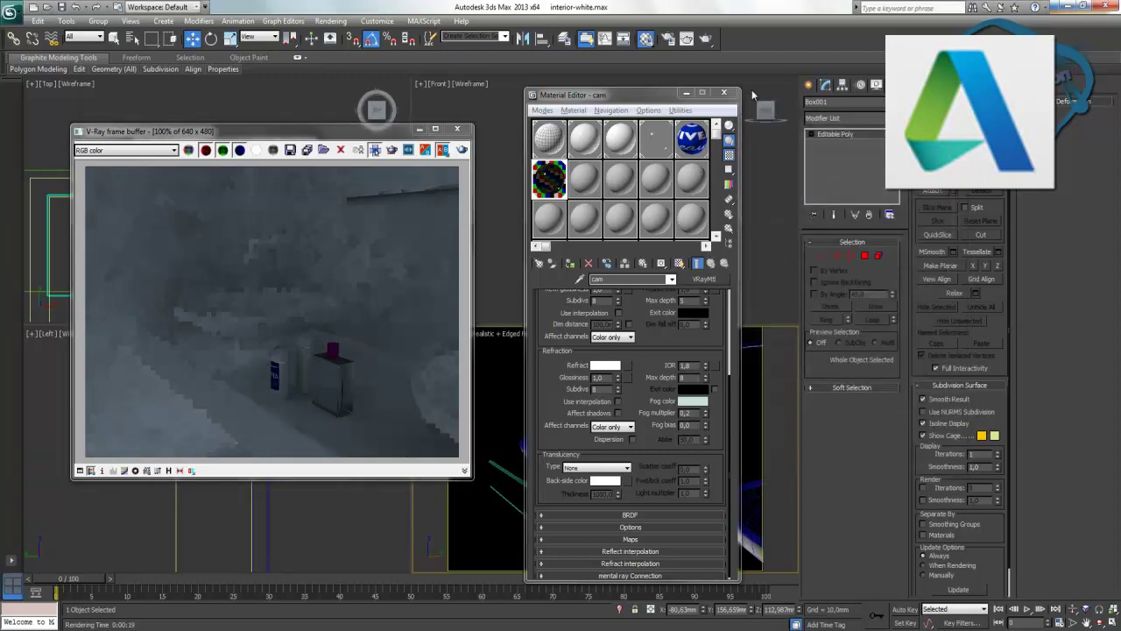
Close the render window, move the Material Editor aside, and maximize the camera view.
left_click(456, 129)
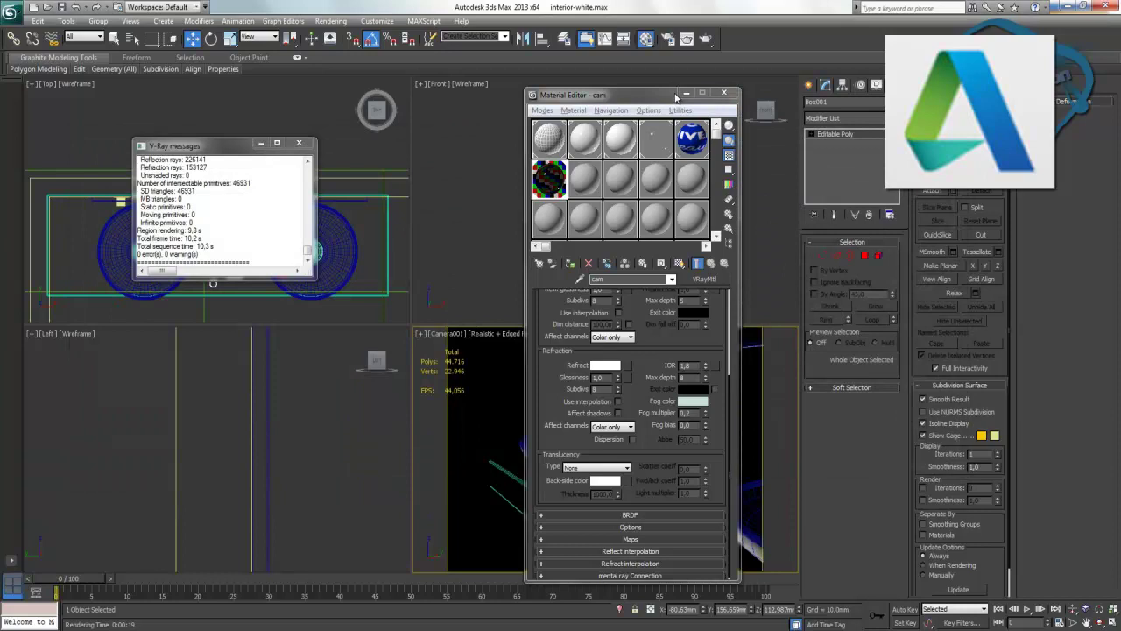
left_click_drag(627, 96, 878, 128)
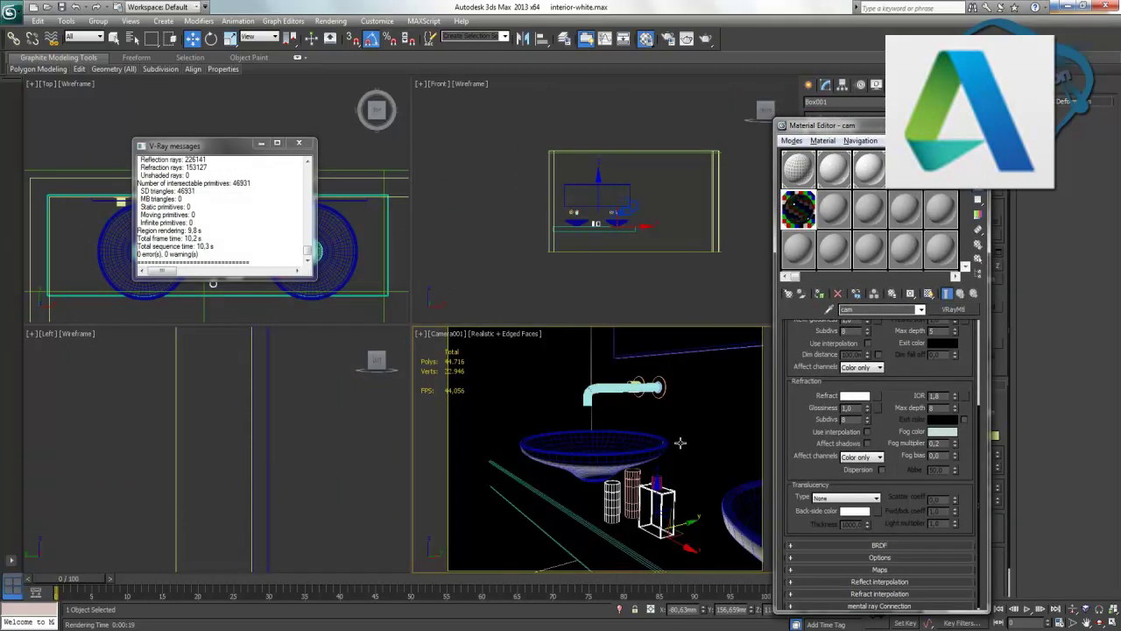
key("alt+w")
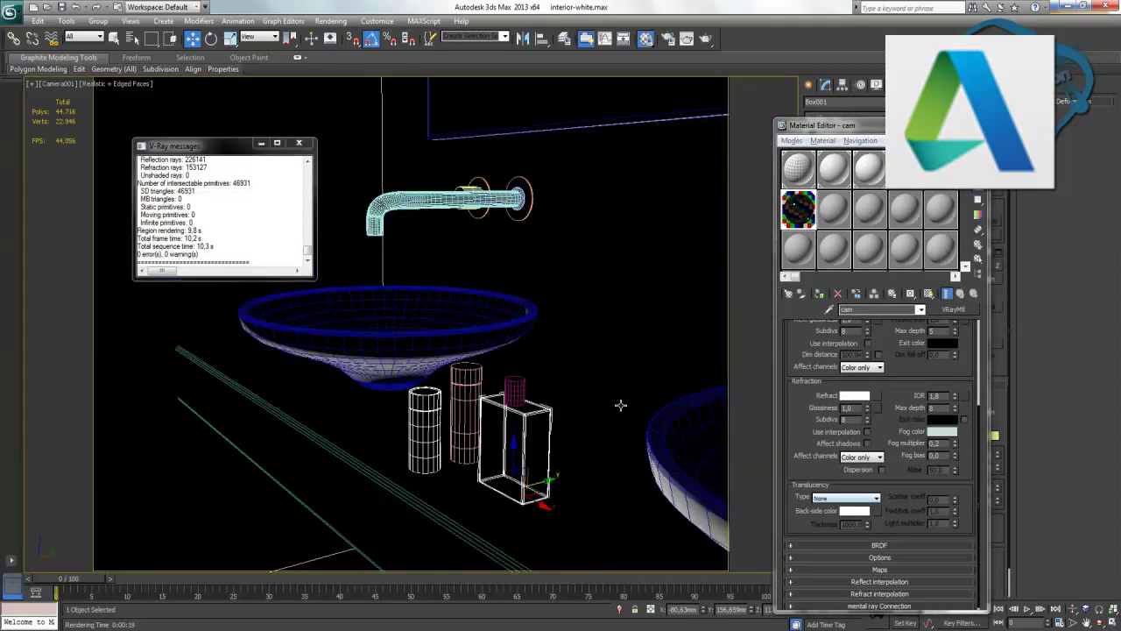
Switch to a Perspective view framed closely on the glass box and close the V-Ray log.
key("p")
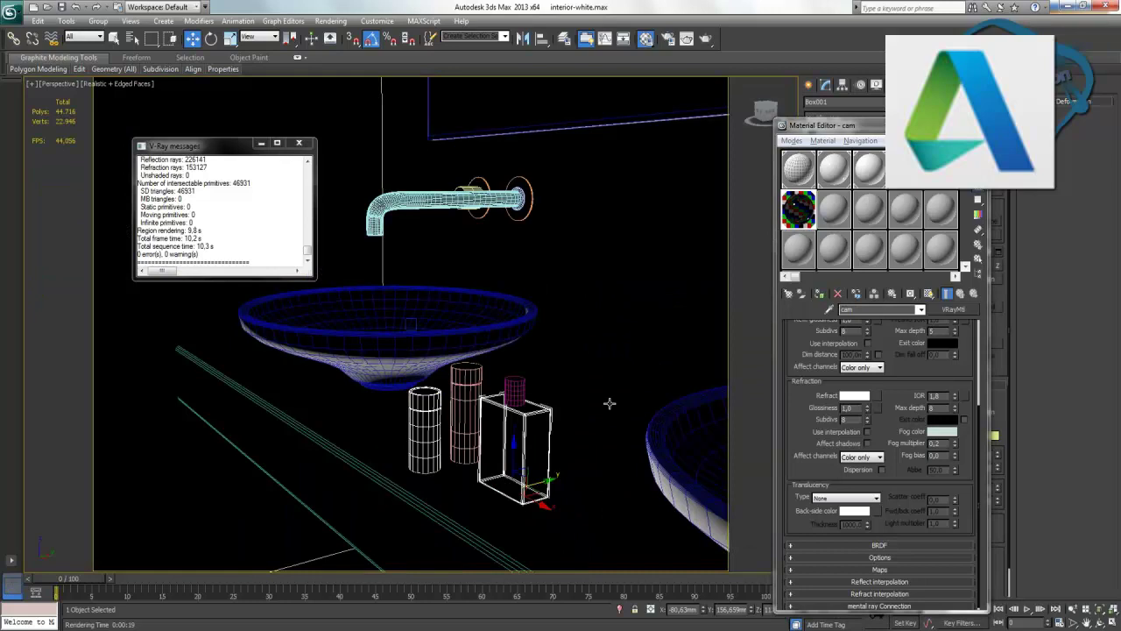
key("z")
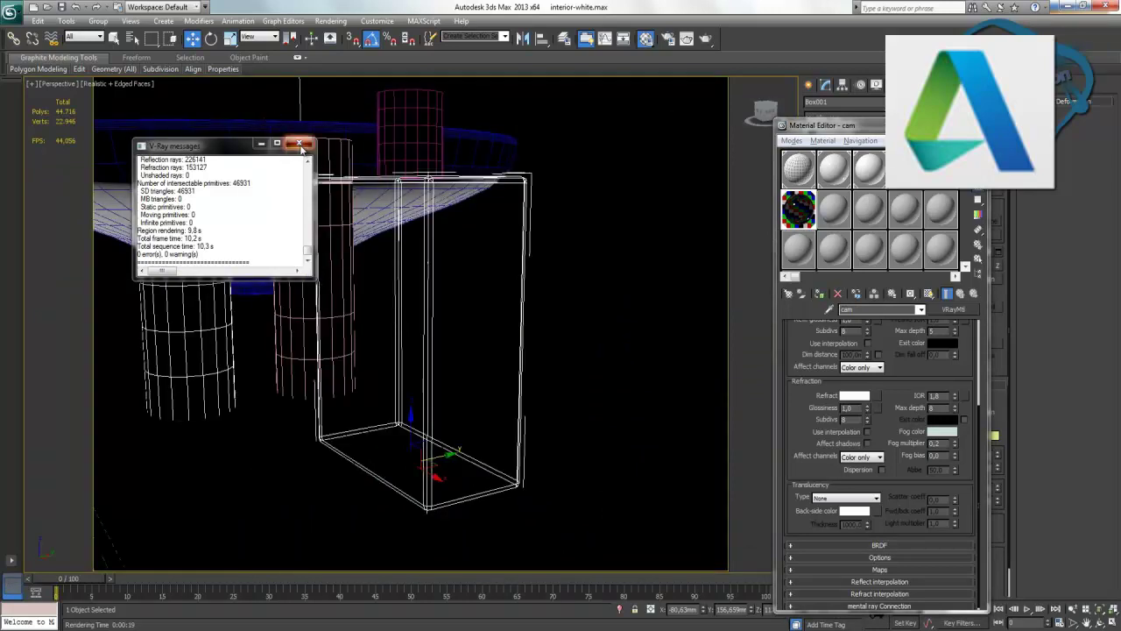
left_click(301, 145)
left_click(1075, 608)
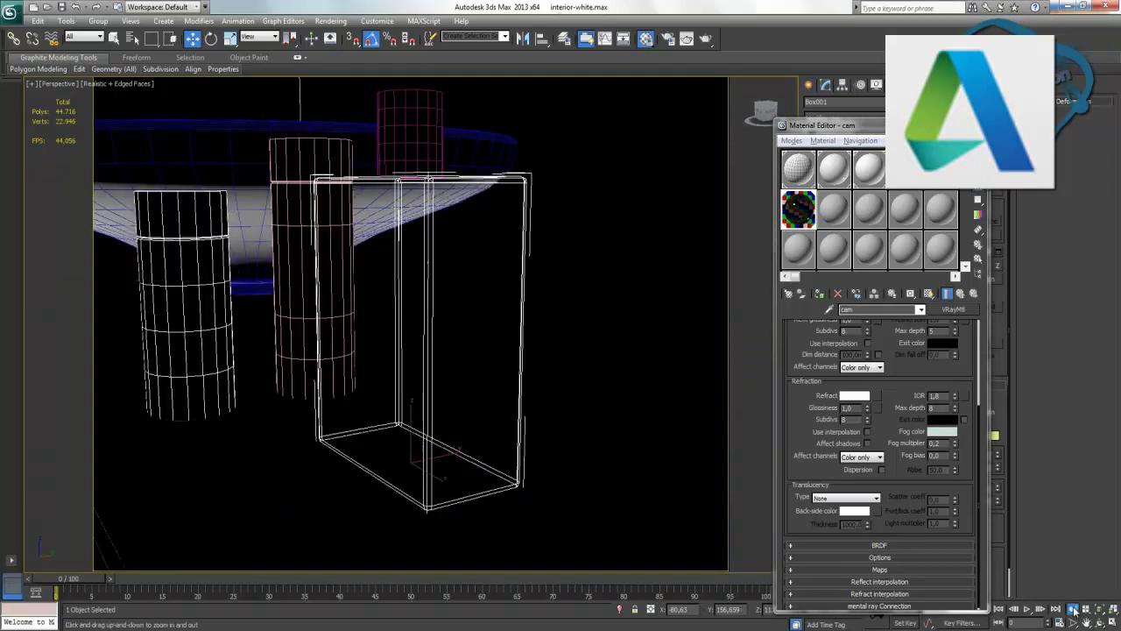
left_click_drag(401, 247, 401, 260)
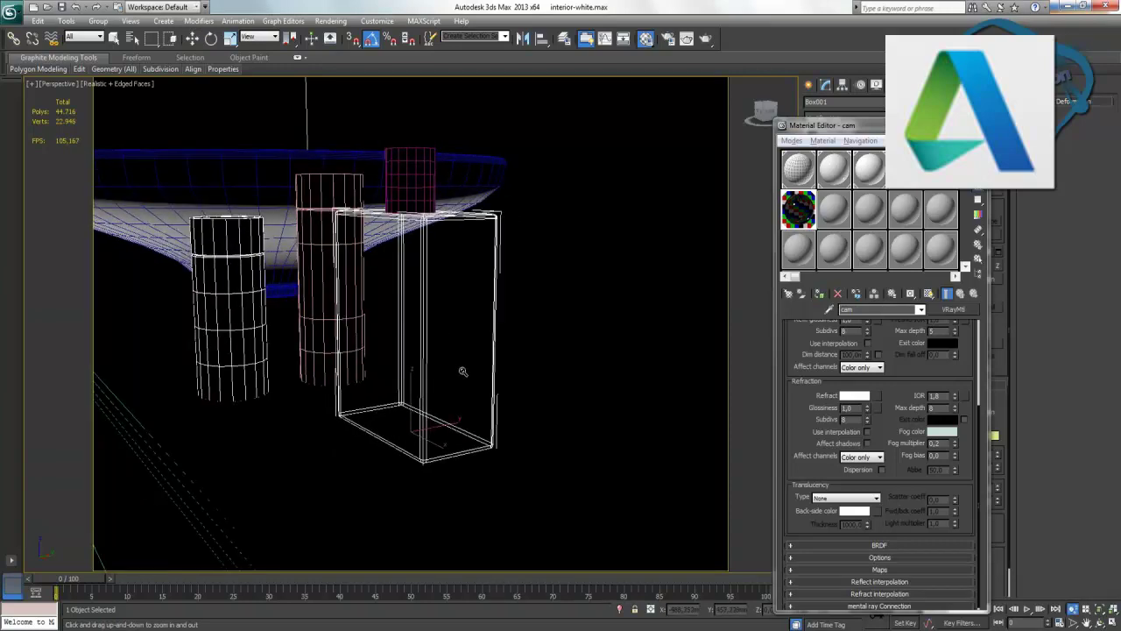
scroll(464, 371, "up", 2)
scroll(476, 363, "up", 2)
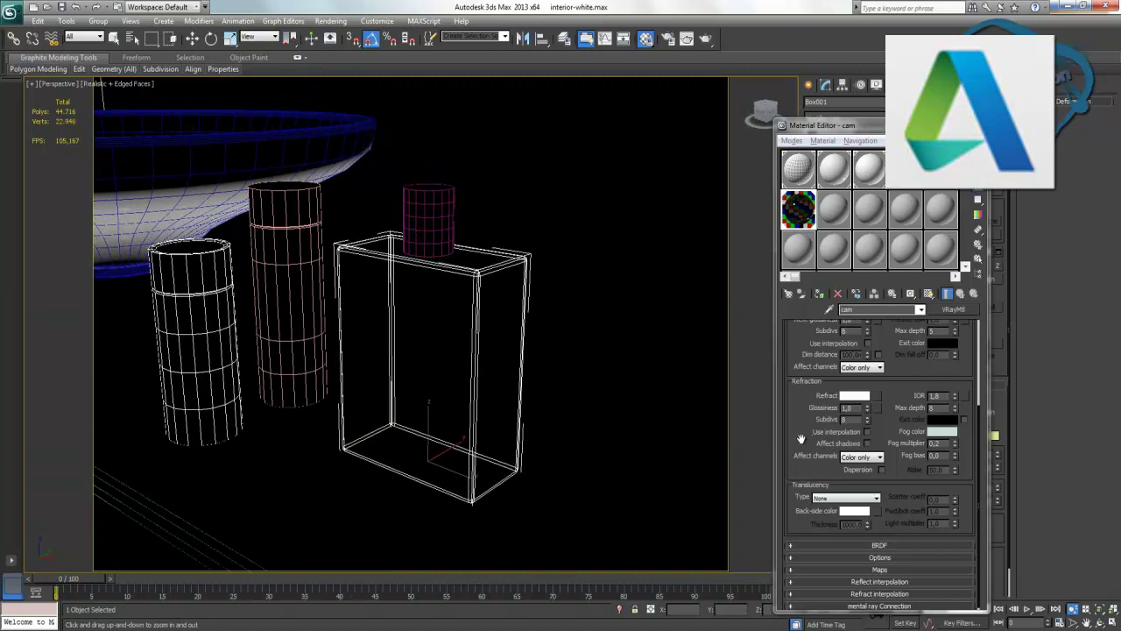
left_click_drag(801, 438, 801, 434)
Add a Noise map to the cam material's Bump slot and test-render the scene.
left_click(893, 567)
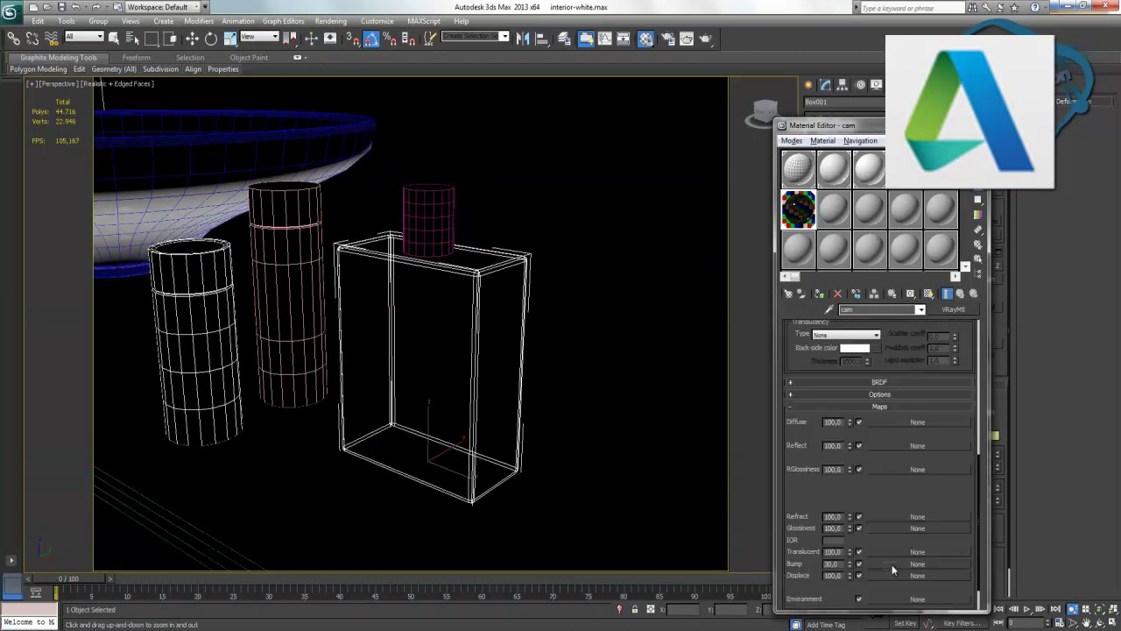
left_click(920, 564)
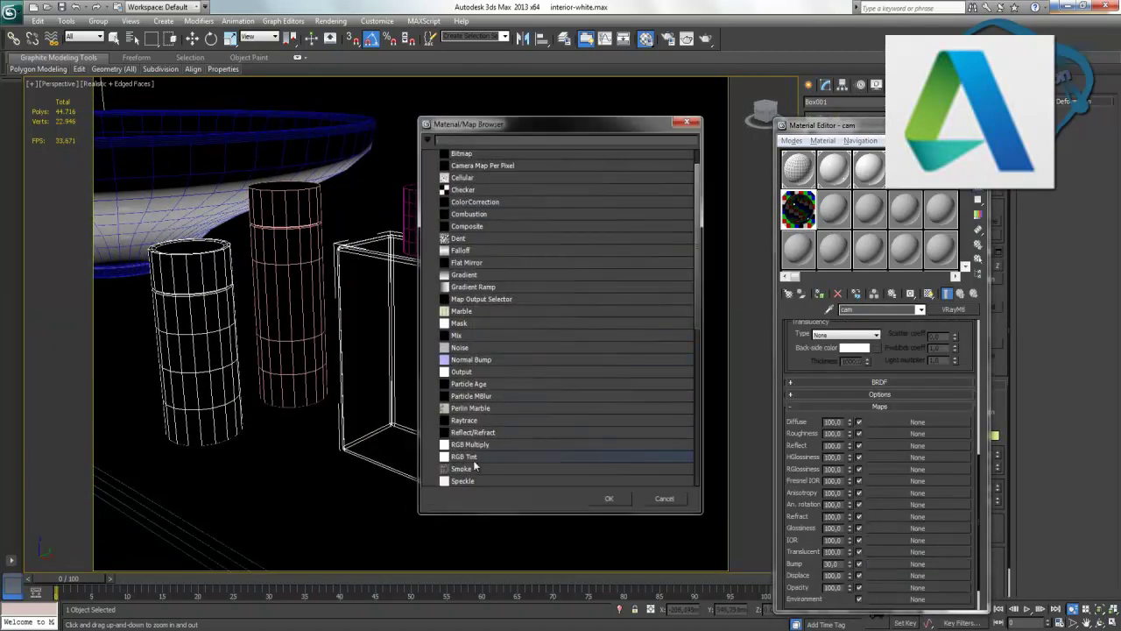
double_click(462, 349)
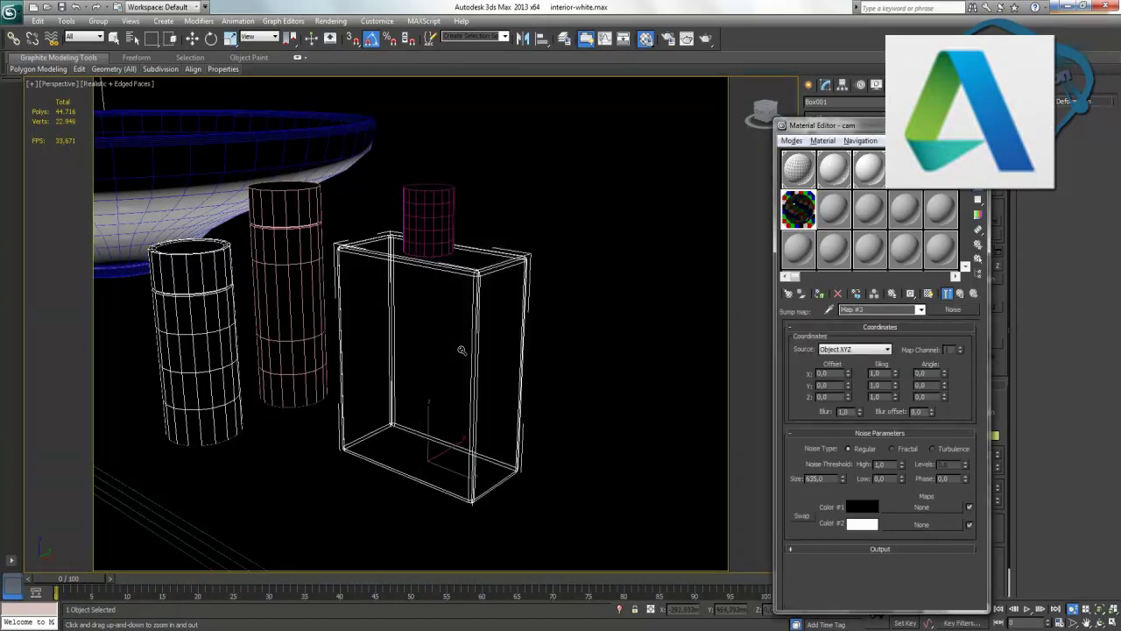
key("shift+q")
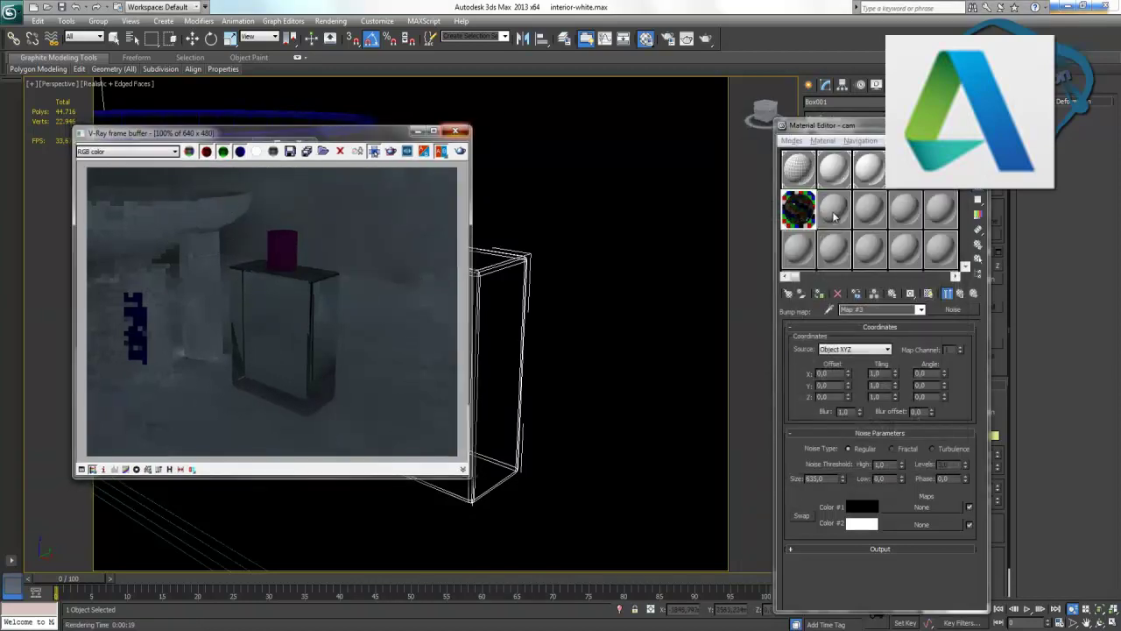
left_click(458, 130)
left_click(835, 210)
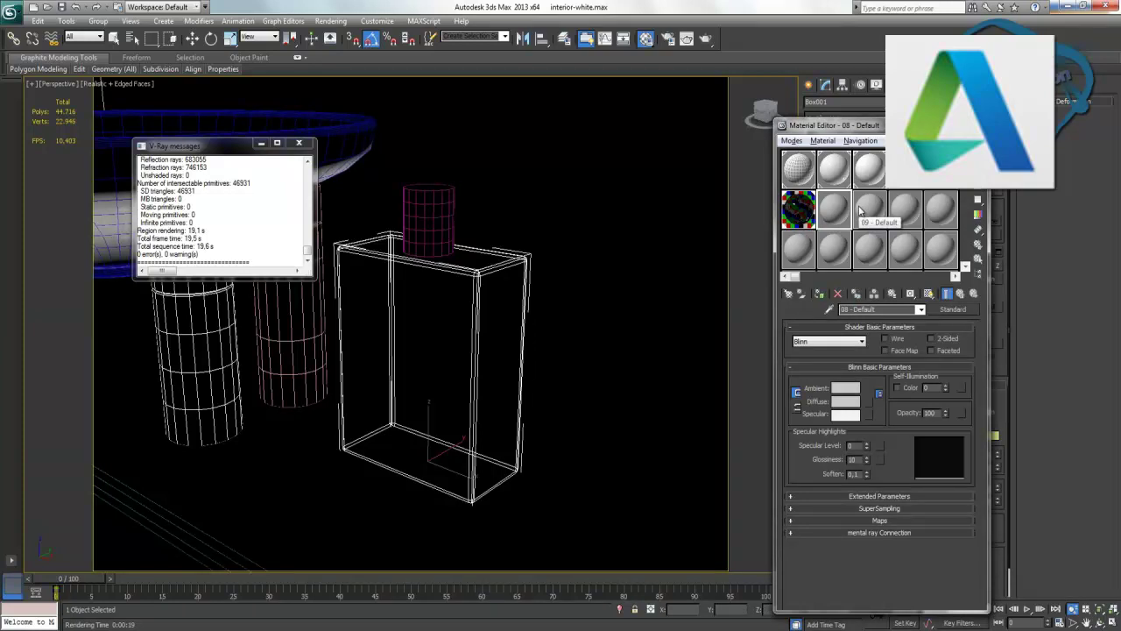
Create a VRayMtl named 'kapak' with a pure white diffuse colour.
key("w")
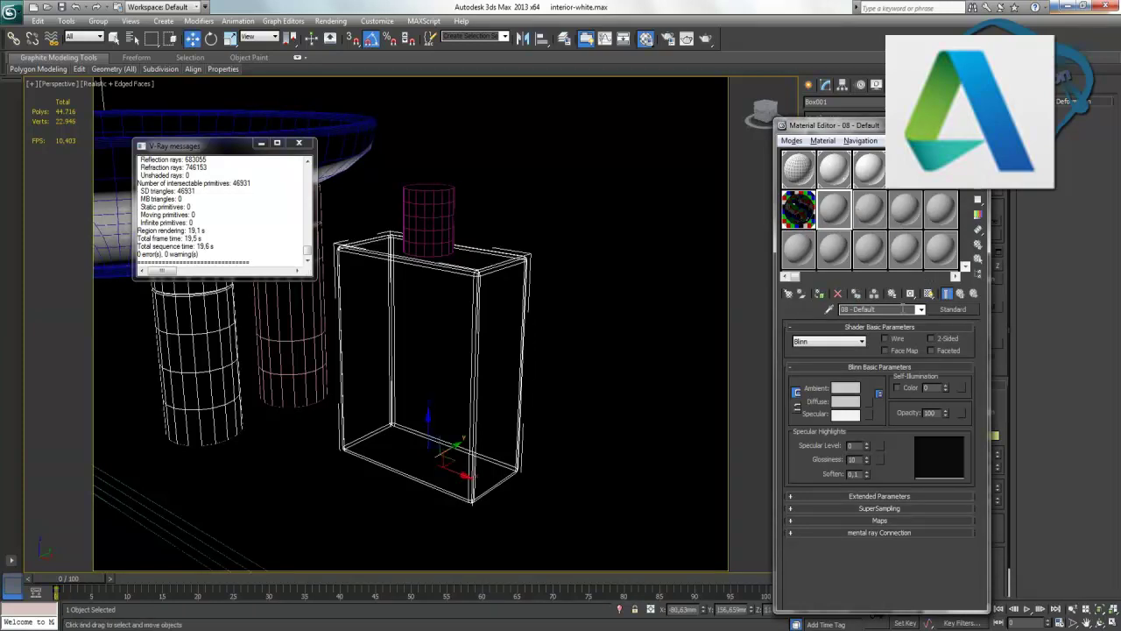
left_click(896, 308)
type("kapak")
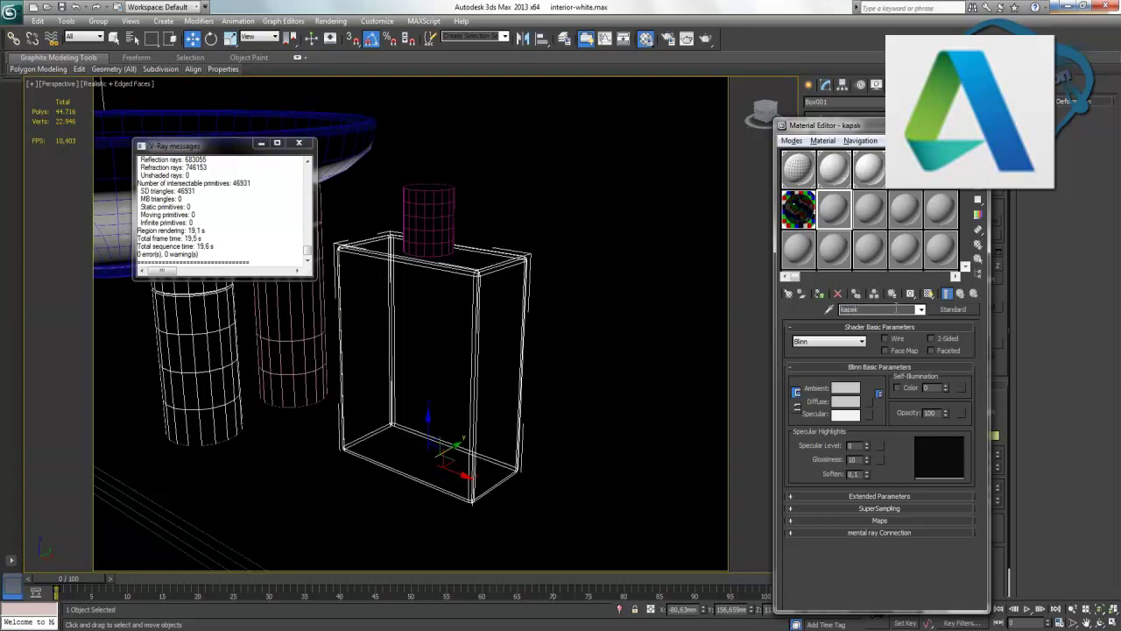
left_click(953, 310)
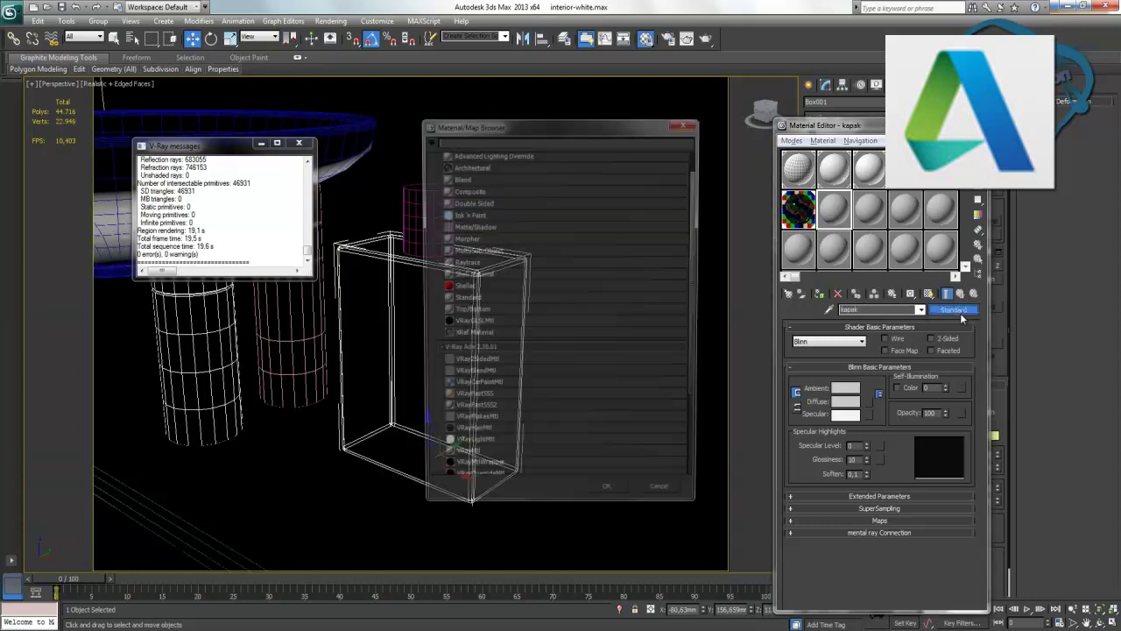
double_click(473, 460)
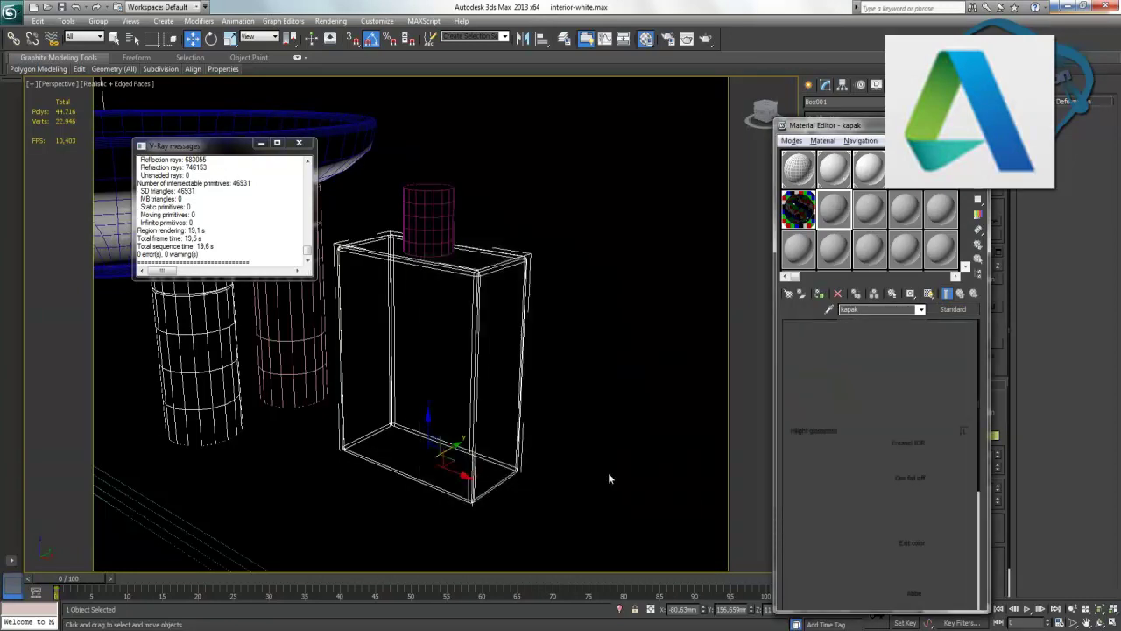
left_click(859, 392)
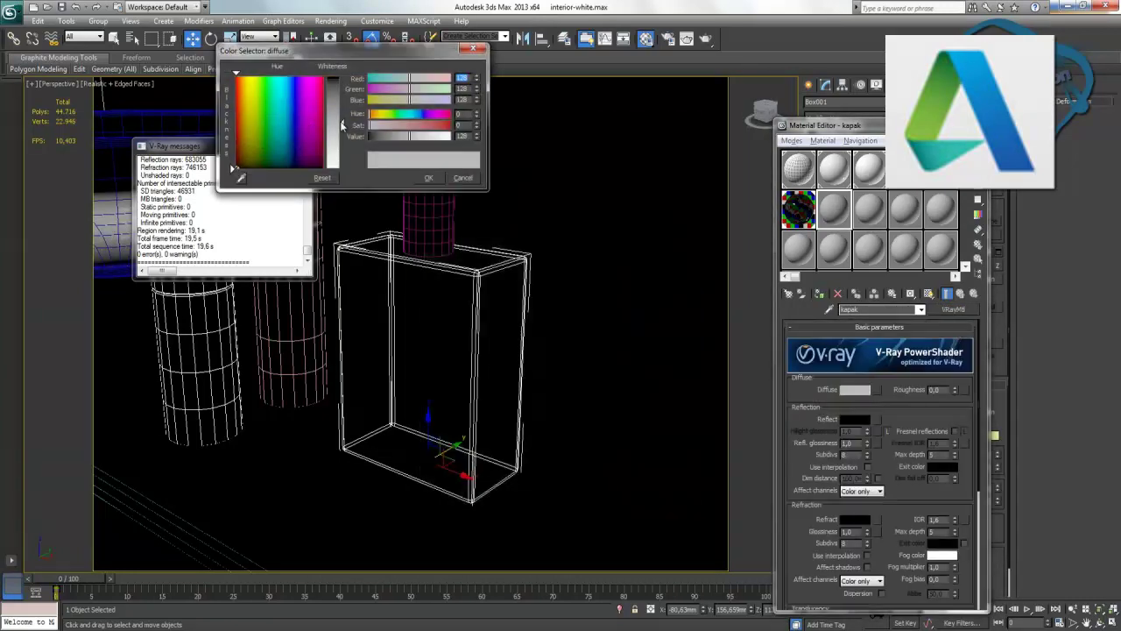
left_click_drag(340, 121, 409, 182)
left_click(429, 178)
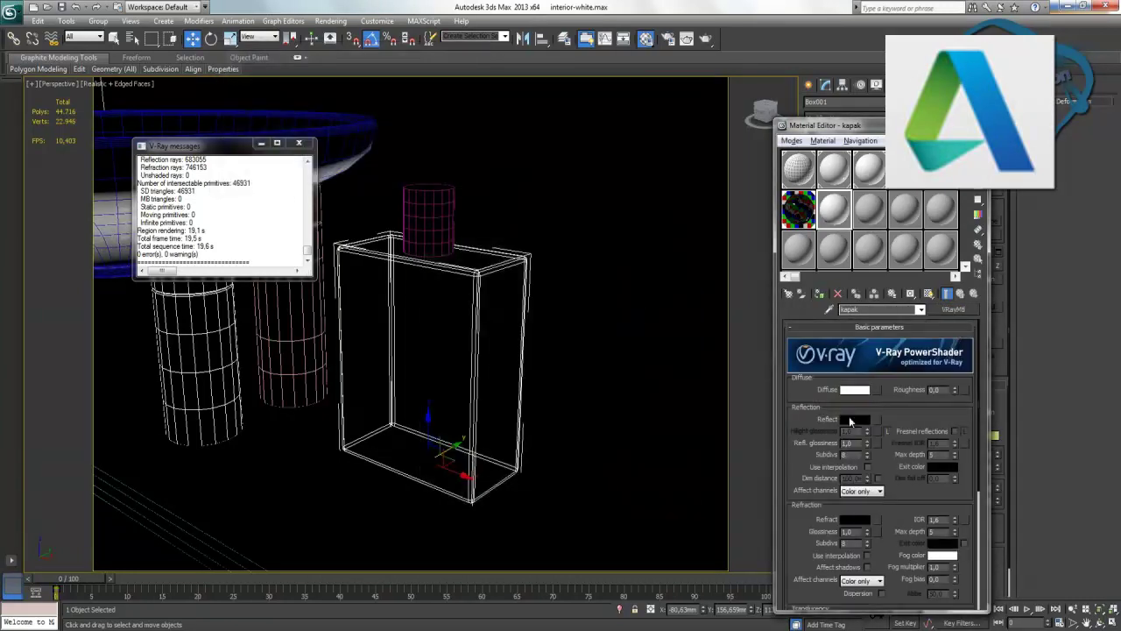
Give kapak white reflection and unlocked highlight glossiness, and assign it to the bottle cap.
left_click(852, 421)
left_click_drag(345, 81, 348, 169)
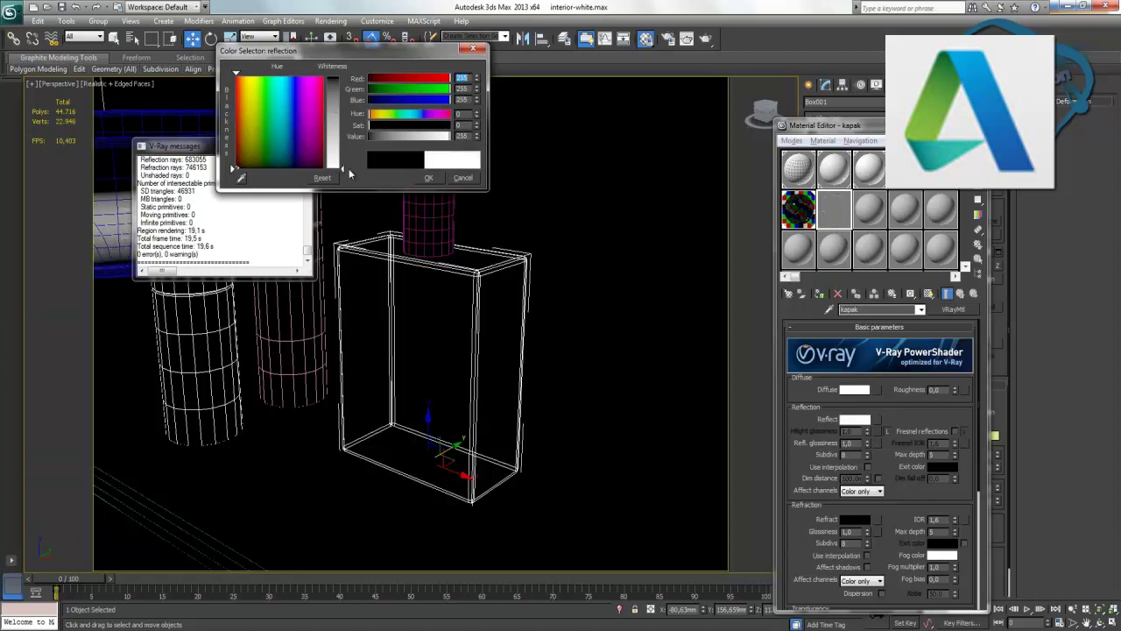
left_click(429, 178)
left_click(887, 431)
type("0,8")
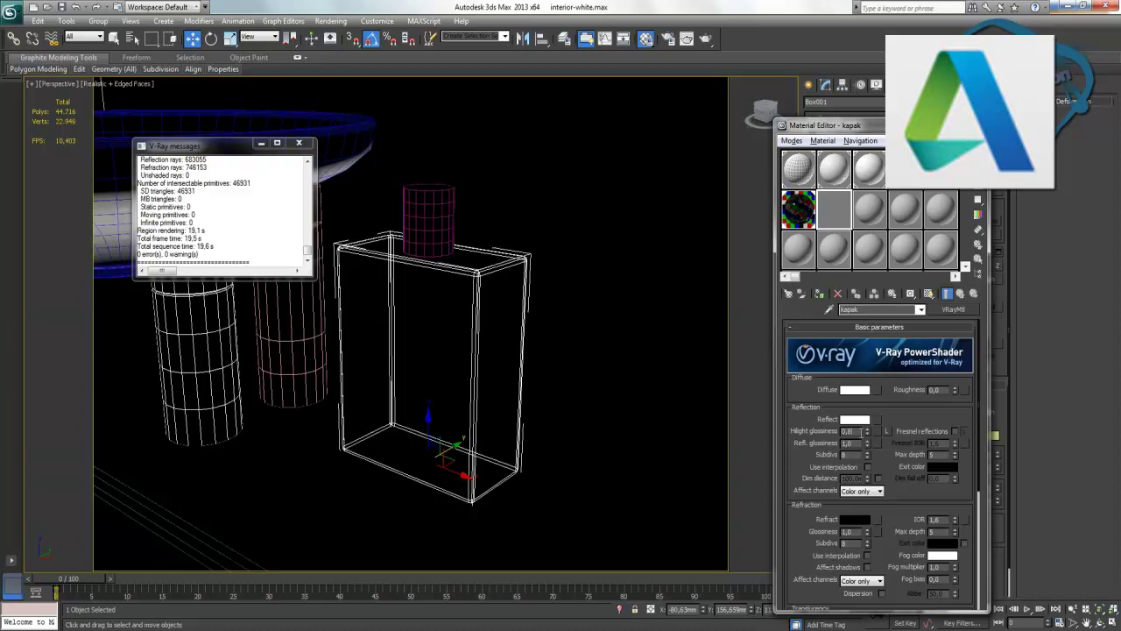
left_click(441, 219)
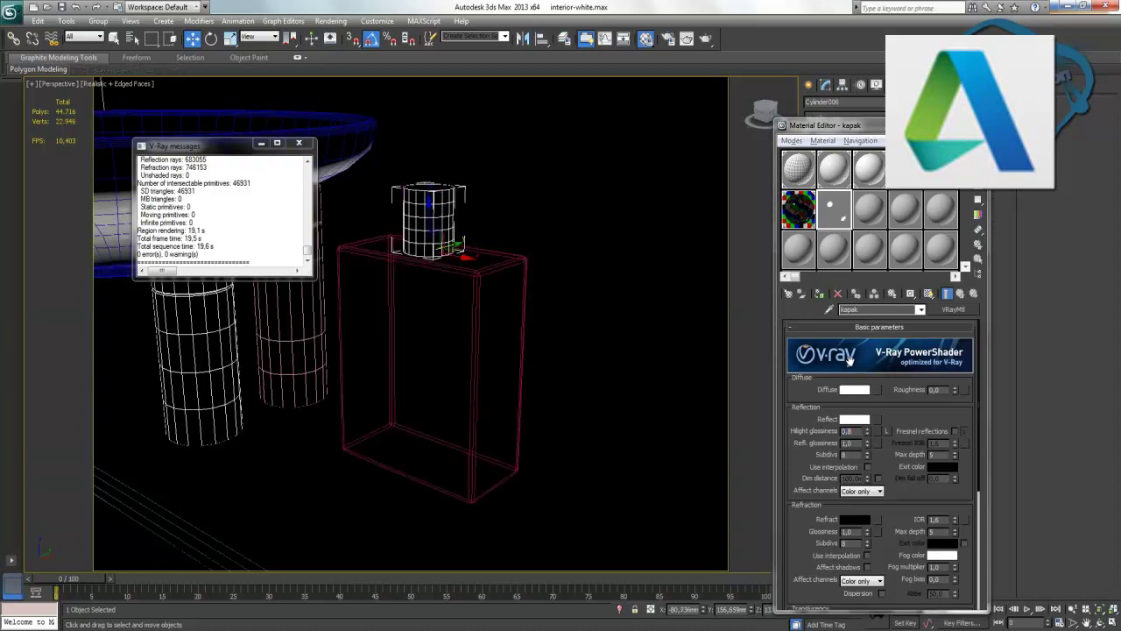
left_click(819, 295)
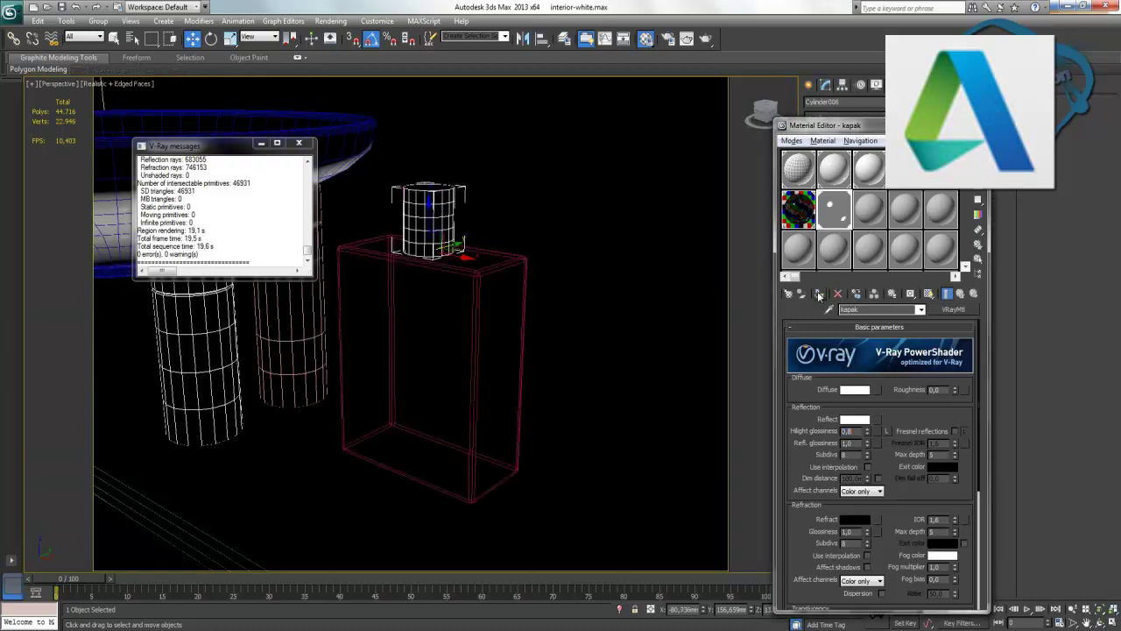
left_click(300, 144)
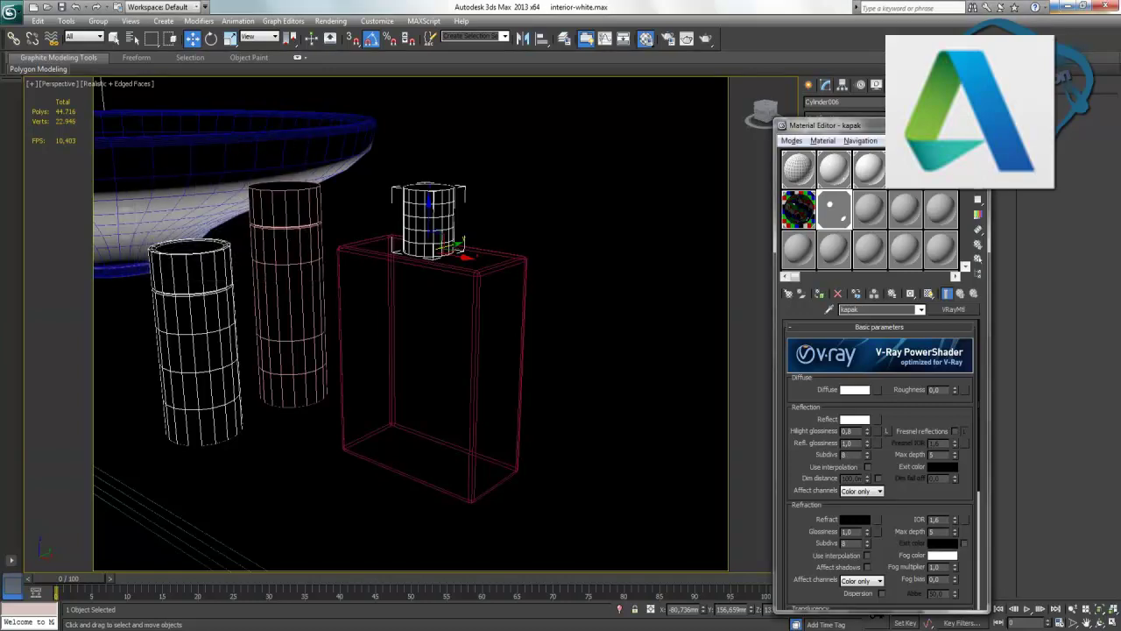
left_click(1112, 621)
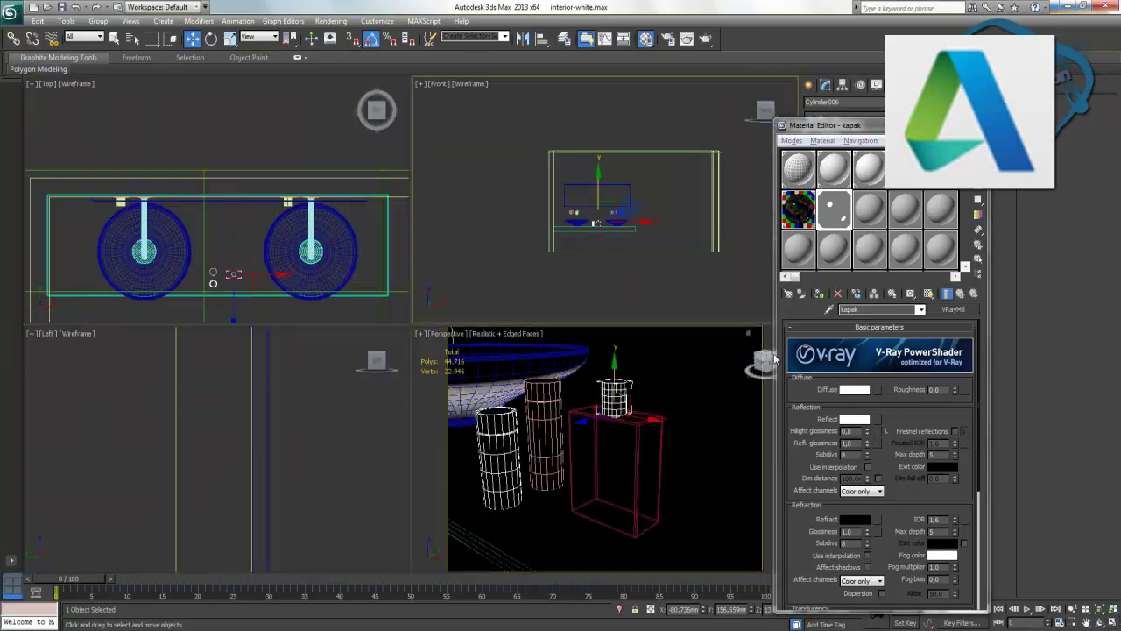
Maximize the front view and zoom in on the bottle and faucet.
left_click(1112, 621)
scroll(442, 326, "up", 3)
scroll(442, 326, "up", 2)
scroll(364, 154, "up", 2)
middle_click_drag(364, 154, 375, 369)
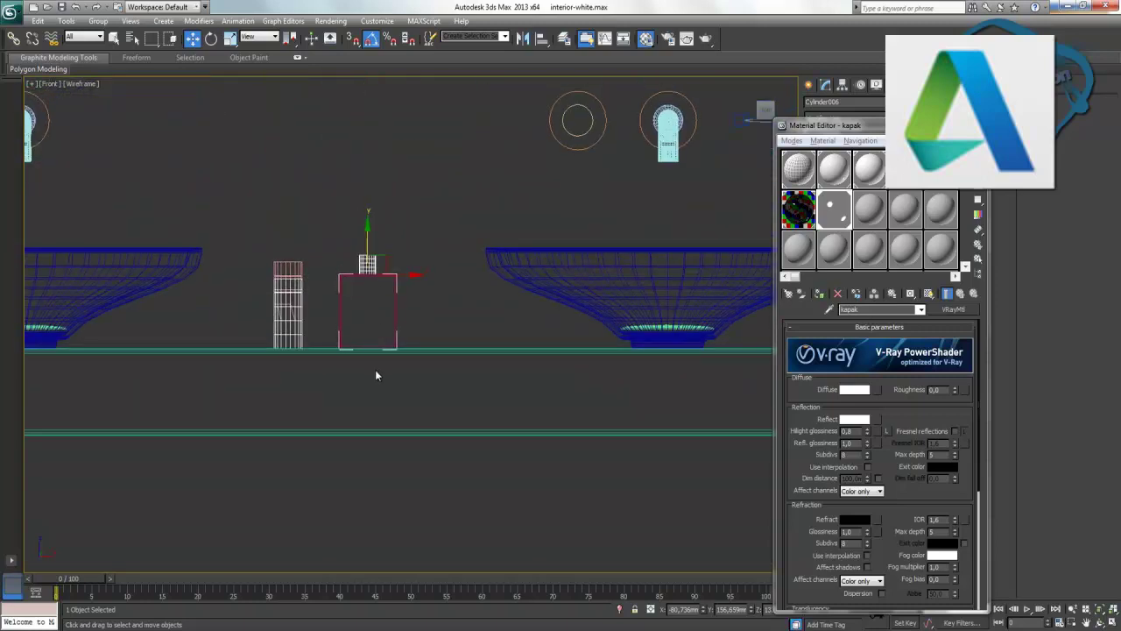
scroll(386, 377, "up", 2)
middle_click_drag(364, 324, 416, 390)
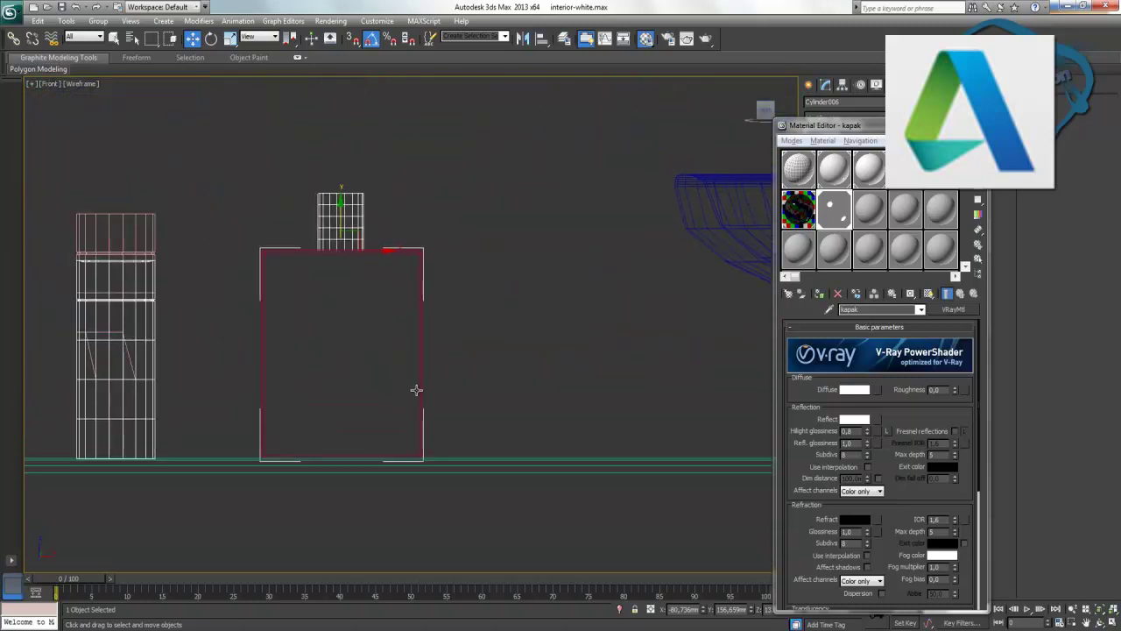
scroll(416, 390, "up", 2)
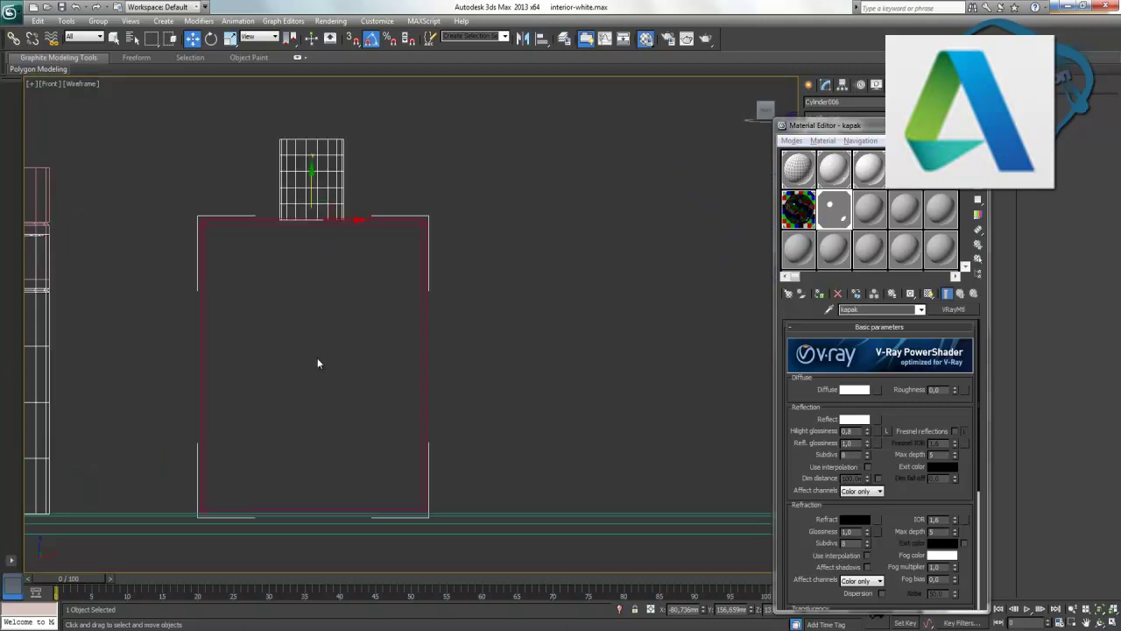
middle_click_drag(318, 363, 353, 361)
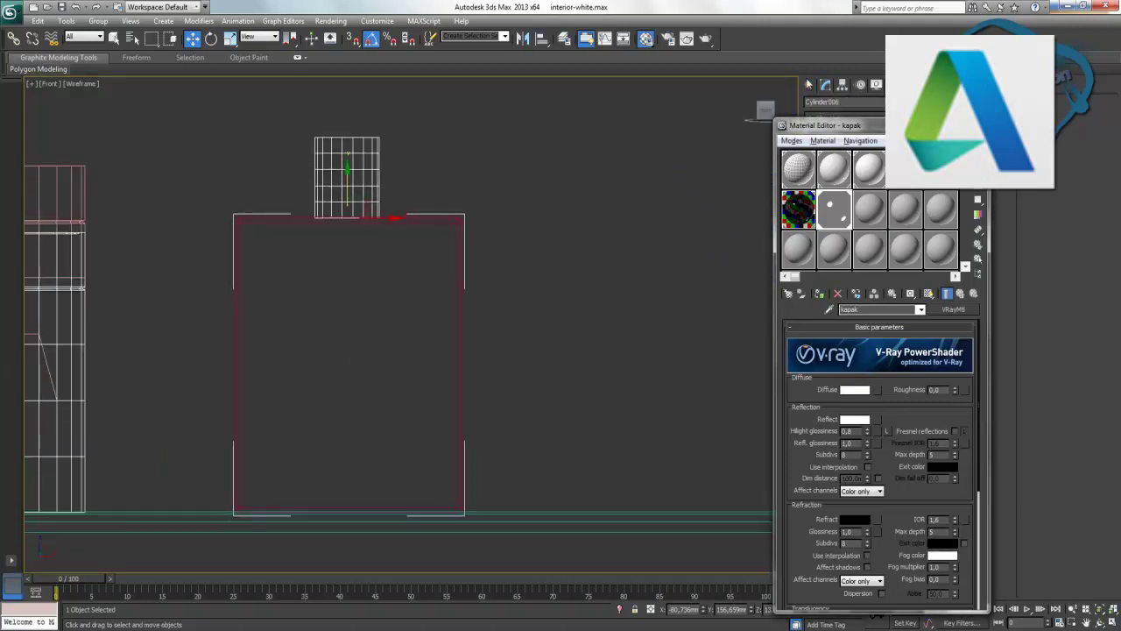
Close the Material Editor and start the Plane creation tool.
left_click(981, 126)
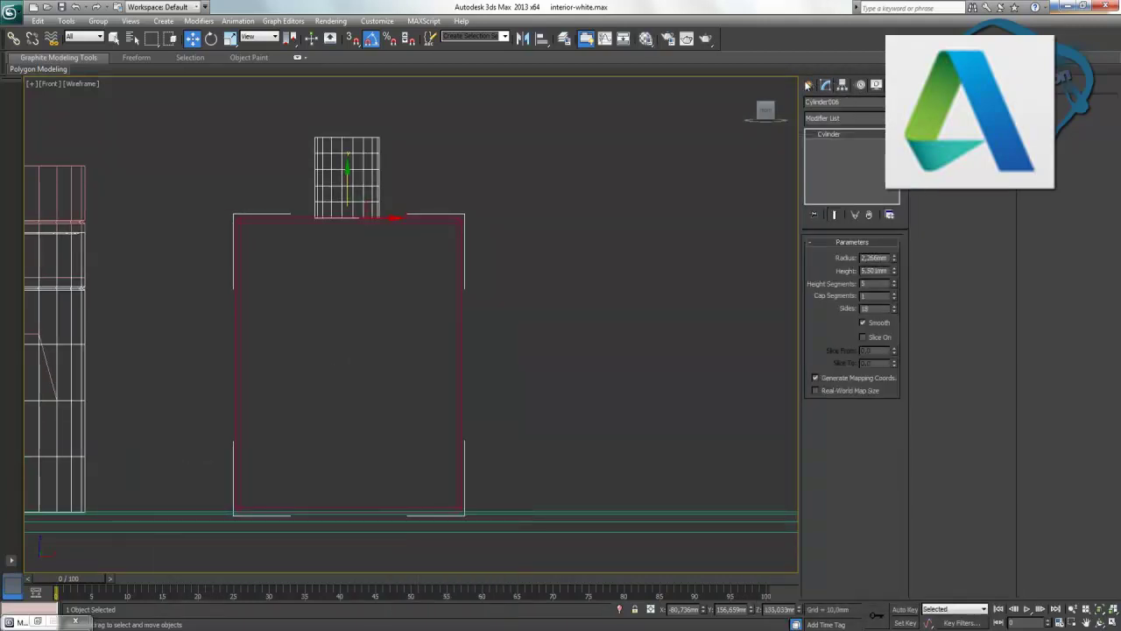
left_click(809, 85)
left_click(875, 214)
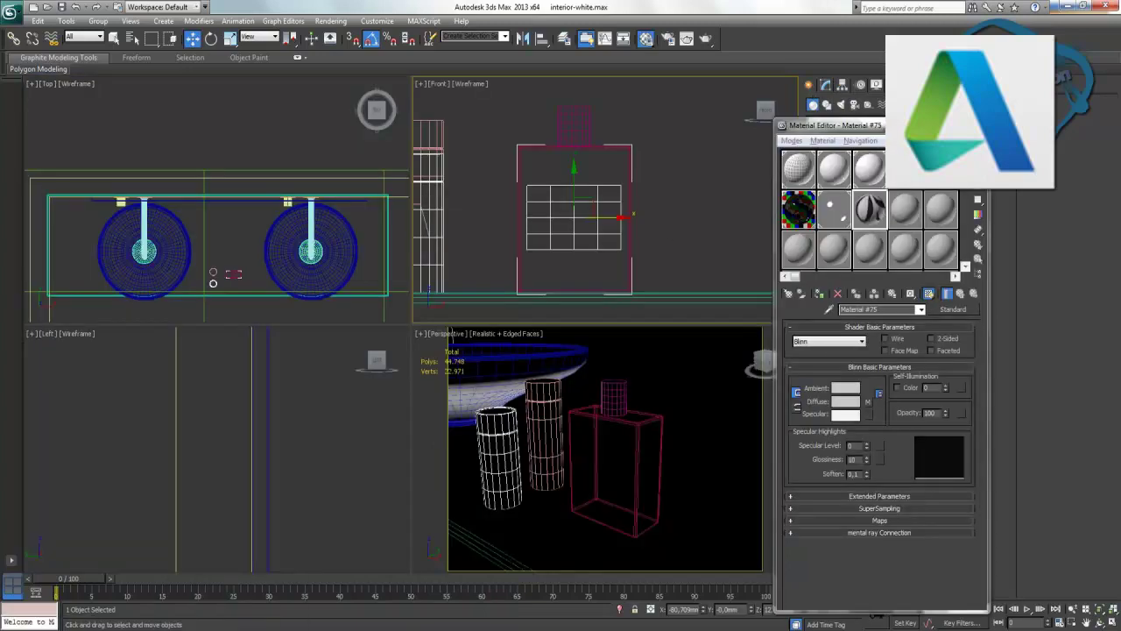
left_click(1111, 623)
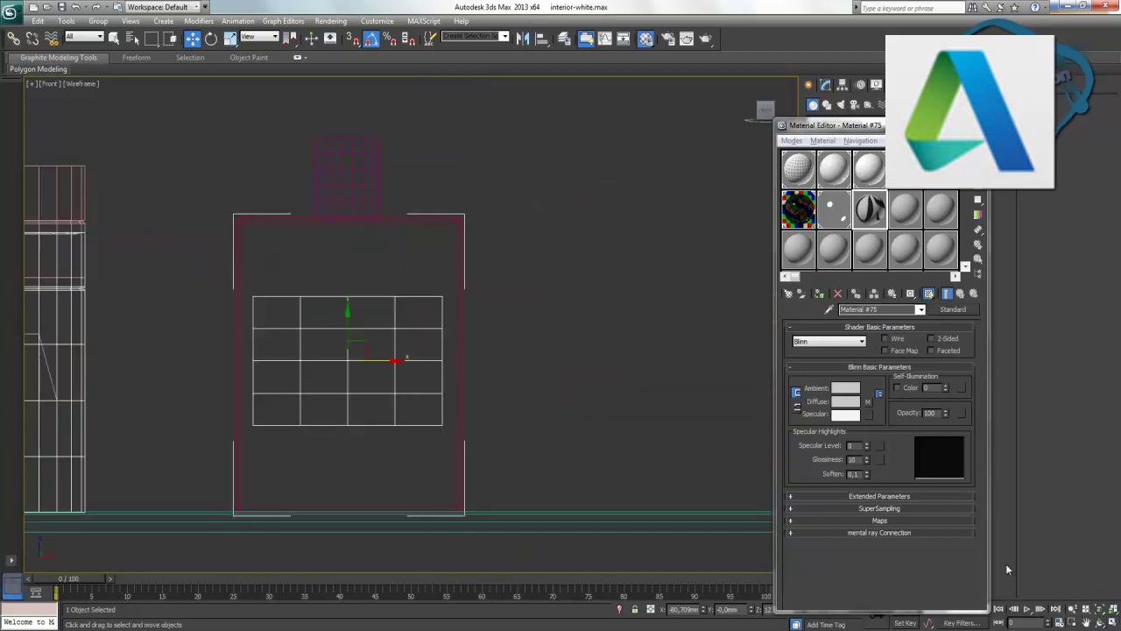
left_click(1111, 623)
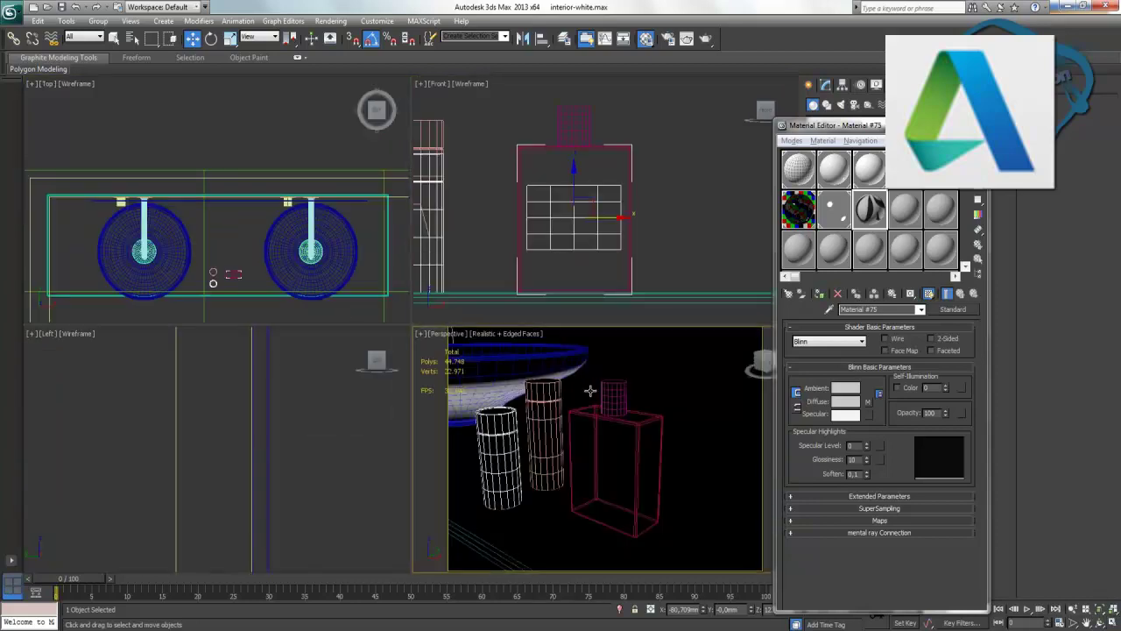
Maximize the Top view and zoom in on the bottle outline.
right_click(318, 162)
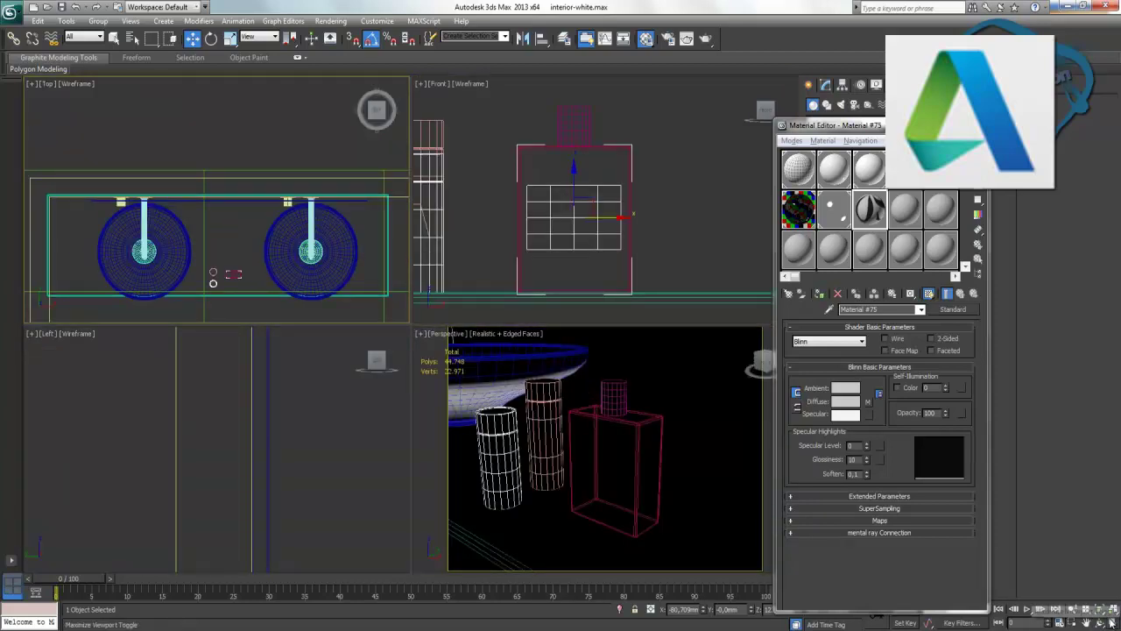
left_click(1111, 623)
middle_click_drag(536, 424, 468, 295)
scroll(413, 368, "down", 5)
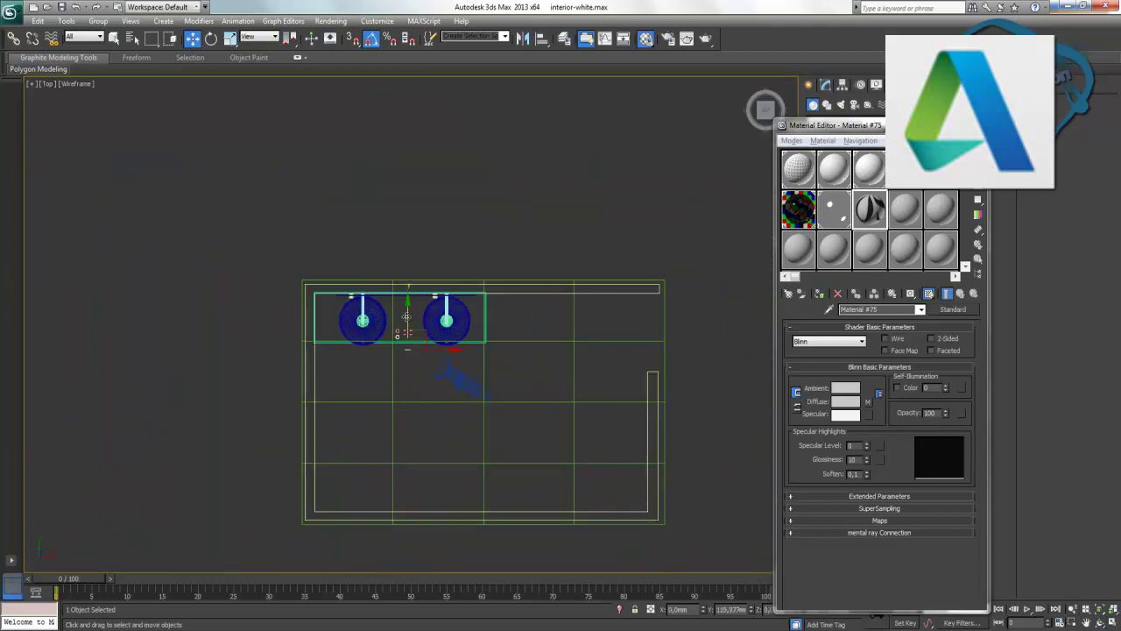
scroll(437, 351, "up", 2)
scroll(436, 358, "up", 3)
scroll(435, 403, "up", 3)
middle_click_drag(435, 405, 514, 281)
scroll(503, 386, "up", 2)
scroll(502, 387, "up", 2)
Move the logo plane flush against the bottle's front edge and restore four viewports.
left_click_drag(493, 534, 494, 352)
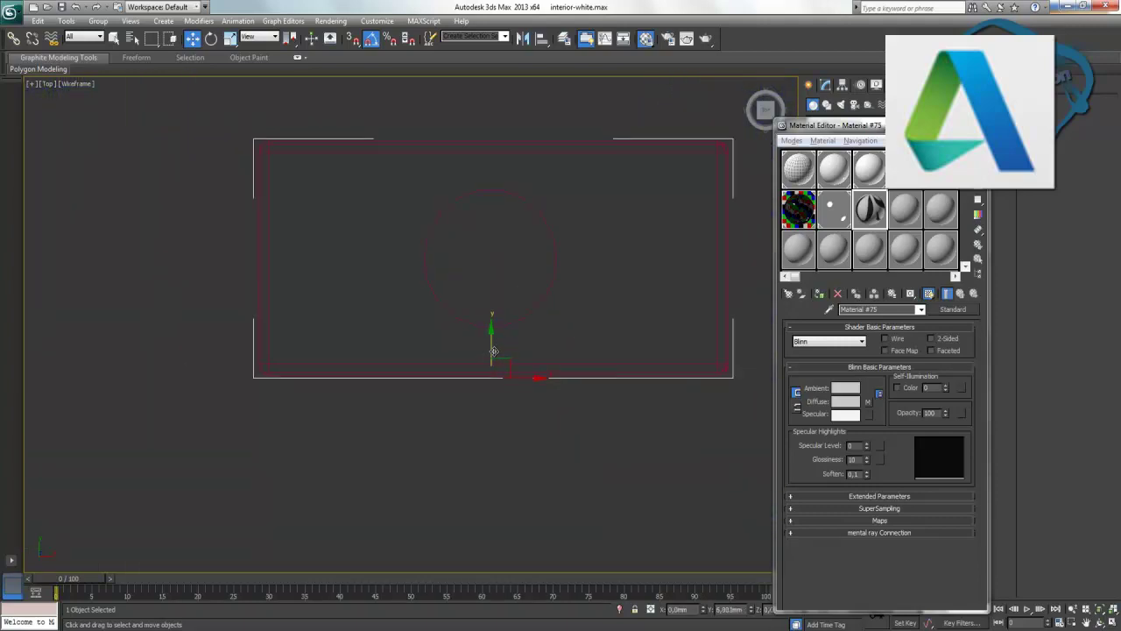
scroll(540, 447, "up", 2)
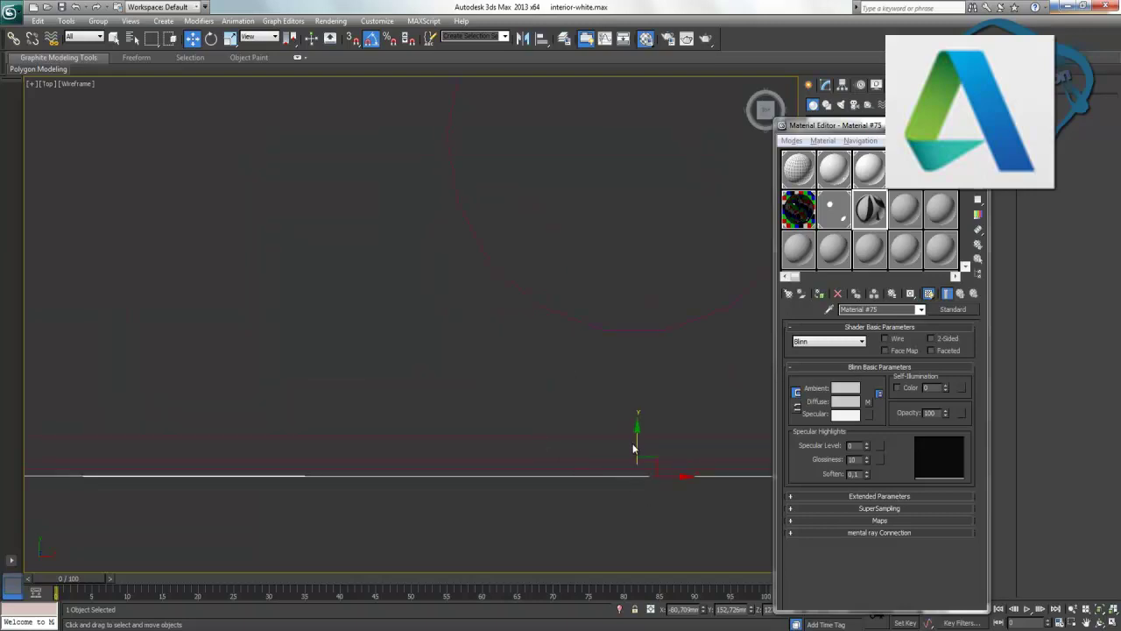
left_click_drag(637, 438, 637, 433)
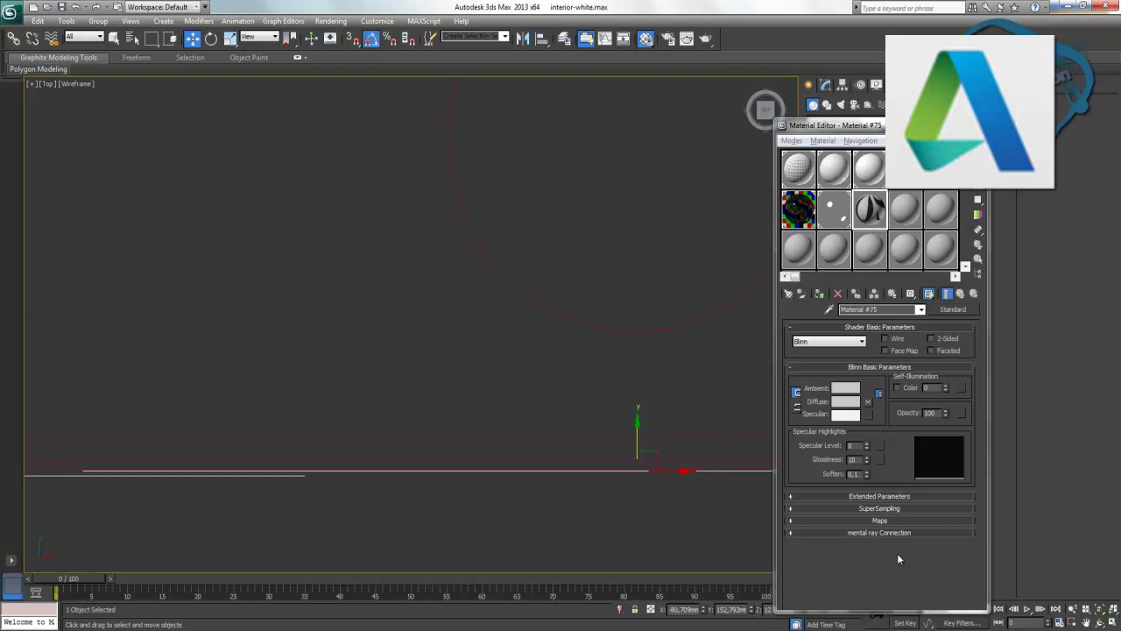
left_click(1113, 621)
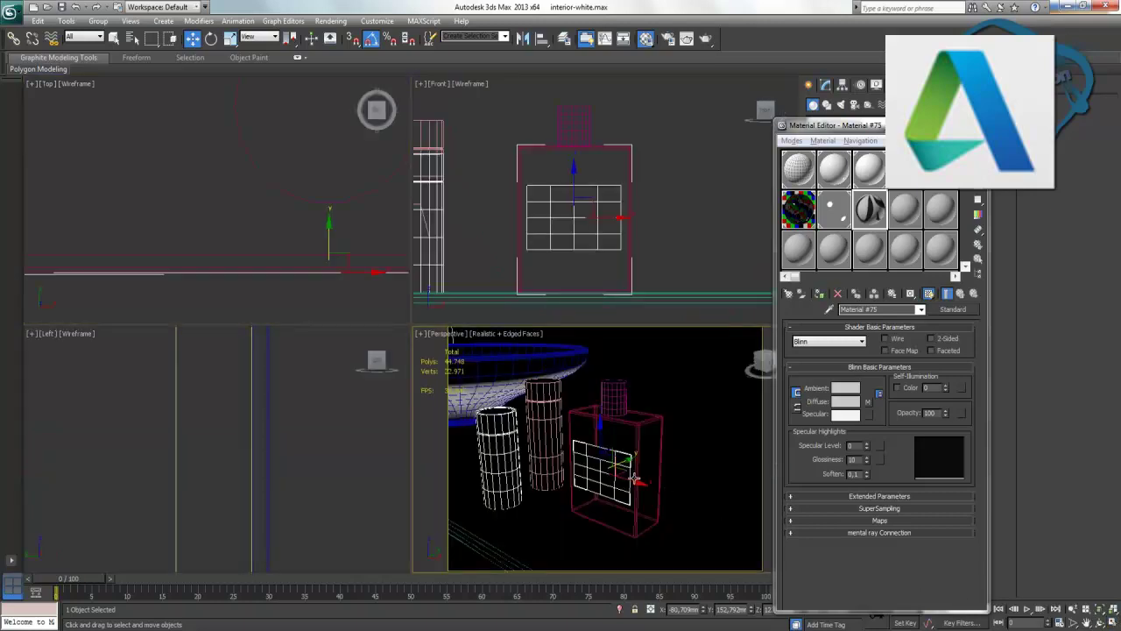
Convert Material #75 to a VRayMtl with Hugo_Boss_logo.png as its Diffuse bitmap.
left_click(1111, 621)
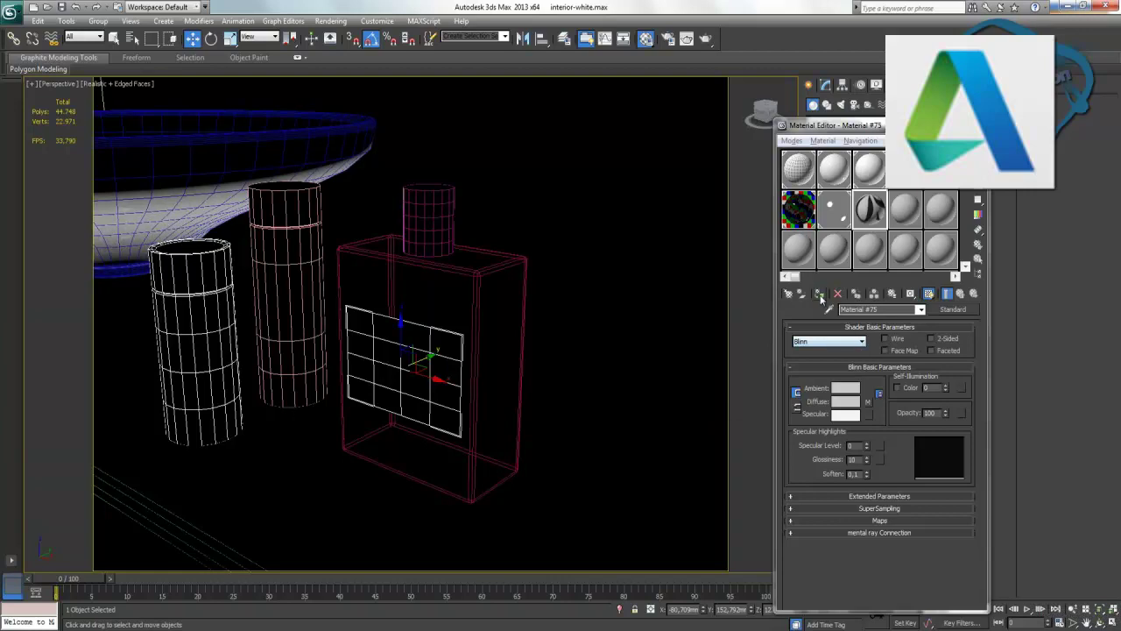
left_click(953, 310)
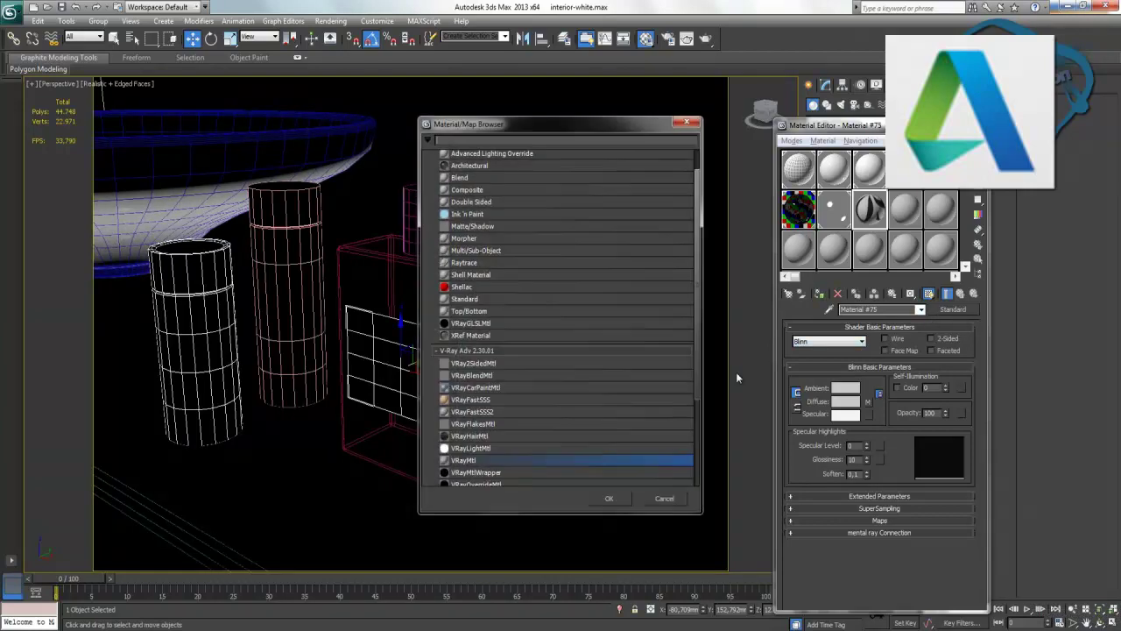
double_click(464, 461)
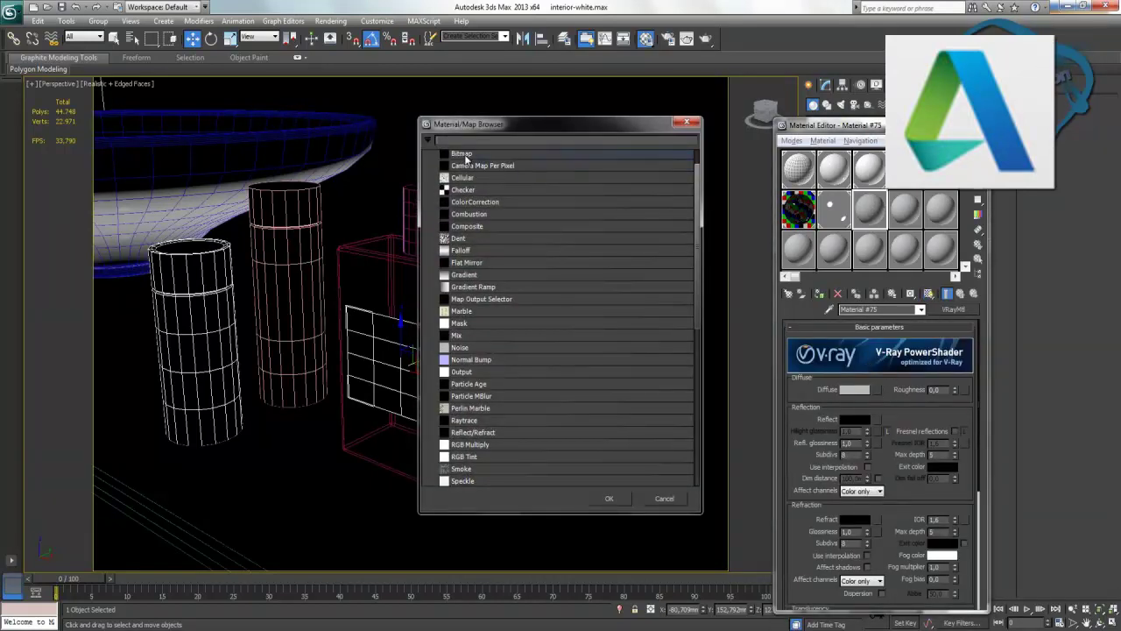
double_click(464, 155)
left_click(232, 100)
double_click(254, 109)
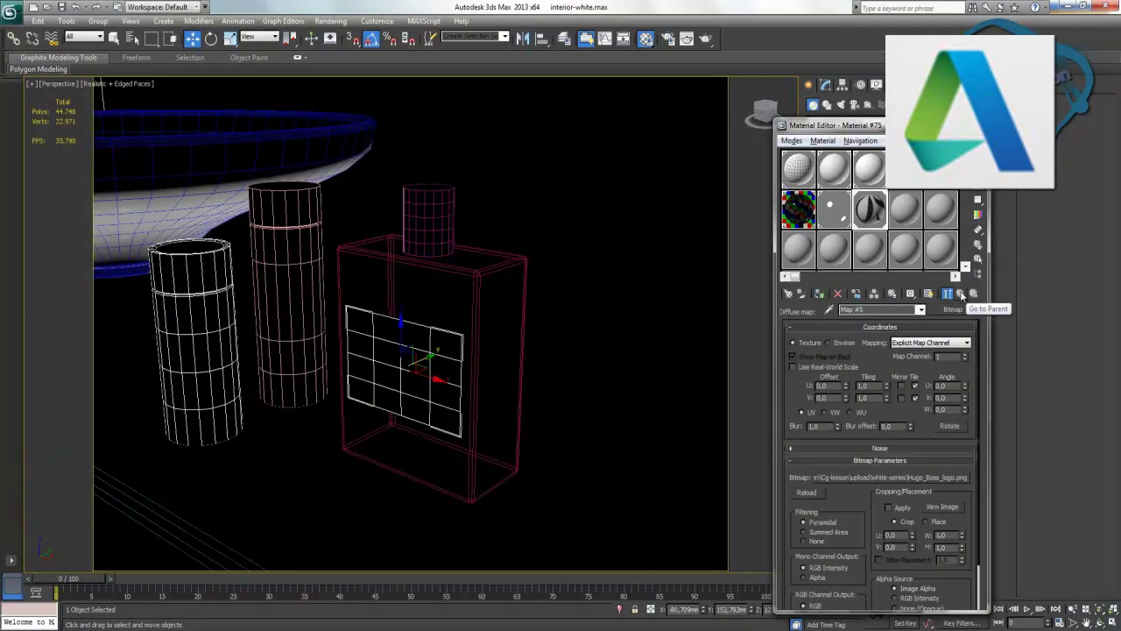
left_click(929, 295)
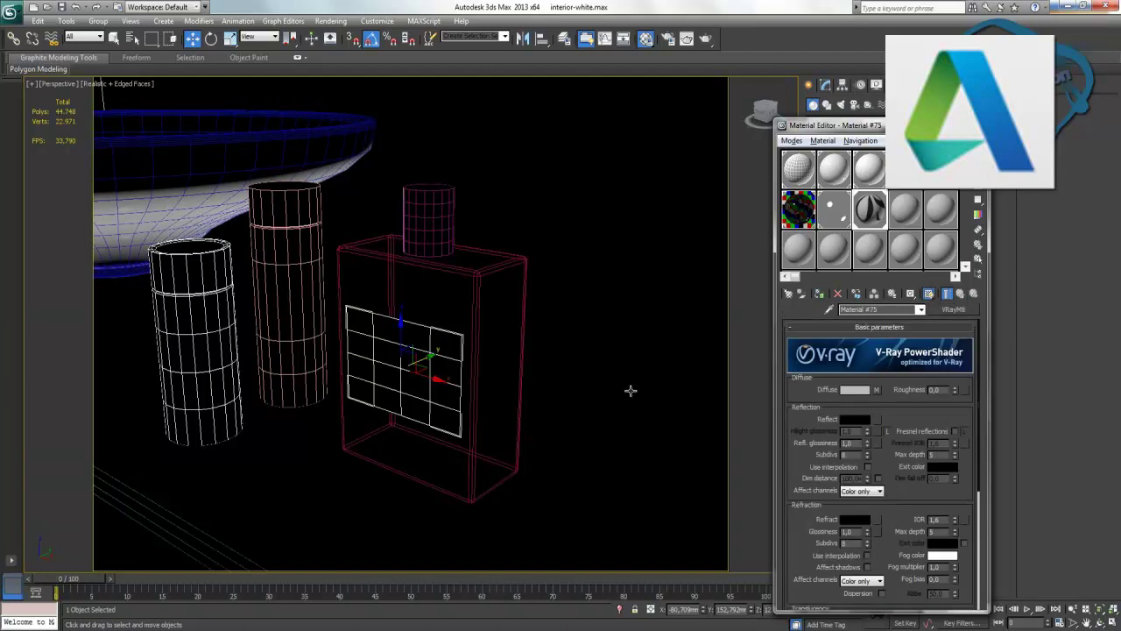
Toggle edged faces off and back on, then start a test render.
key("F4")
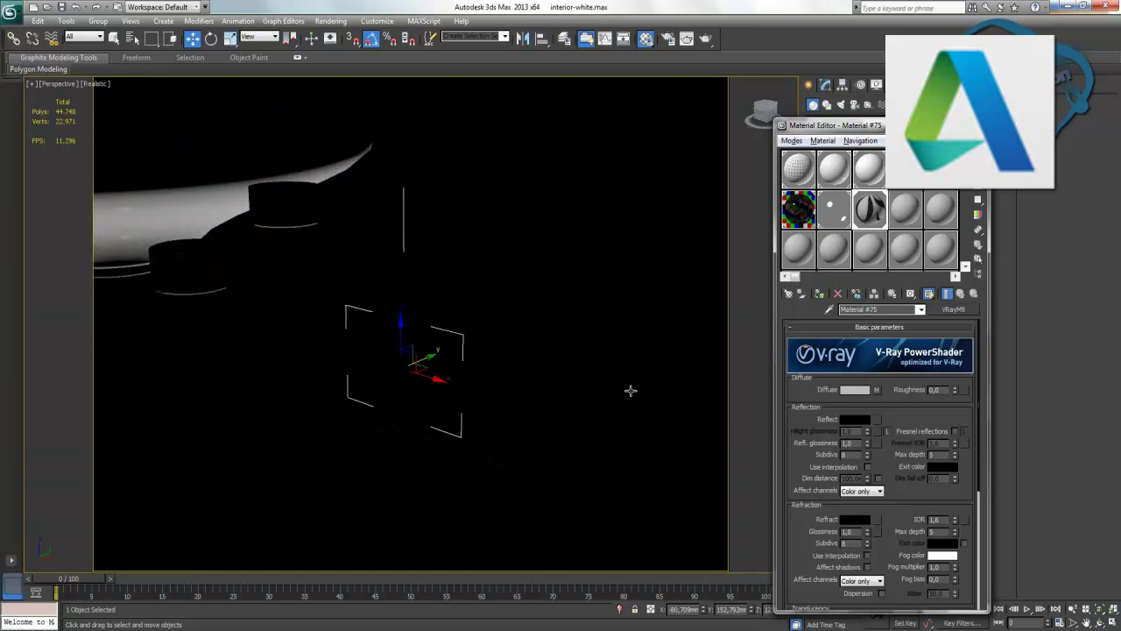
key("F4")
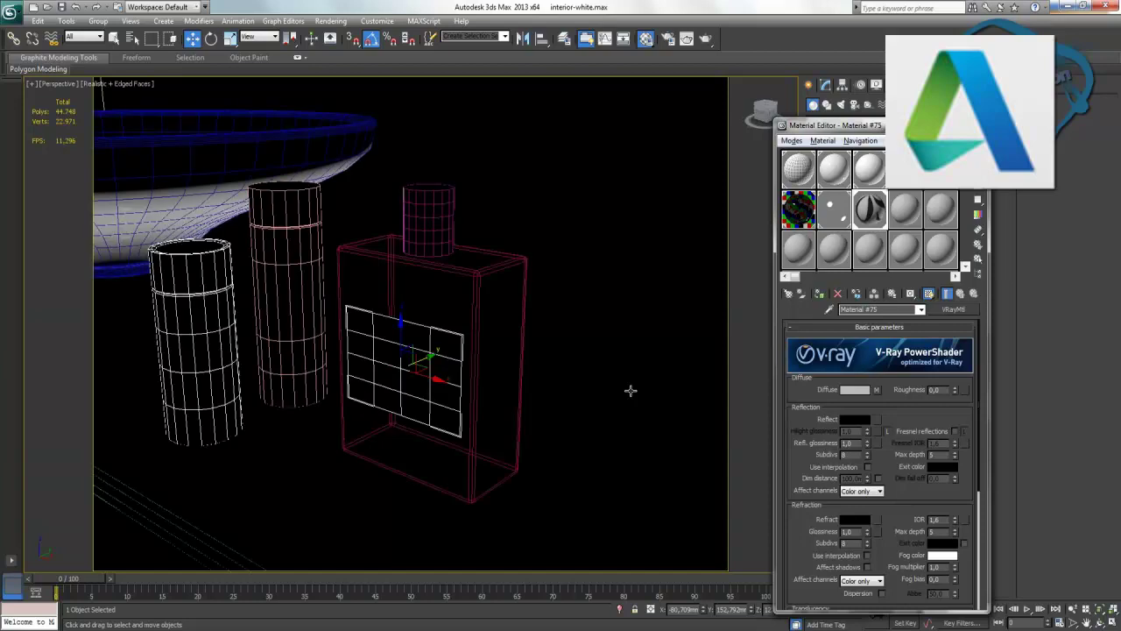
key("shift+q")
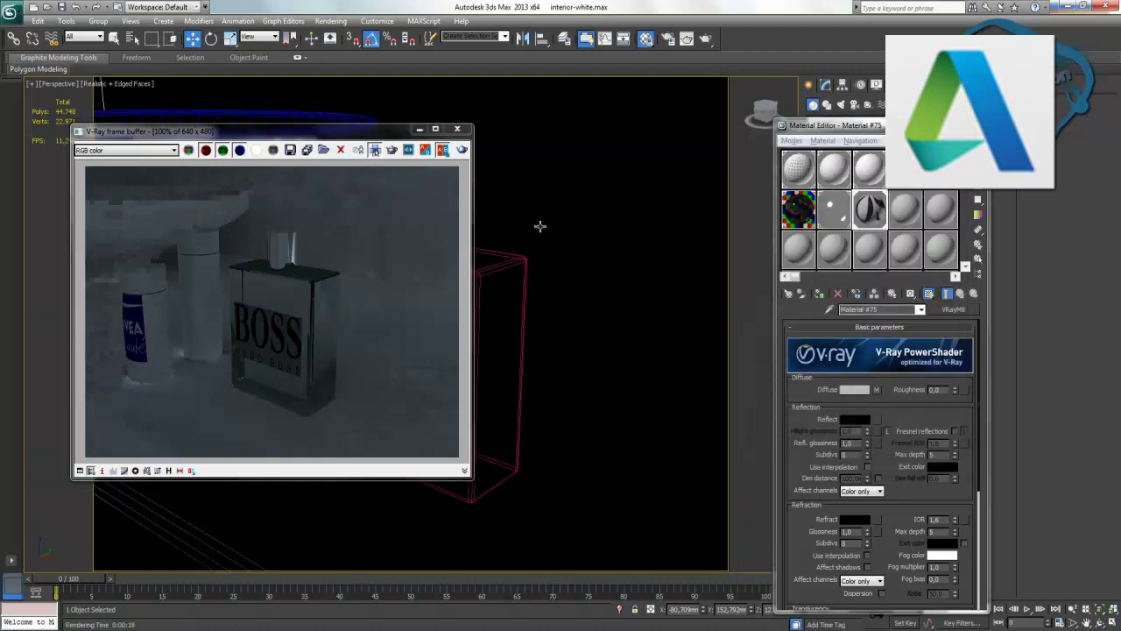
Close the V-Ray frame buffer and the V-Ray messages window after reviewing the BOSS logo render.
left_click(457, 129)
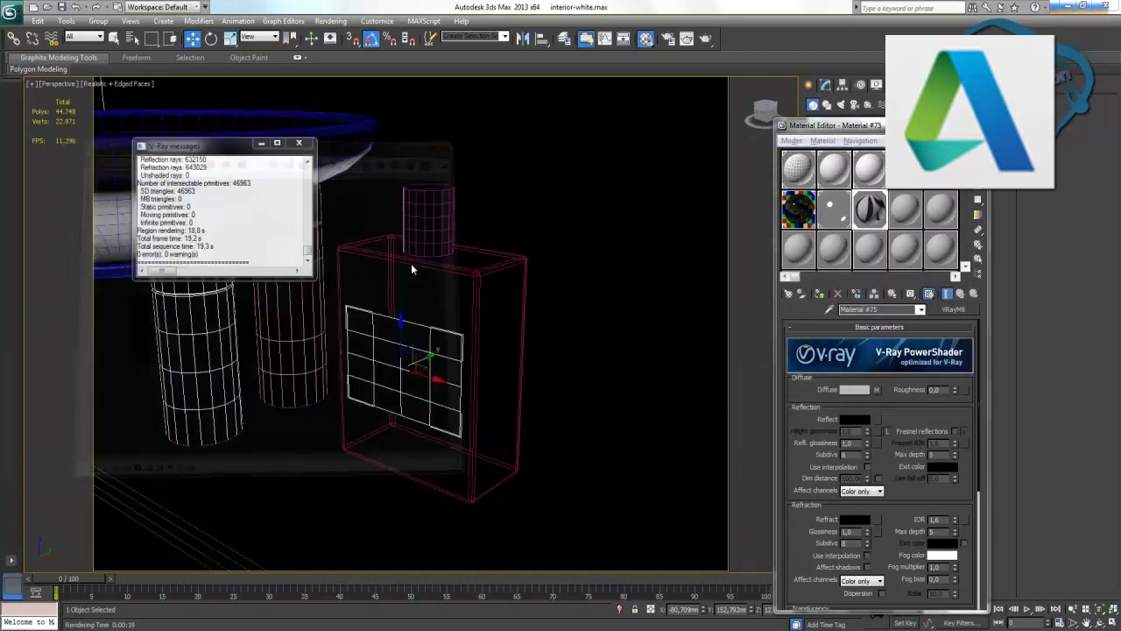
left_click(302, 143)
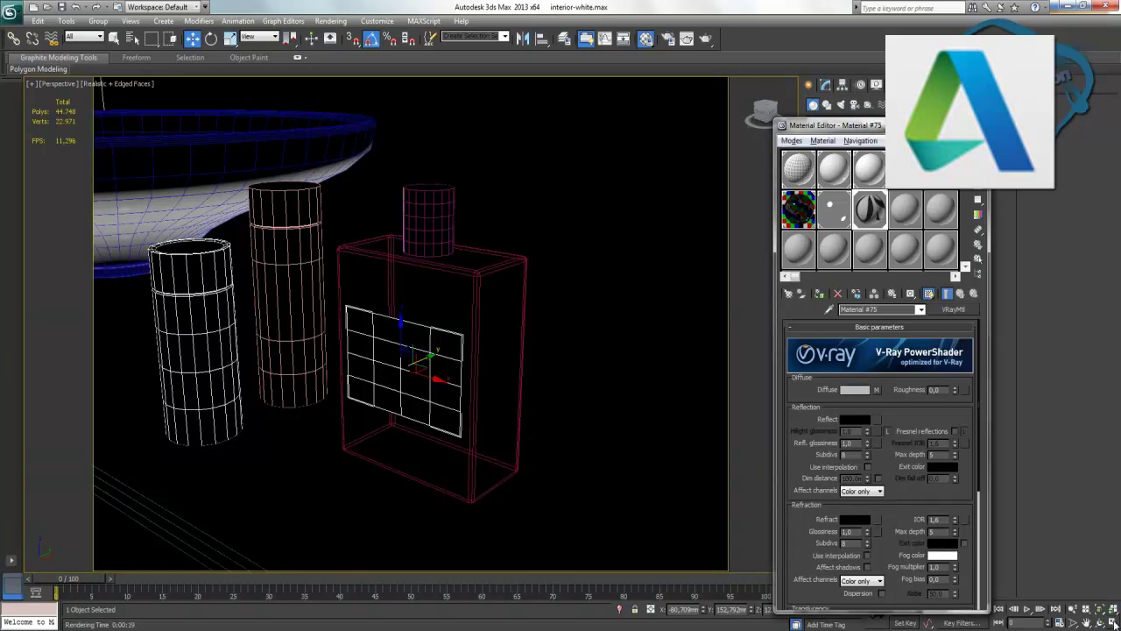
Maximize the Top viewport, frame the bottle, and close the Material Editor.
key("alt+w")
right_click(257, 194)
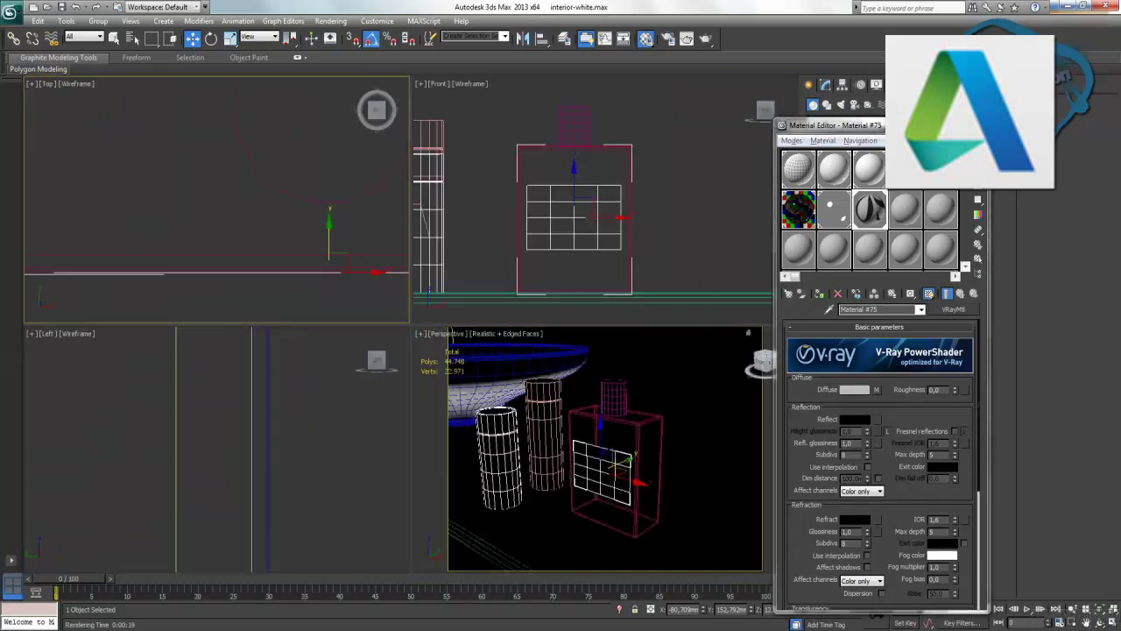
key("alt+w")
middle_click_drag(465, 234, 355, 304)
scroll(366, 305, "down", 2)
scroll(366, 304, "down", 3)
scroll(368, 304, "down", 2)
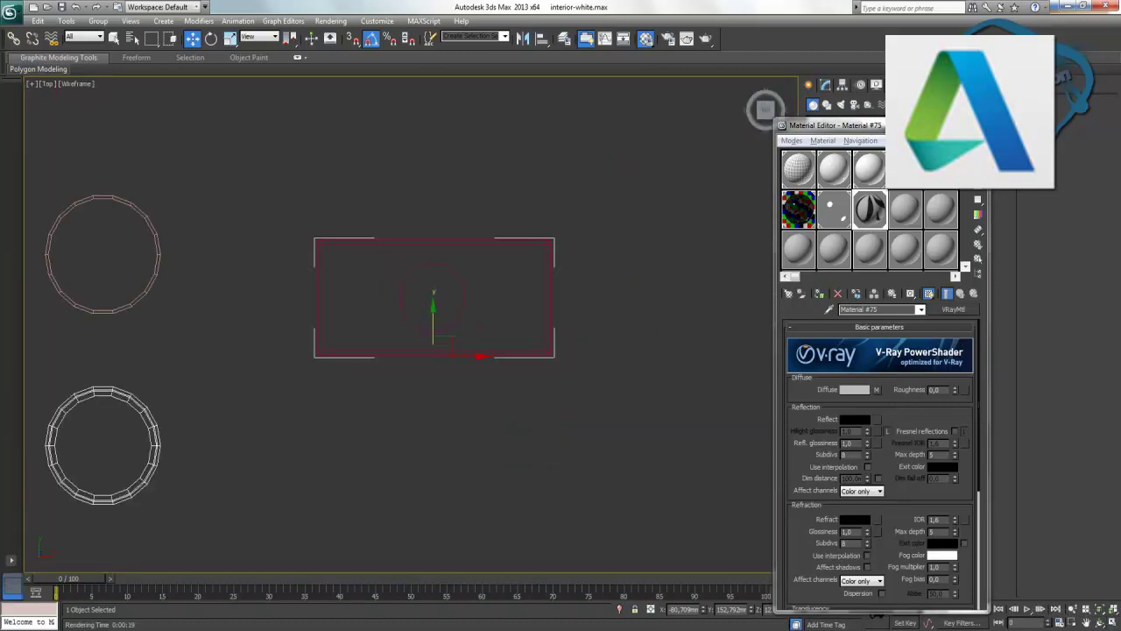
key("m")
Draw a new box over the bottle outline in the Top view.
left_click(829, 162)
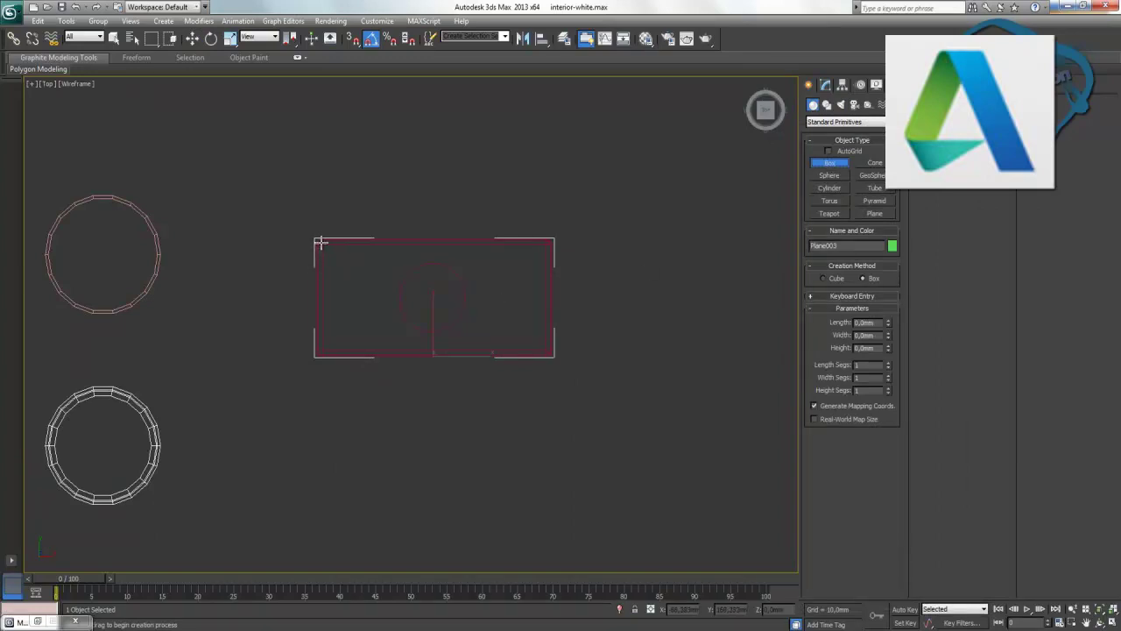
scroll(487, 337, "up", 5)
key("z")
left_click_drag(89, 181, 727, 484)
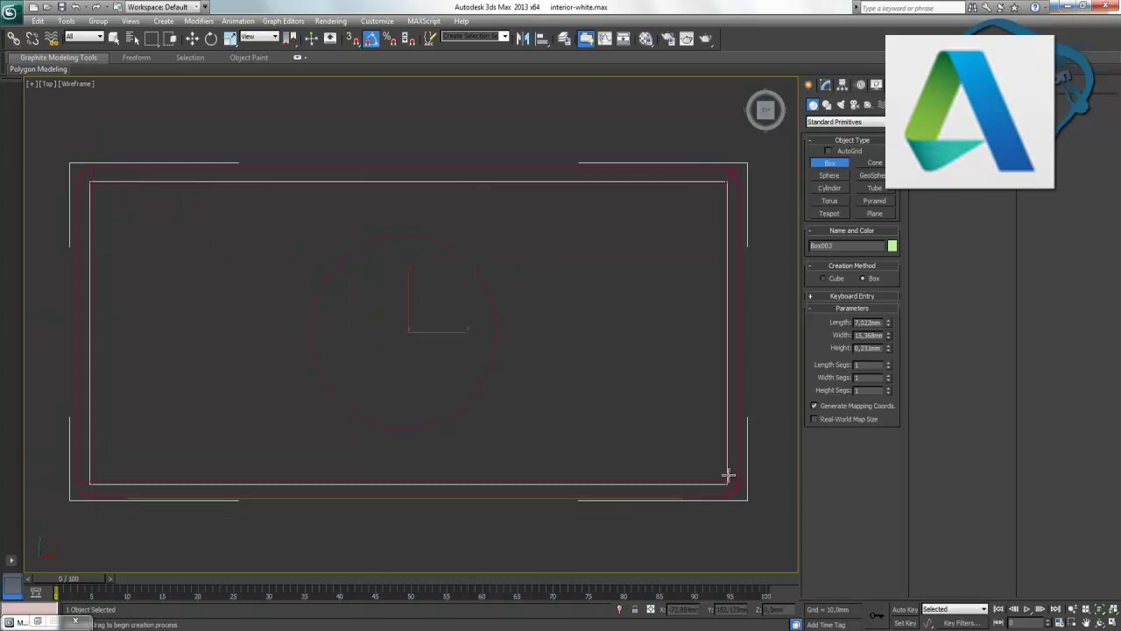
left_click(726, 441)
left_click(192, 38)
In the maximized Front view, move the new box down to the bottle's base and raise its height.
left_click(1111, 622)
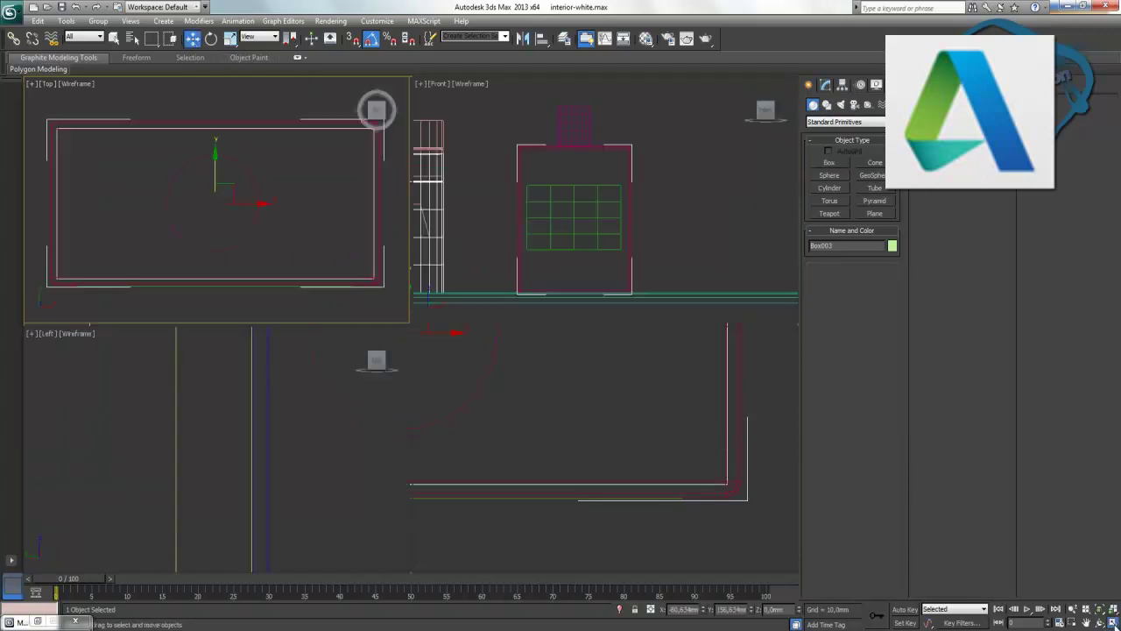
right_click(641, 208)
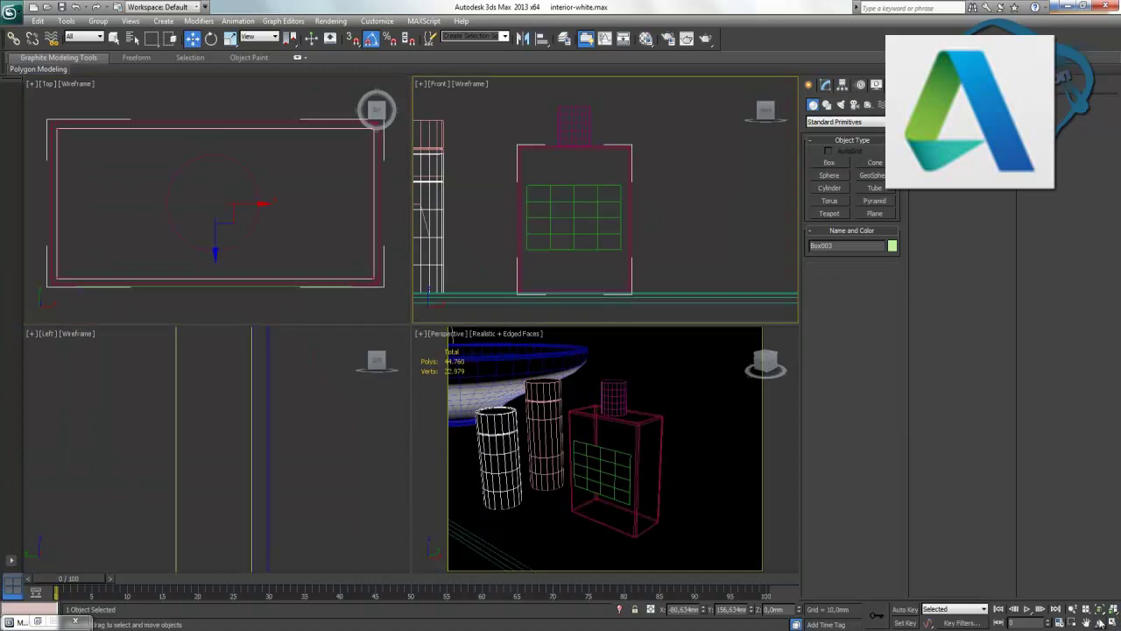
key("alt+w")
scroll(573, 327, "down", 5)
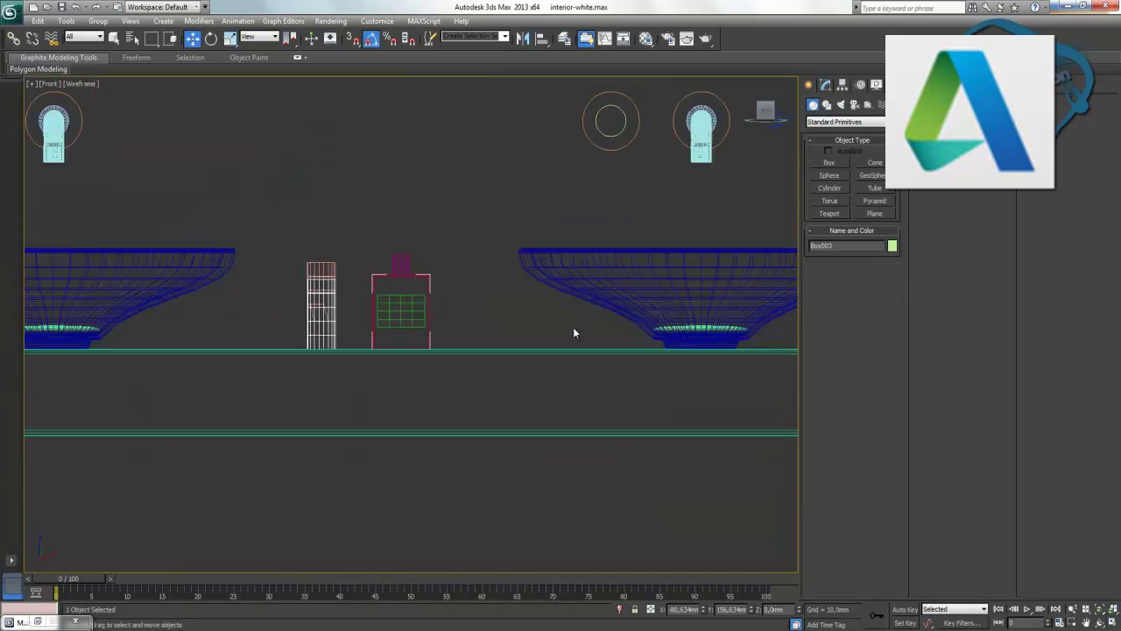
scroll(573, 327, "down", 3)
left_click_drag(406, 446, 408, 325)
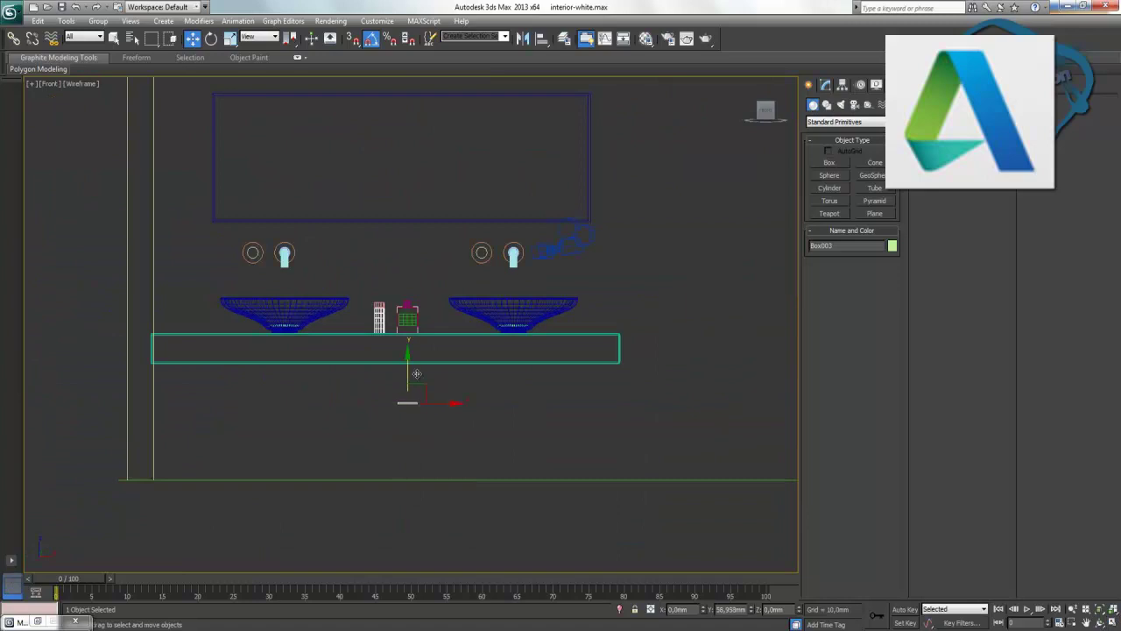
scroll(421, 325, "up", 5)
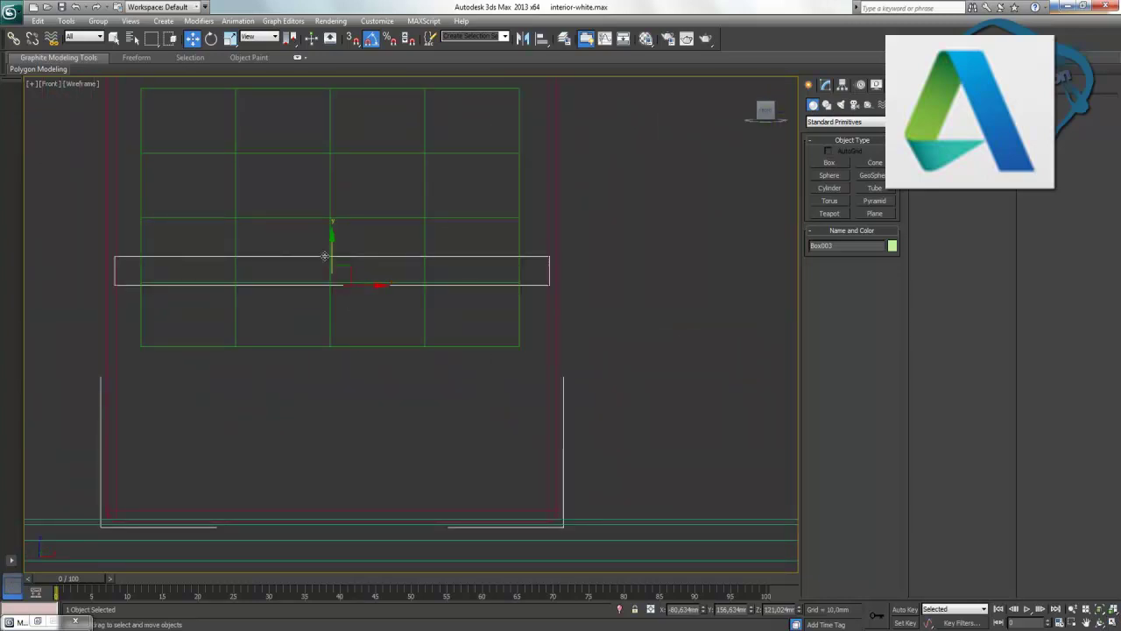
left_click_drag(331, 248, 310, 474)
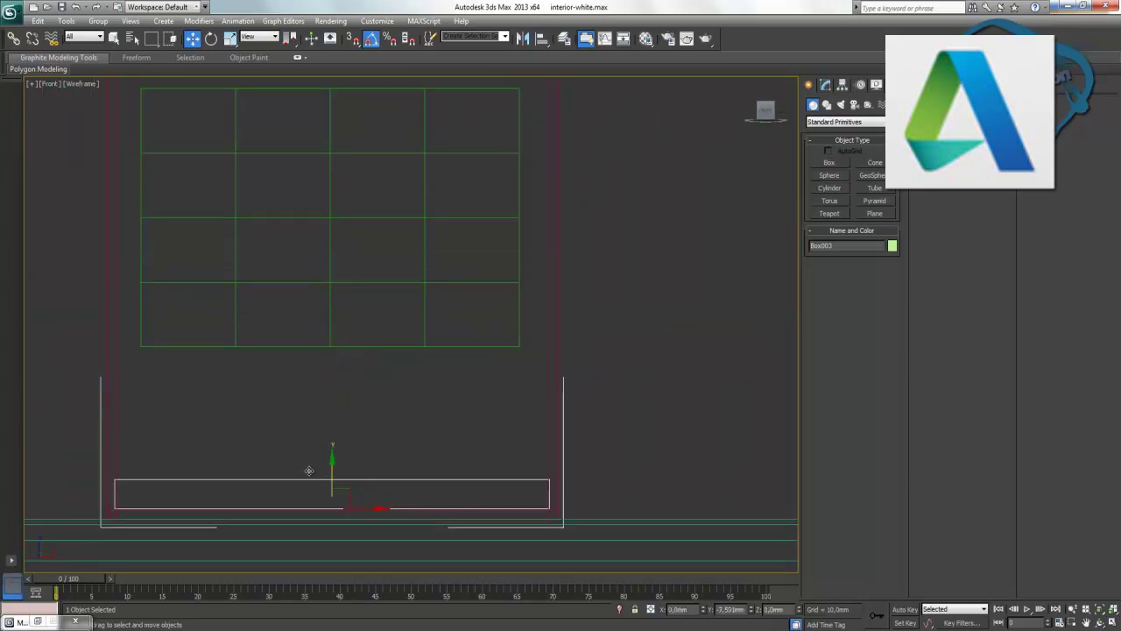
scroll(671, 381, "down", 3)
middle_click_drag(637, 285, 732, 345)
left_click(827, 85)
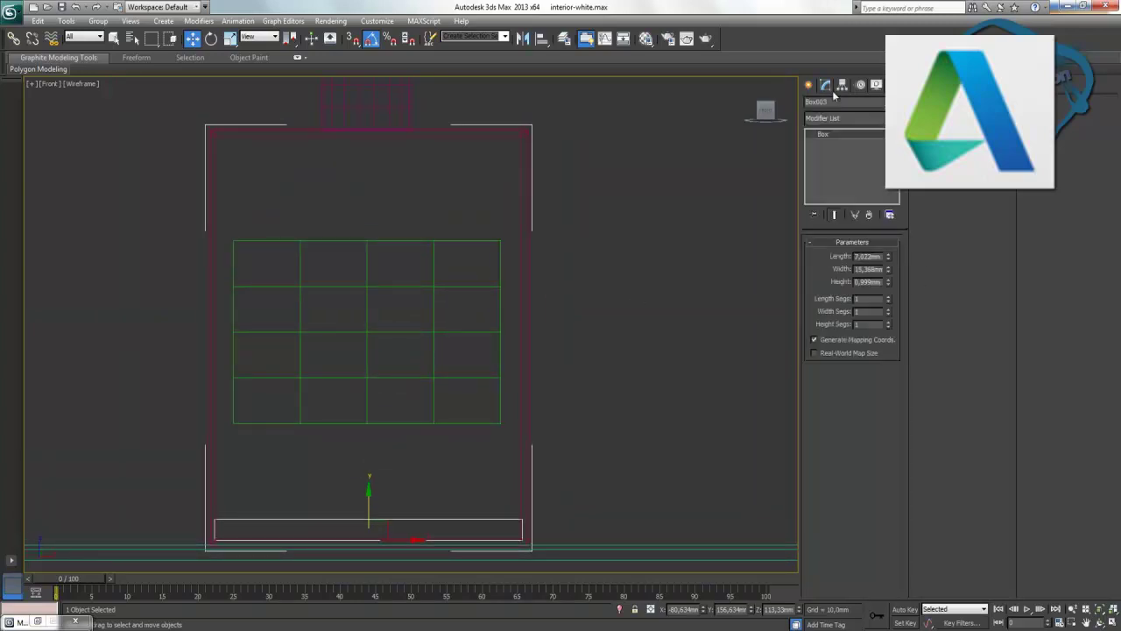
left_click_drag(889, 284, 898, 96)
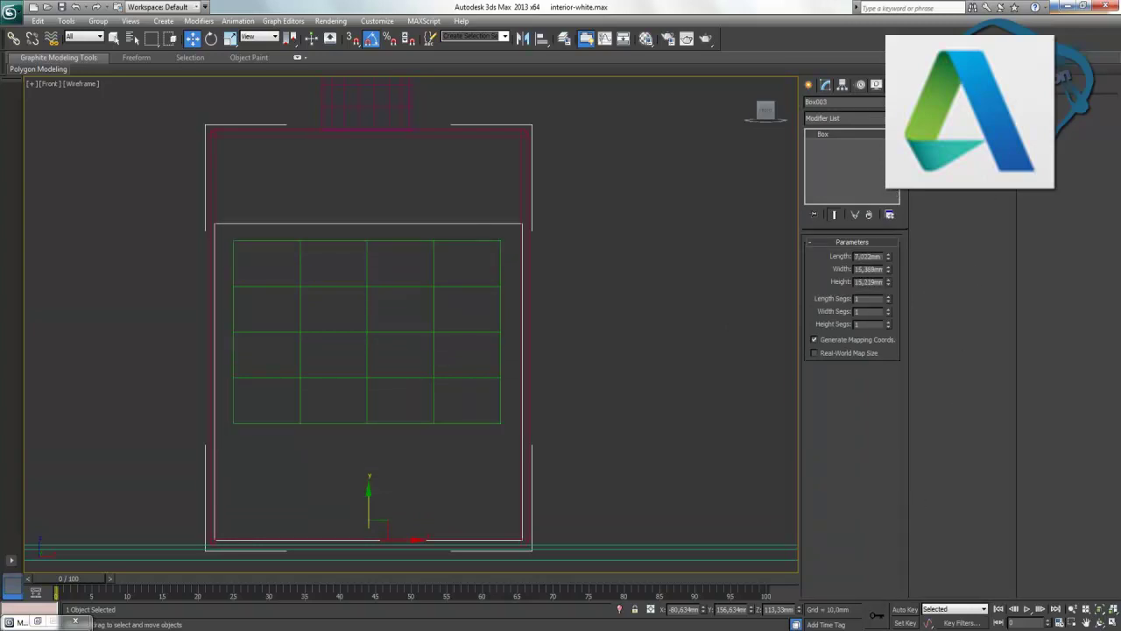
Maximize the Perspective viewport and reopen the Material Editor.
left_click(1113, 622)
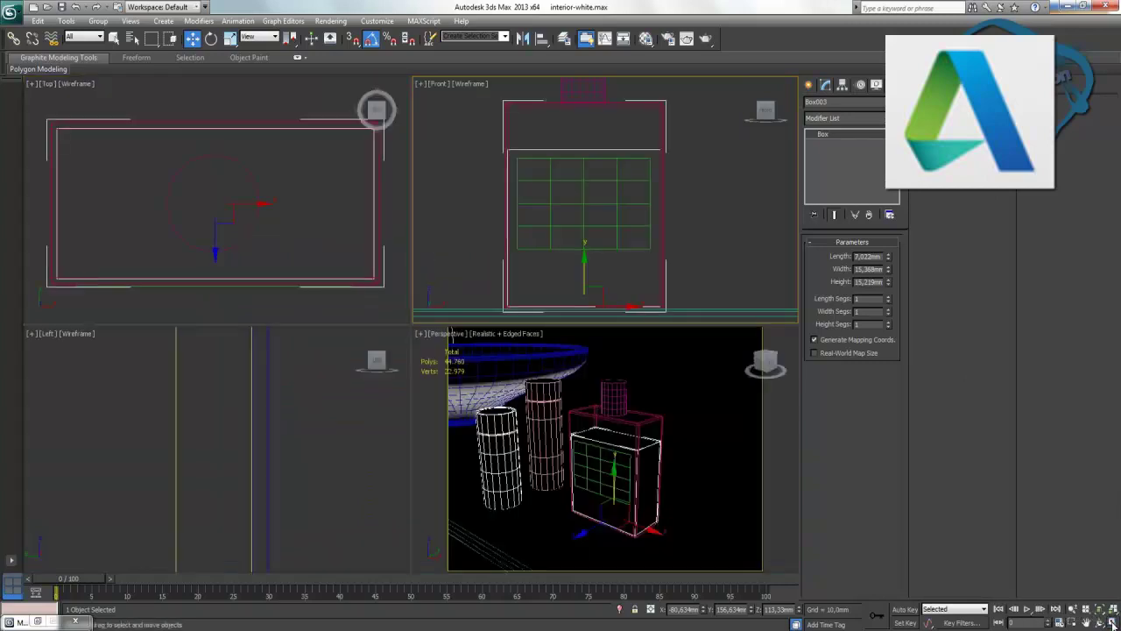
right_click(685, 427)
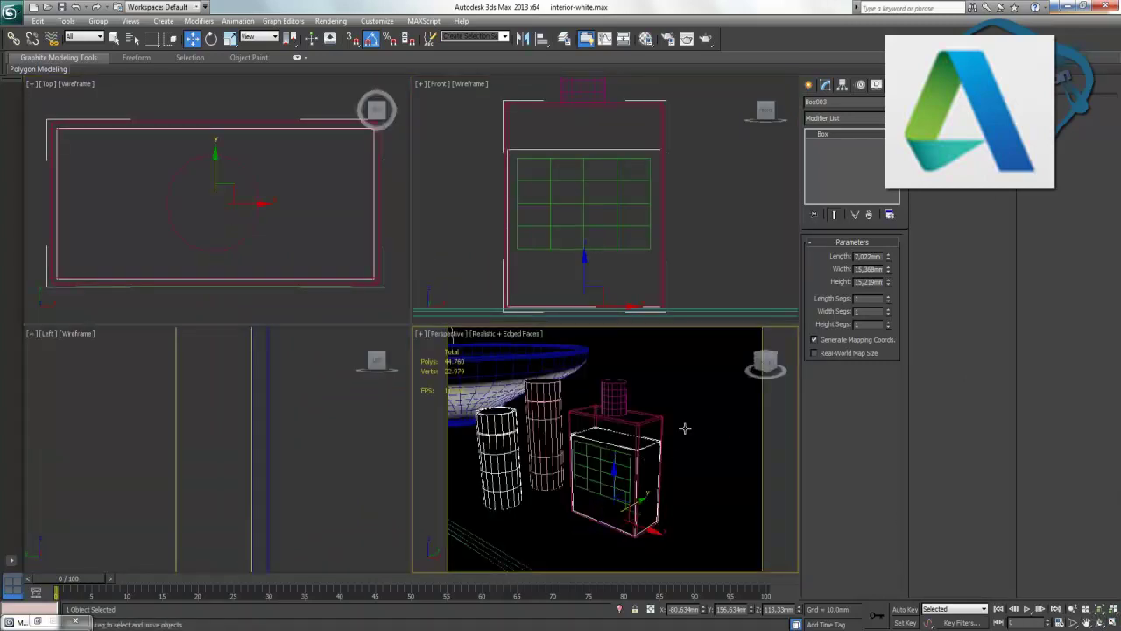
key("alt+w")
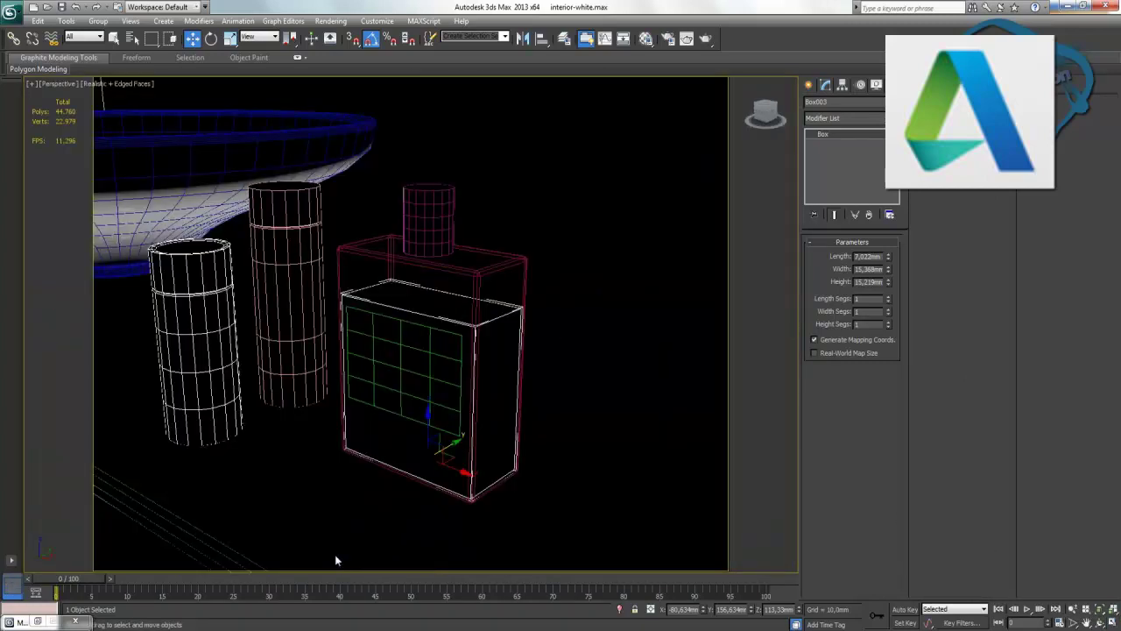
key("m")
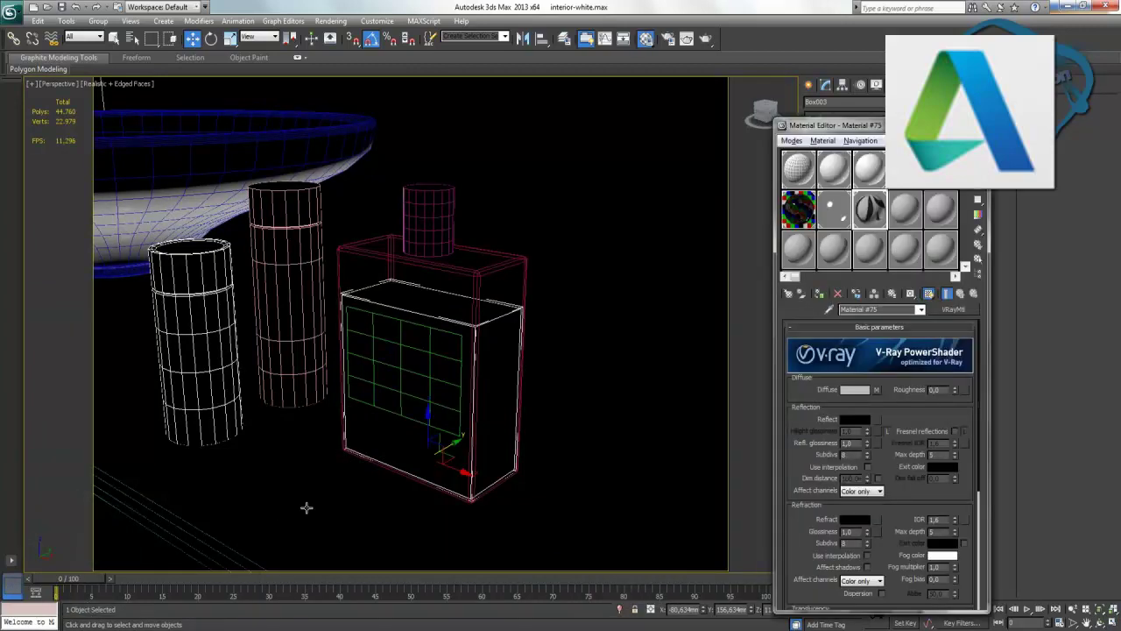
Create a VRayMtl named sivi in an empty slot with a pure white diffuse colour.
left_click(920, 222)
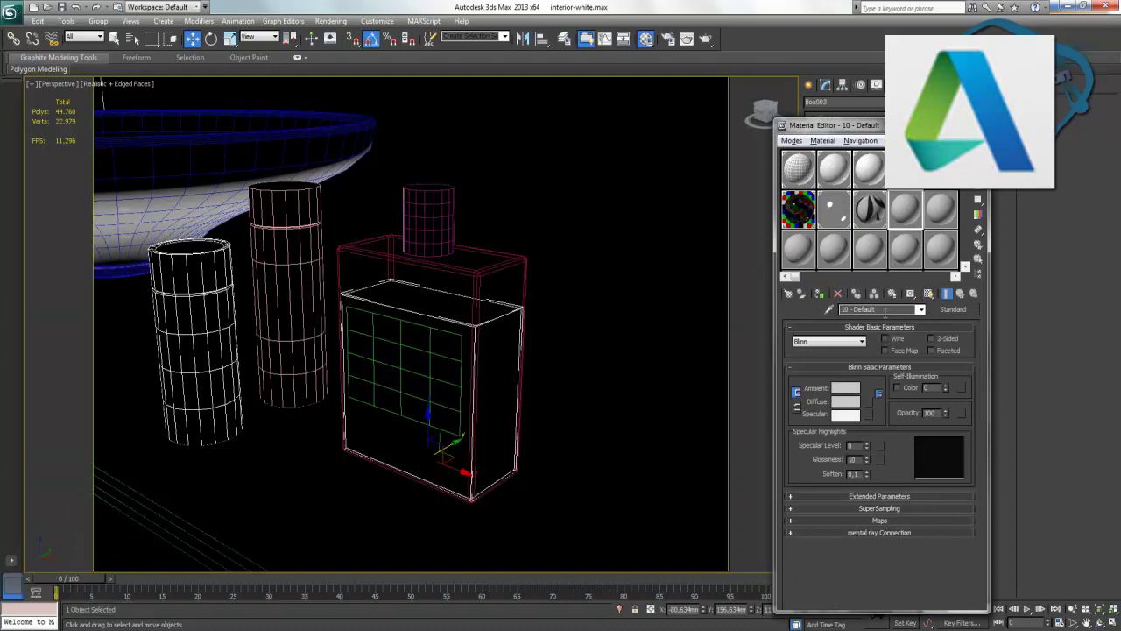
type("sivi")
left_click(949, 310)
double_click(490, 459)
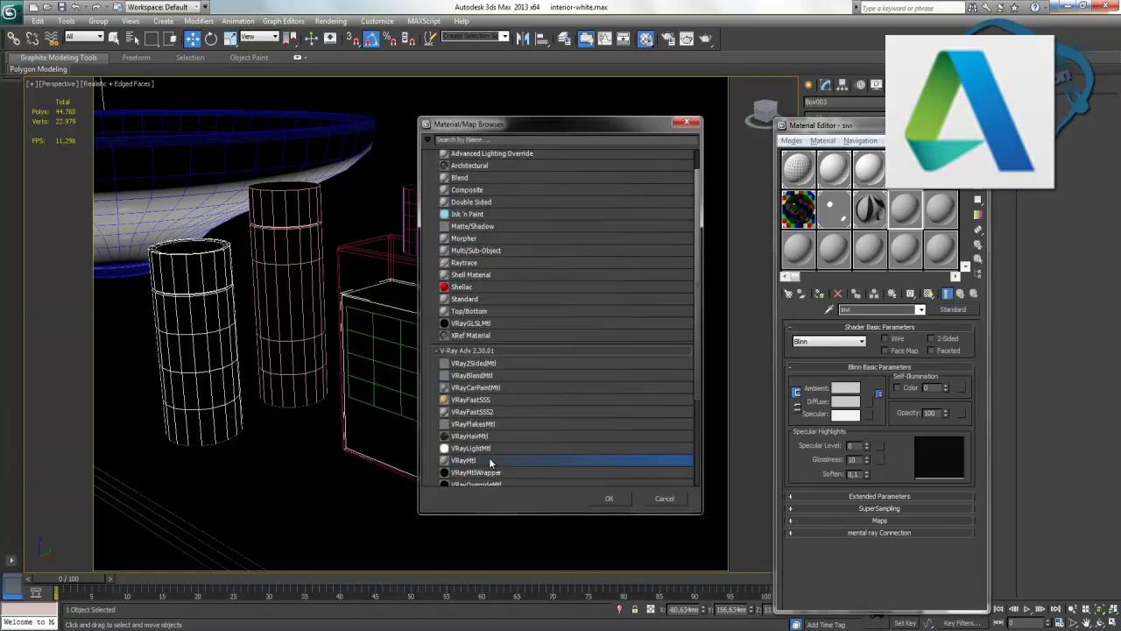
left_click(851, 391)
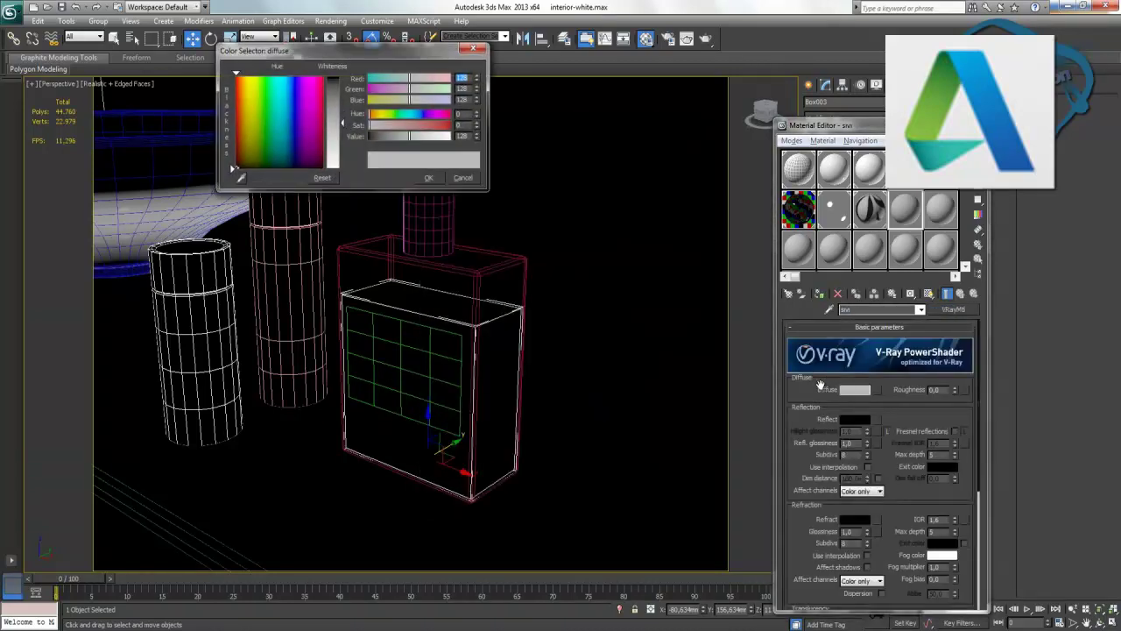
left_click_drag(340, 119, 350, 175)
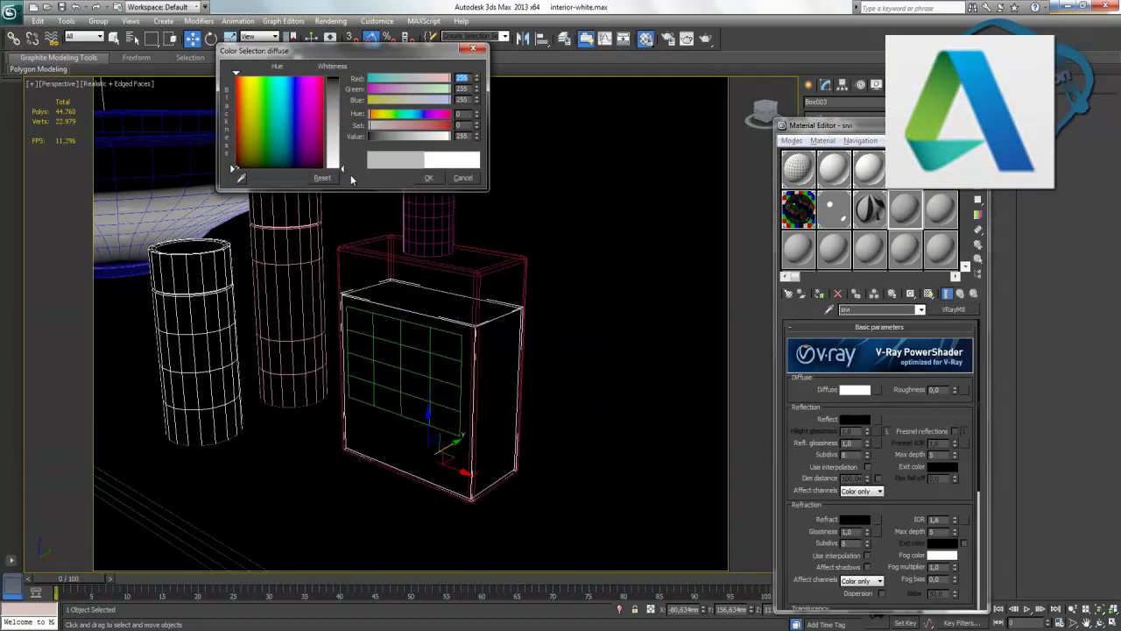
left_click(428, 178)
Set sivi's refraction to white, reflection to dark grey 15, and adjust Hilight glossiness.
left_click(851, 520)
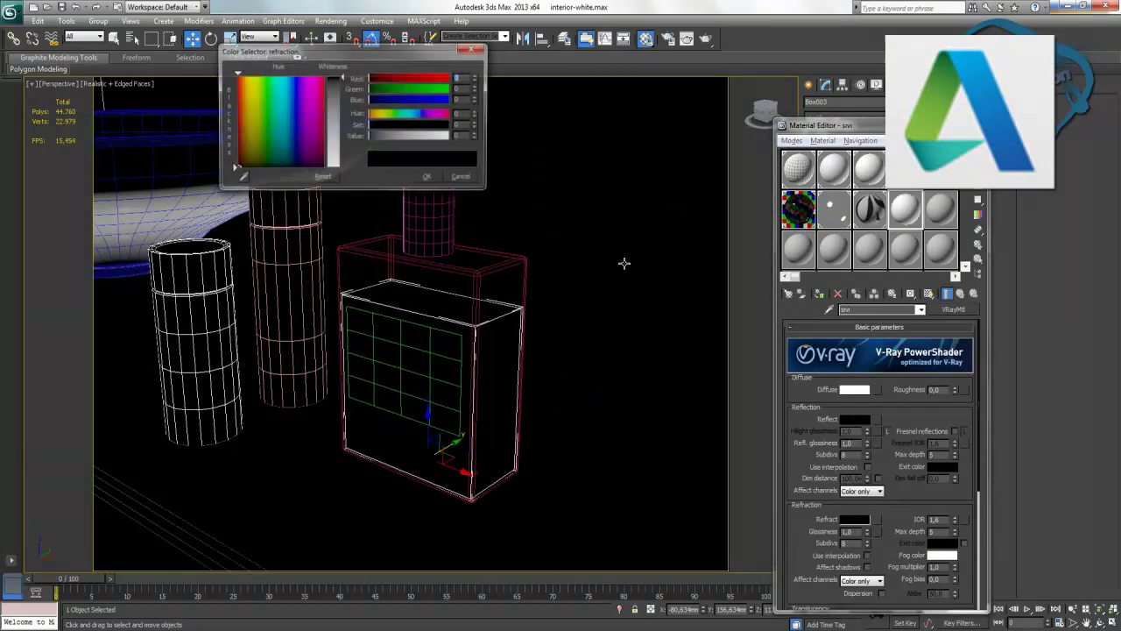
left_click_drag(344, 79, 346, 169)
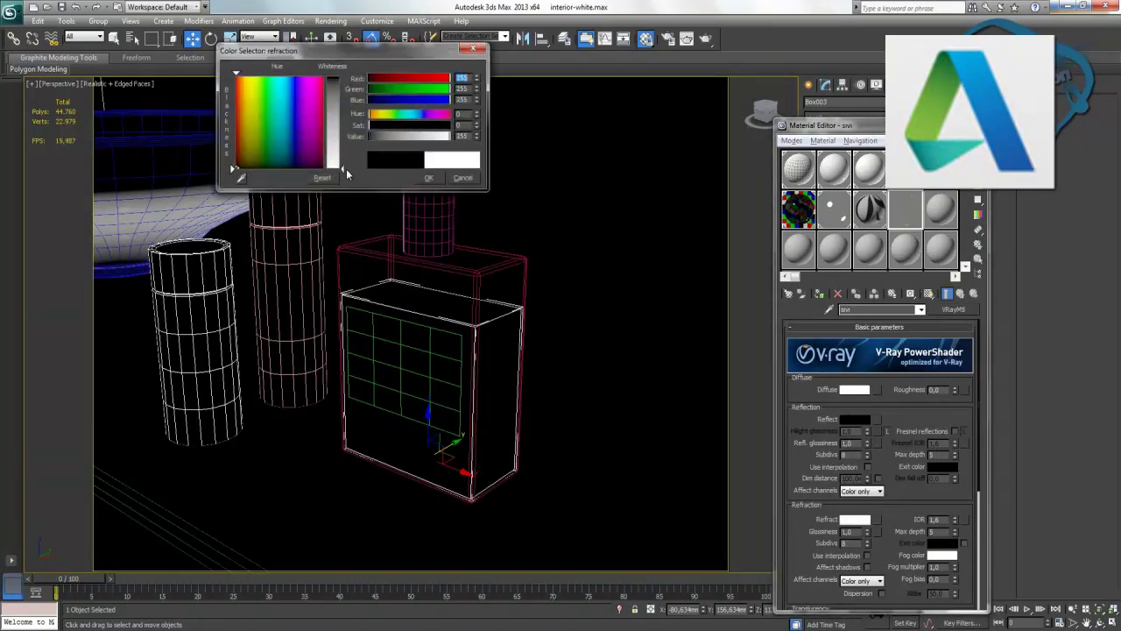
left_click(429, 178)
left_click(857, 420)
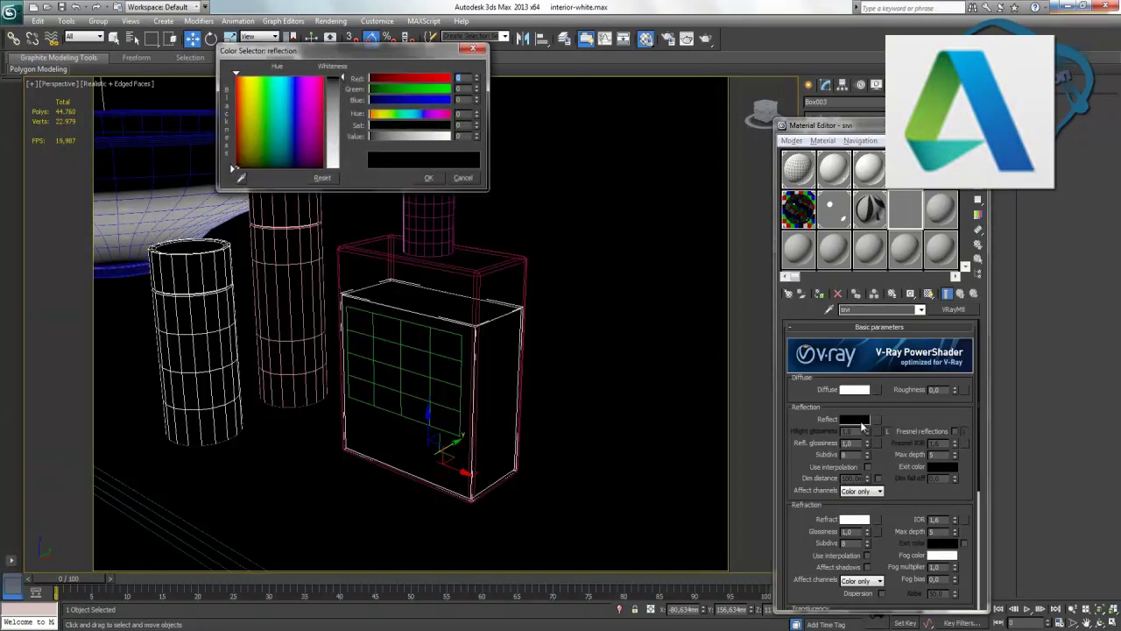
key("Tab")
type("15")
key("Tab")
type("15")
key("Return")
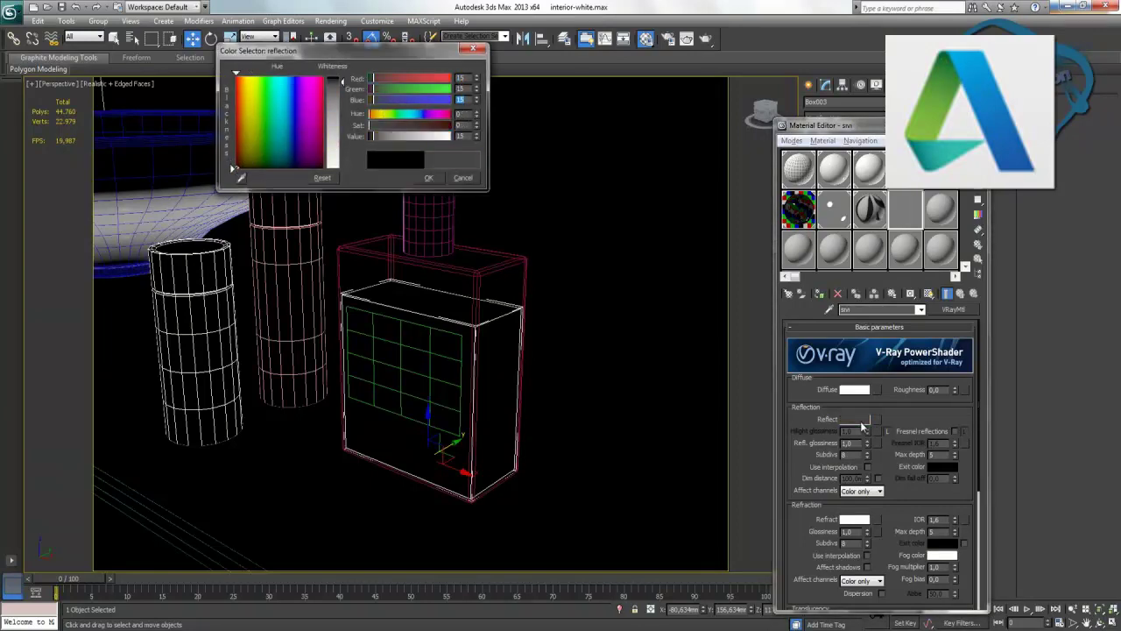
left_click(429, 178)
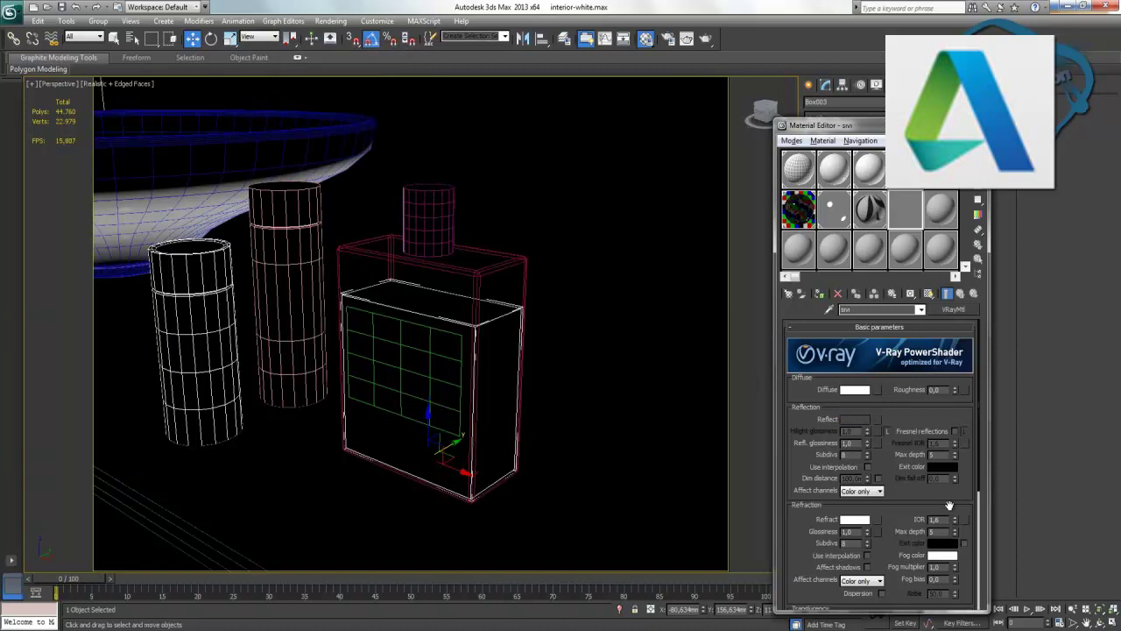
double_click(847, 432)
left_click_drag(784, 529, 813, 410)
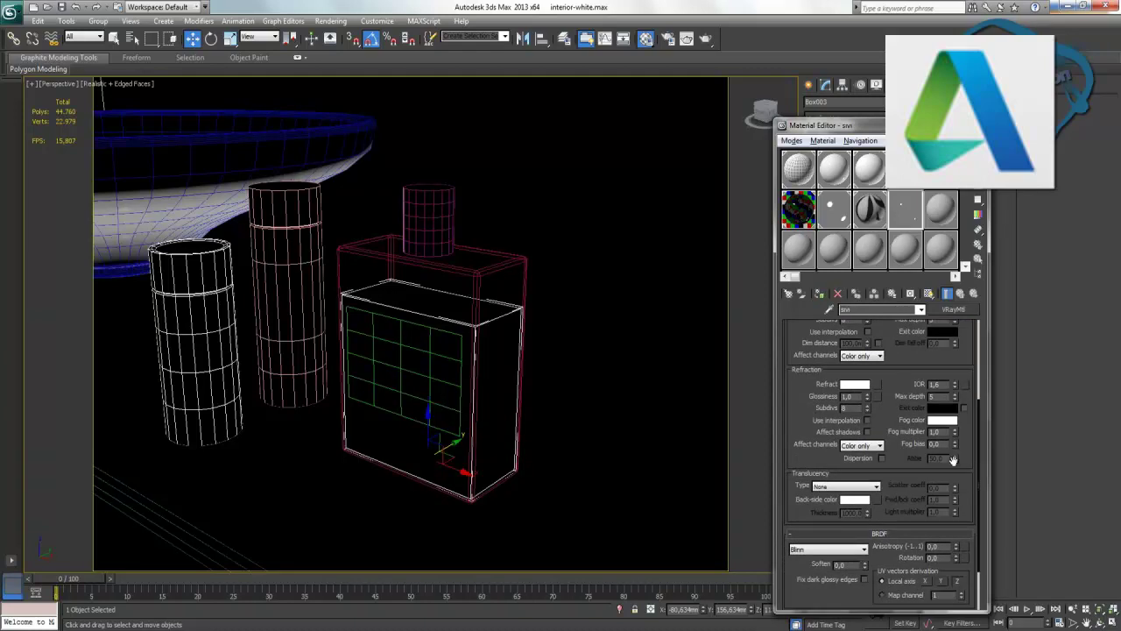
Set a bright red refraction fog colour and assign sivi to the selected box.
left_click(942, 420)
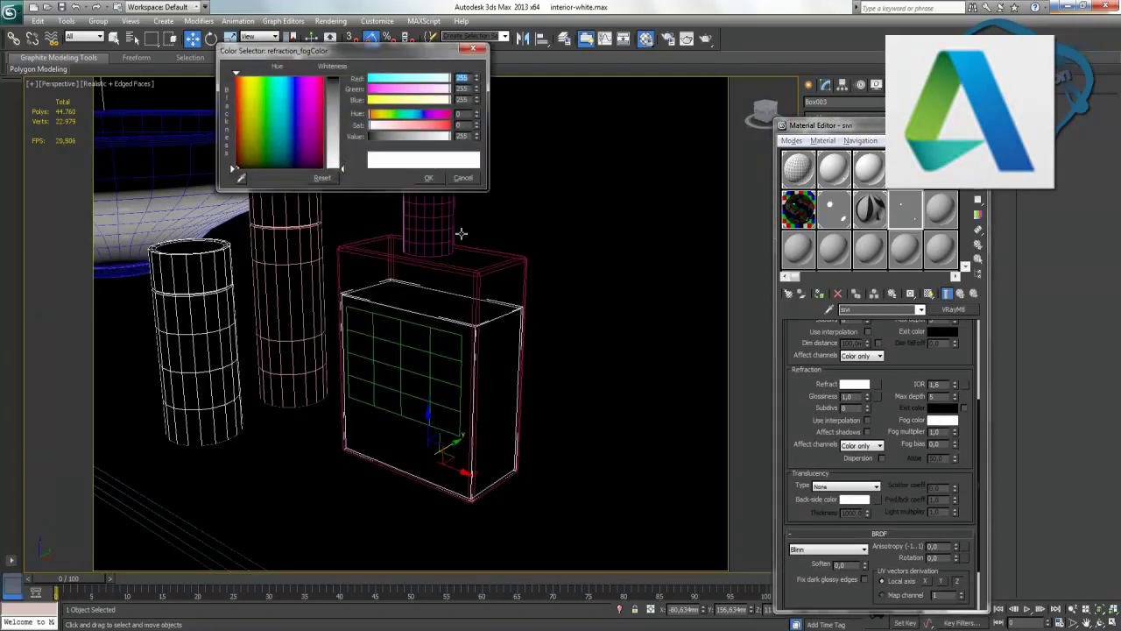
left_click(238, 83)
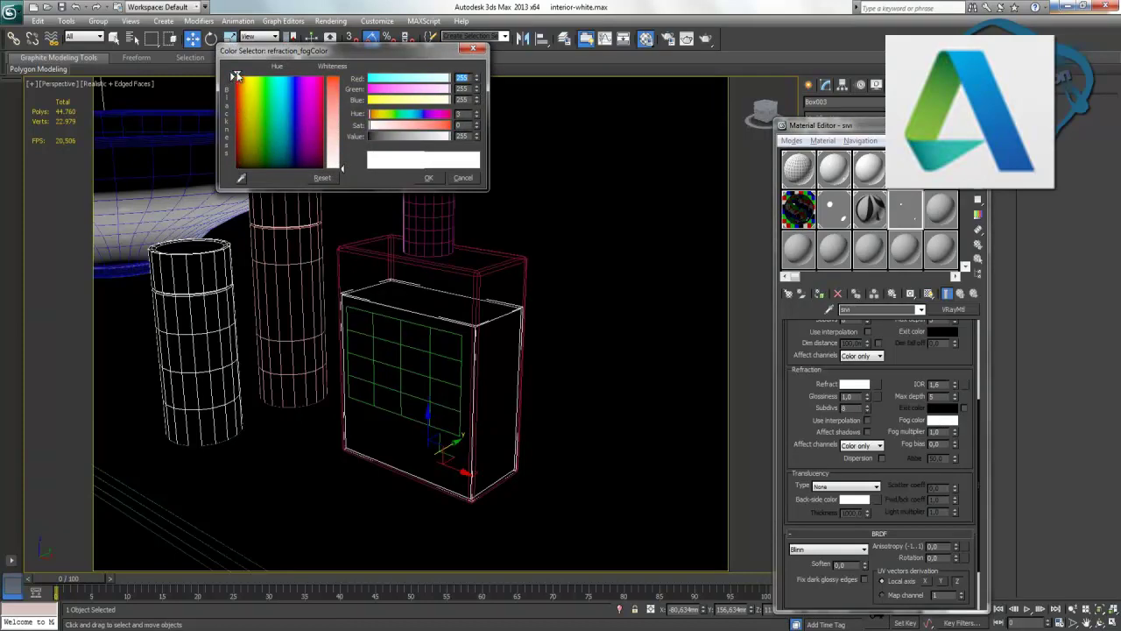
left_click_drag(344, 173, 339, 76)
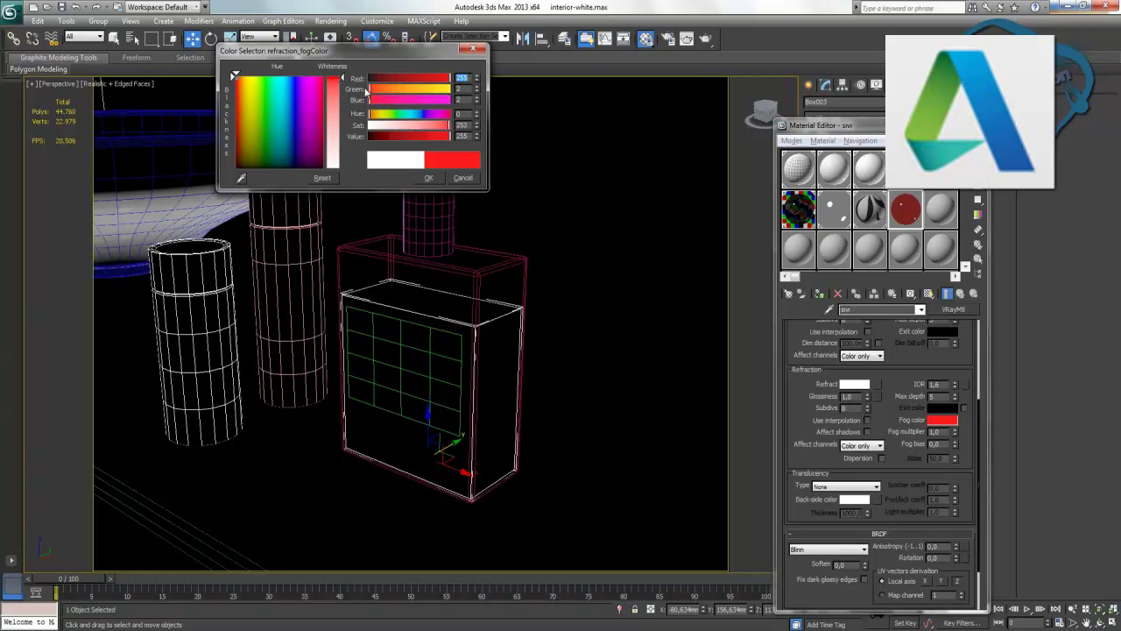
left_click(429, 179)
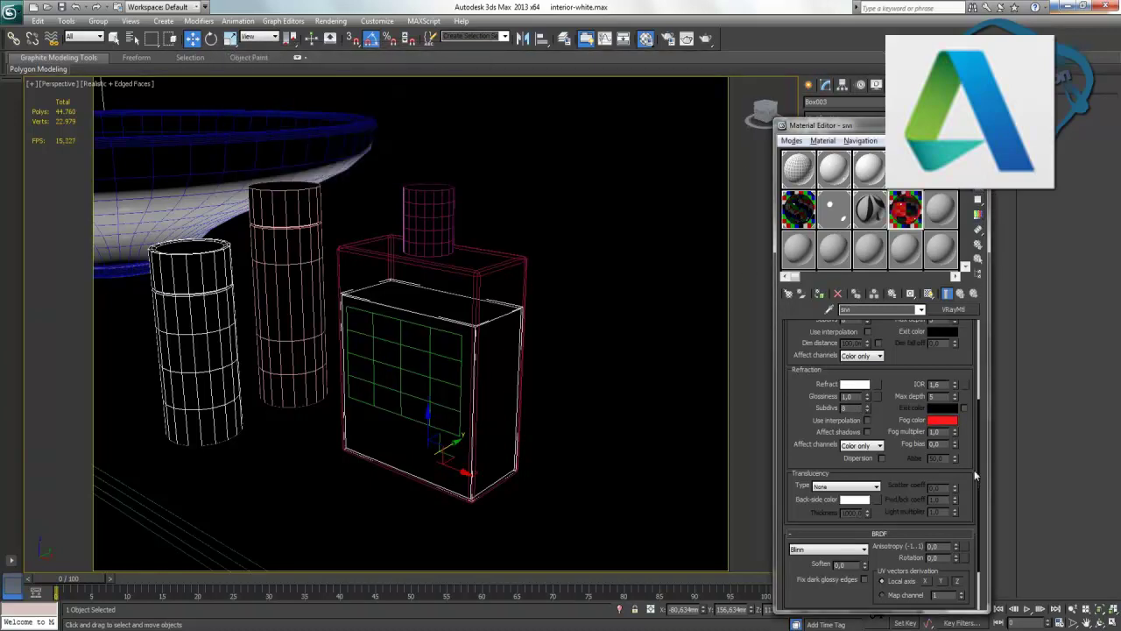
left_click(820, 296)
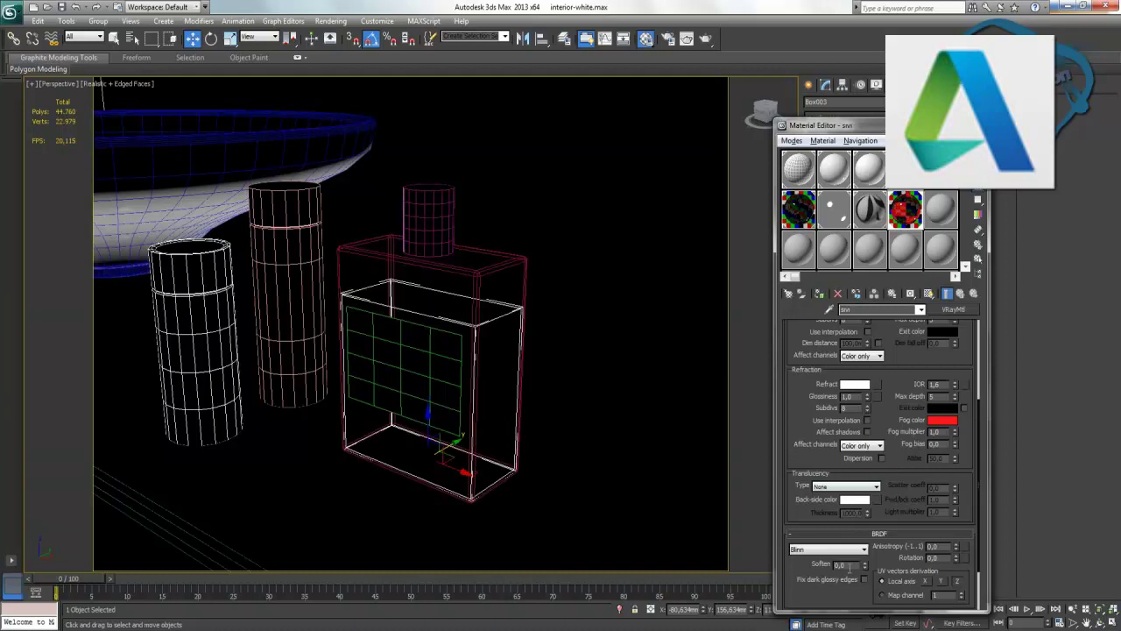
left_click(874, 533)
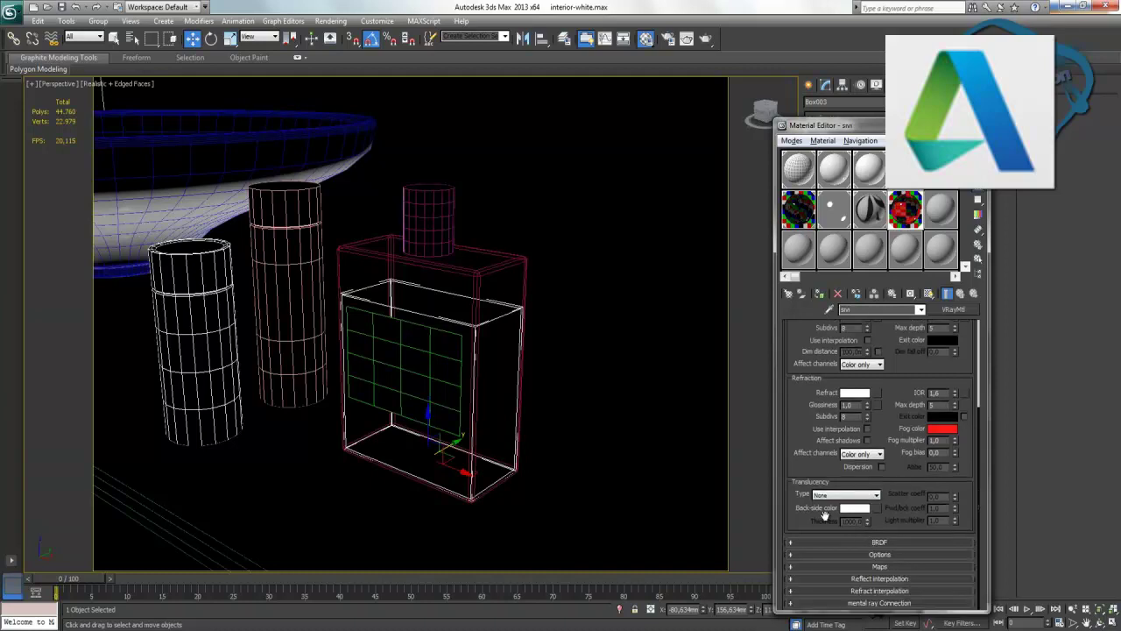
Give the sivi material a Noise bump map and test-render the Perspective view.
left_click(881, 568)
left_click(876, 565)
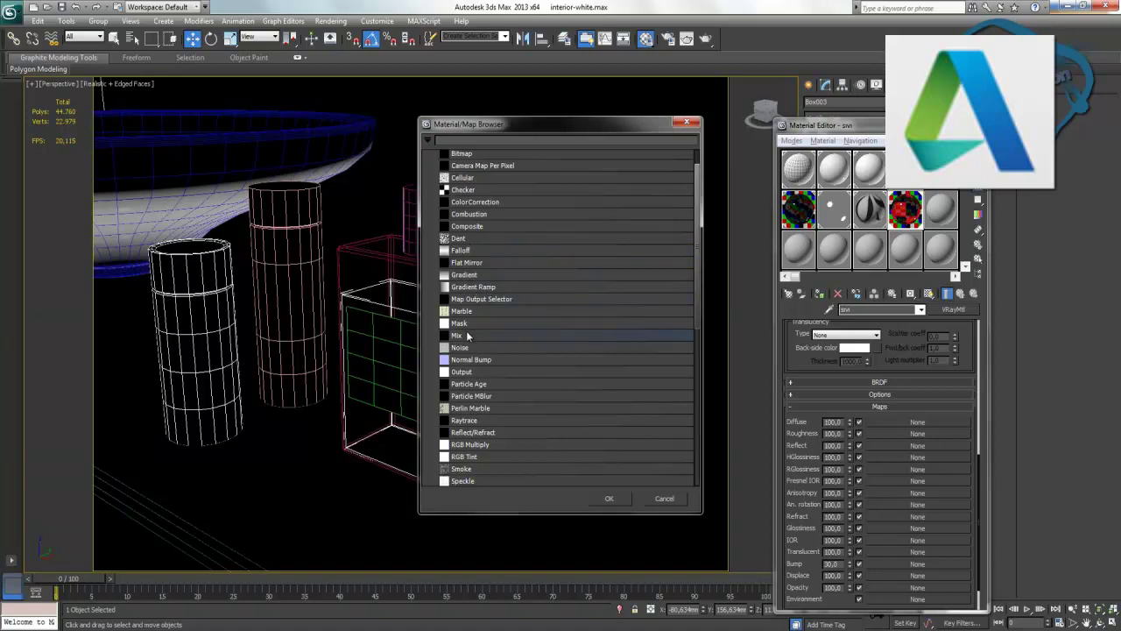
double_click(471, 348)
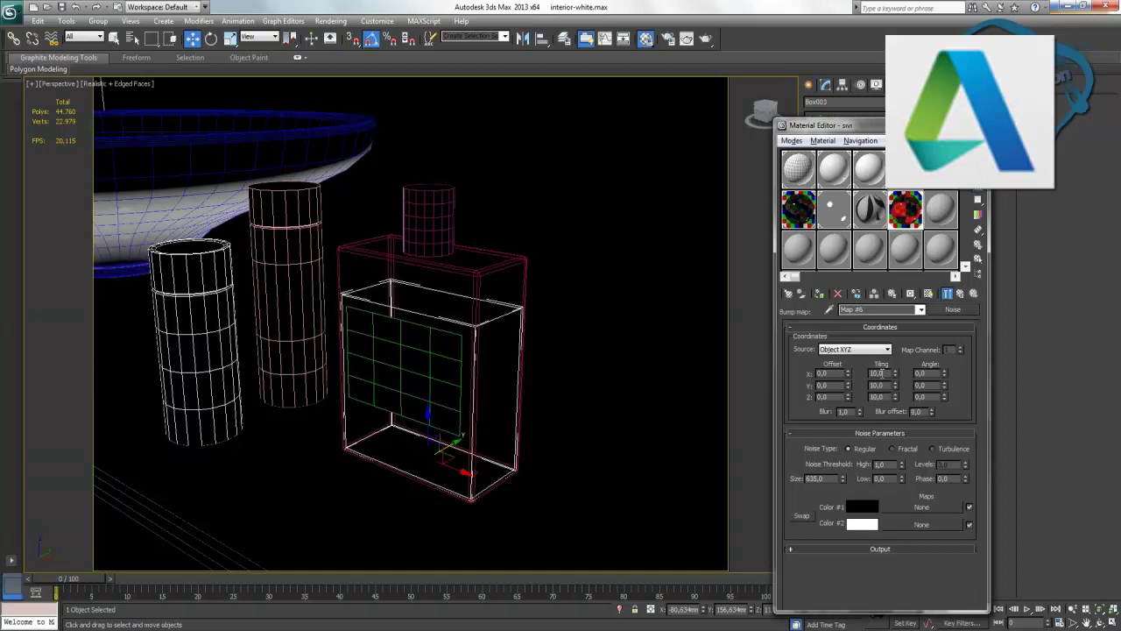
key("shift+q")
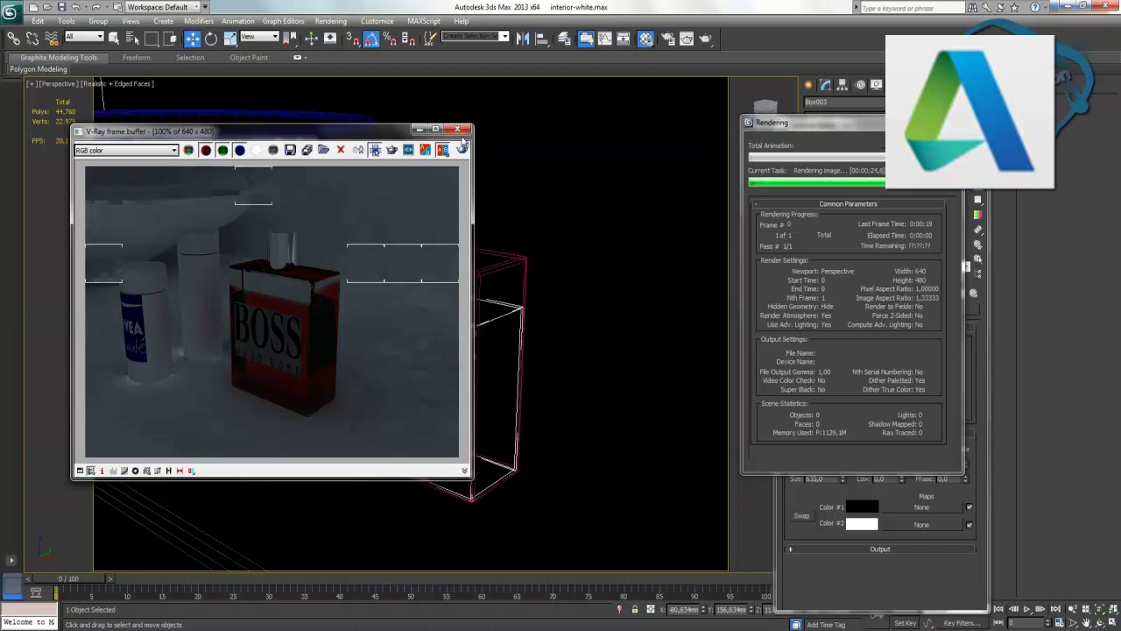
Close the frame buffer, switch the viewport to Camera001, and render a test image.
left_click(460, 131)
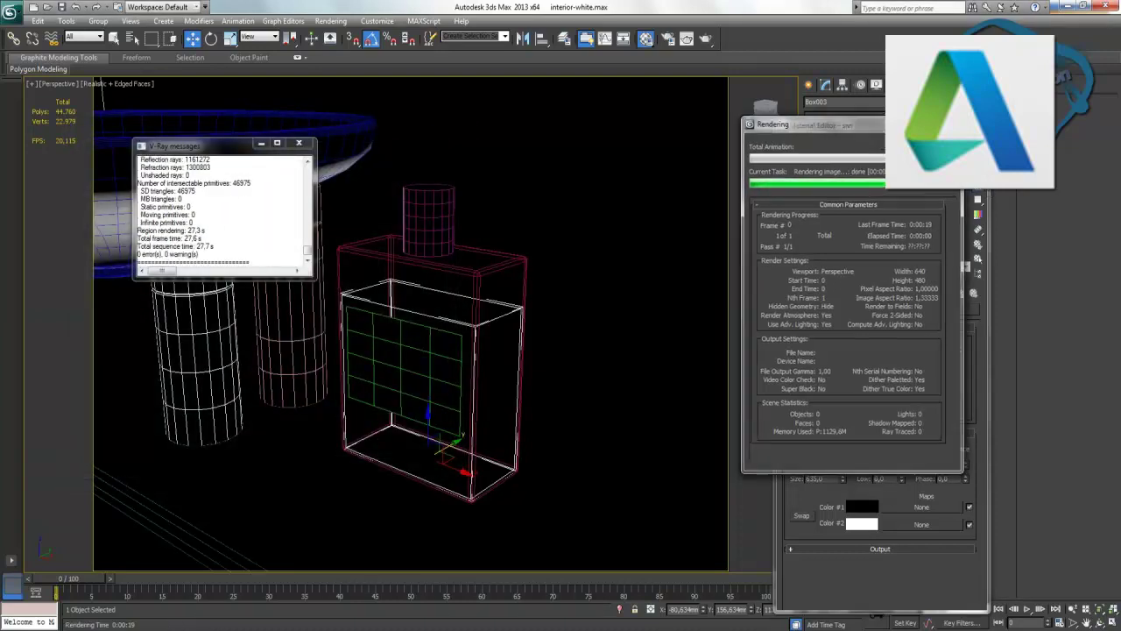
key("c")
key("shift+q")
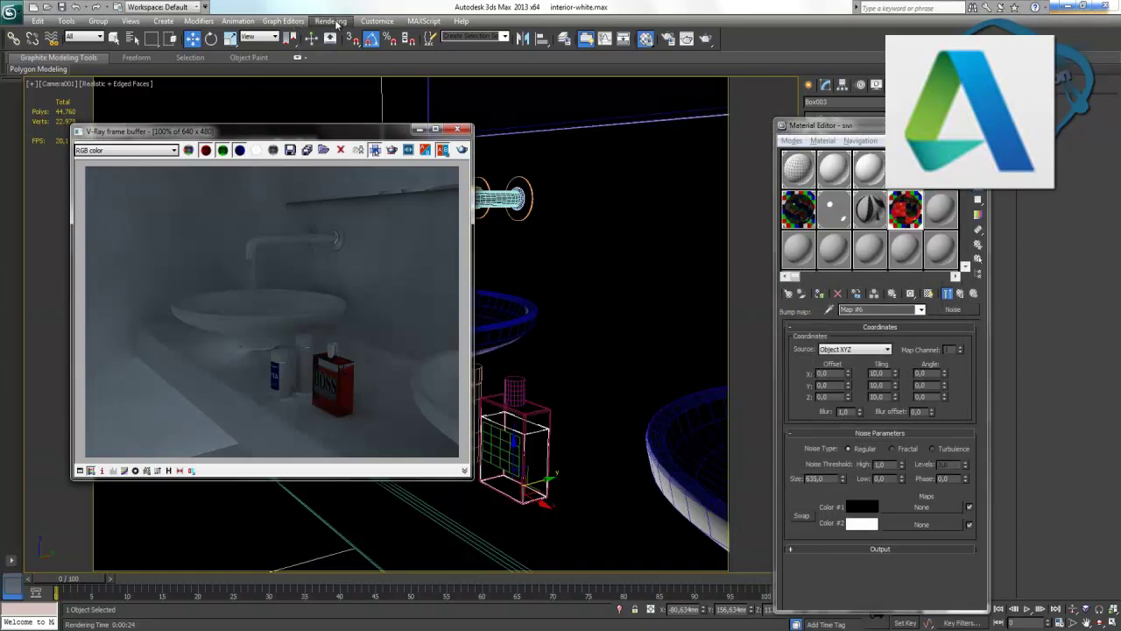
In Render Setup, set the GI environment override colour to pure white and render.
left_click(331, 21)
left_click(368, 50)
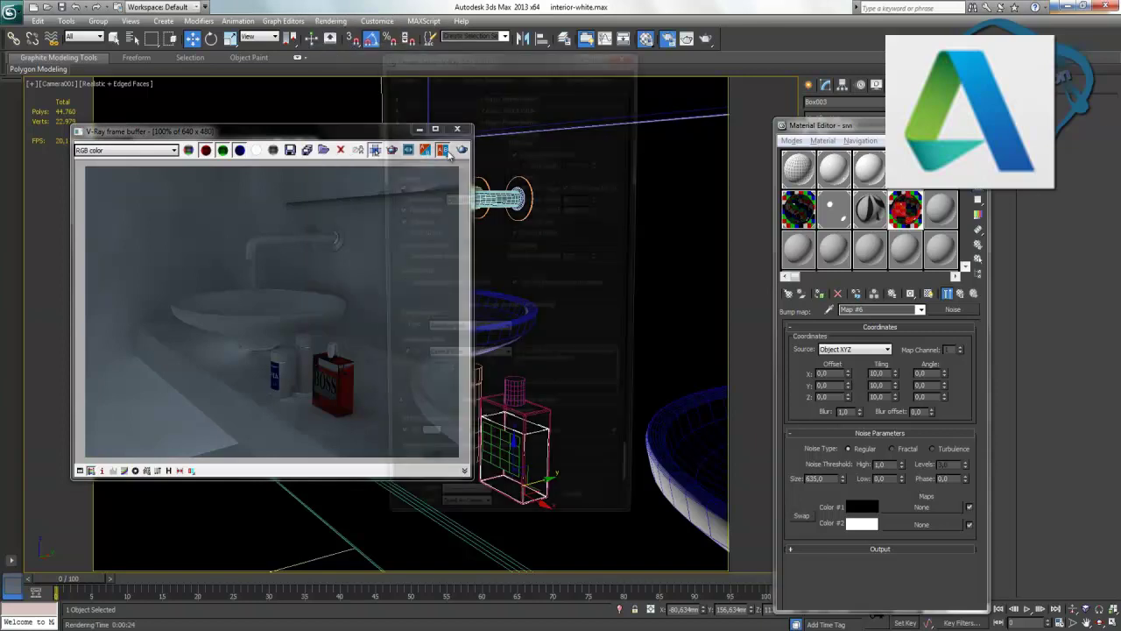
left_click(516, 132)
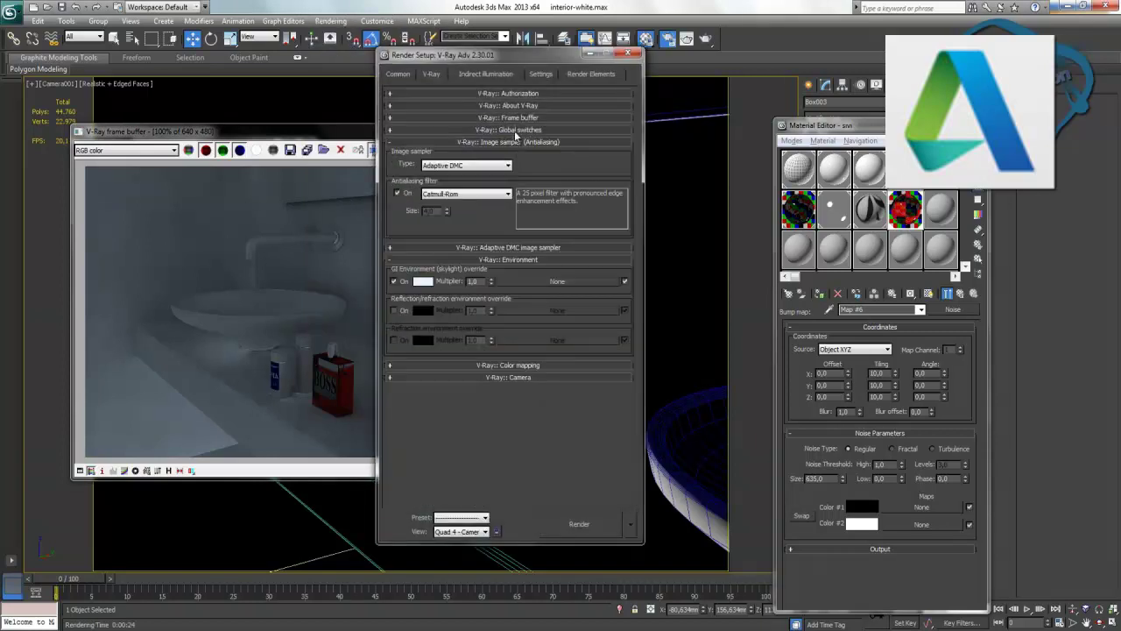
left_click(420, 282)
left_click_drag(342, 155, 343, 167)
left_click(428, 178)
left_click(598, 528)
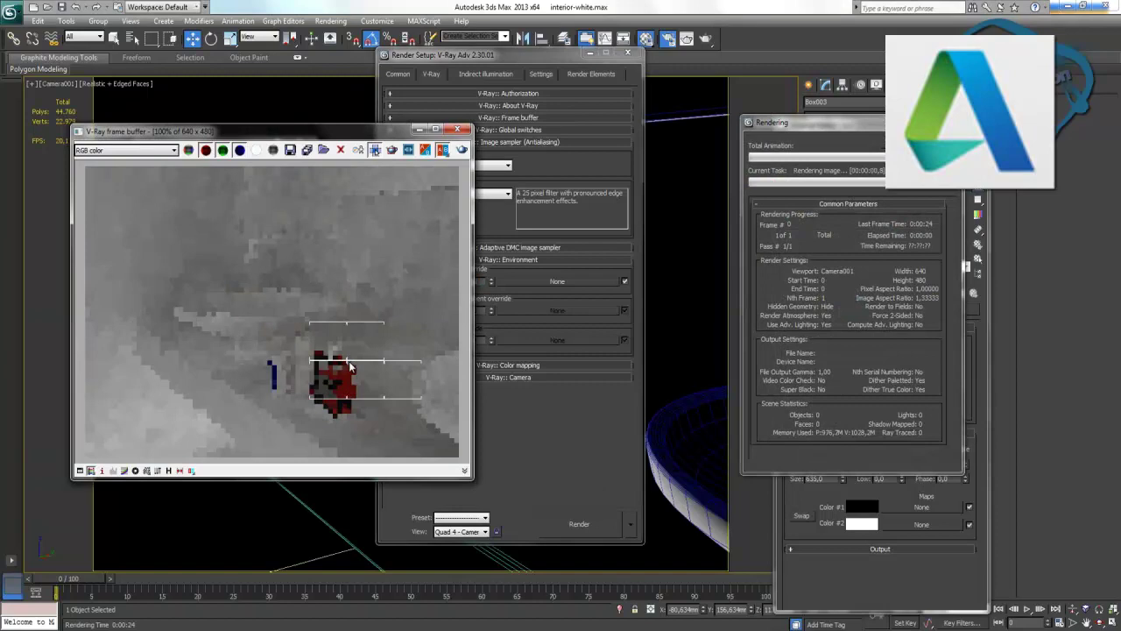
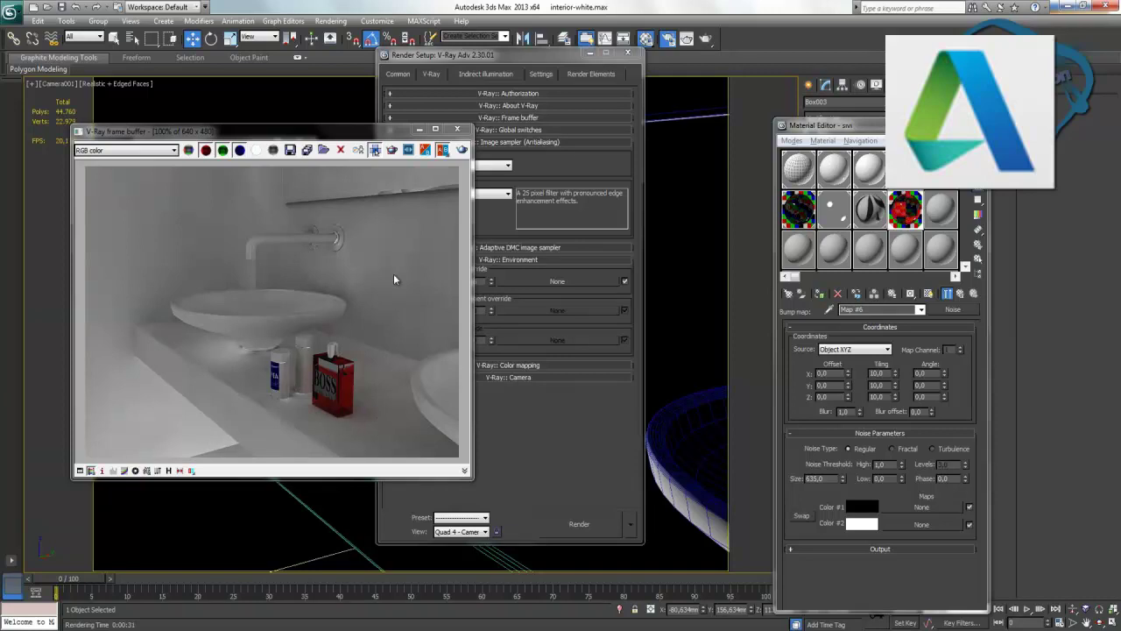
Close the V-Ray frame buffer, render log, Render Setup and Material Editor.
left_click(458, 129)
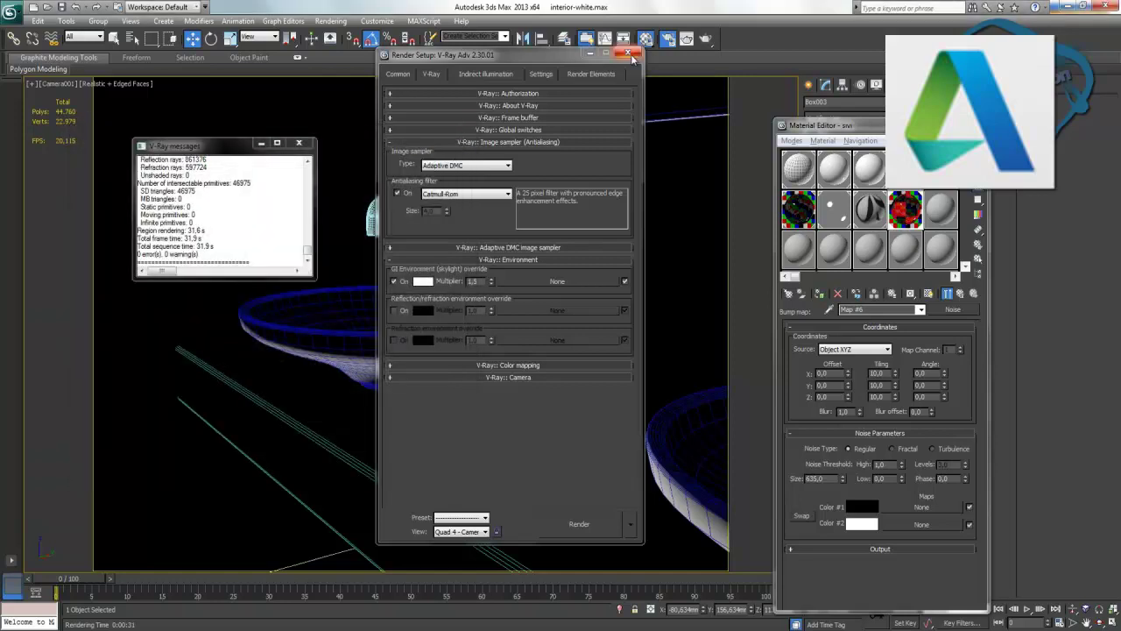
left_click(629, 55)
left_click(299, 142)
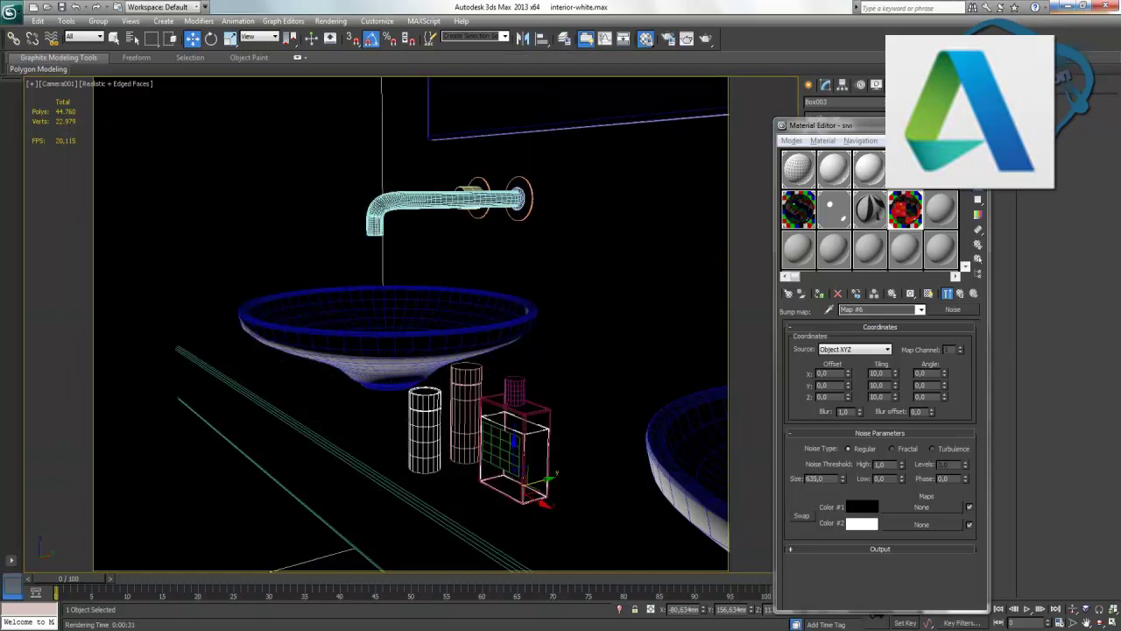
left_click(982, 125)
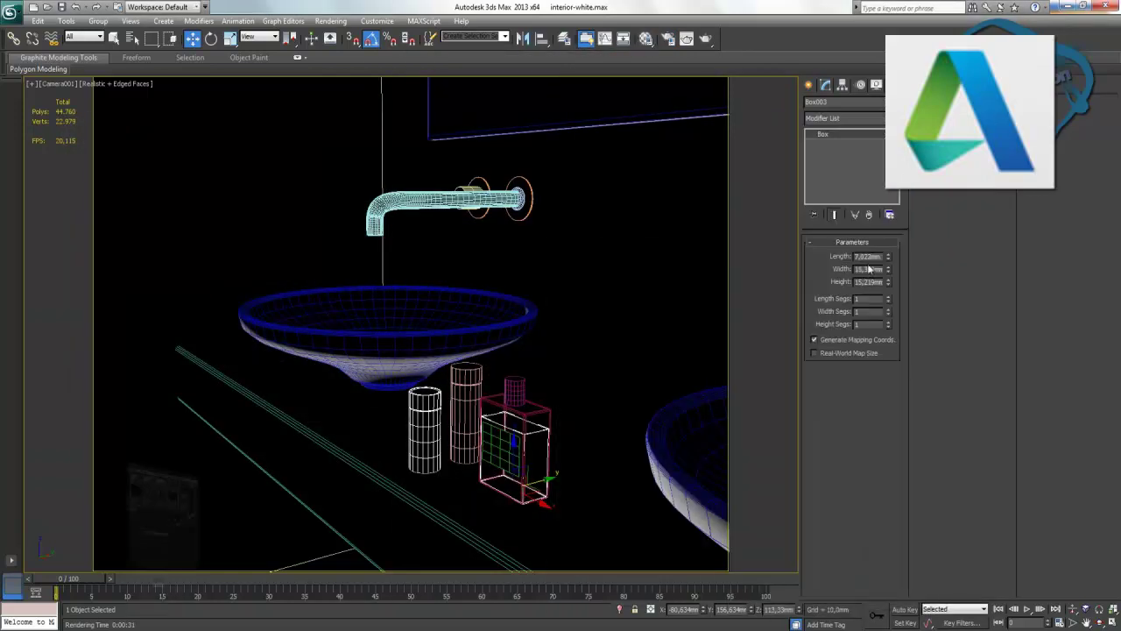
Maximize the Top view and draw Box004 around the toiletries between the basins.
left_click(1113, 621)
left_click(329, 233)
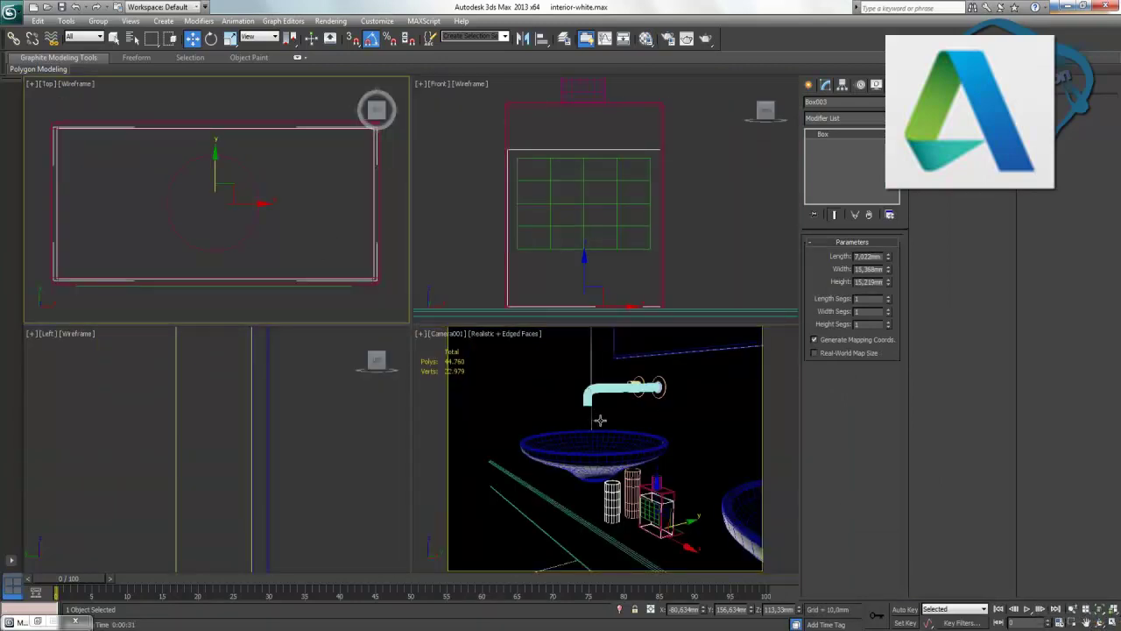
key("alt+w")
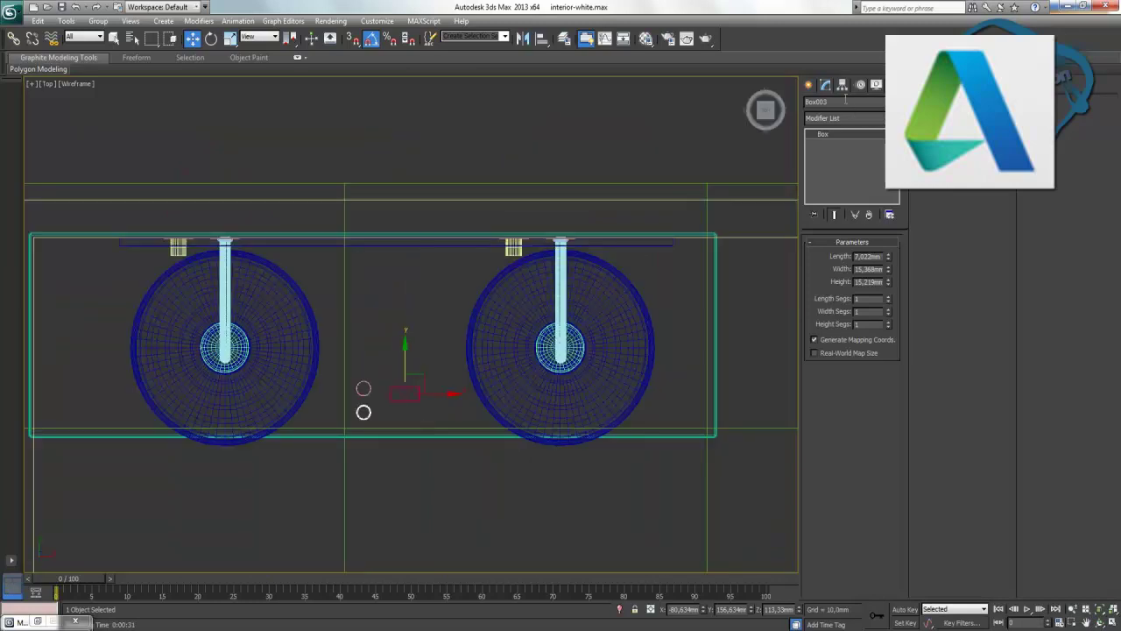
left_click(809, 85)
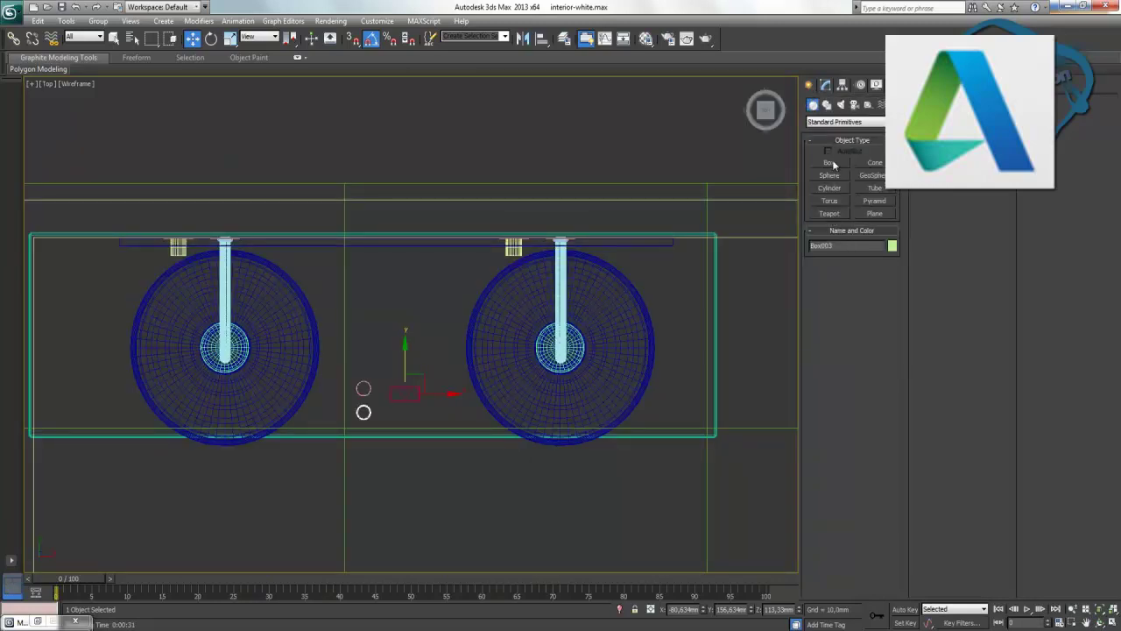
left_click(833, 165)
left_click_drag(339, 377, 444, 424)
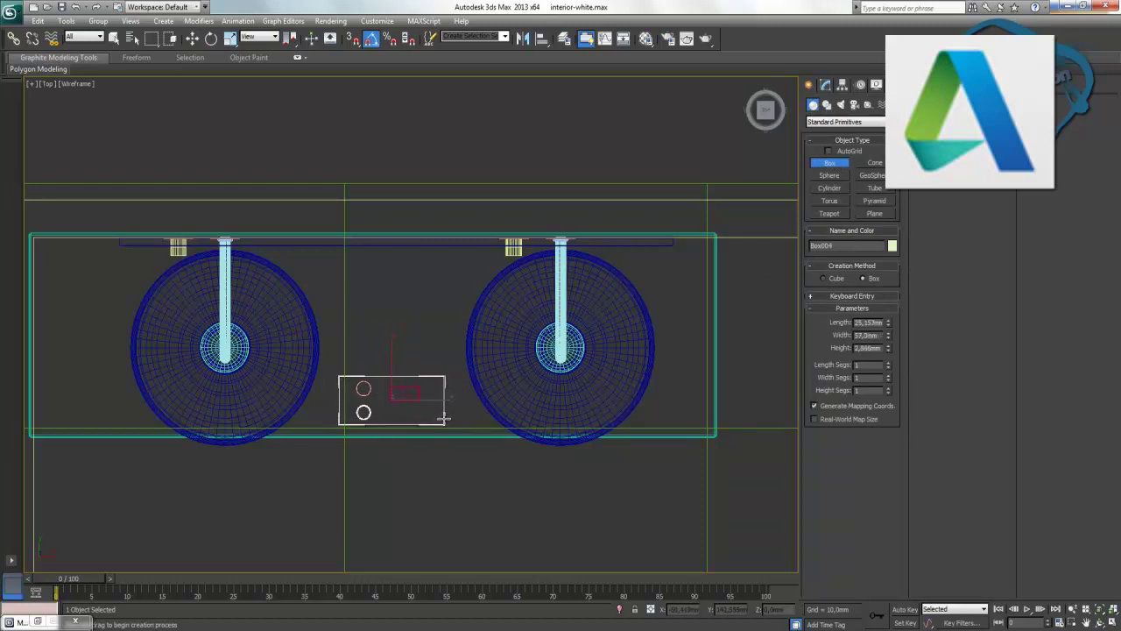
key("w")
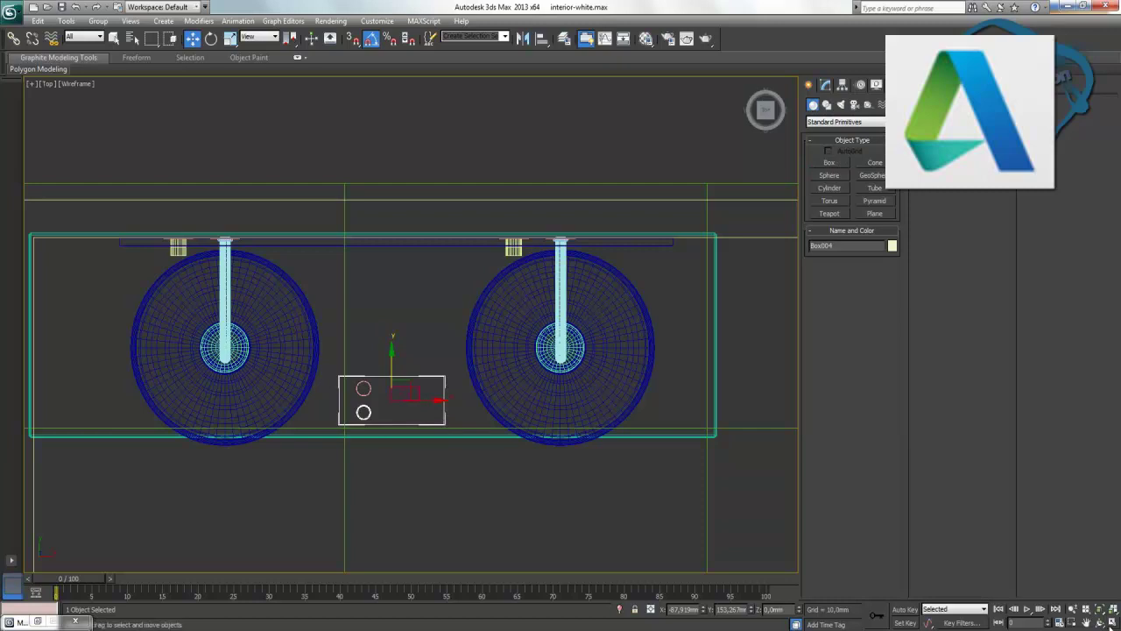
In the maximized Front view, lift Box004 up to rest on the countertop.
left_click(1113, 622)
right_click(661, 241)
left_click(1114, 622)
scroll(680, 425, "down", 3)
scroll(552, 404, "down", 5)
scroll(414, 410, "up", 4)
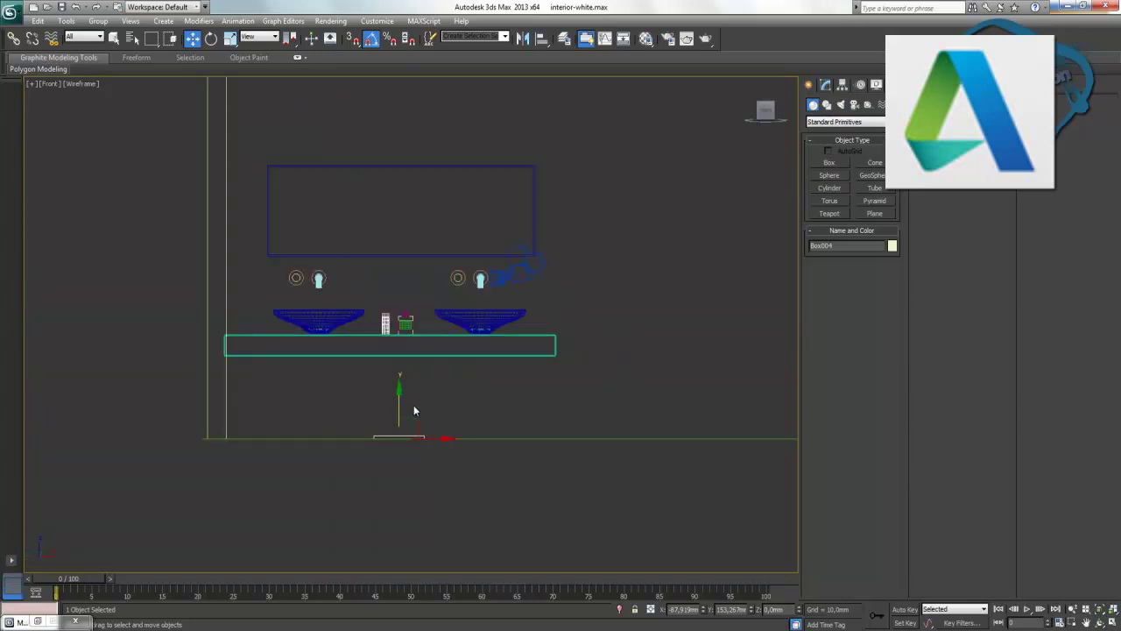
left_click_drag(398, 411, 400, 359)
scroll(396, 357, "up", 5)
scroll(396, 357, "up", 3)
middle_click_drag(338, 400, 440, 413)
scroll(443, 420, "up", 3)
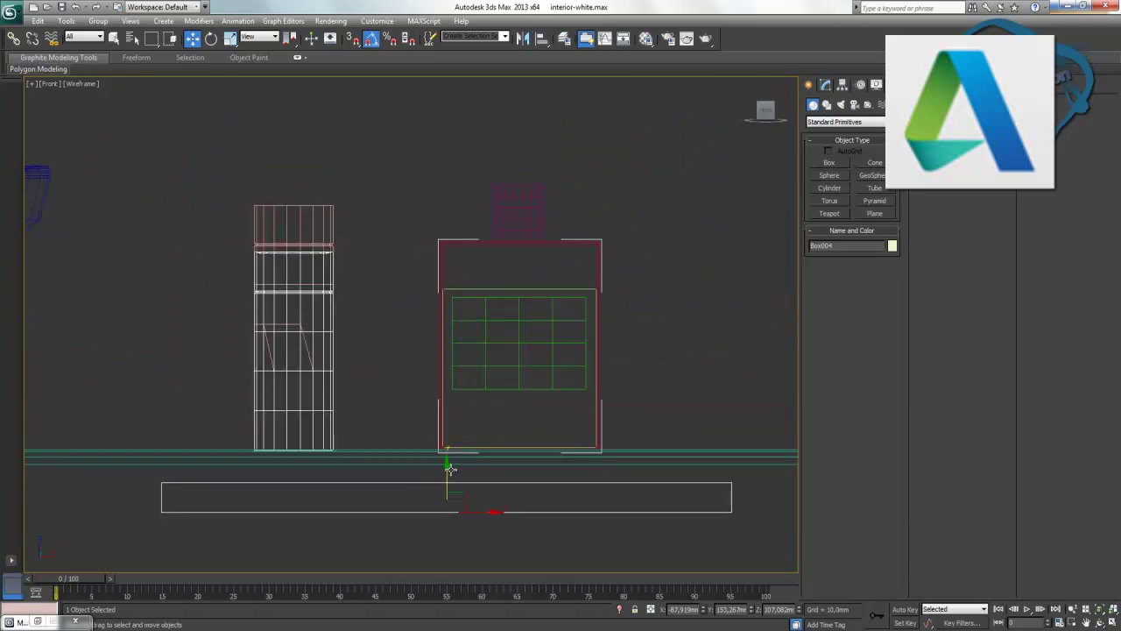
left_click_drag(448, 469, 443, 408)
Marquee-select the six toiletry bottles and raise them to stand on the box.
left_click(646, 289)
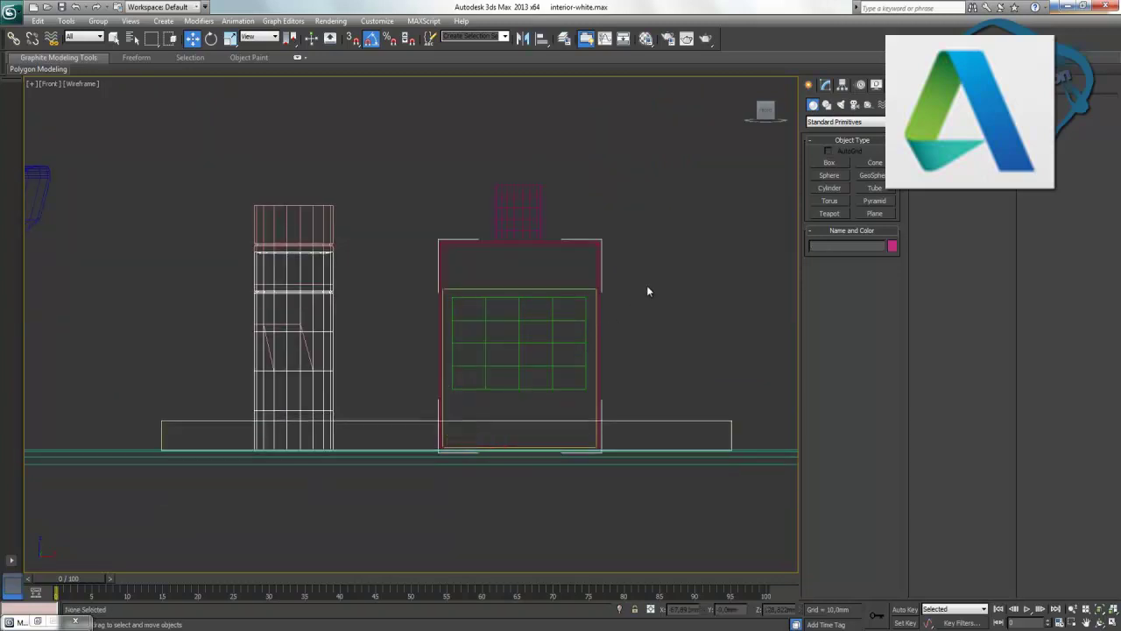
left_click_drag(708, 182, 220, 354)
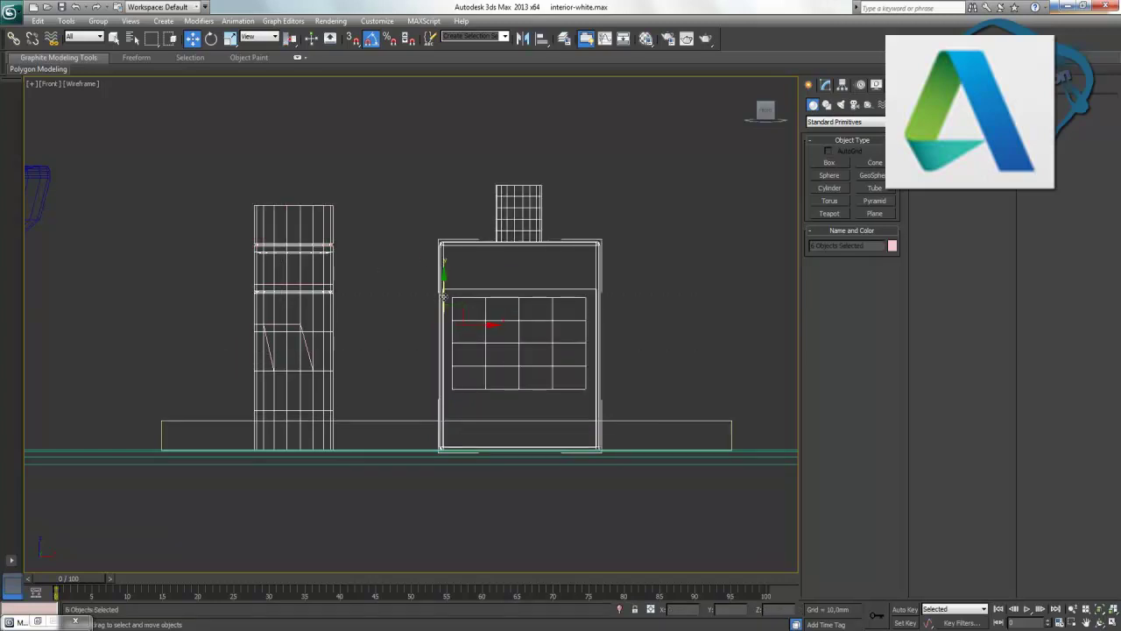
left_click_drag(443, 292, 453, 263)
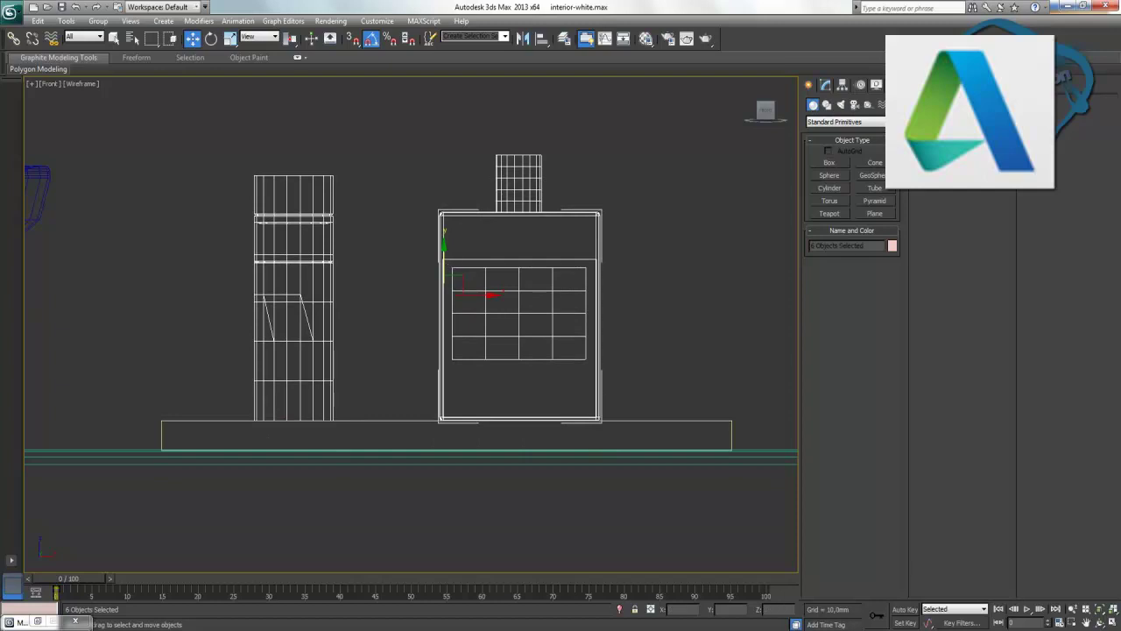
left_click(1112, 623)
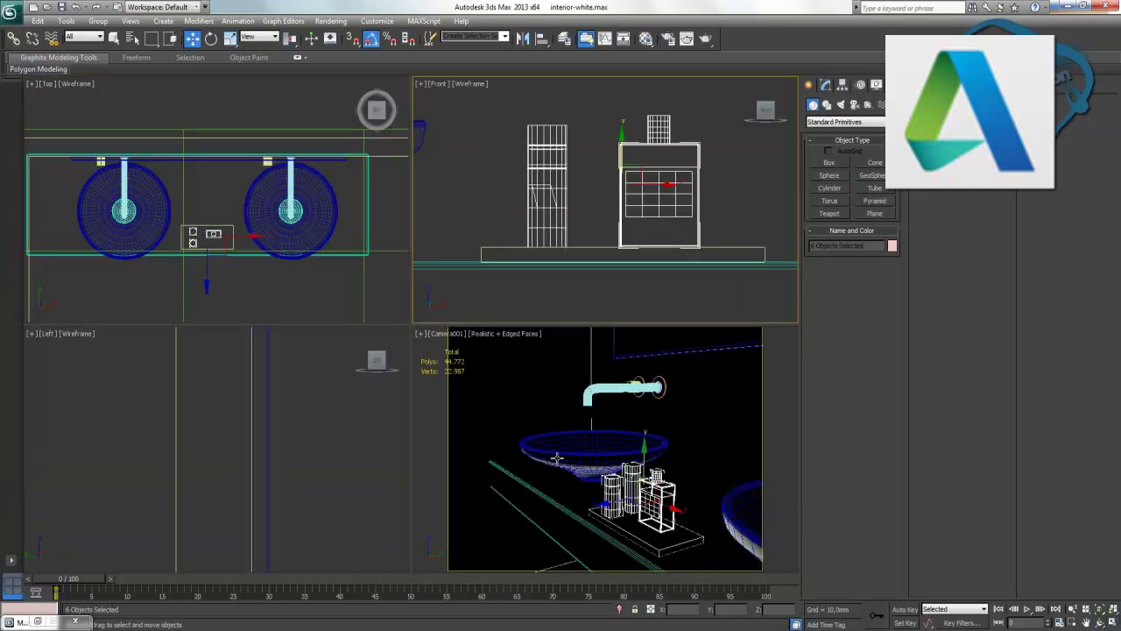
In the maximized Top view, shift the lower round bottle left along X.
left_click(232, 235)
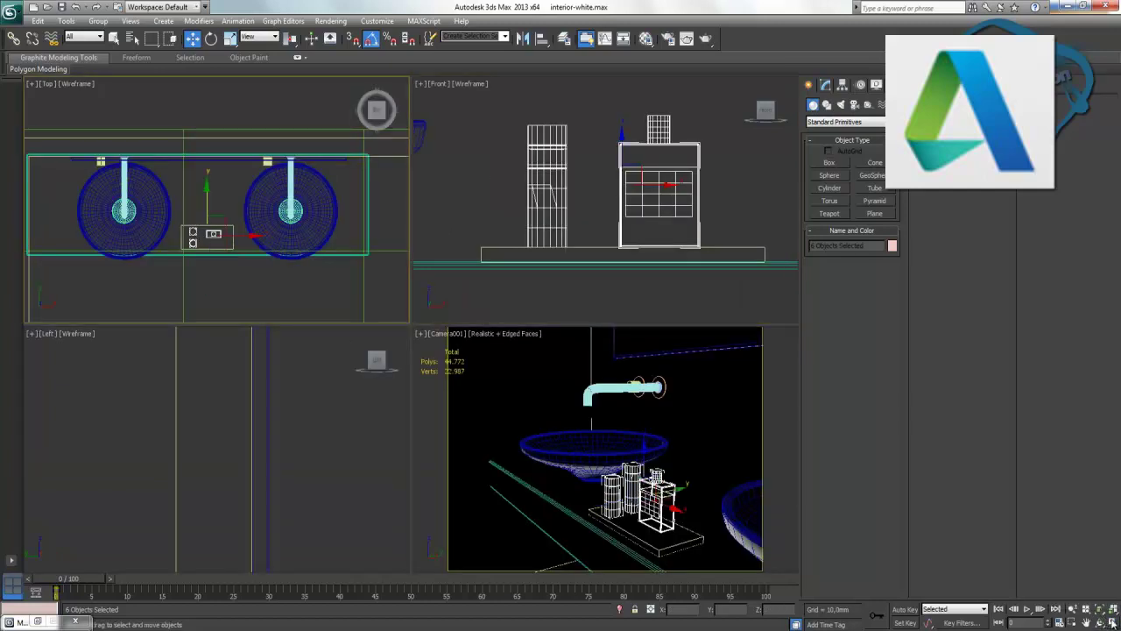
left_click(1111, 621)
scroll(521, 309, "up", 1)
scroll(517, 396, "up", 3)
scroll(517, 396, "up", 1)
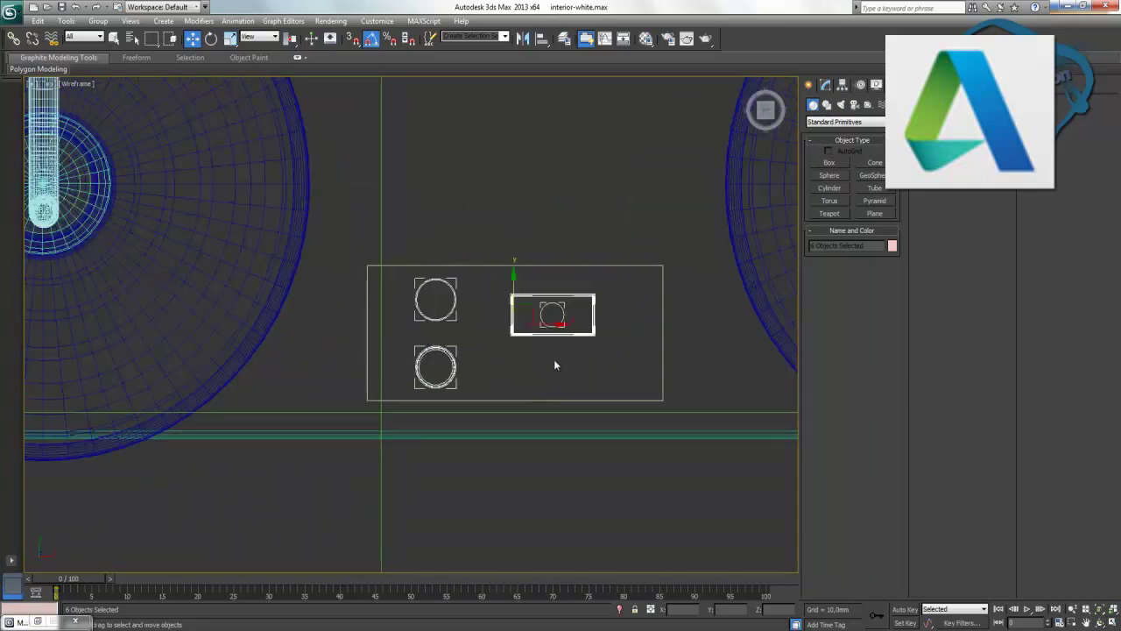
left_click(484, 386)
left_click_drag(488, 387, 467, 369)
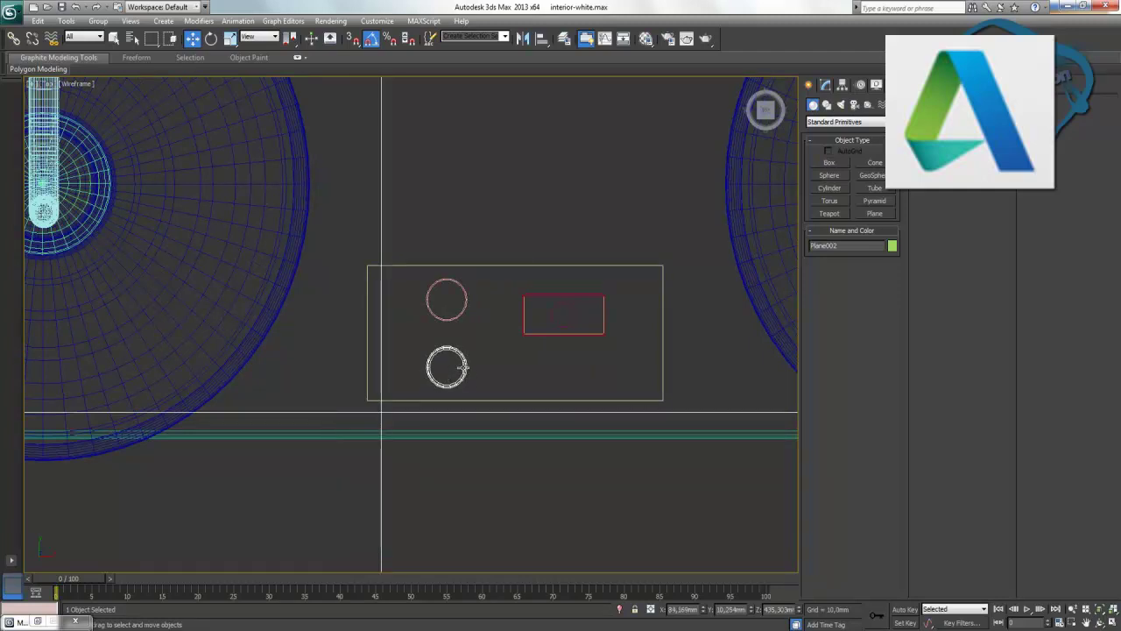
left_click(467, 369)
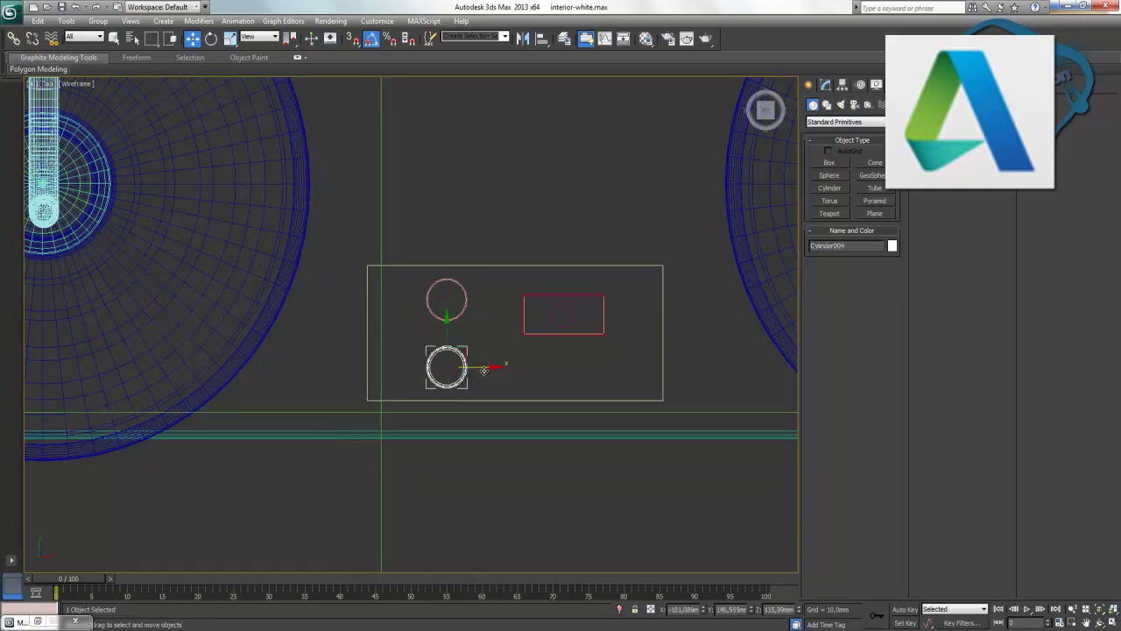
left_click_drag(484, 369, 459, 369)
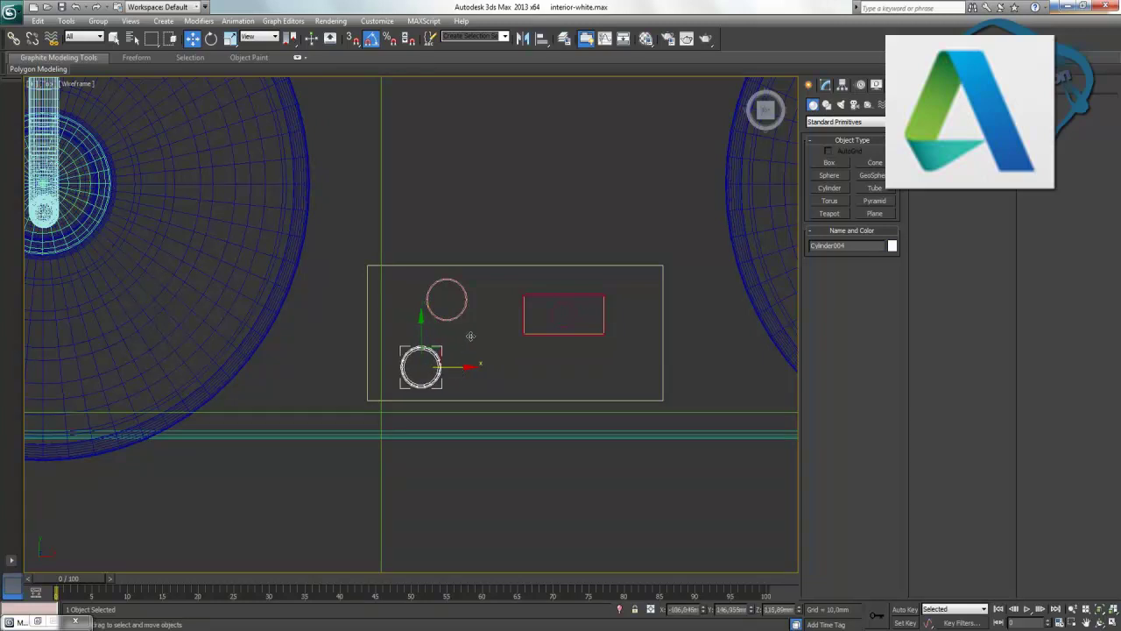
Shift the pink round bottle right along X, then clear the selection.
left_click(459, 313)
left_click(463, 307)
left_click_drag(479, 301, 493, 300)
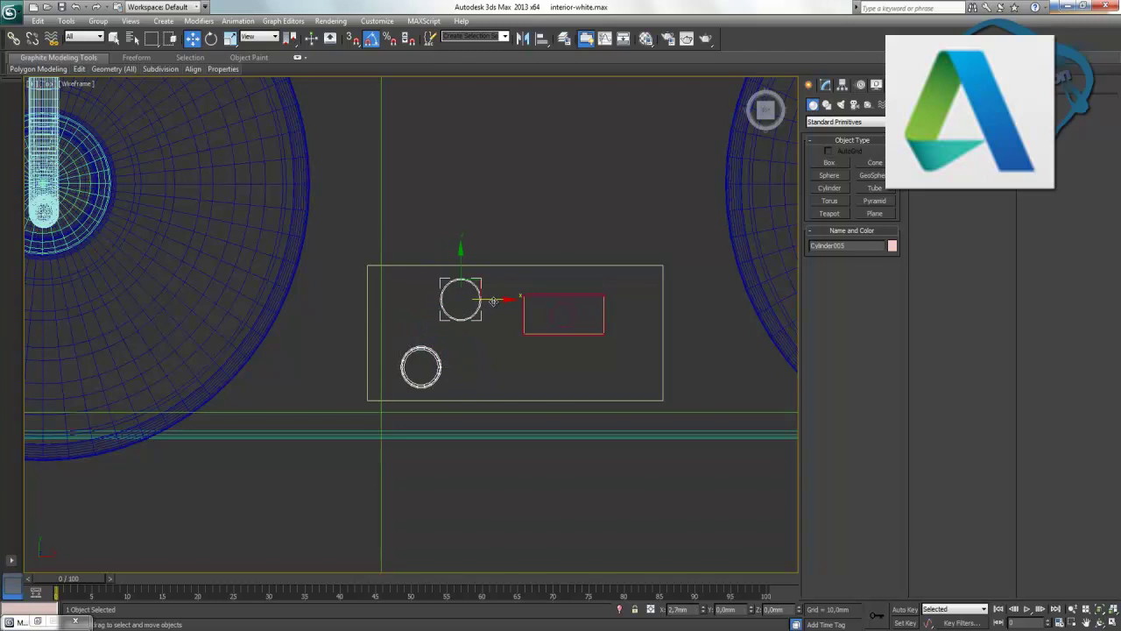
left_click(488, 356)
scroll(488, 356, "down", 5)
scroll(488, 356, "down", 3)
left_click(532, 403)
scroll(536, 407, "up", 2)
scroll(536, 408, "up", 3)
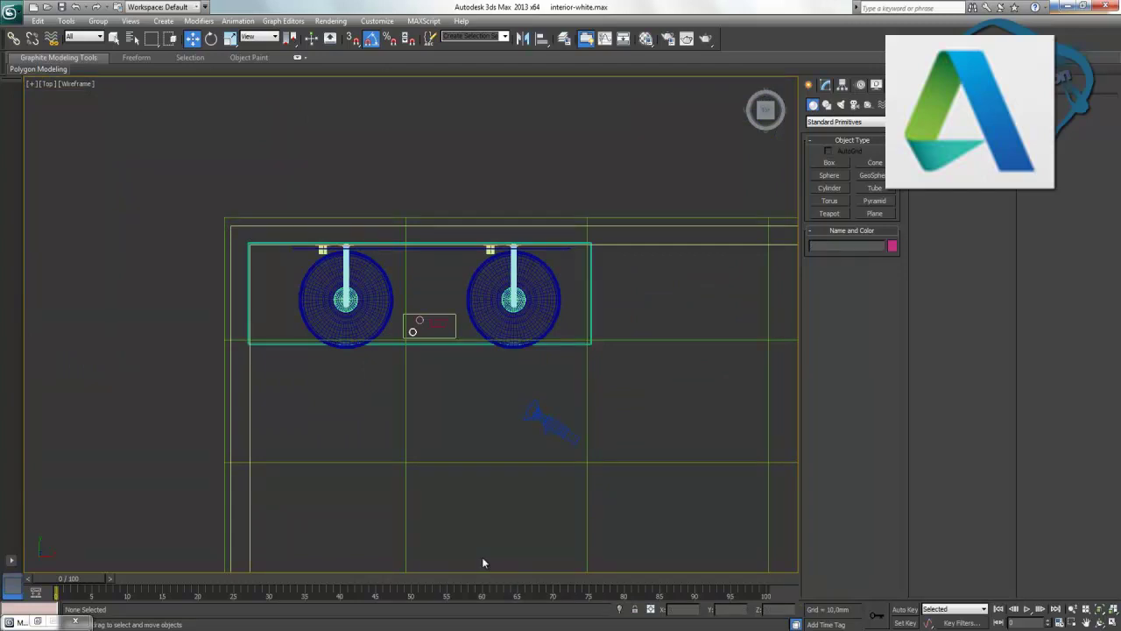
Maximize the camera view and turn it into a free Perspective view.
left_click(1113, 621)
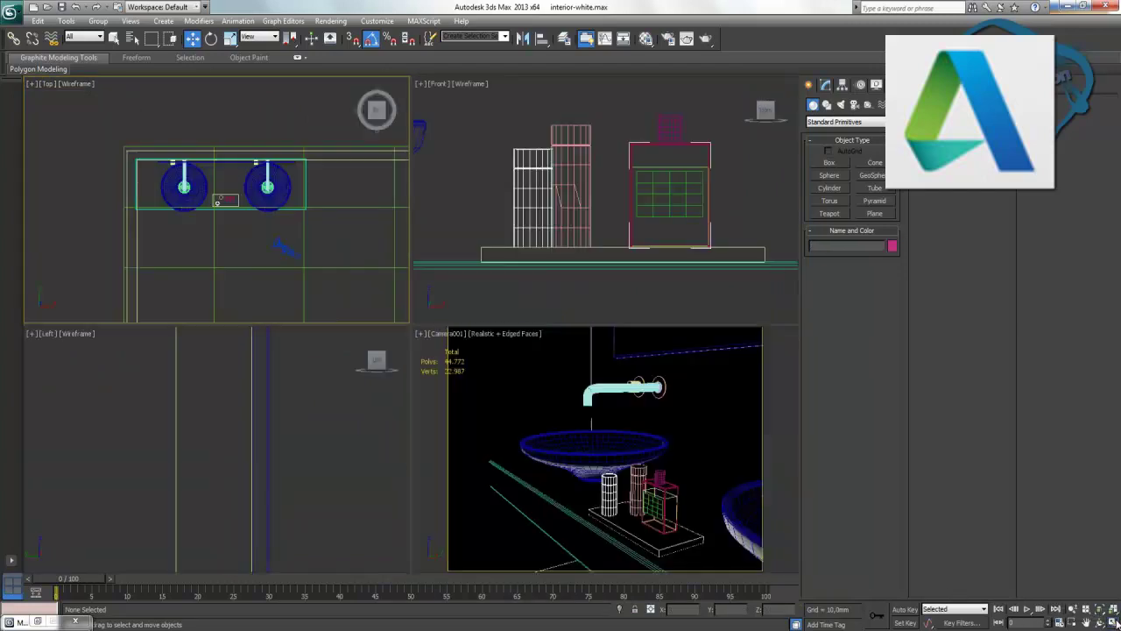
left_click(688, 430)
left_click(1113, 621)
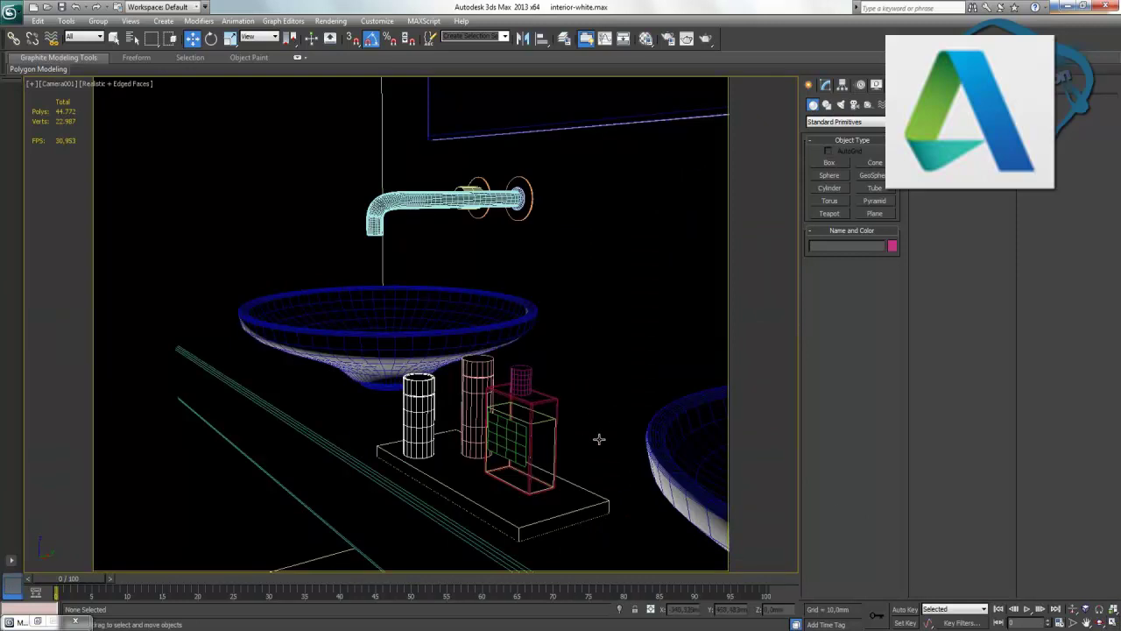
key("p")
Create a new VRayMtl material named 'platte' in the Material Editor.
key("m")
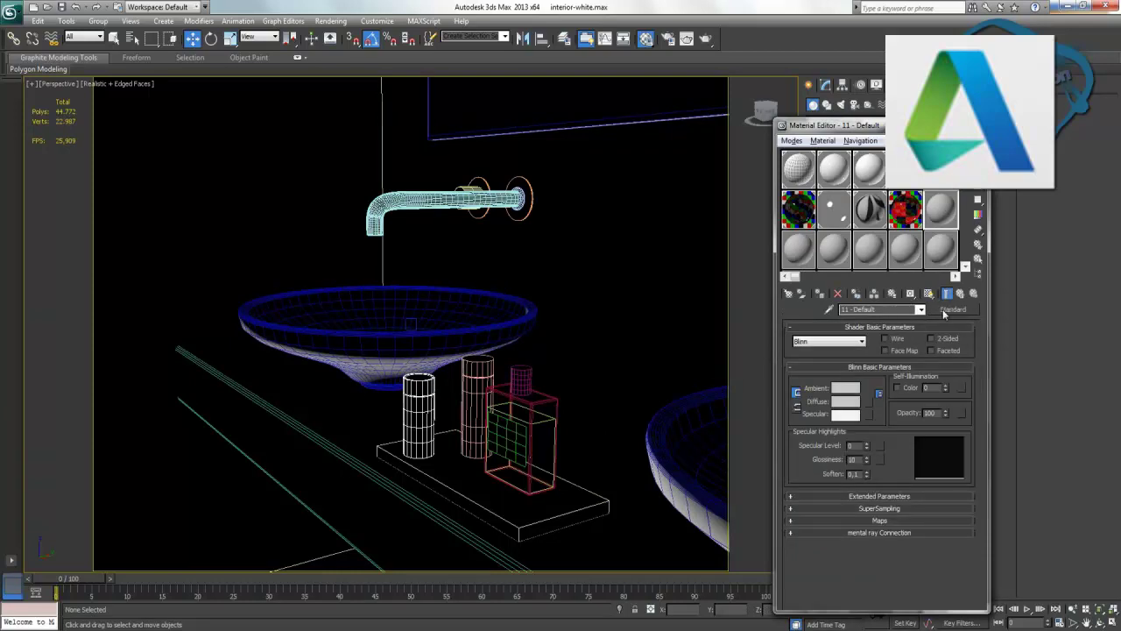
type("platte")
key("Return")
left_click(952, 309)
double_click(464, 461)
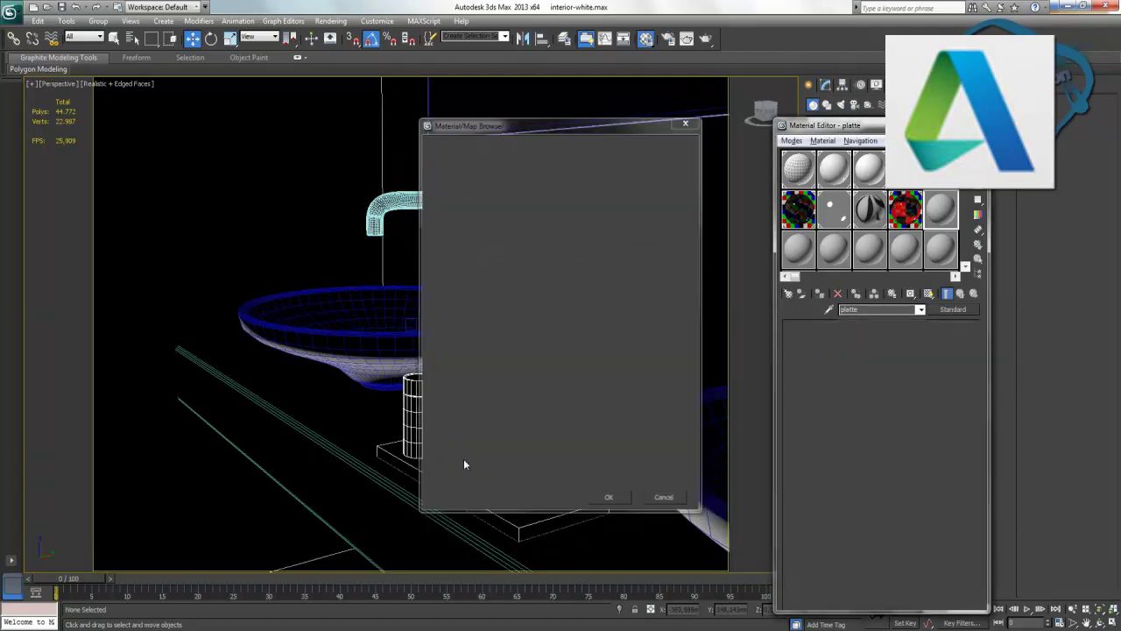
Set the platte diffuse colour to dark beige-brown (58, 40, 22) and select the tray.
left_click(859, 388)
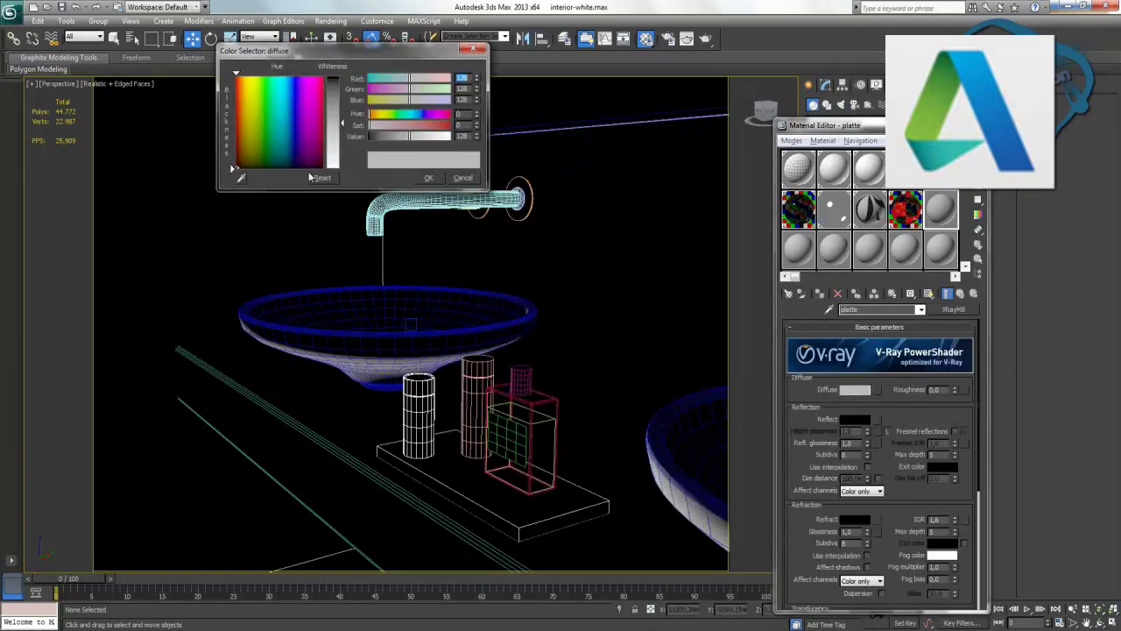
left_click(245, 158)
left_click_drag(343, 125, 338, 98)
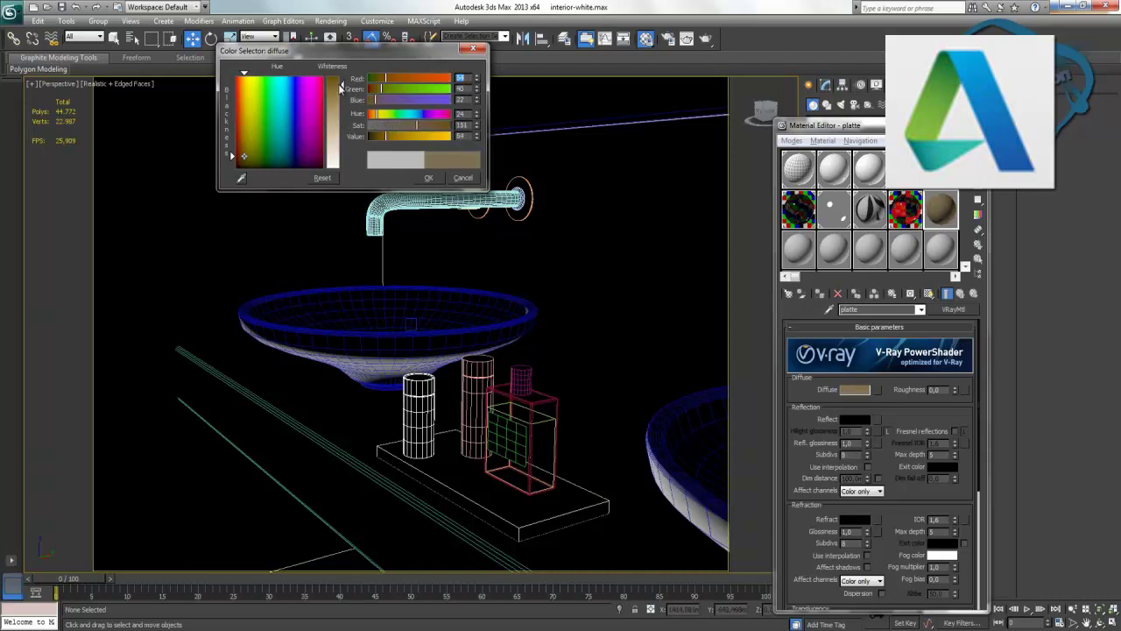
left_click(429, 178)
left_click(555, 538)
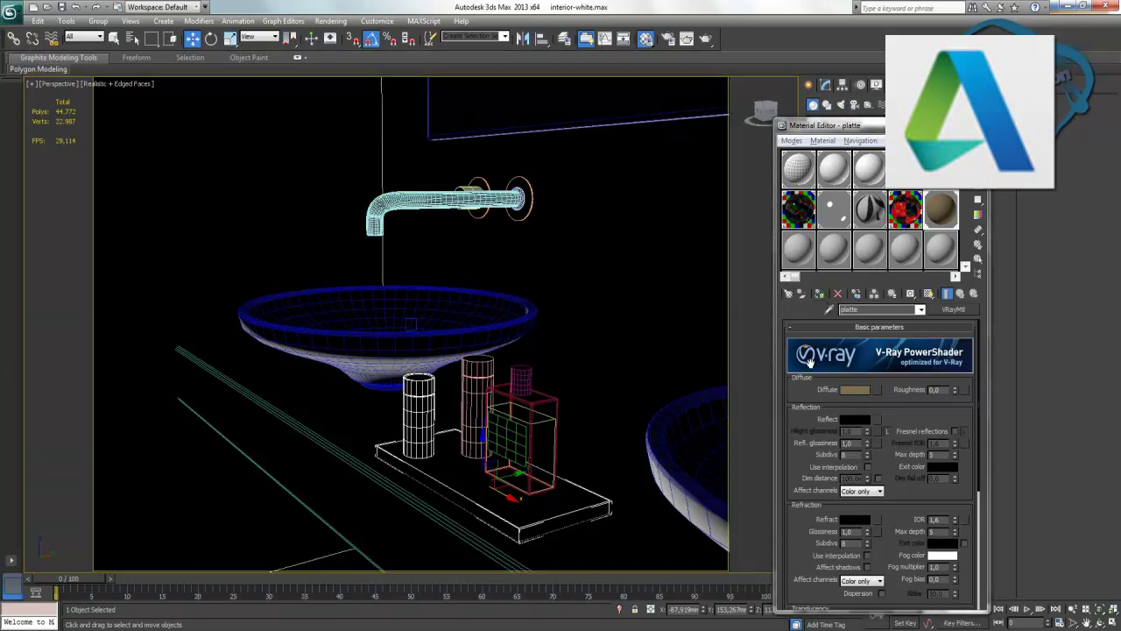
Test-render the tray, lighten the platte diffuse to greyish beige (82, 70, 55), and re-render.
key("shift+q")
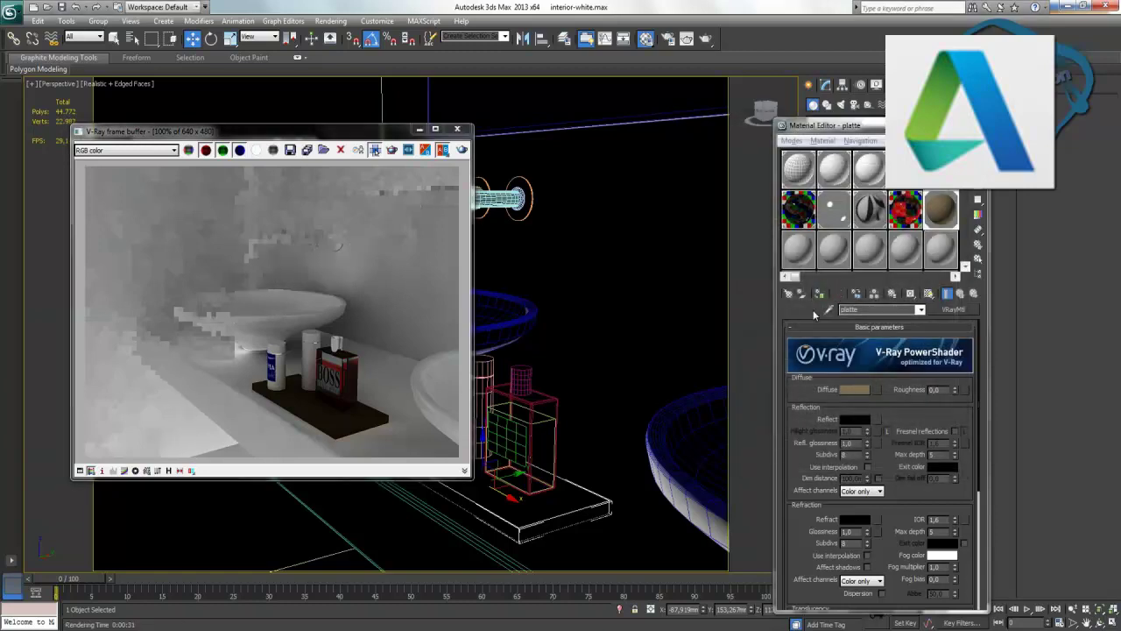
left_click(856, 389)
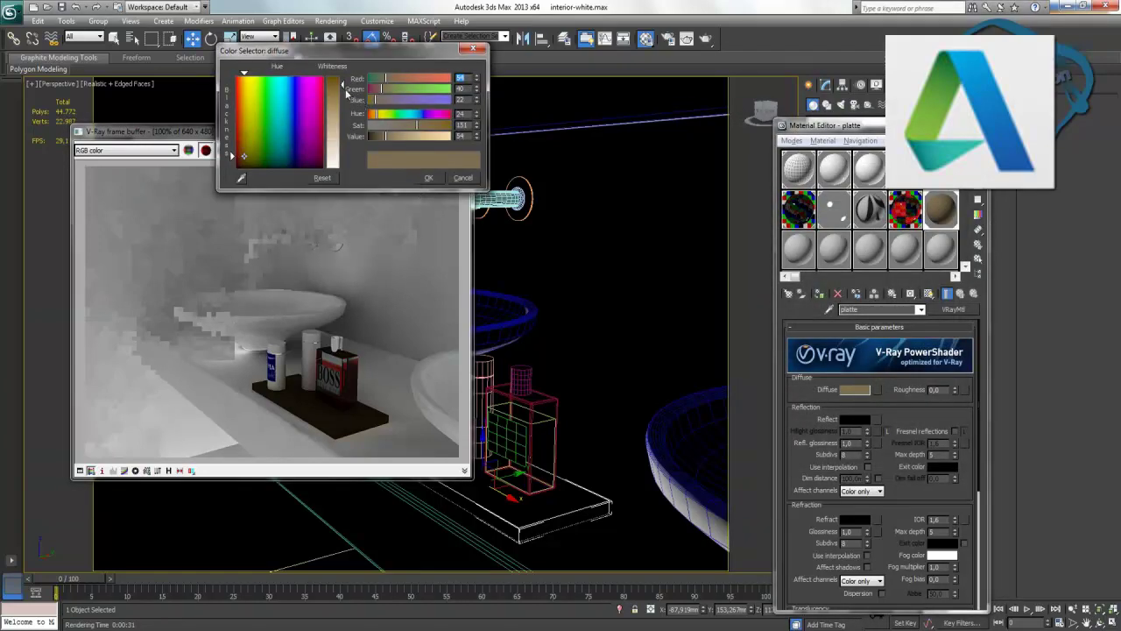
left_click_drag(346, 90, 346, 99)
left_click(431, 179)
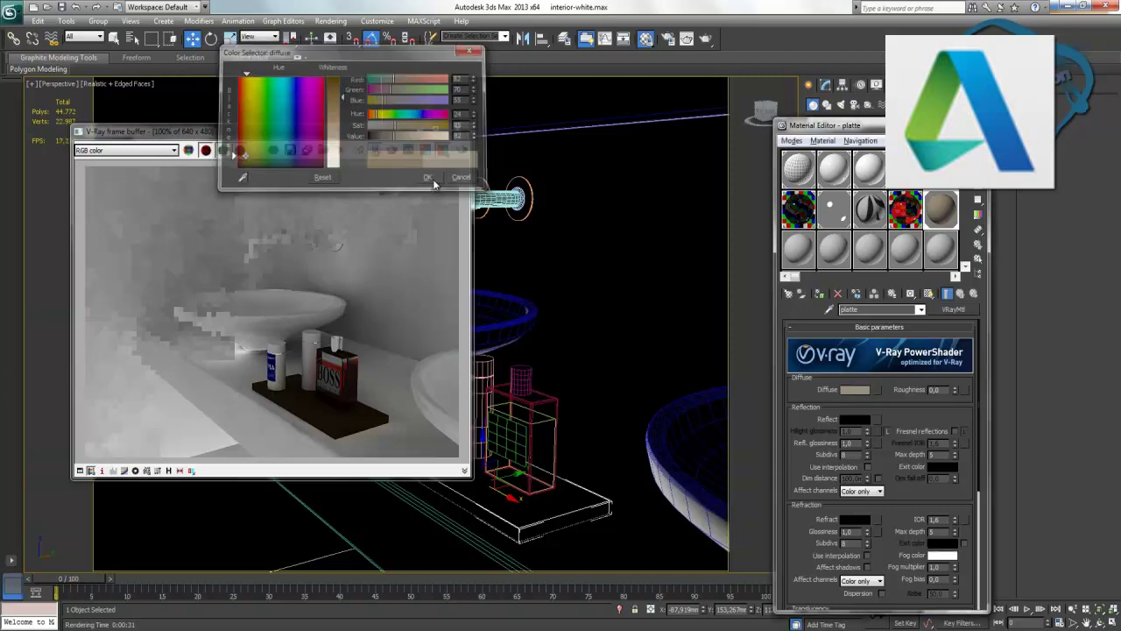
key("shift+q")
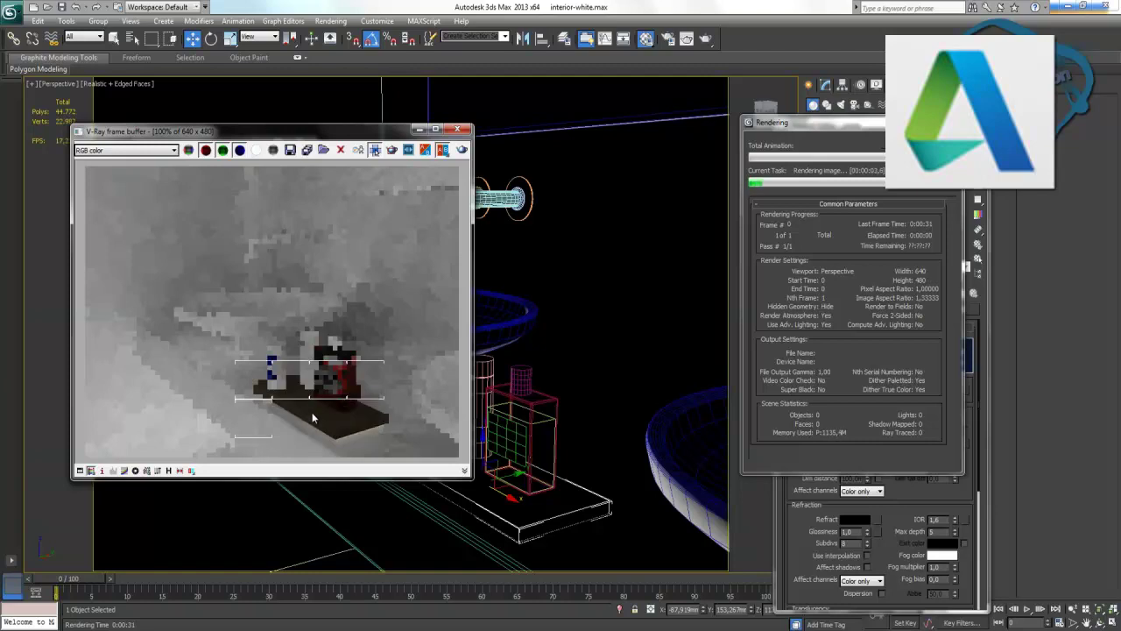
left_click(456, 129)
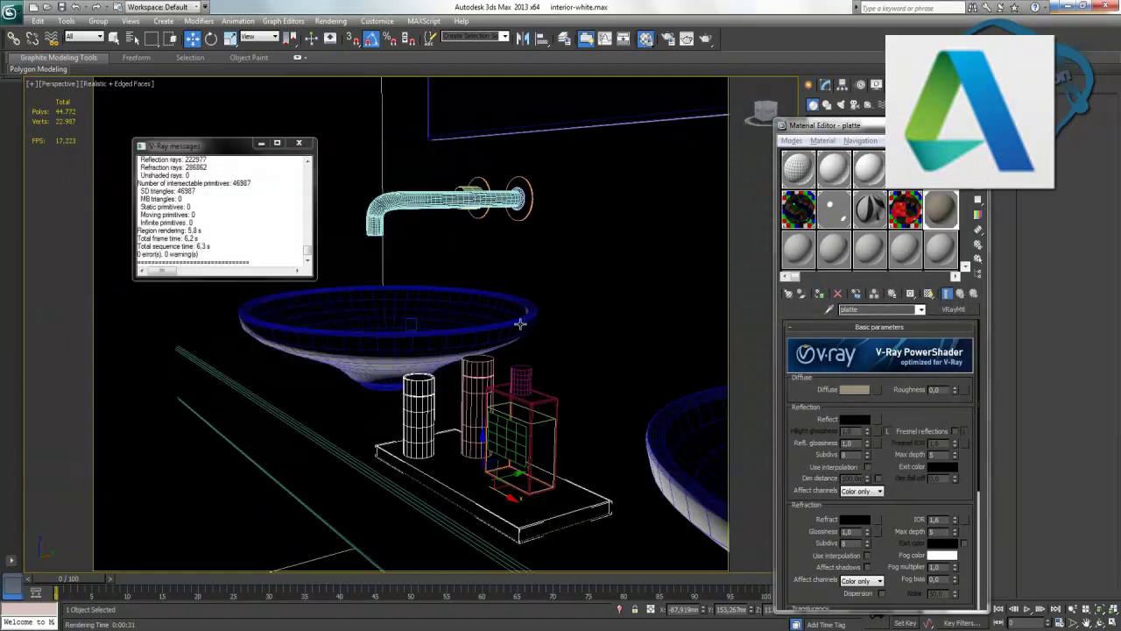
Close the render log and render the scene from Camera001.
left_click(299, 142)
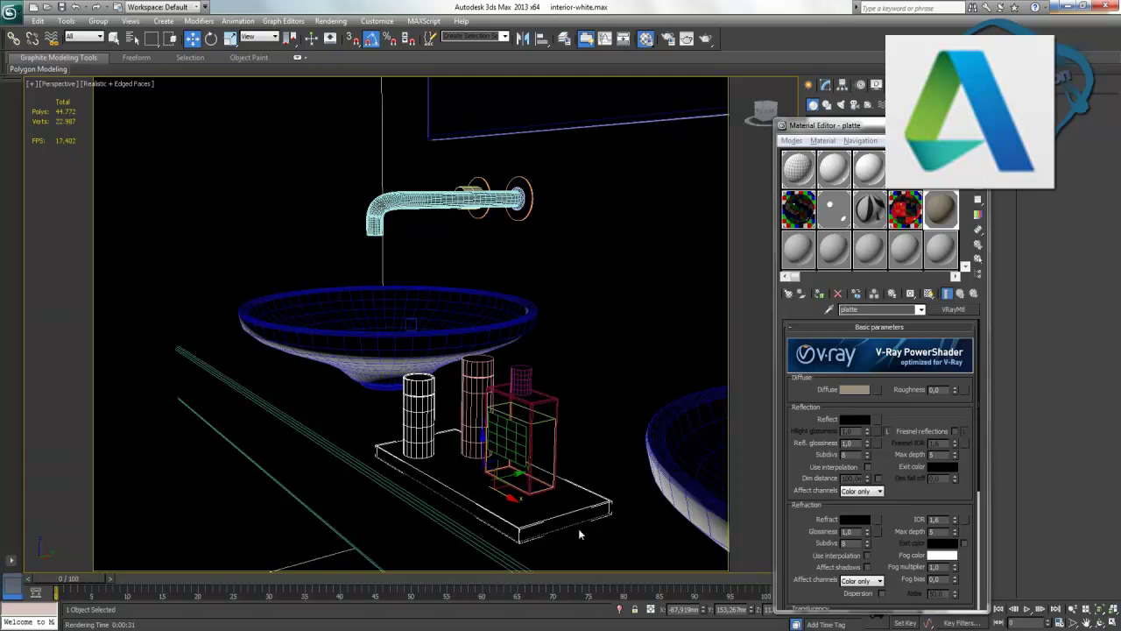
key("c")
key("shift+q")
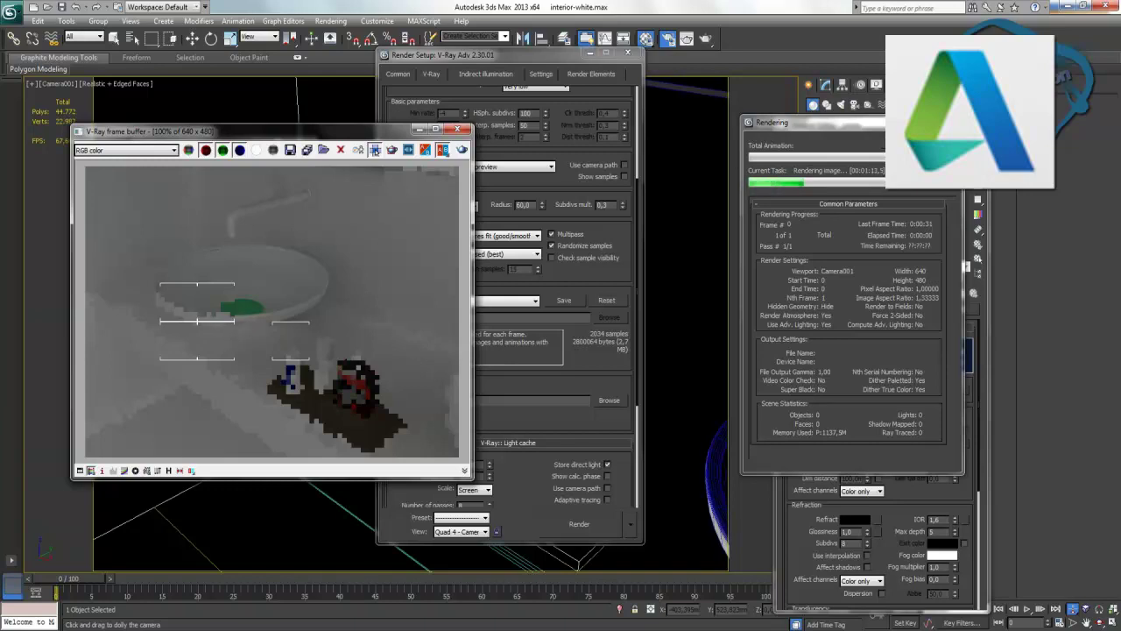
Close the finished camera render and its V-Ray messages window.
left_click(456, 129)
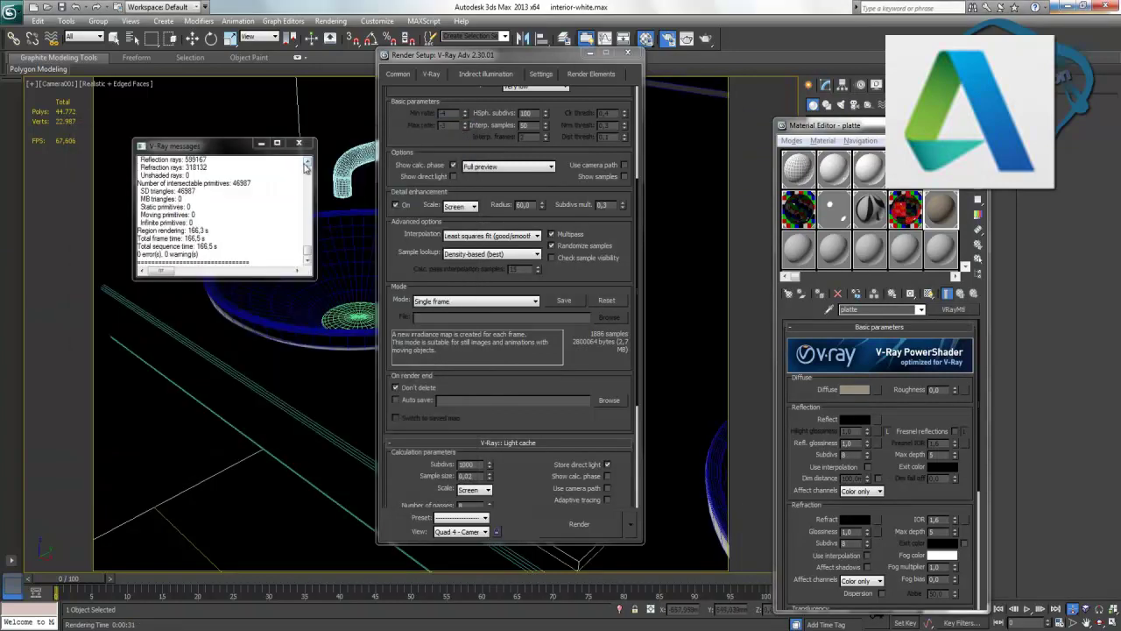
left_click(299, 143)
Close Render Setup and inspect the drain's seramik material parameters.
left_click(628, 53)
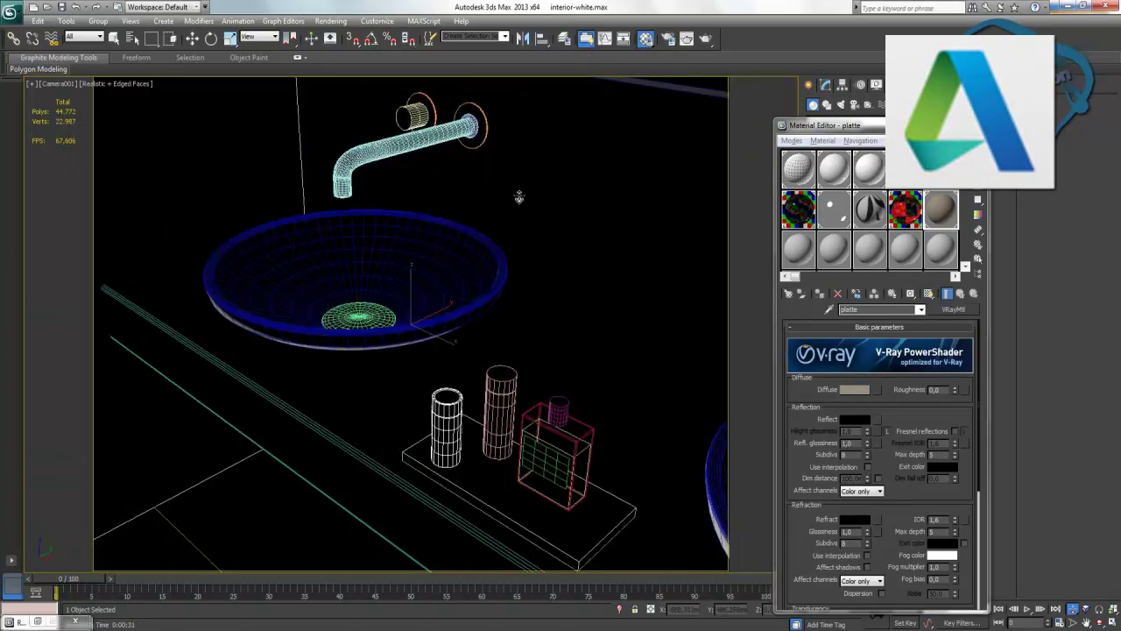
key("w")
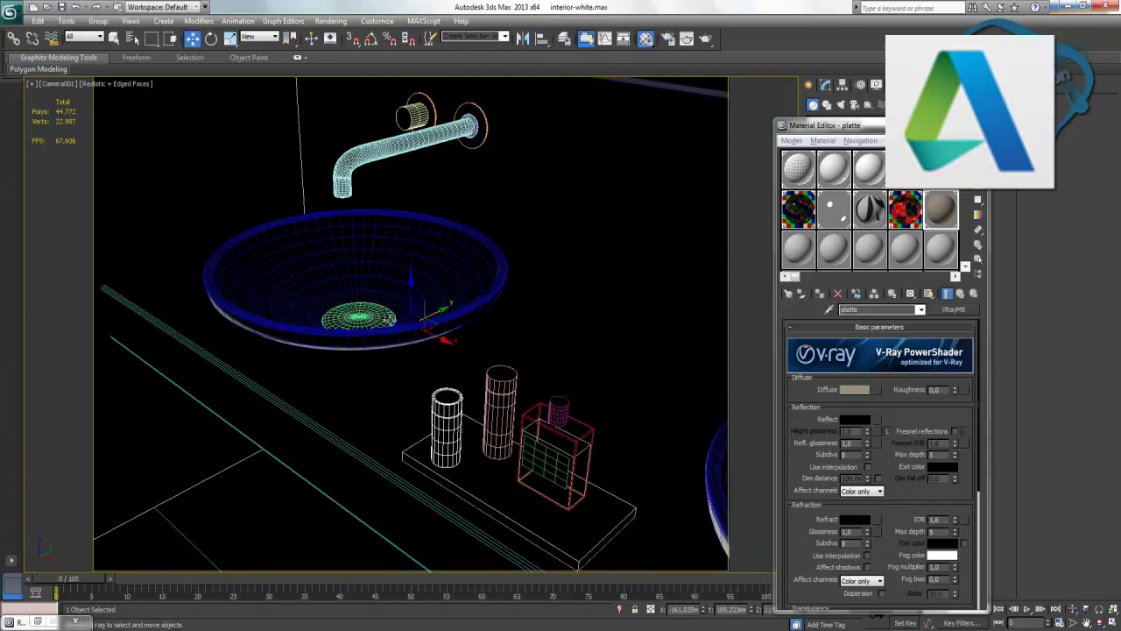
left_click(390, 319)
left_click(834, 180)
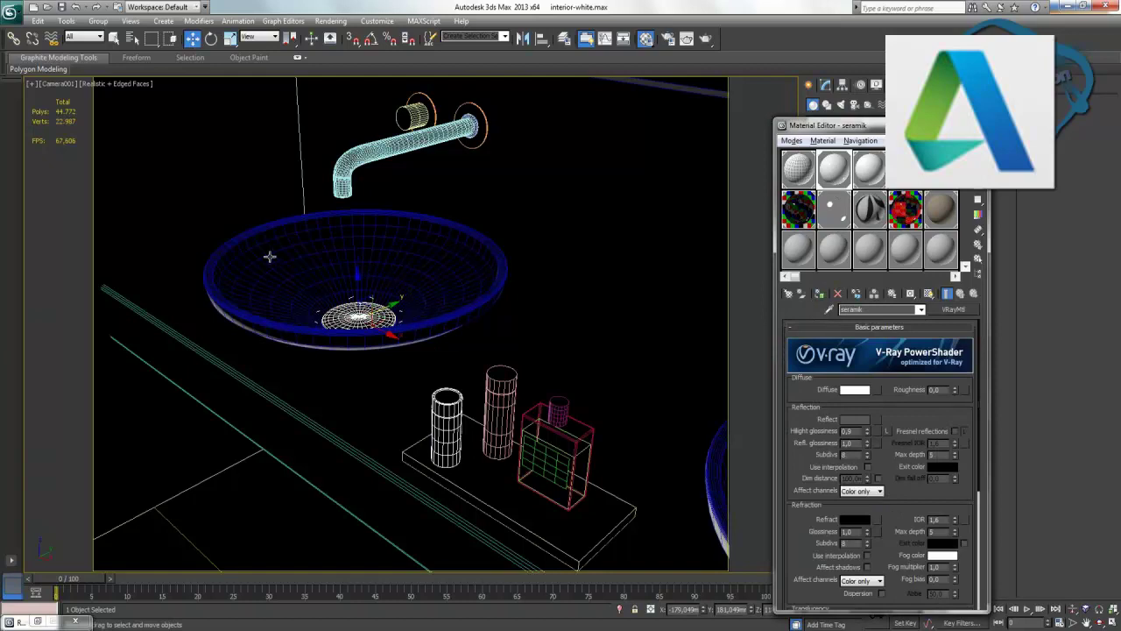
key("m")
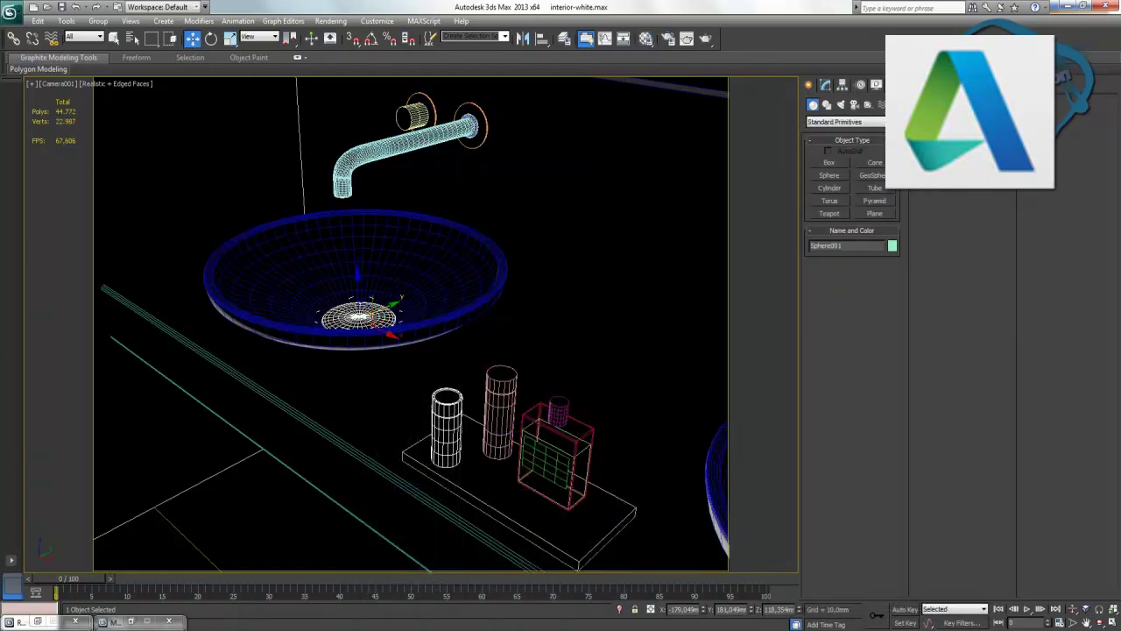
In the maximized Left view, draw a plane VRayLight above the sink.
key("alt+w")
left_click(332, 404)
scroll(332, 404, "down", 2)
scroll(332, 404, "down", 1)
left_click(1113, 621)
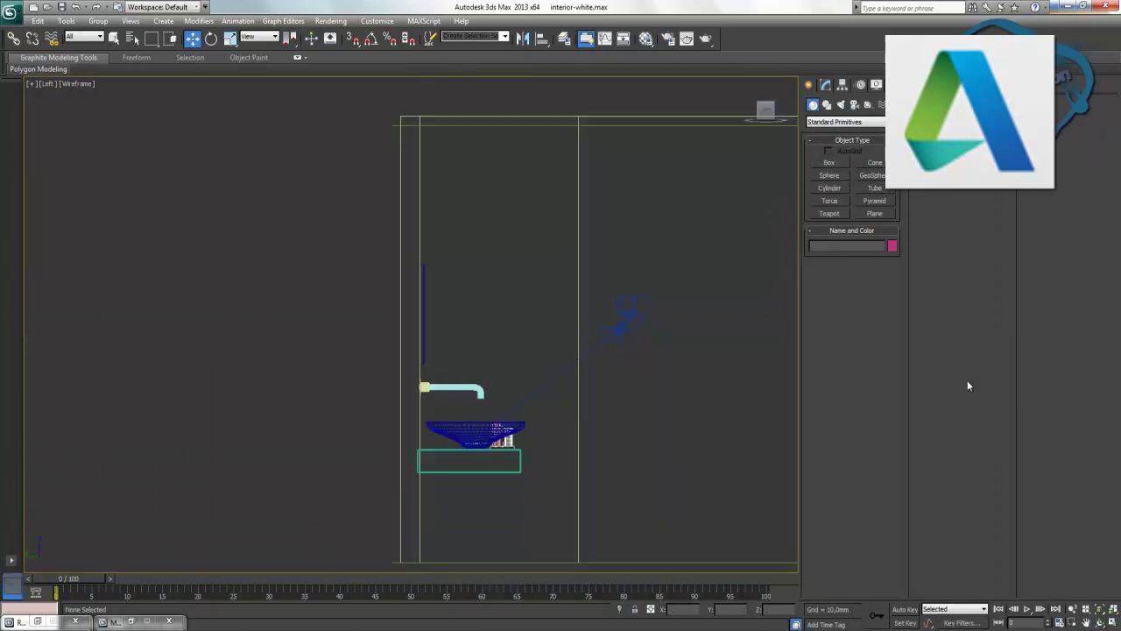
left_click(840, 104)
left_click(833, 123)
left_click(832, 150)
left_click(829, 163)
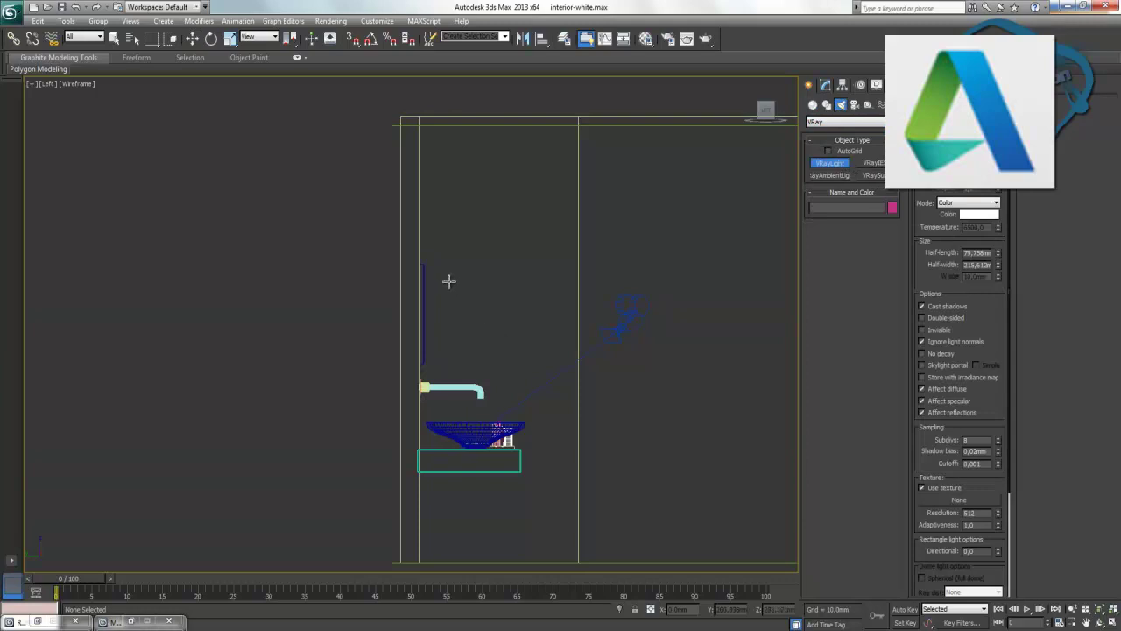
left_click_drag(453, 241, 522, 305)
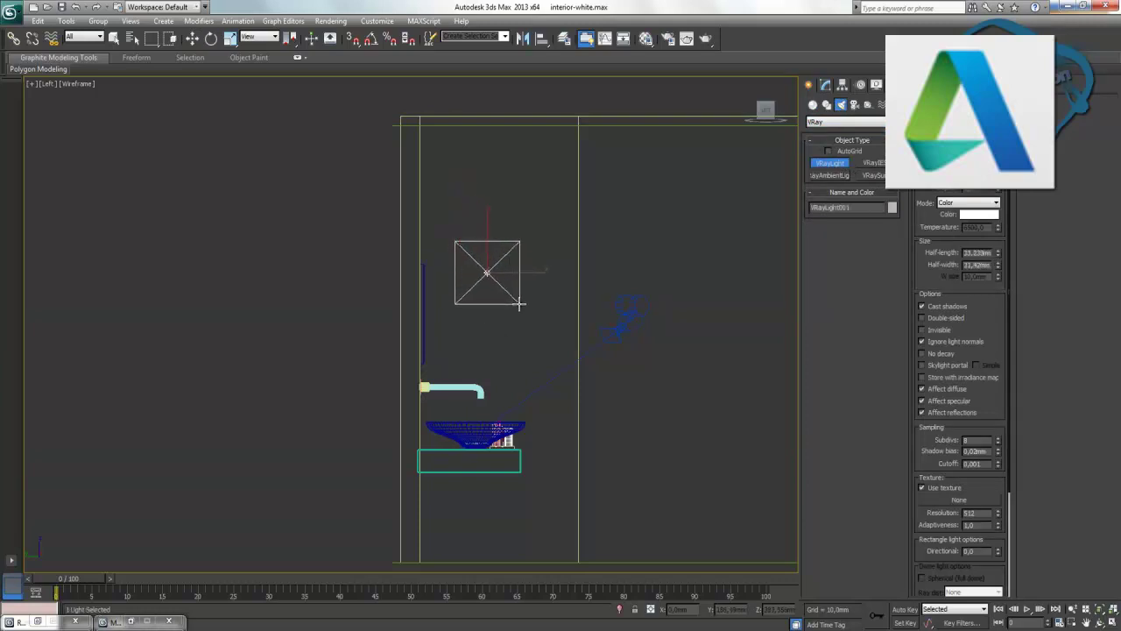
left_click(193, 40)
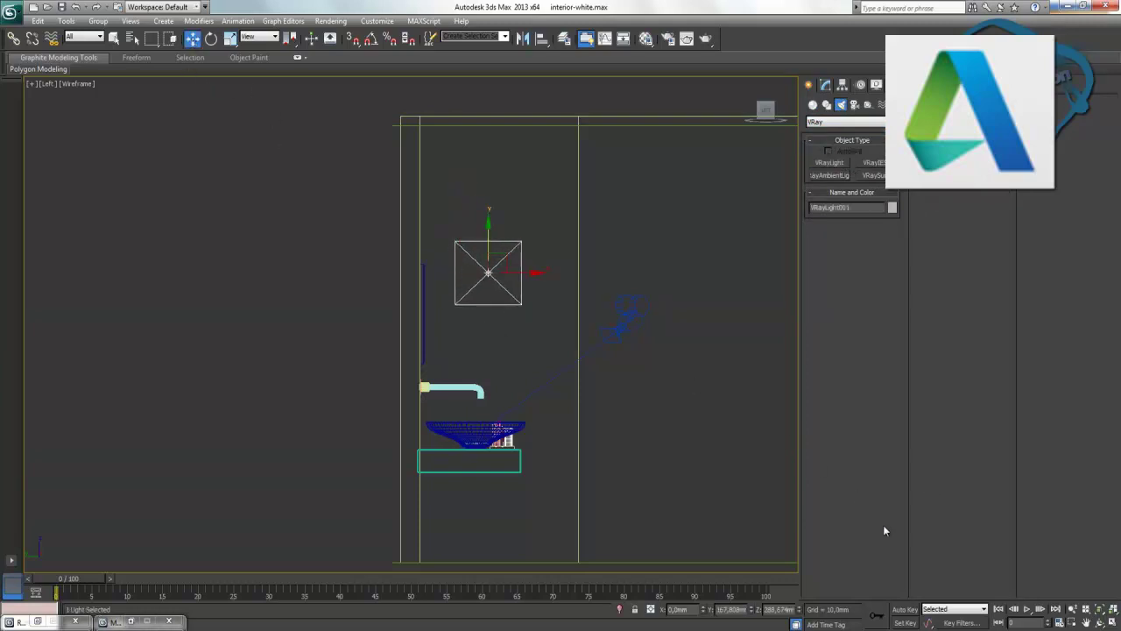
In the Front view, rotate the light -90° with angle snap so it faces down.
key("alt+w")
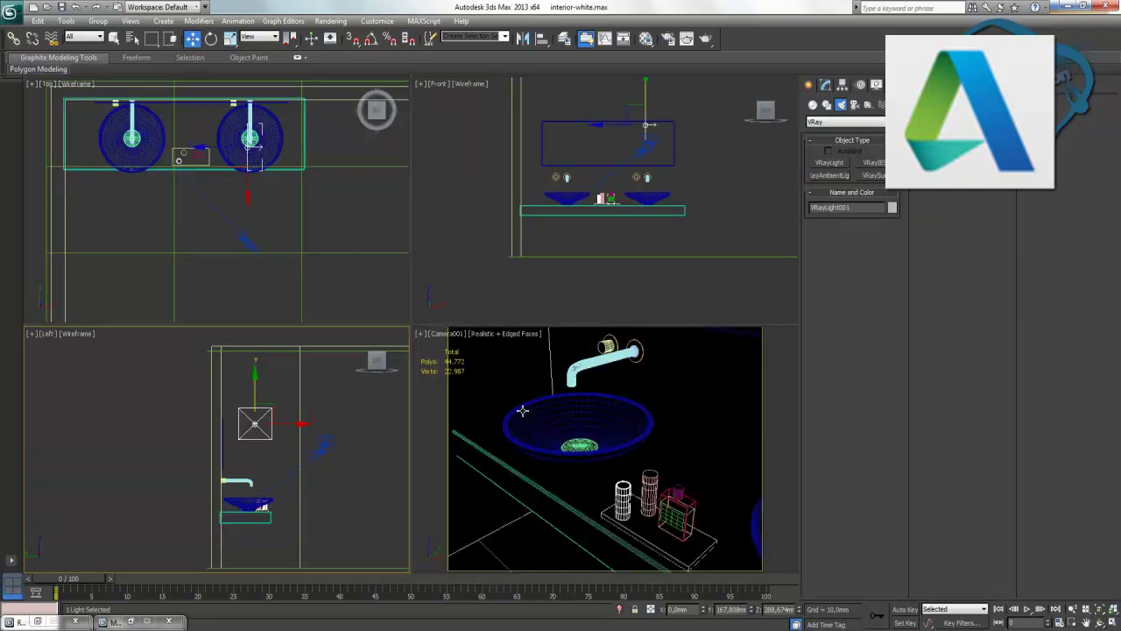
middle_click(671, 207)
key("alt+w")
middle_click_drag(550, 284, 578, 355)
left_click(212, 38)
left_click(371, 39)
left_click_drag(539, 245, 568, 194)
left_click(372, 40)
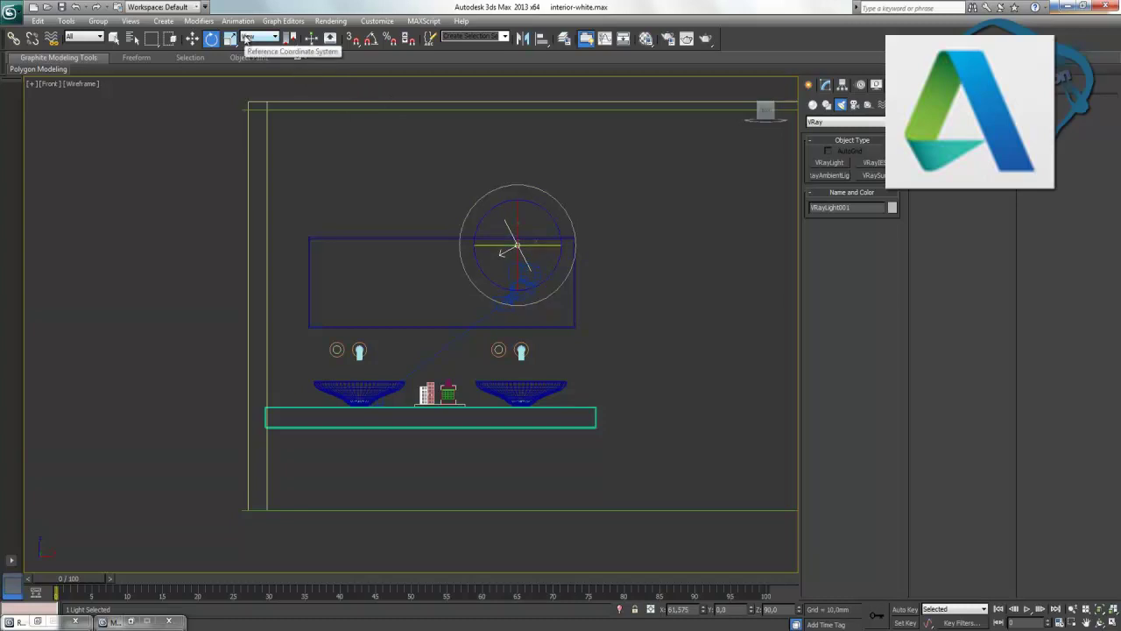
left_click(192, 38)
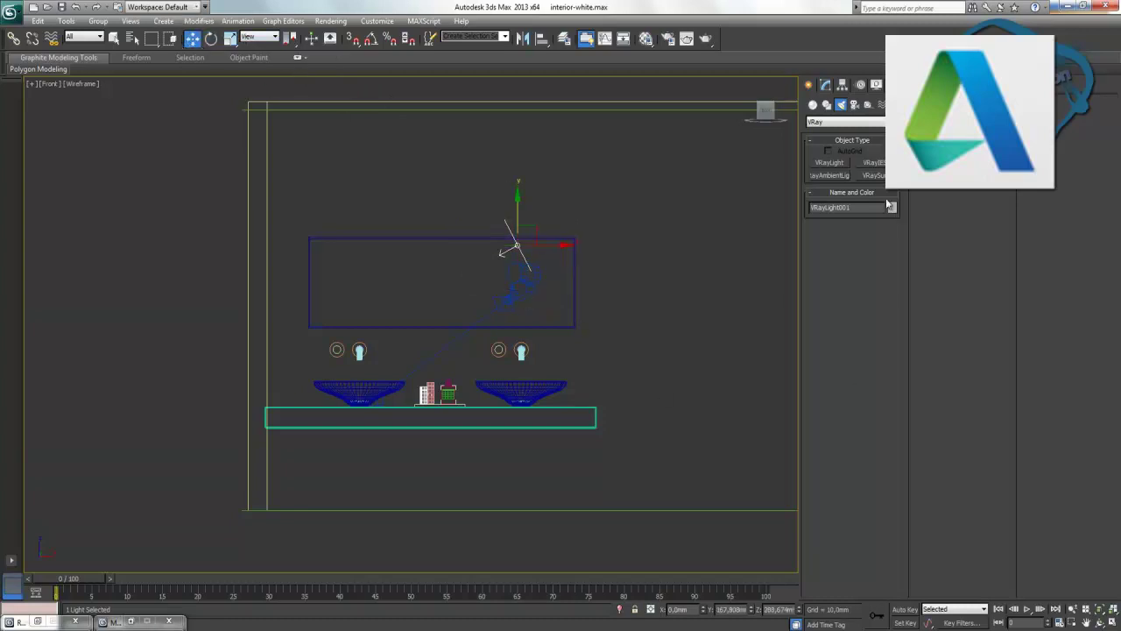
Set the light's Multiplier to 5.0 and open Render Setup for the camera view.
left_click(825, 84)
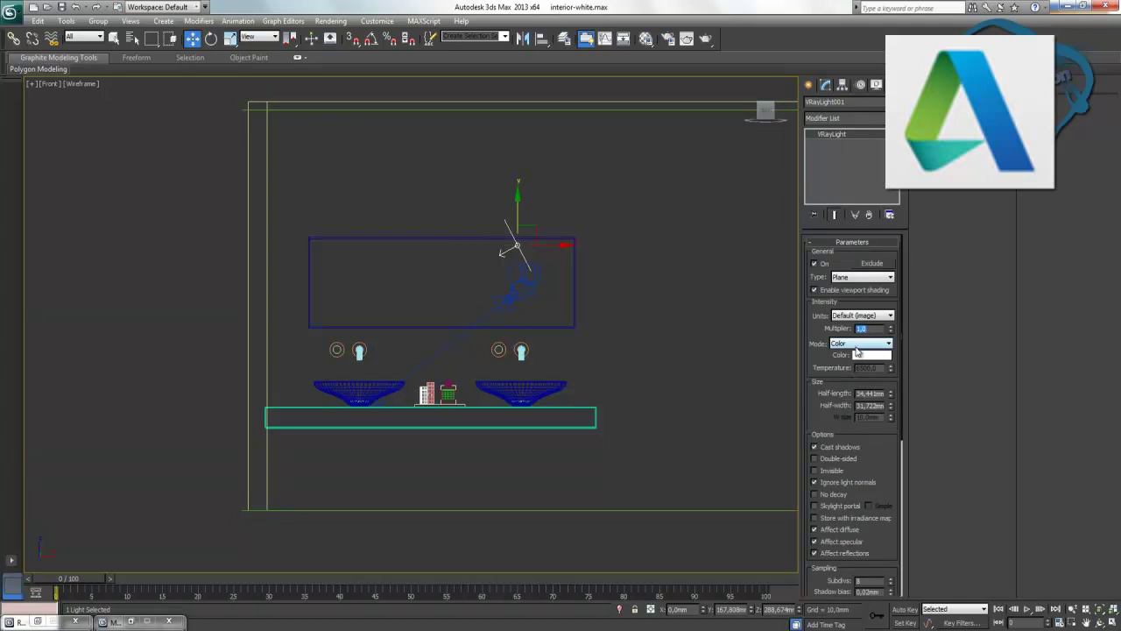
type("5")
left_click(821, 417)
key("alt+w")
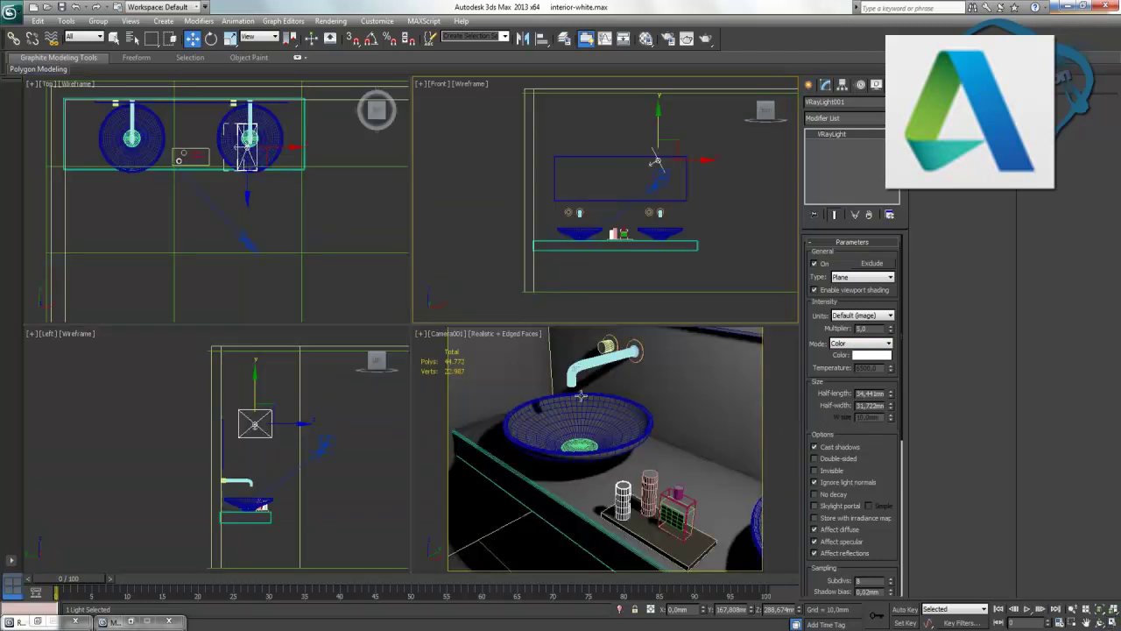
right_click(607, 399)
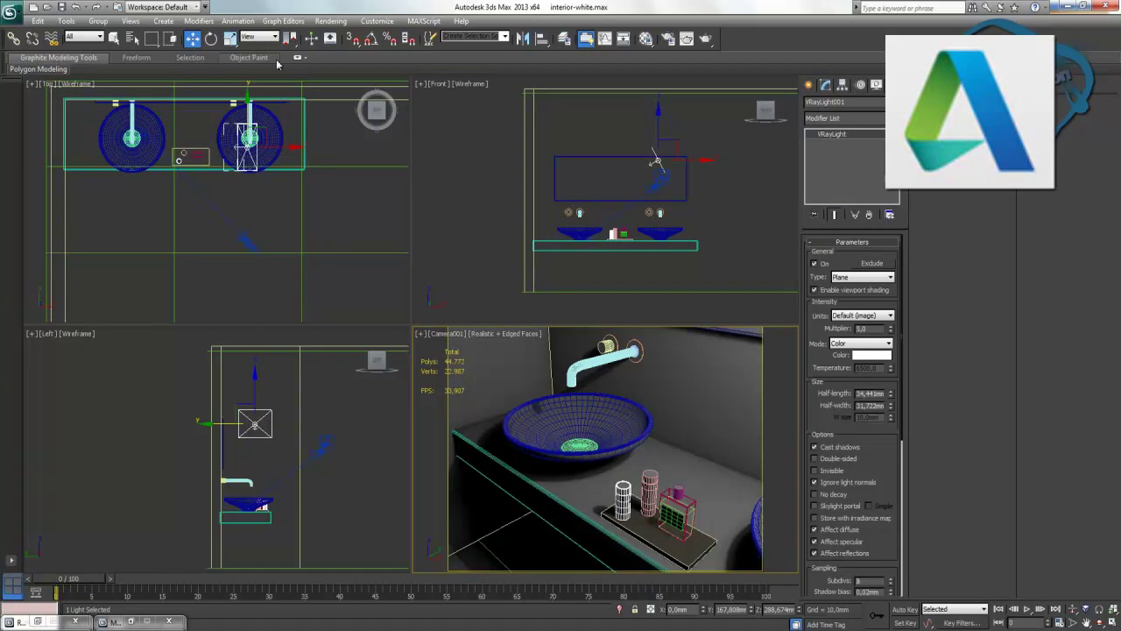
left_click(330, 20)
left_click(355, 49)
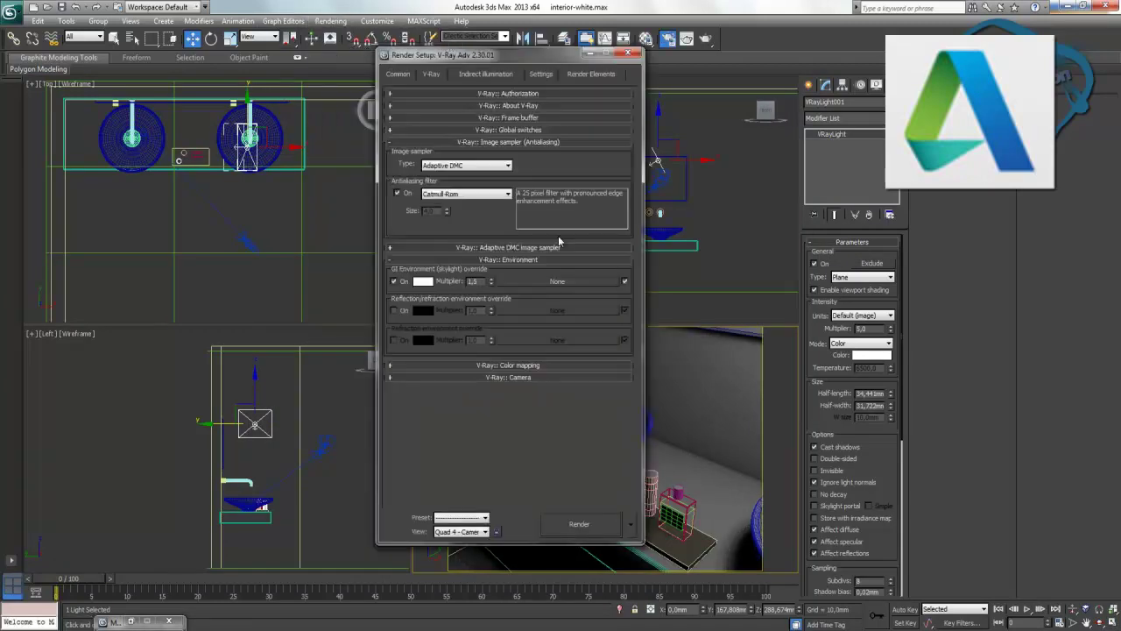
Check the indirect illumination HSph. subdivs, test-render the camera view, and close the render windows.
left_click(481, 75)
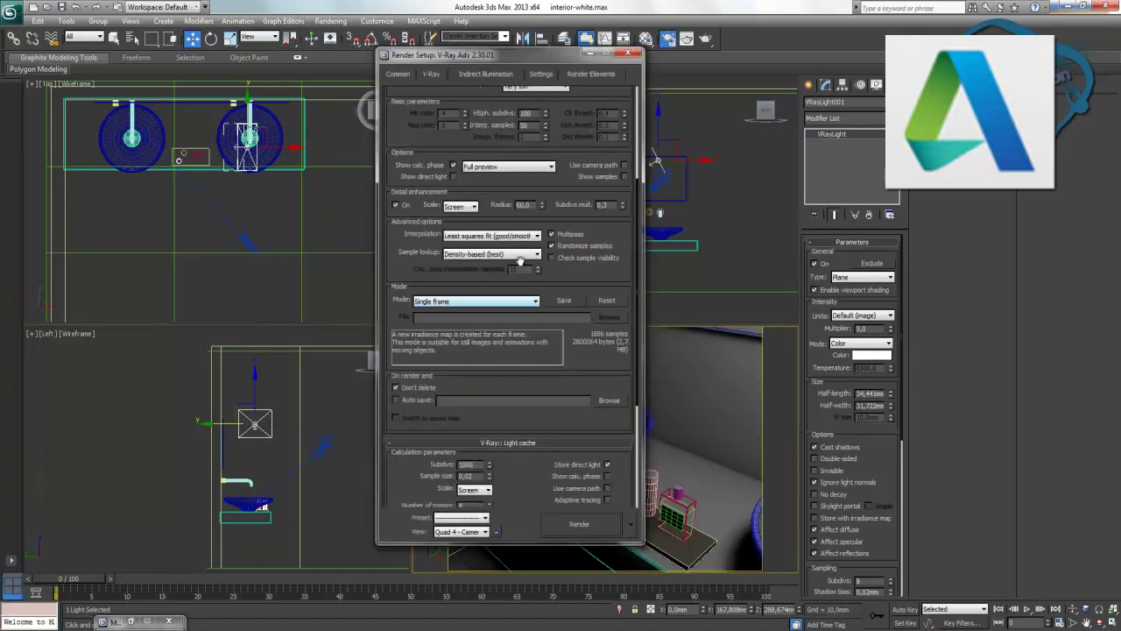
double_click(525, 113)
type("20")
left_click(580, 525)
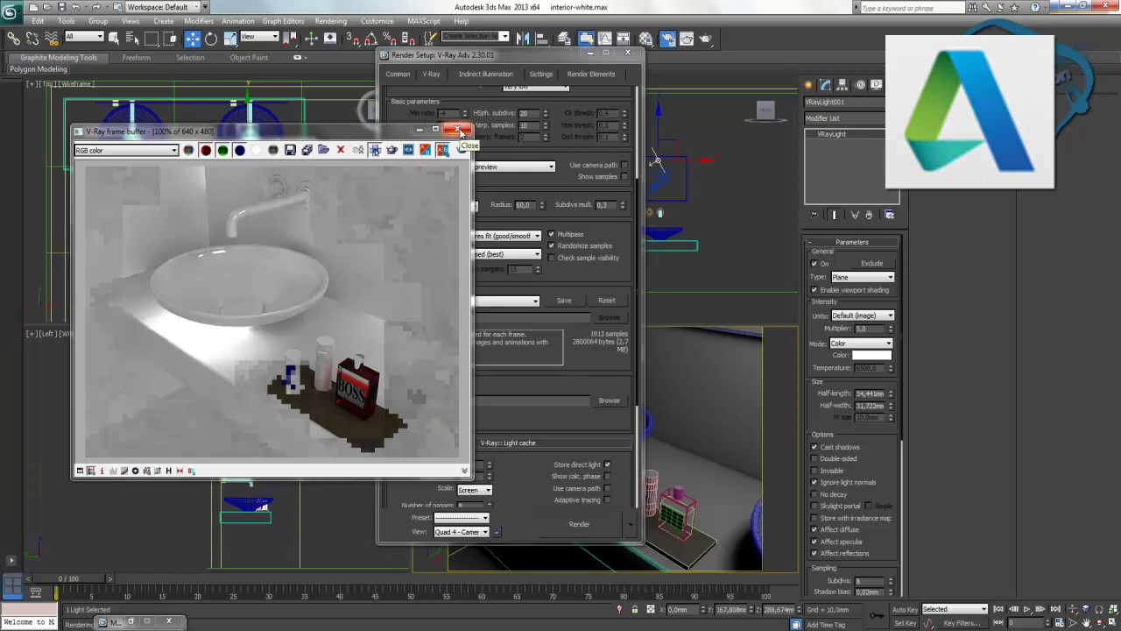
left_click(459, 130)
left_click(298, 141)
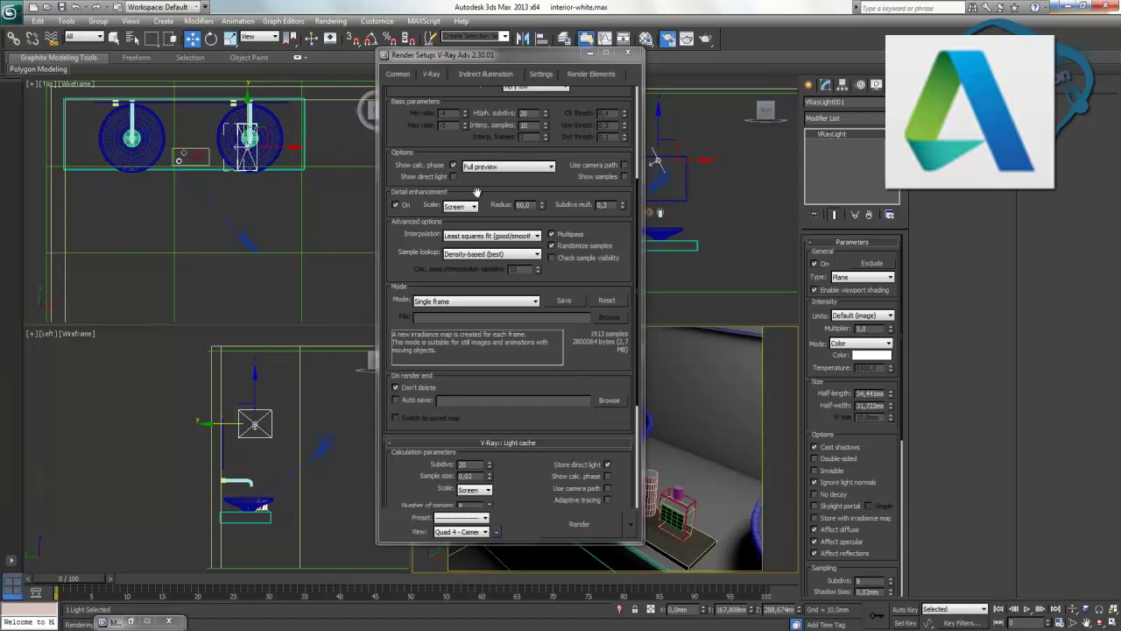
left_click(627, 55)
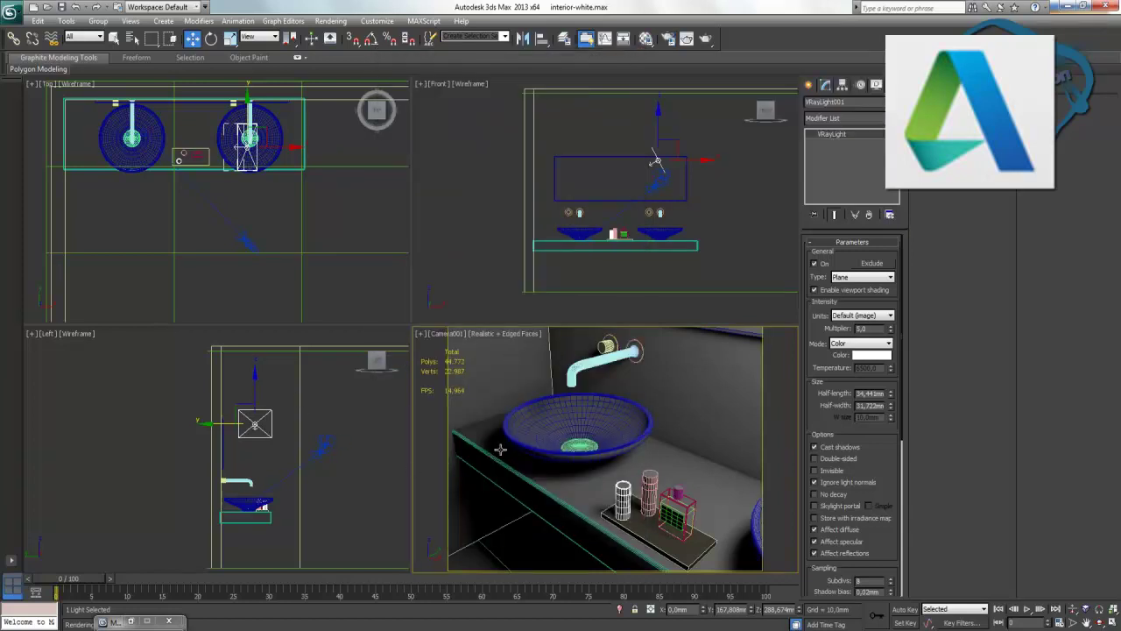
Render the Camera view from the quad menu, close the result, and deselect the light.
right_click(500, 449)
left_click(551, 554)
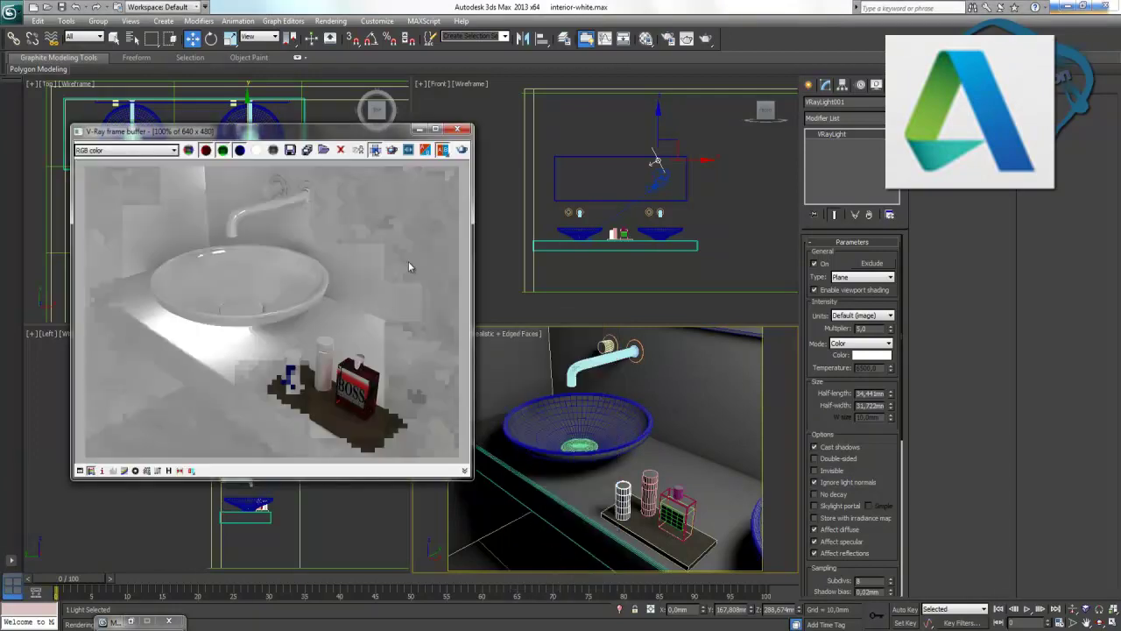
left_click(457, 129)
double_click(871, 329)
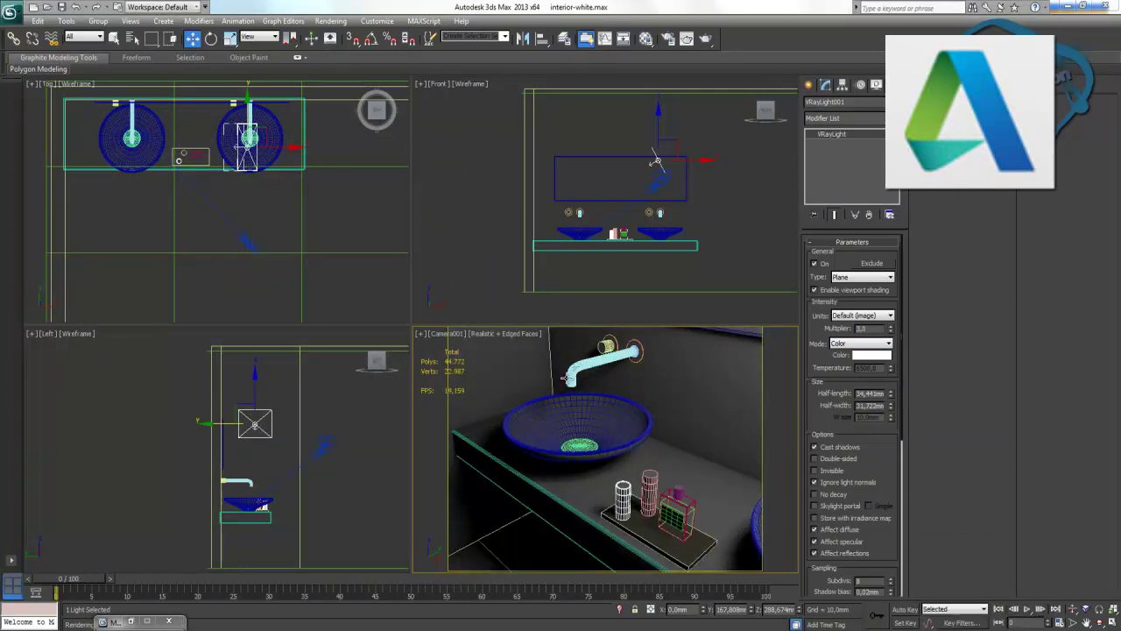
left_click(455, 289)
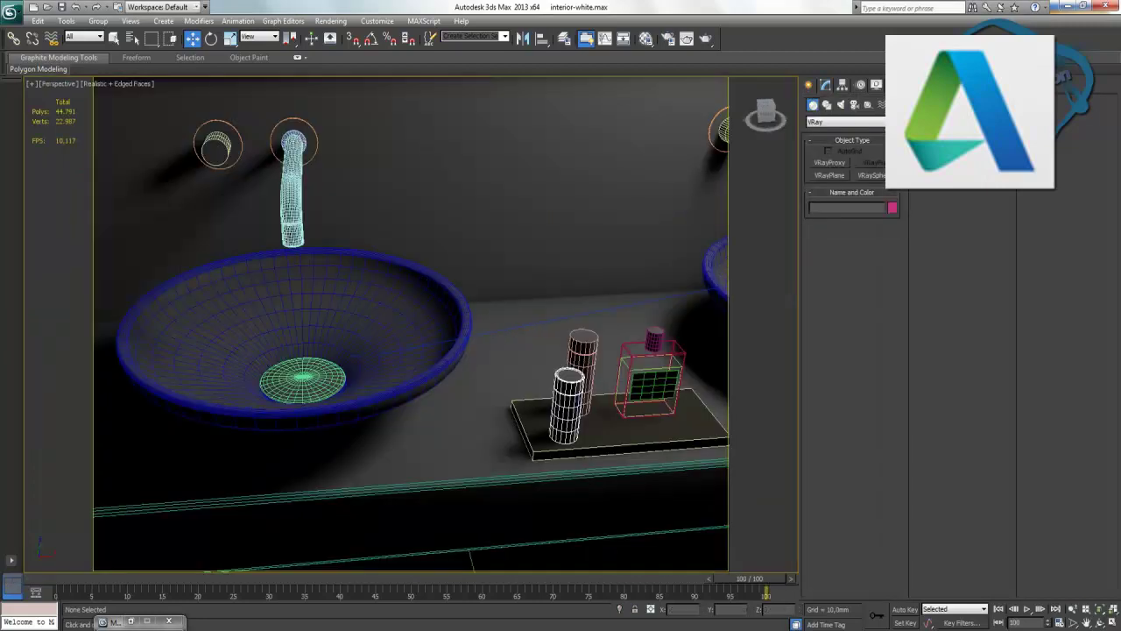
In the maximized Top view, draw a Circle spline around the left sink's drain.
left_click(1113, 622)
left_click(270, 215)
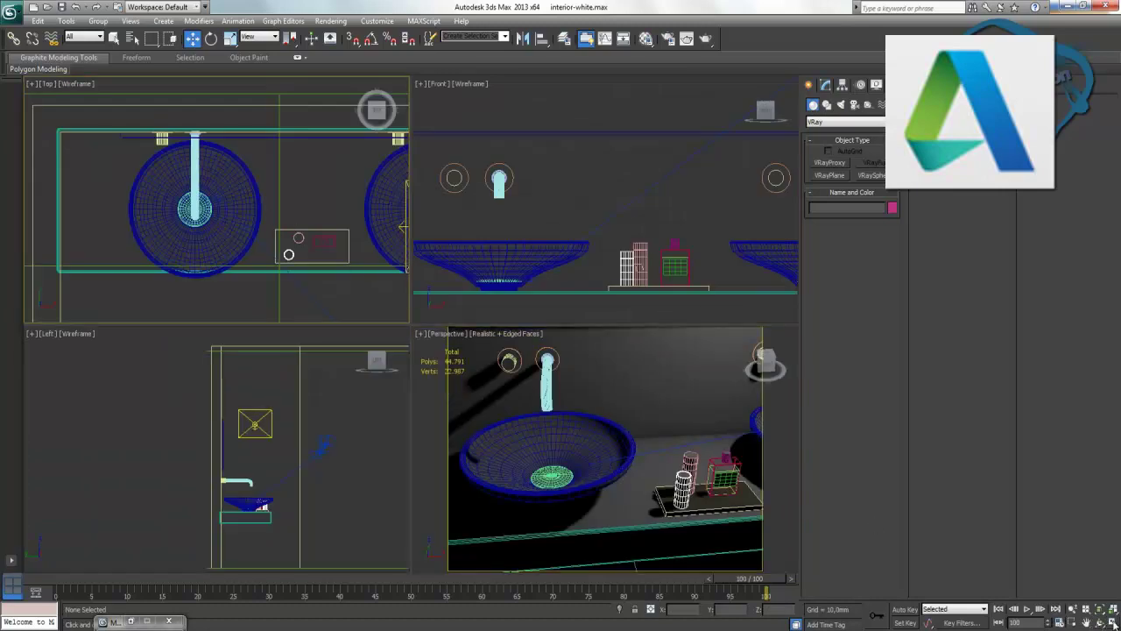
key("alt+w")
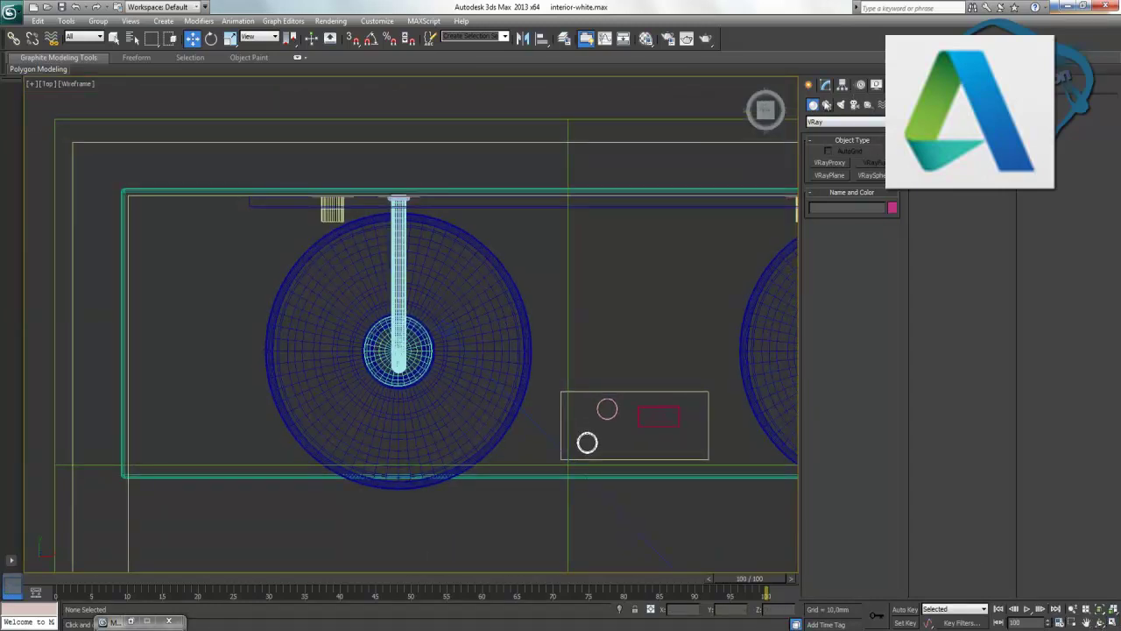
left_click(826, 105)
left_click(836, 189)
left_click_drag(397, 352, 504, 373)
key("w")
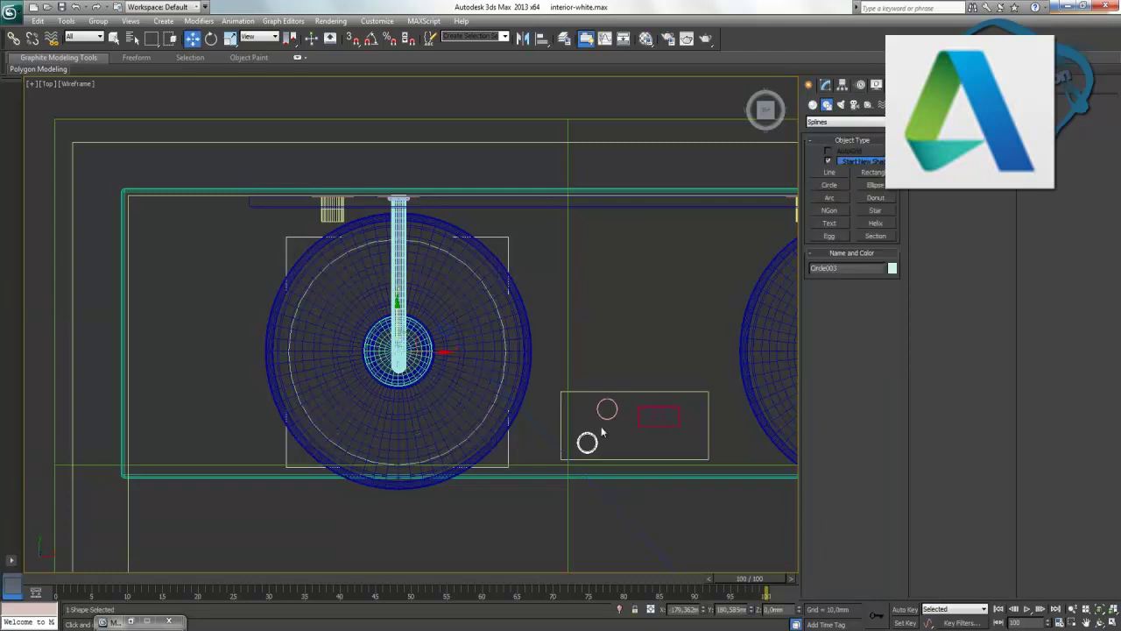
Raise the circle to the sink rim in the Front view and check it from the side.
key("alt+w")
scroll(570, 206, "up", 2)
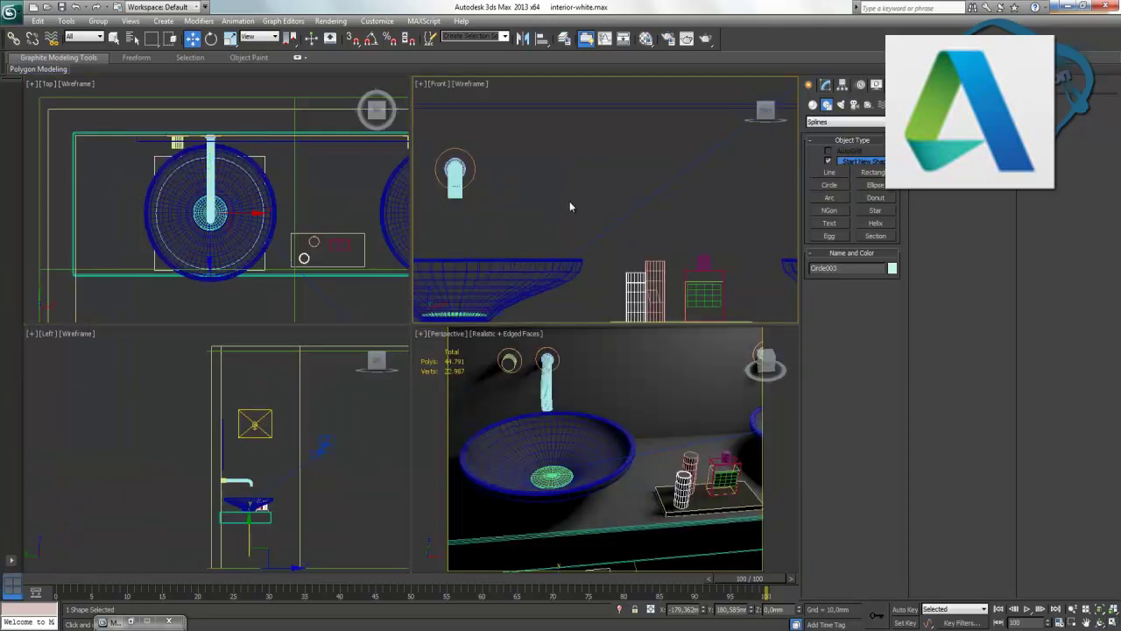
left_click(1112, 622)
scroll(576, 288, "up", 2)
scroll(627, 283, "down", 3)
scroll(539, 386, "down", 1)
left_click_drag(398, 533, 449, 286)
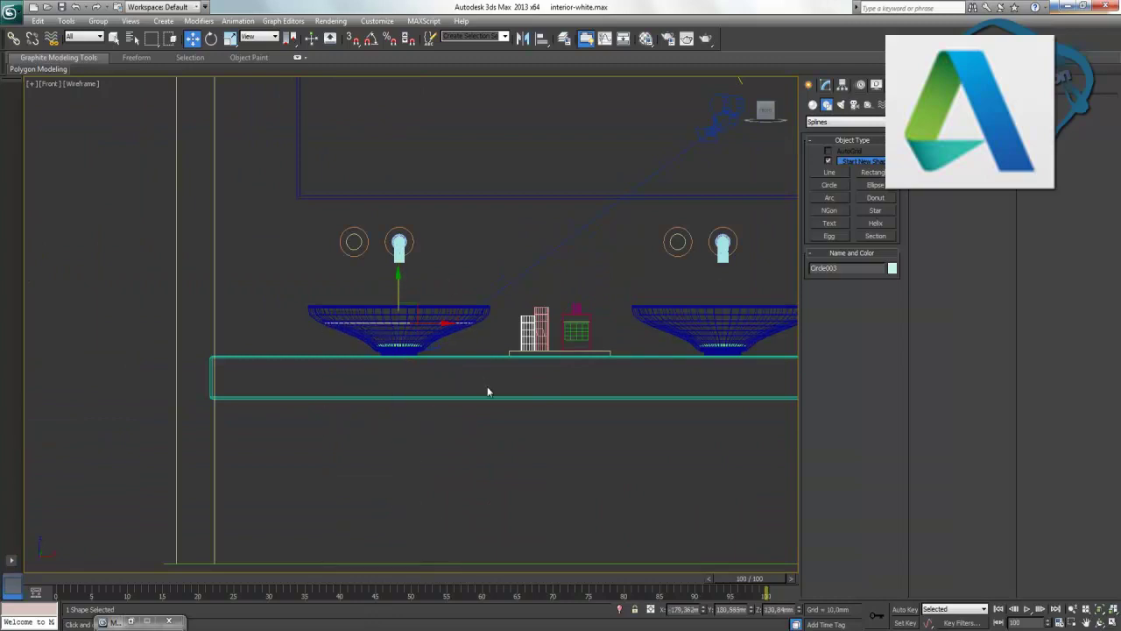
scroll(487, 385, "up", 5)
middle_click_drag(333, 343, 424, 395)
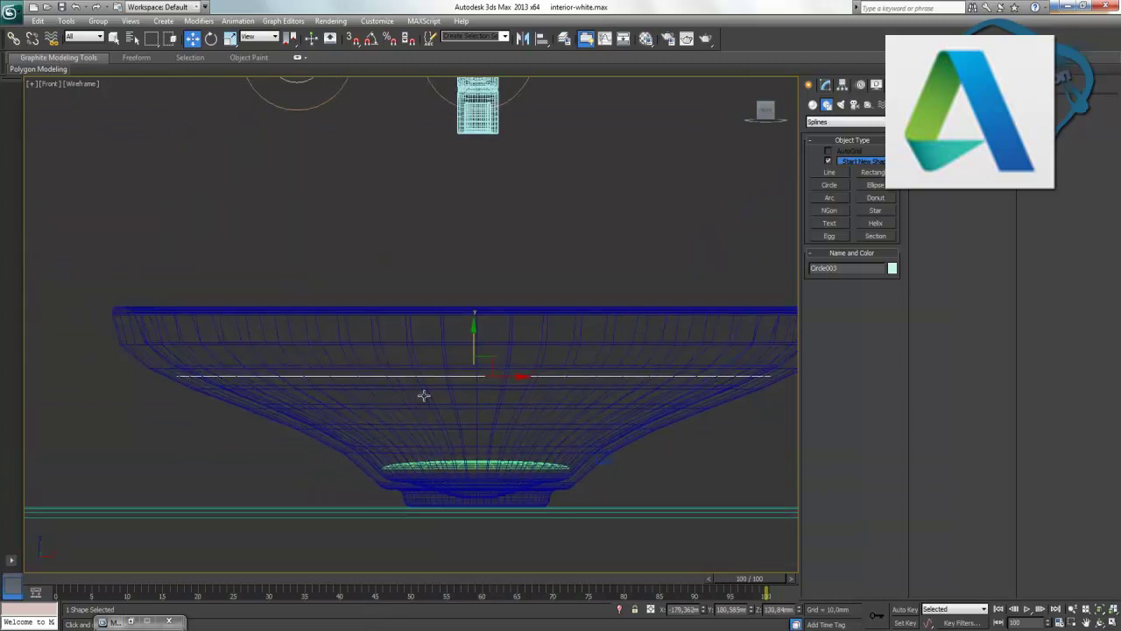
left_click(1113, 621)
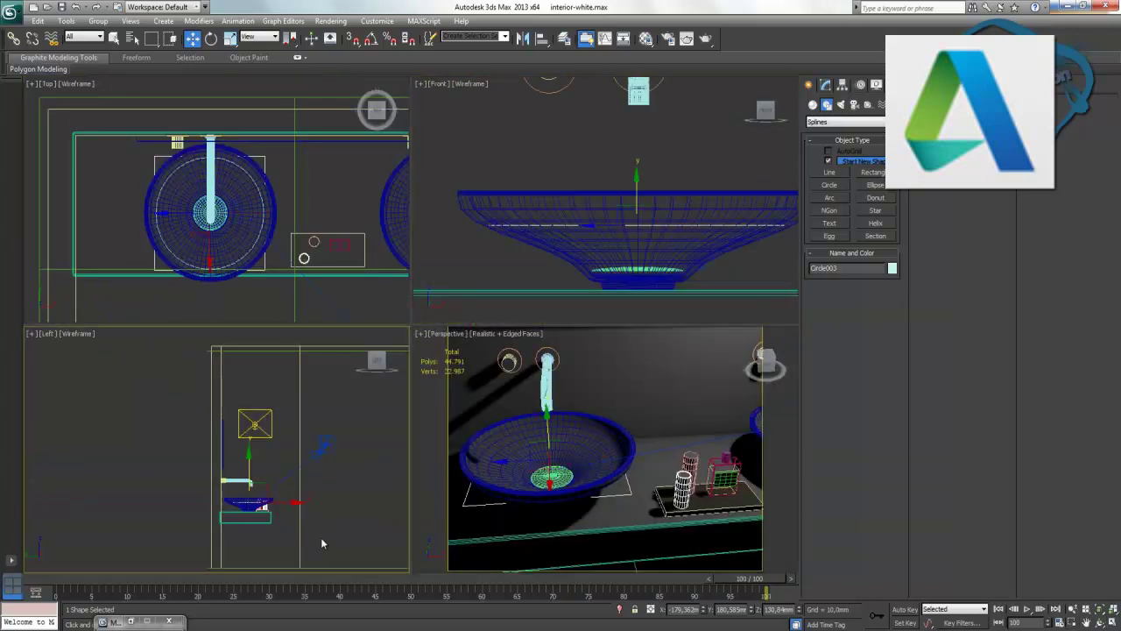
left_click(1113, 620)
scroll(508, 397, "up", 1)
scroll(576, 433, "up", 4)
middle_click_drag(576, 438, 467, 434)
scroll(466, 434, "up", 2)
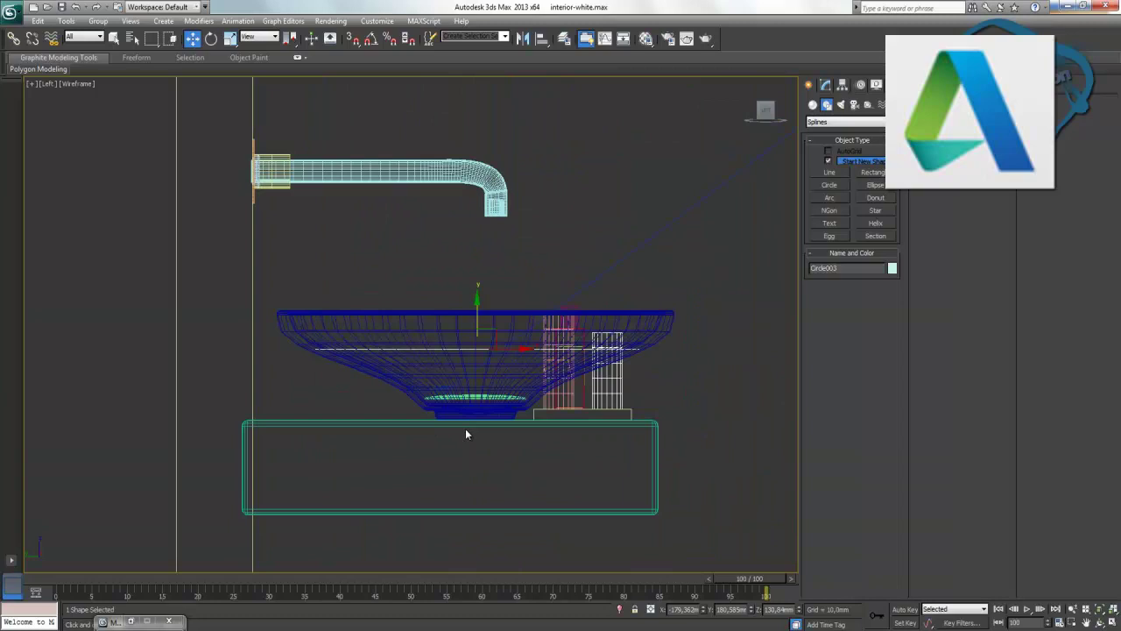
left_click(1113, 620)
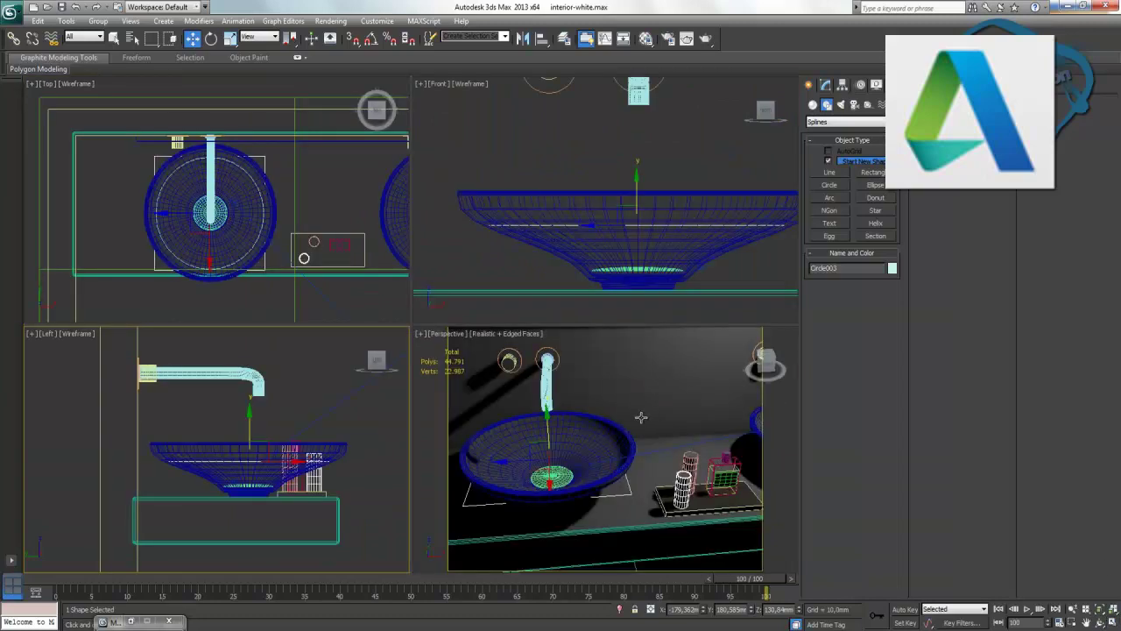
Convert Circle003 to an Editable Poly and maximize the perspective view.
right_click(592, 455)
mouse_move(612, 567)
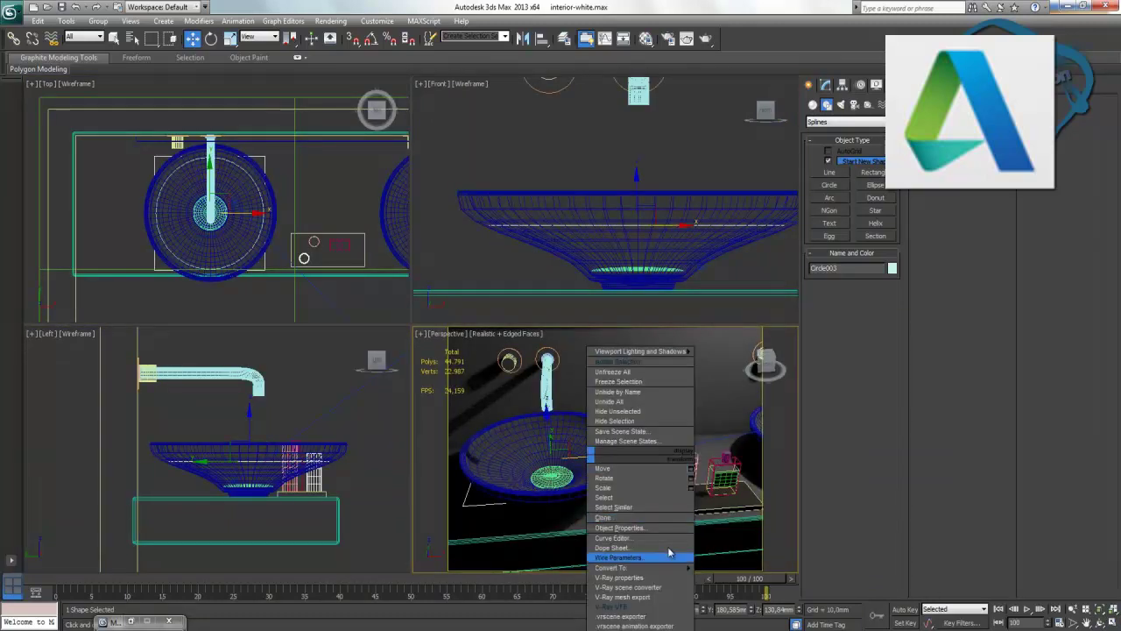
left_click(750, 588)
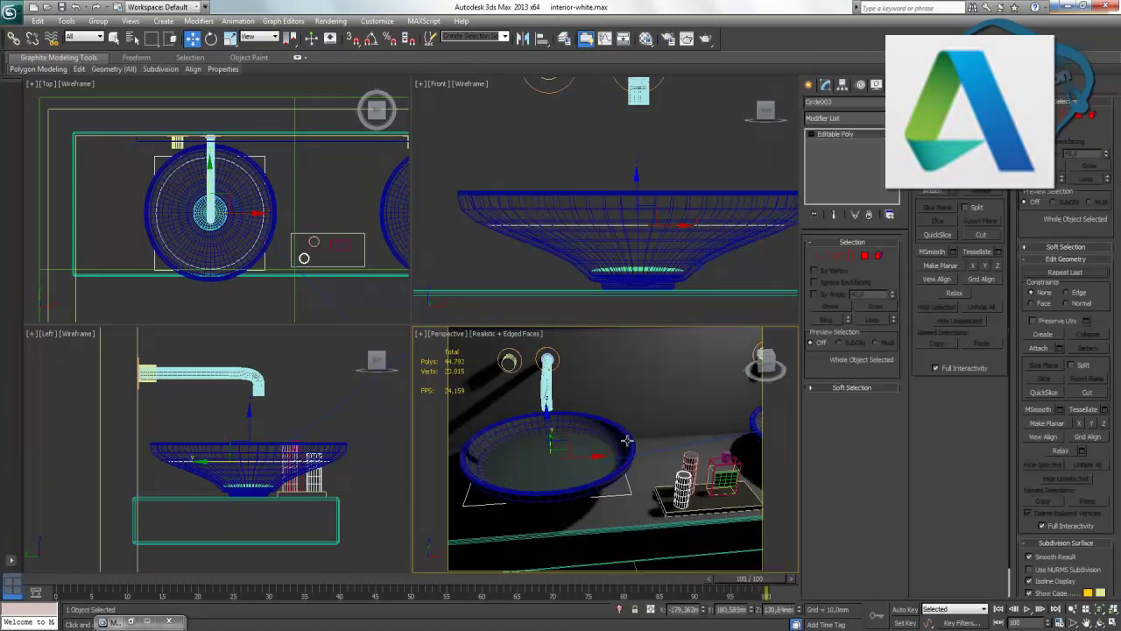
left_click(1113, 622)
Name an empty Material Editor slot 'su'.
mouse_move(513, 350)
middle_mouse_down("alt")
mouse_move(468, 344)
mouse_move(571, 345)
middle_mouse_up("alt")
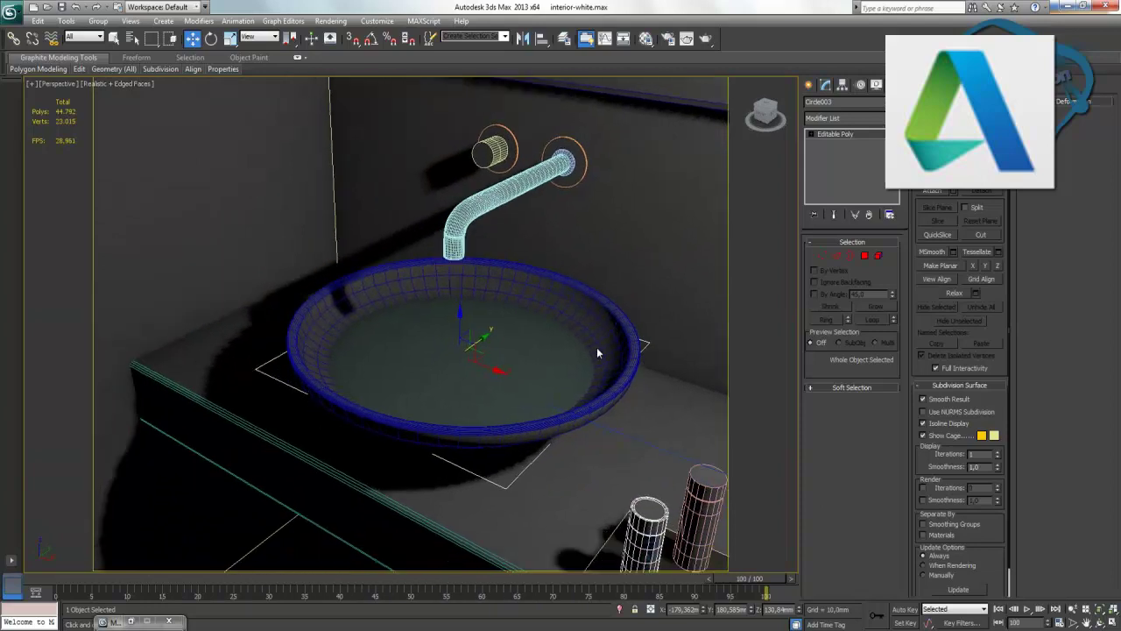
key("m")
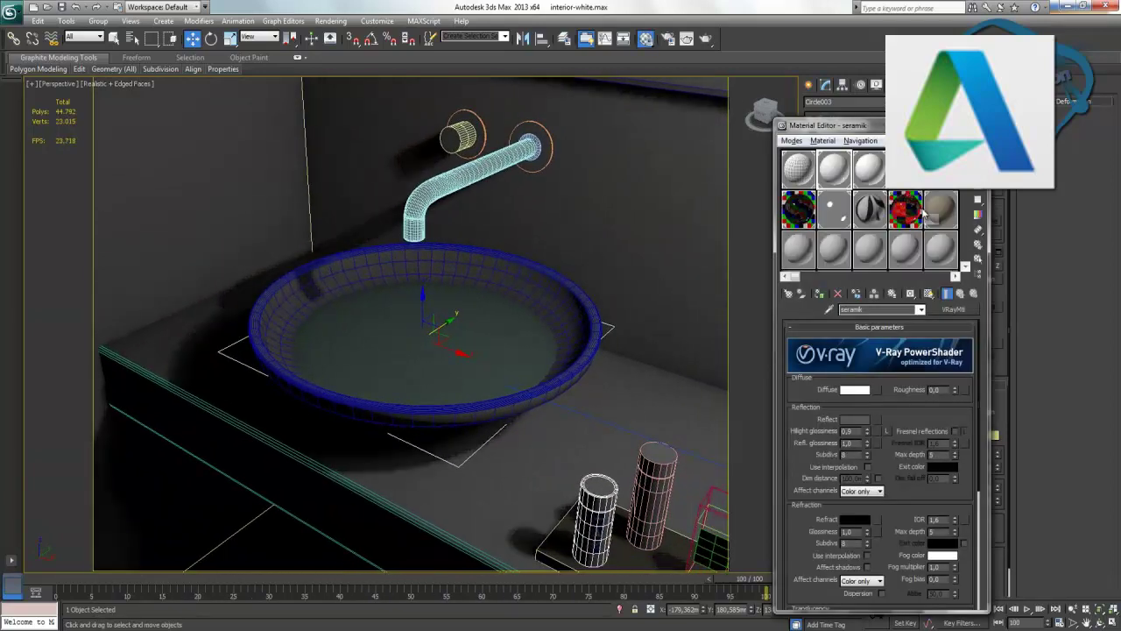
left_click(955, 276)
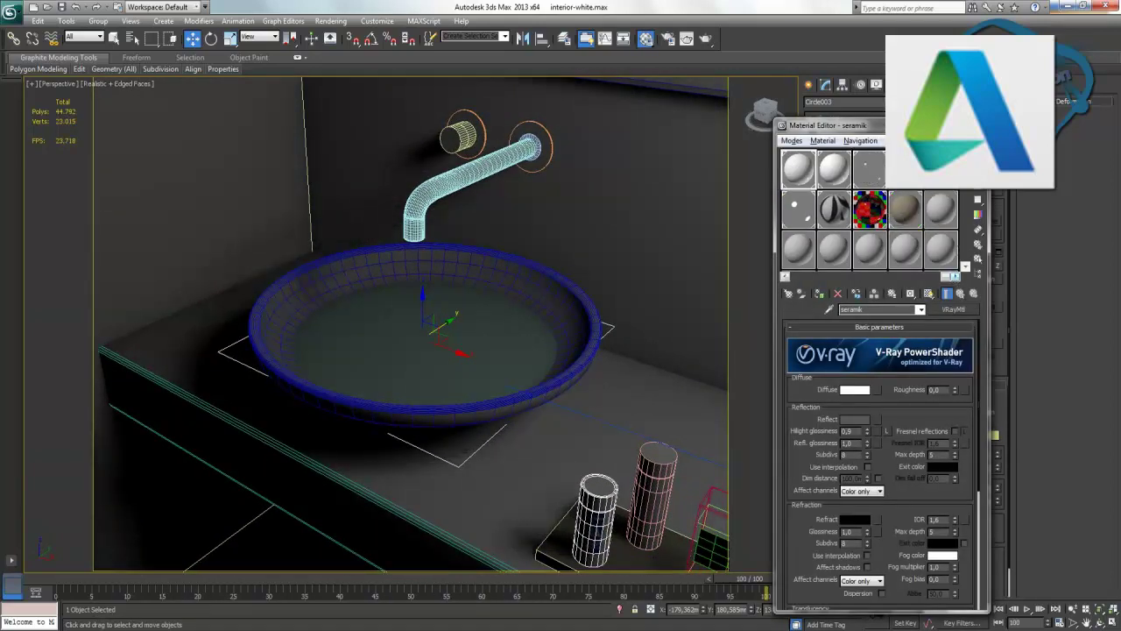
left_click(893, 310)
type("su")
Make the 'su' material a VRayMtl and start editing its diffuse colour.
left_click(954, 309)
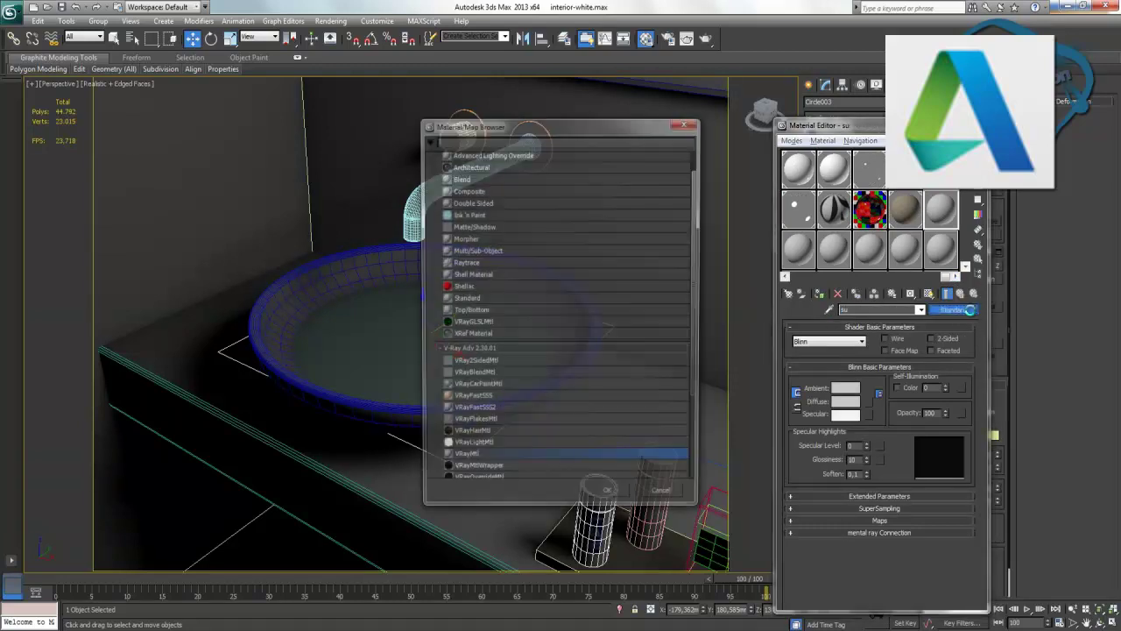
scroll(512, 450, "down", 5)
double_click(512, 456)
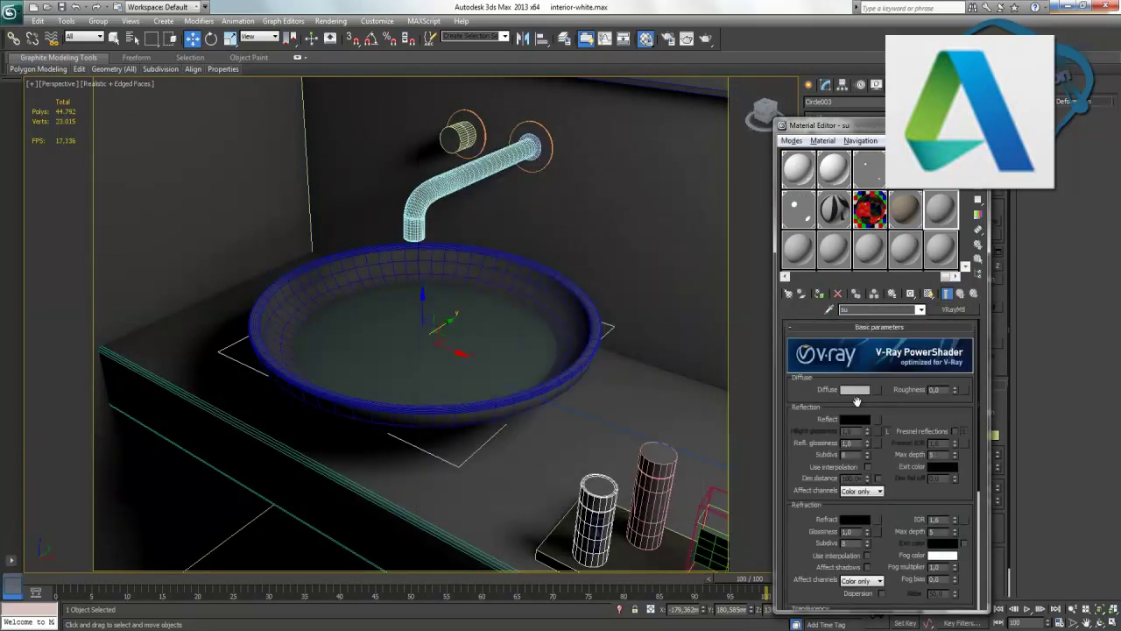
left_click(856, 391)
Set both the diffuse and refraction colours to white.
left_click_drag(344, 124, 349, 170)
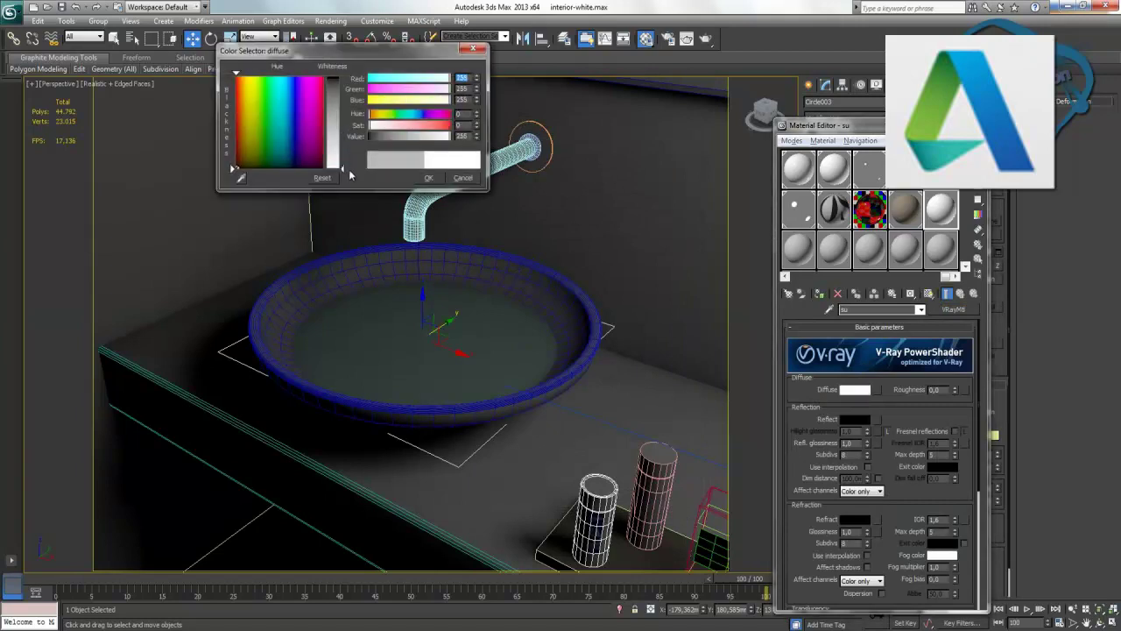
left_click(429, 178)
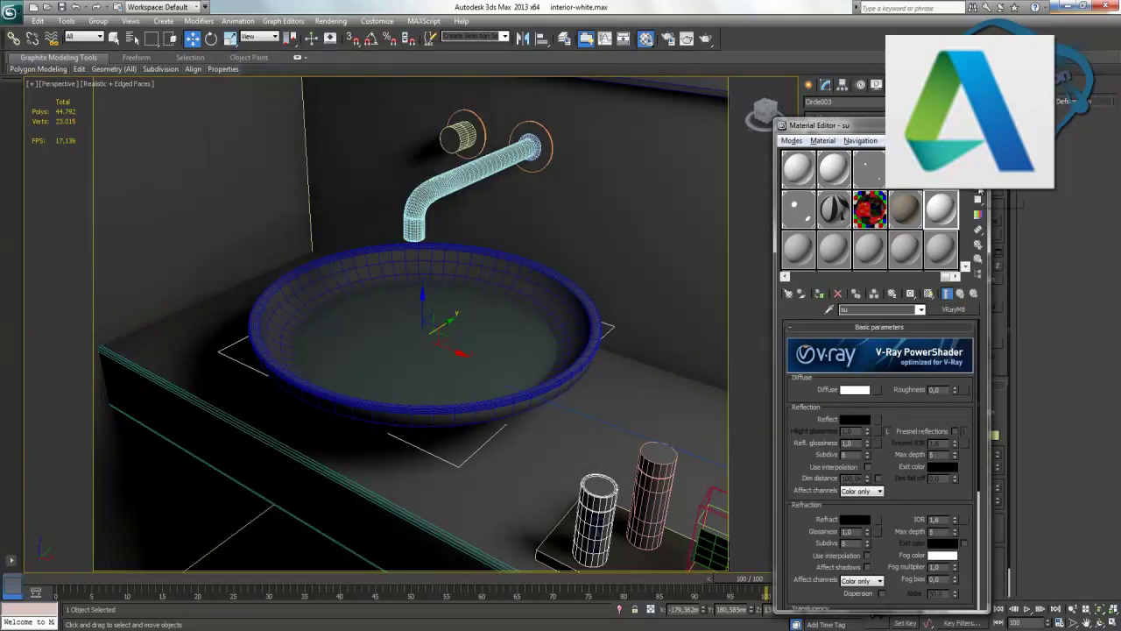
left_click(856, 521)
left_click_drag(341, 79, 341, 168)
left_click(428, 178)
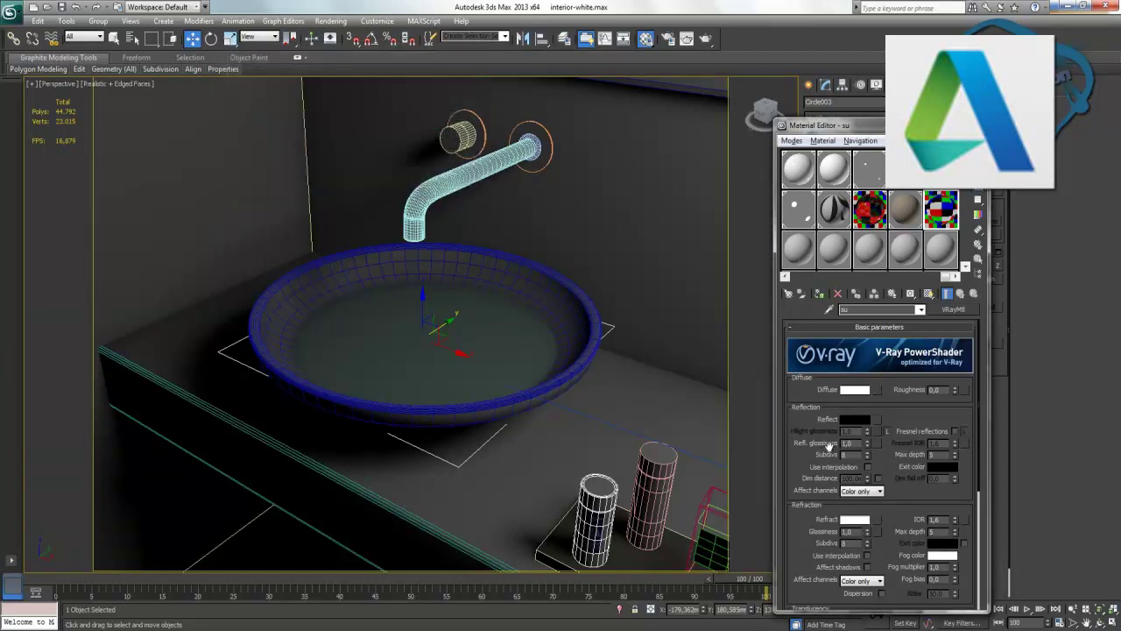
Set the reflection colour to a dark grey (values 5, 25, 25).
left_click(852, 421)
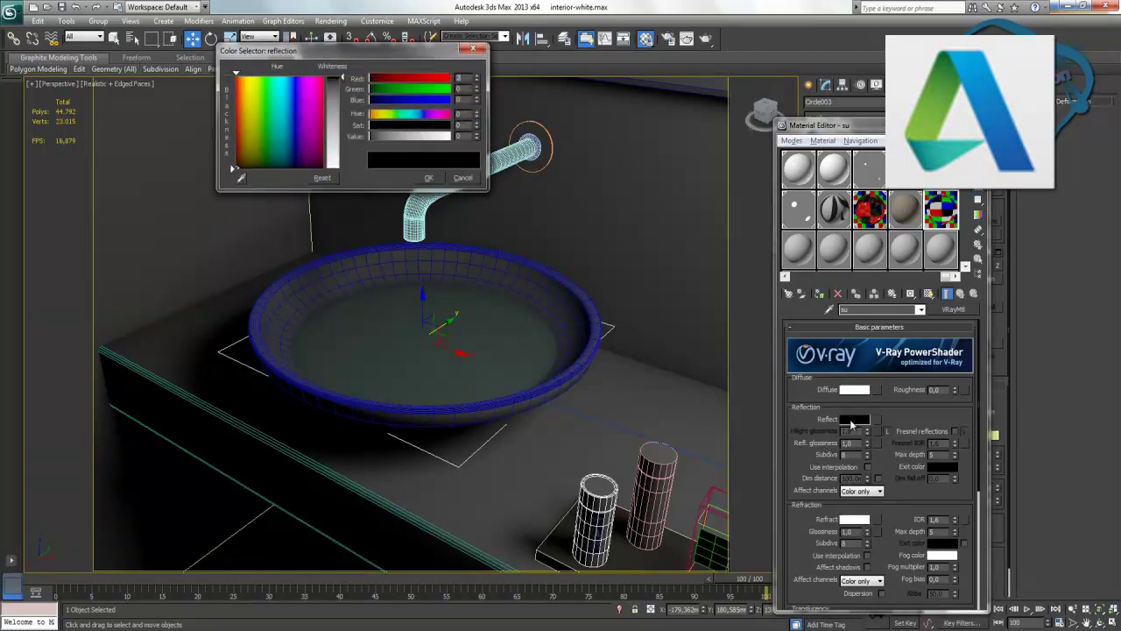
type("5")
key("Tab")
type("25")
key("Tab")
type("25")
key("Return")
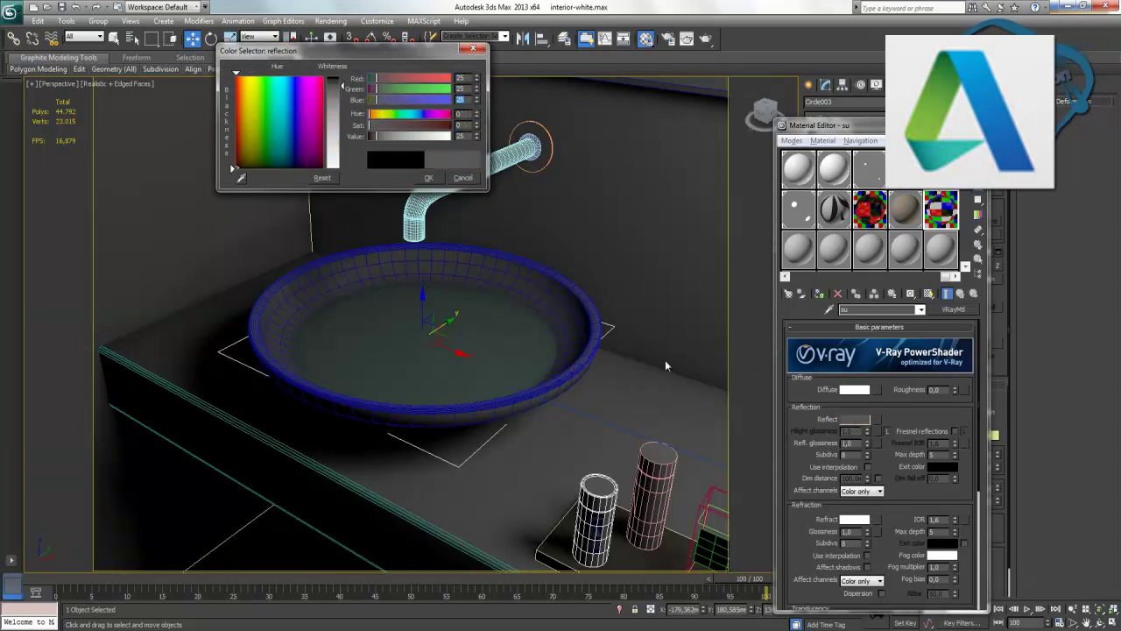
left_click(431, 179)
Give the refraction fog a pale blue-green colour and expand the Maps rollout.
scroll(814, 562, "down", 2)
scroll(813, 543, "down", 3)
left_click(944, 440)
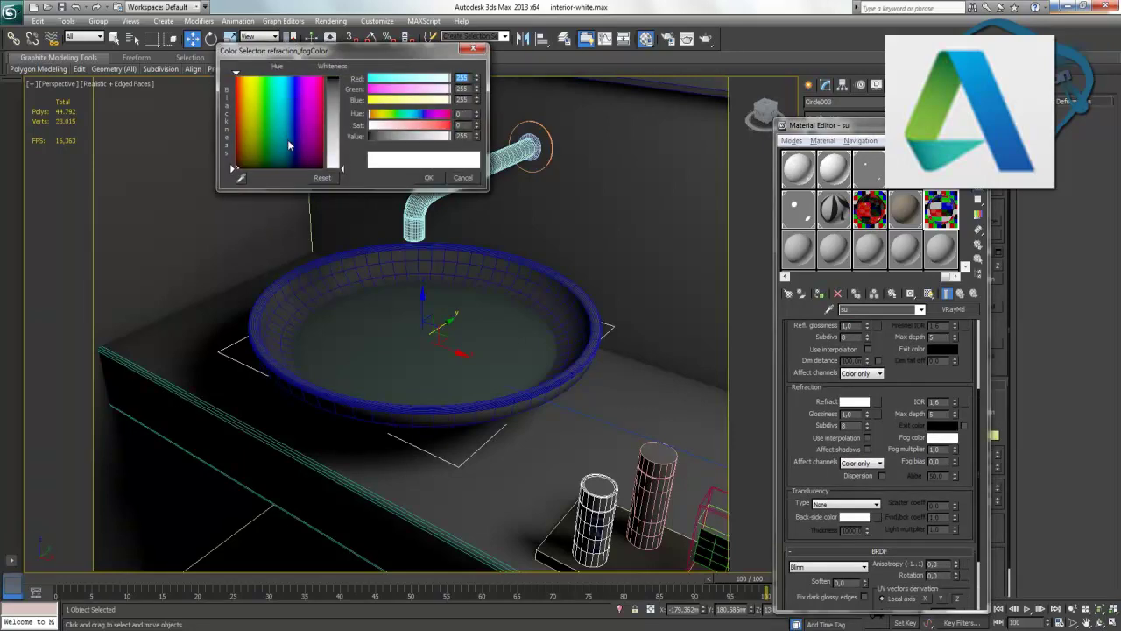
left_click(277, 139)
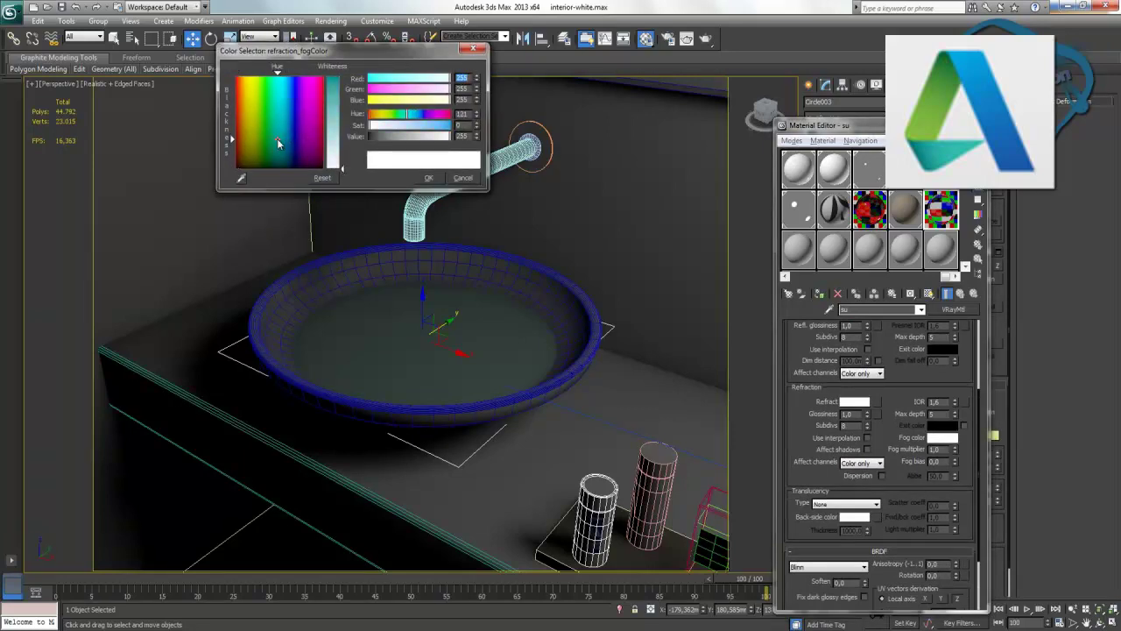
left_click_drag(342, 167, 339, 139)
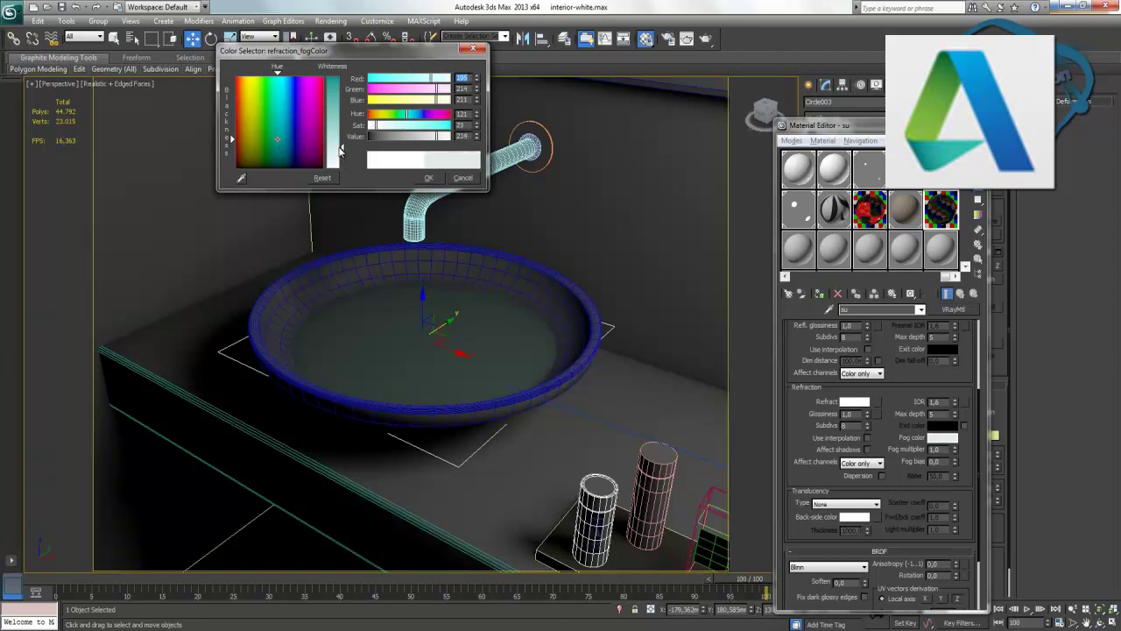
left_click(429, 179)
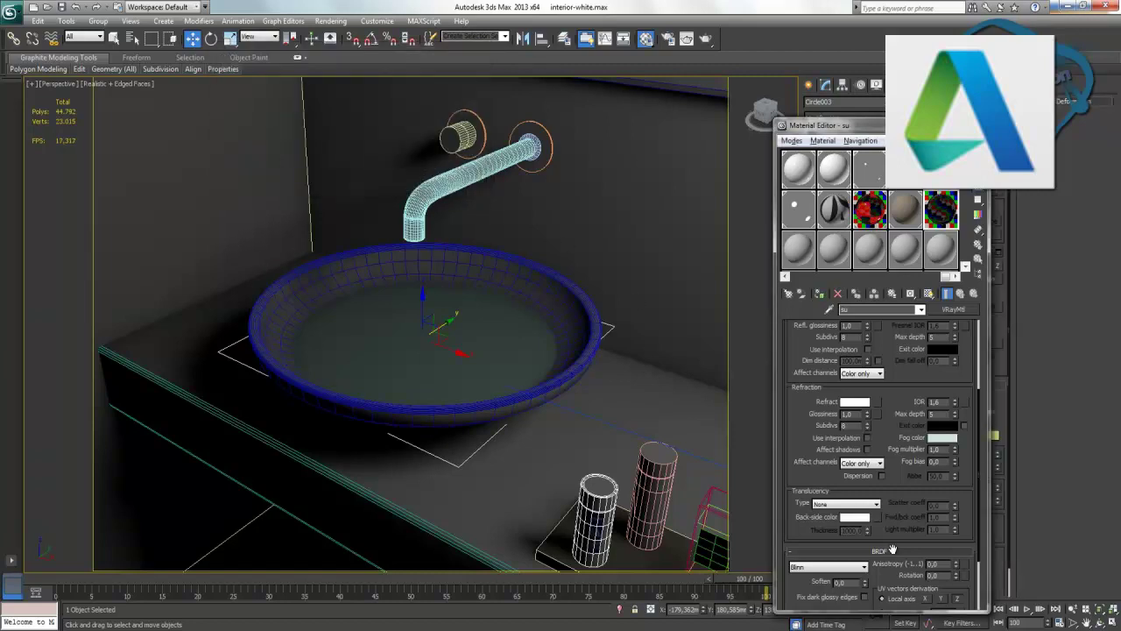
left_click_drag(803, 518, 799, 426)
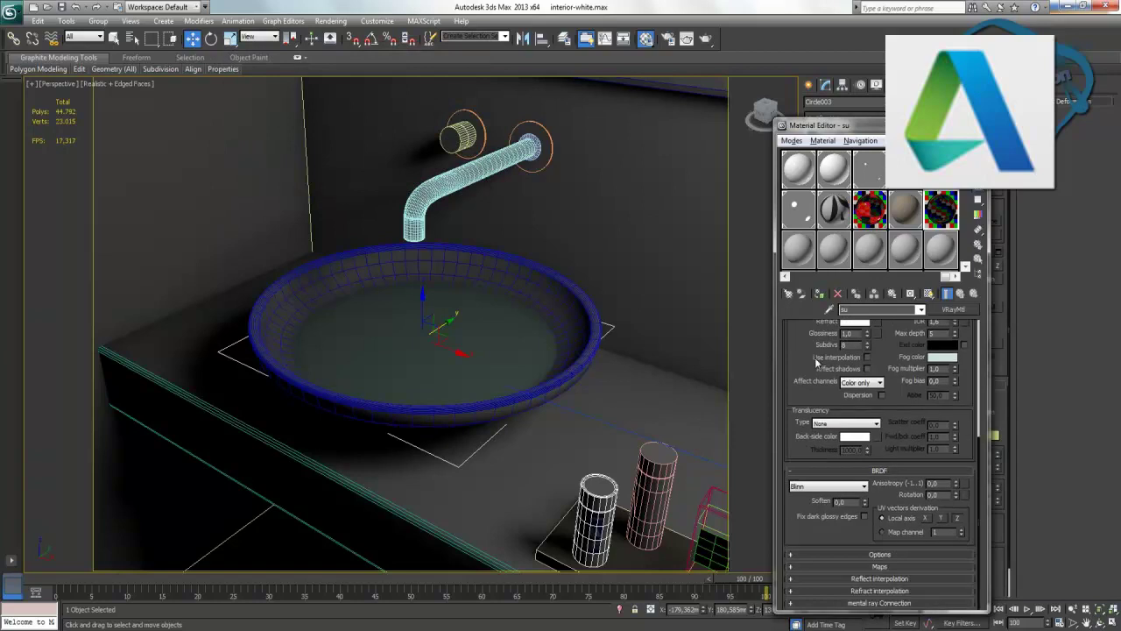
left_click(891, 567)
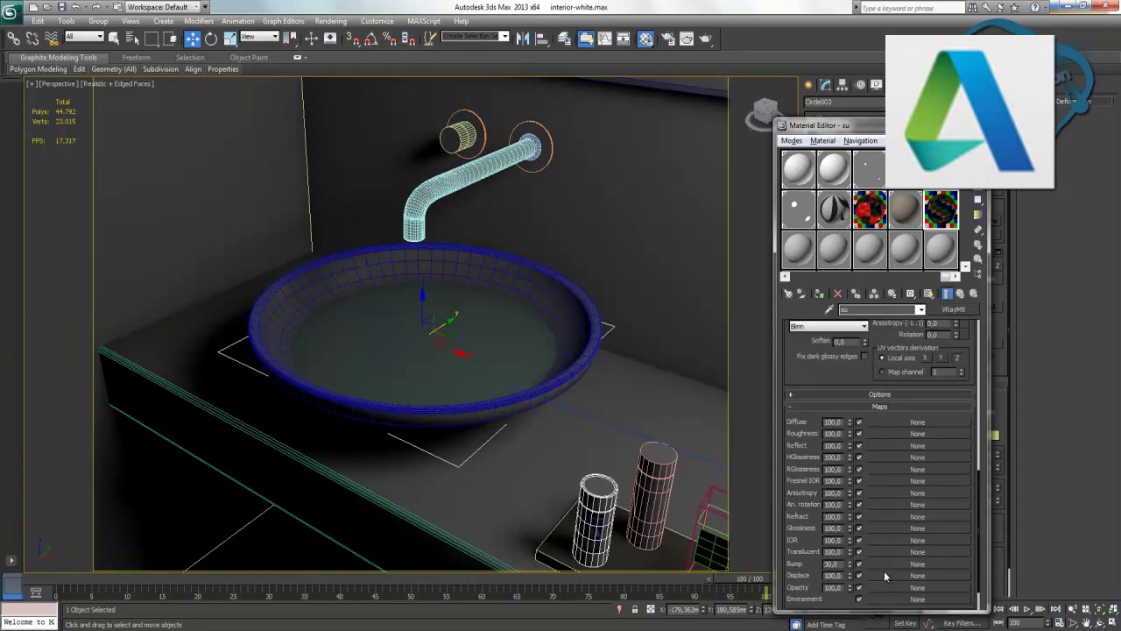
Add a Noise map to the Bump slot with tiling 20 on X, Y and Z.
left_click(885, 572)
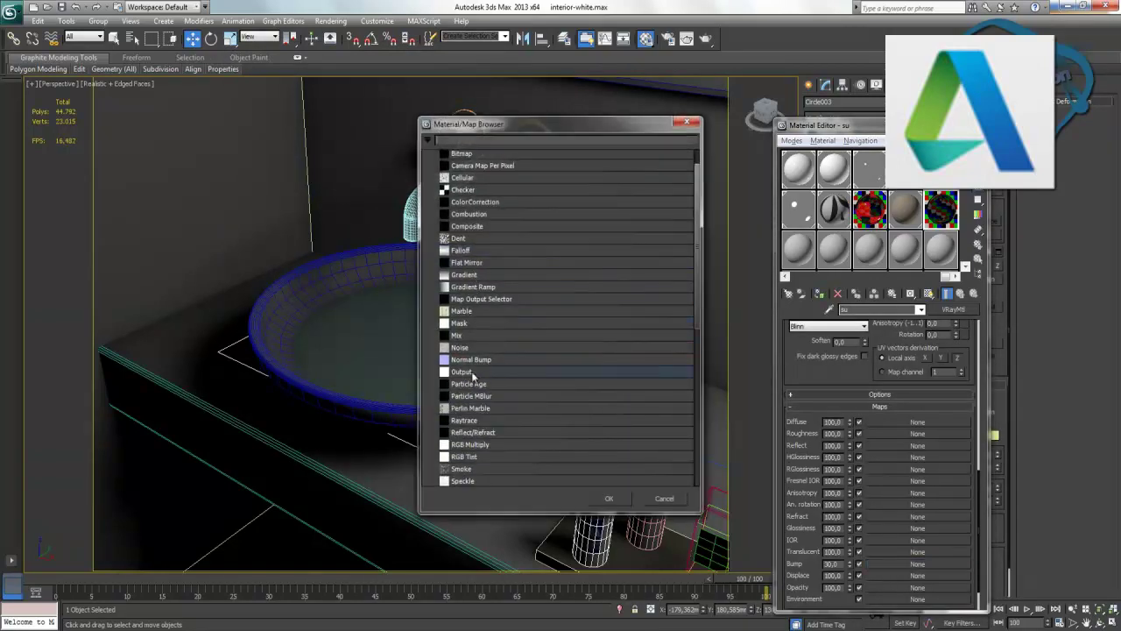
double_click(462, 348)
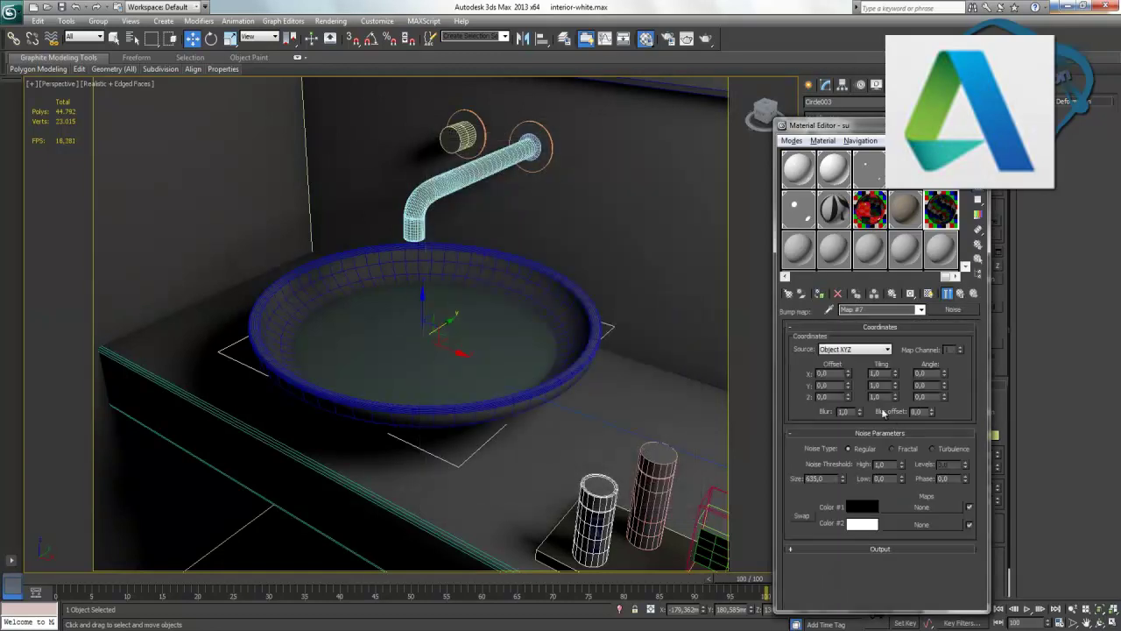
double_click(883, 374)
type("20")
key("Tab")
type("20")
key("Tab")
type("20")
key("Return")
Back in the water material, unlock highlight glossiness at 0.9.
left_click(960, 294)
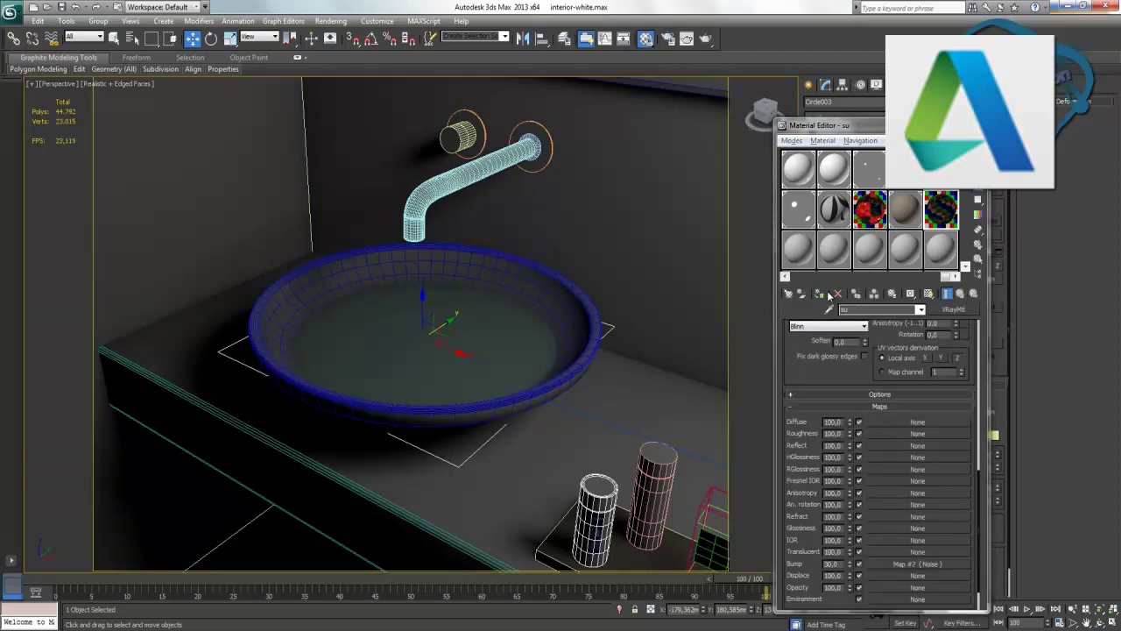
scroll(842, 447, "up", 3)
scroll(842, 438, "up", 1)
scroll(843, 402, "up", 2)
scroll(842, 402, "up", 4)
left_click(888, 381)
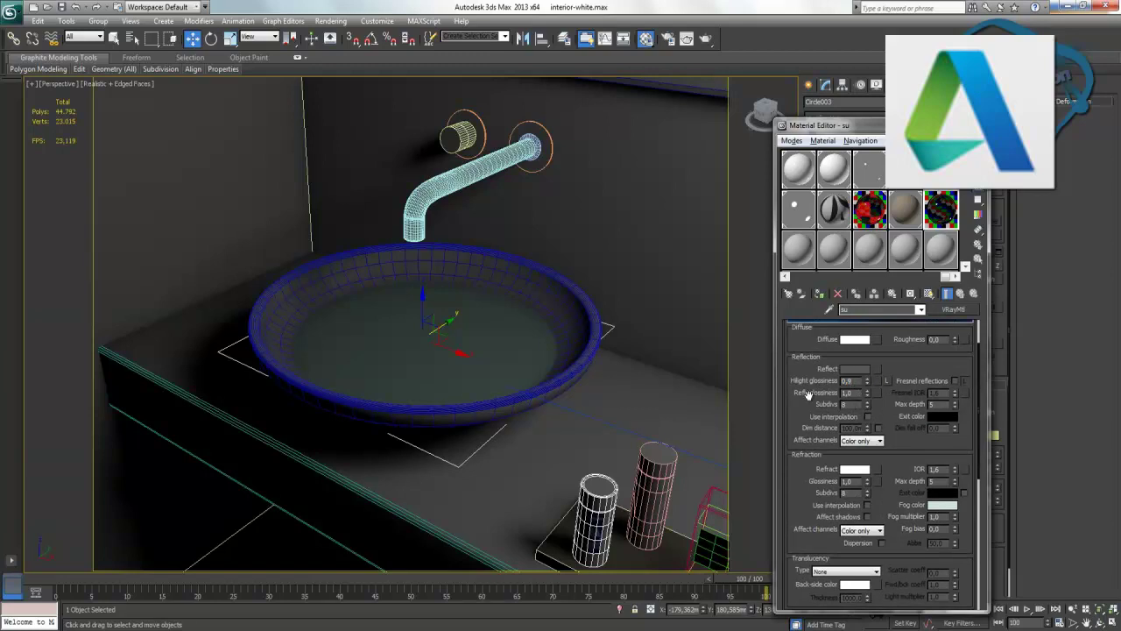
Test-render the teal water, close the frame buffer, and assign 'su' to the selection.
key("shift+q")
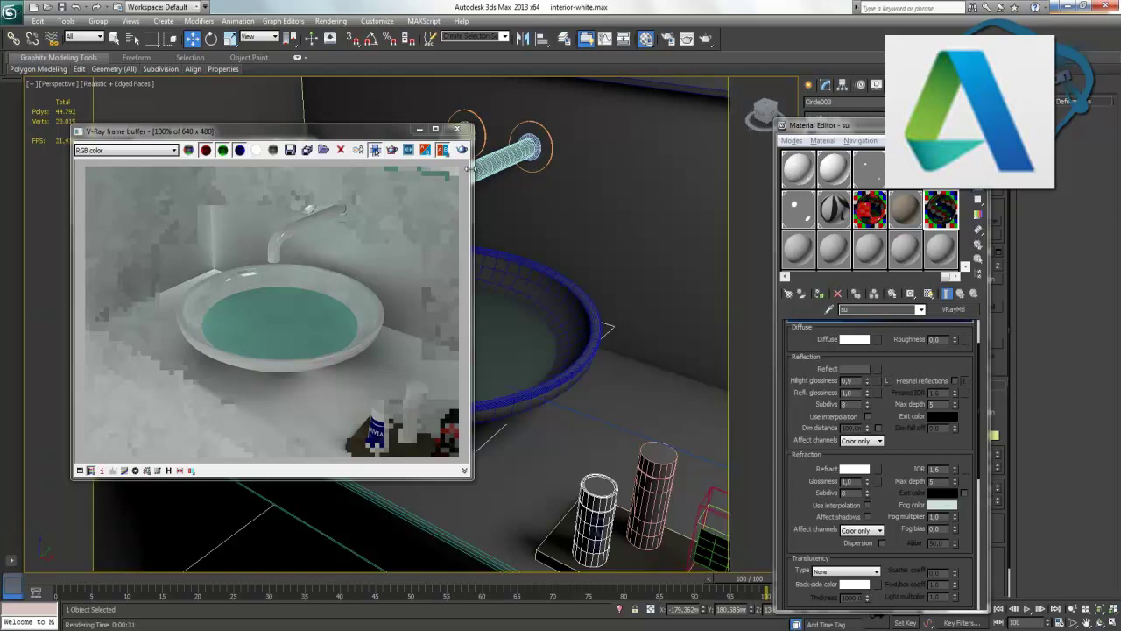
left_click(459, 132)
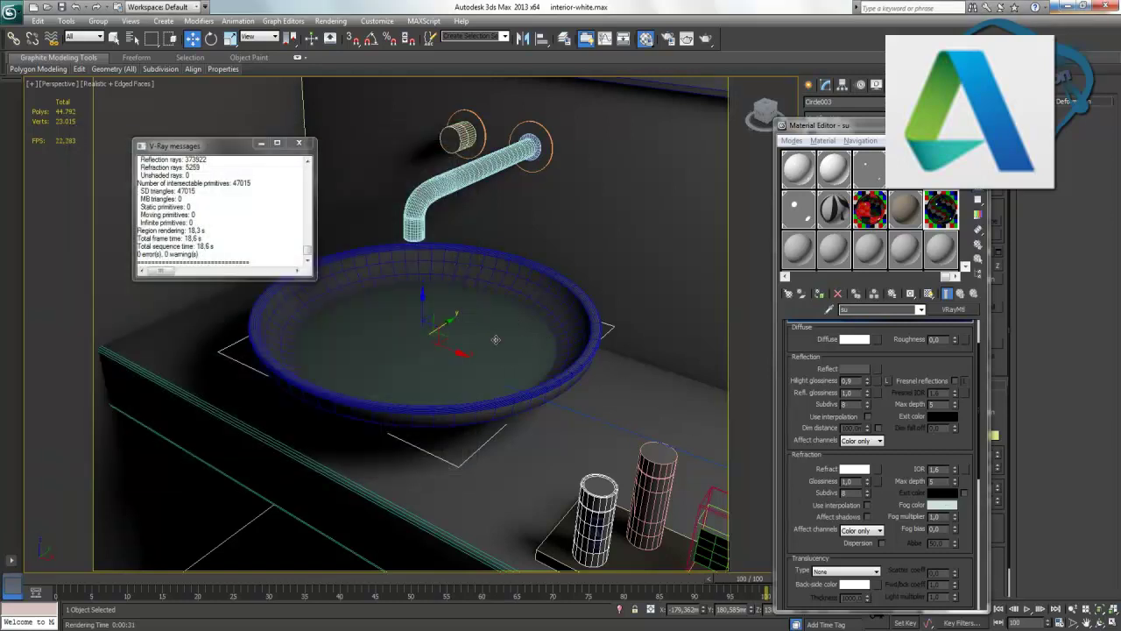
left_click(819, 294)
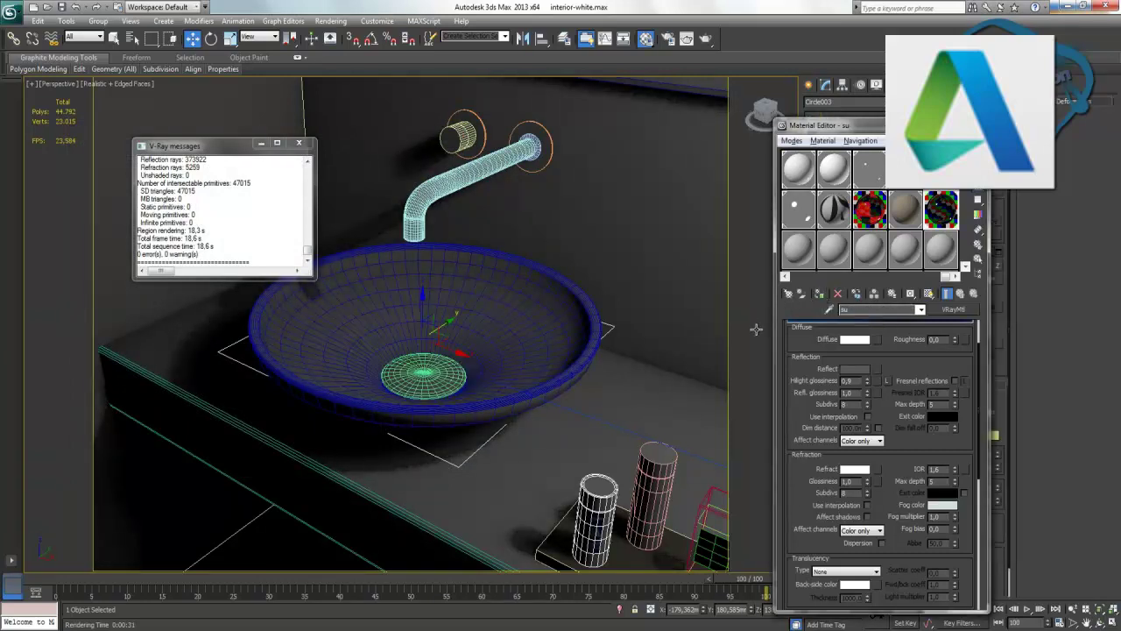
Render again, then change the Noise bump tiling to 75 on X, Y and Z.
key("shift+q")
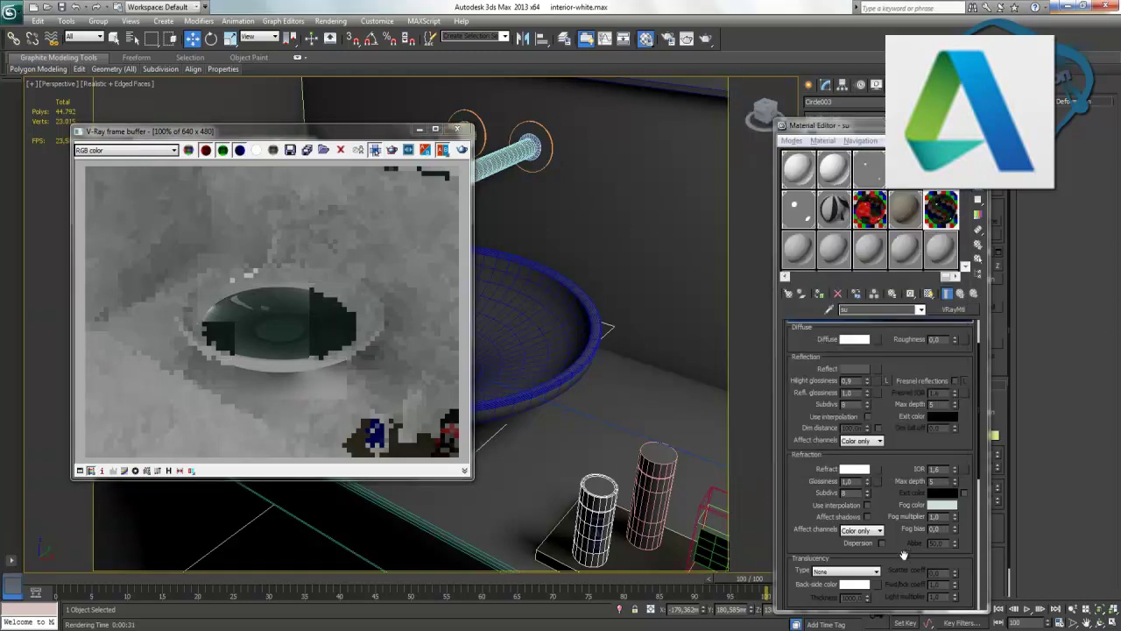
scroll(922, 596, "down", 5)
left_click(916, 577)
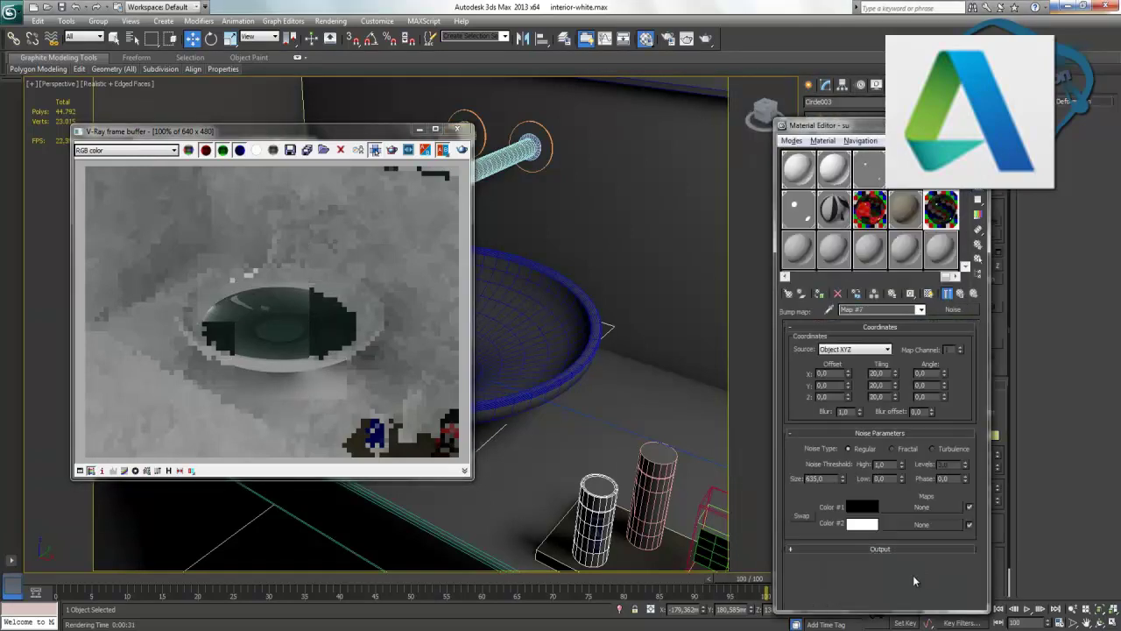
double_click(883, 374)
type("75")
key("Tab")
type("75")
key("Tab")
type("75")
Close the frame buffer and render messages, returning to the water material's top level.
left_click(468, 135)
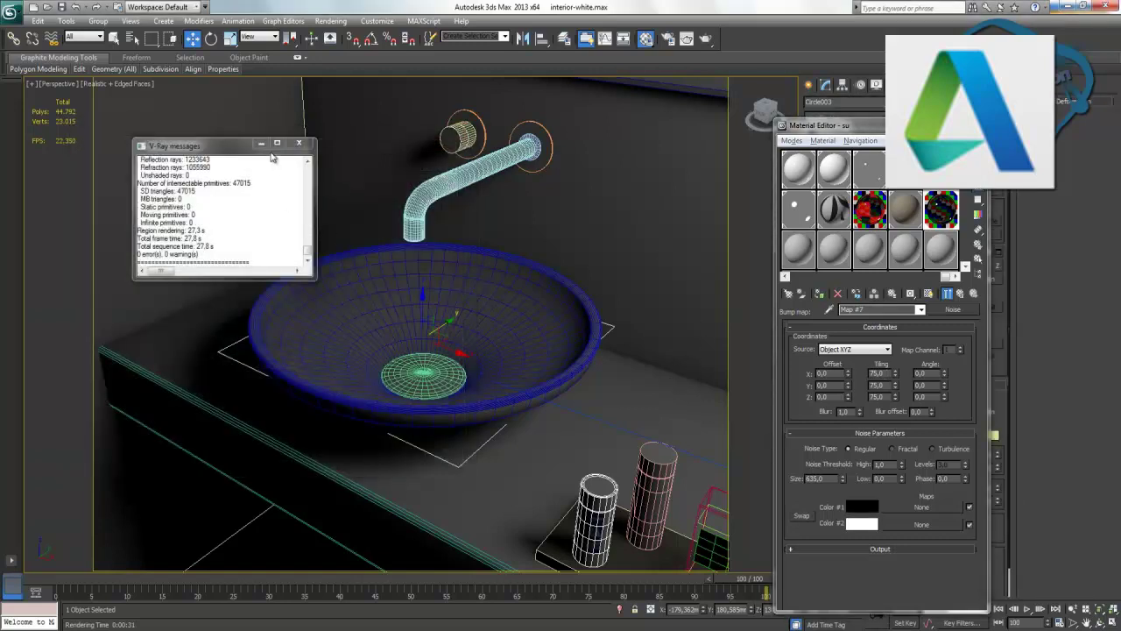
left_click(299, 143)
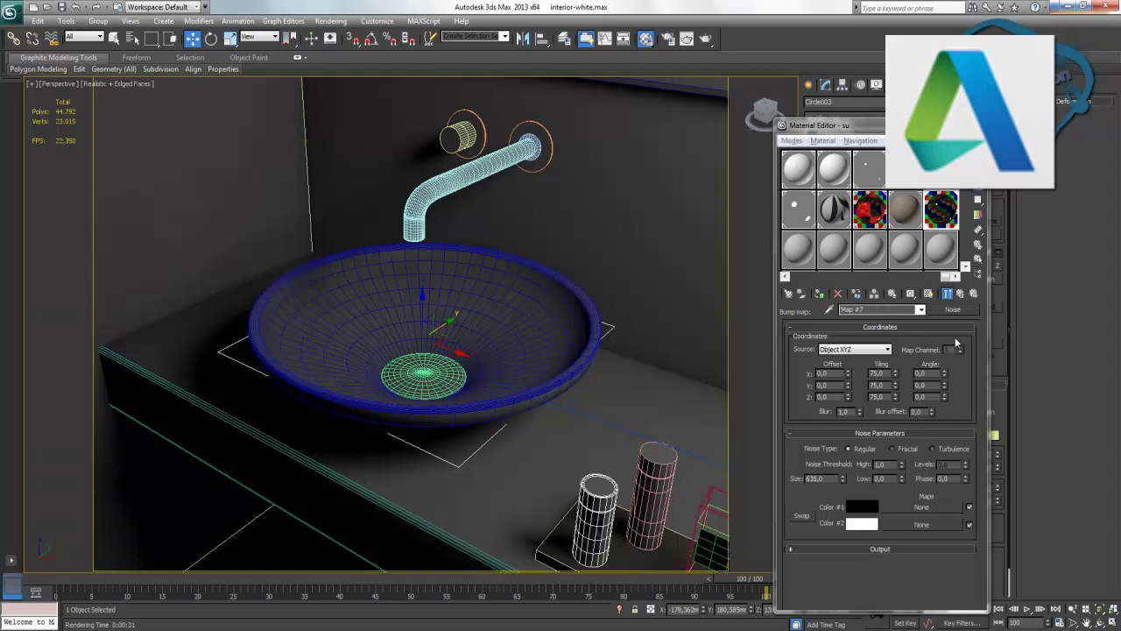
left_click(960, 293)
scroll(823, 543, "up", 5)
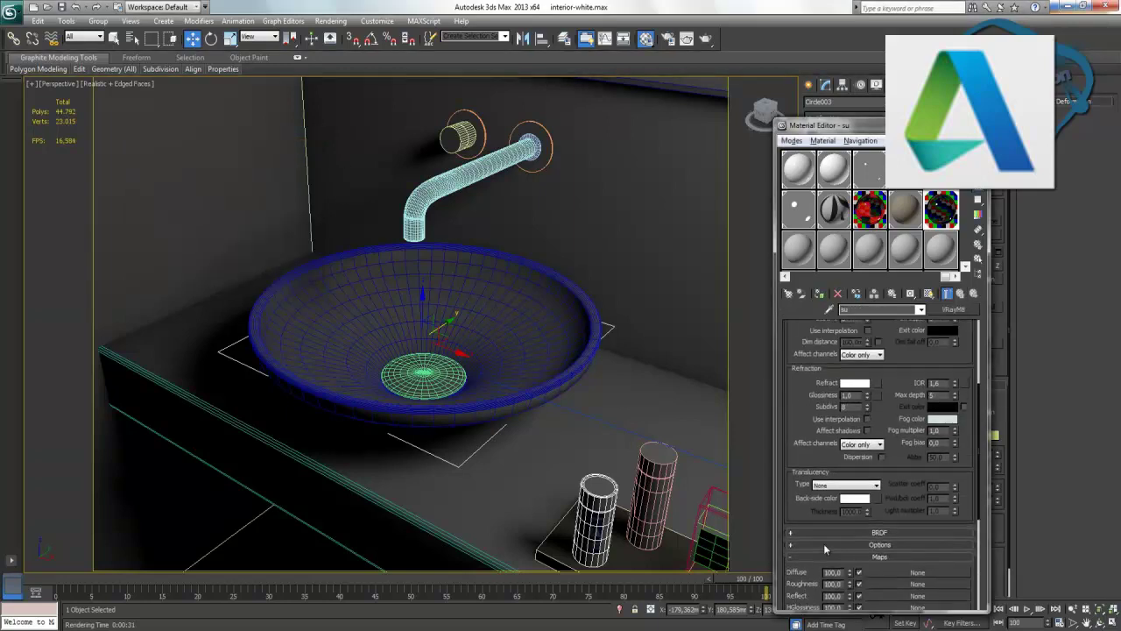
Render the water again, then open the bump slot's Noise map.
double_click(942, 430)
type("0,5")
key("shift+q")
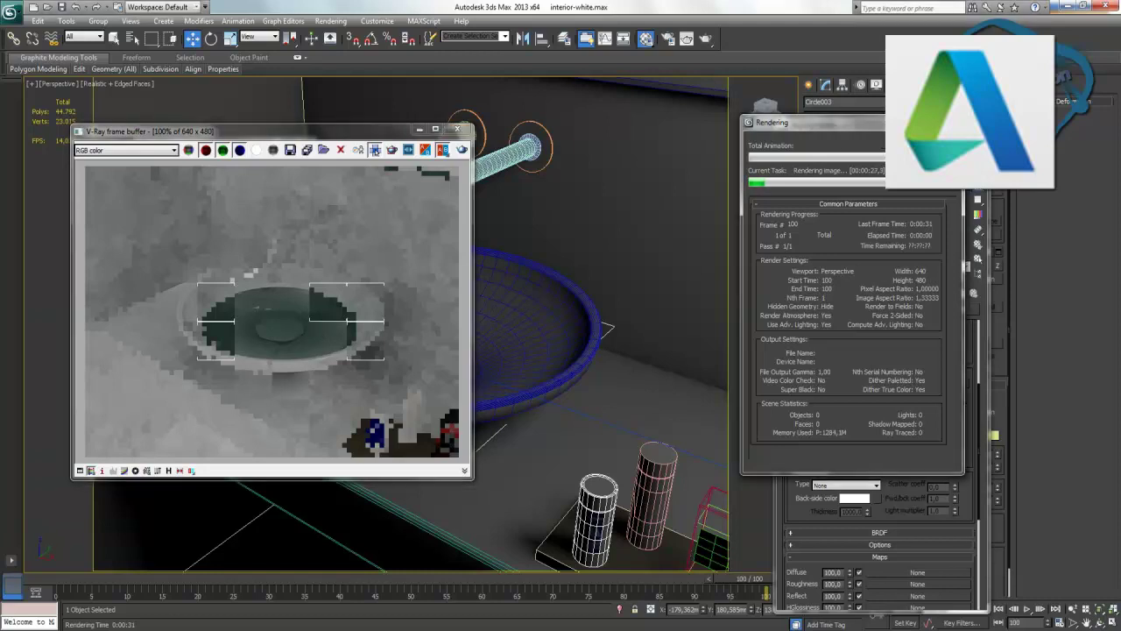
scroll(833, 333, "down", 5)
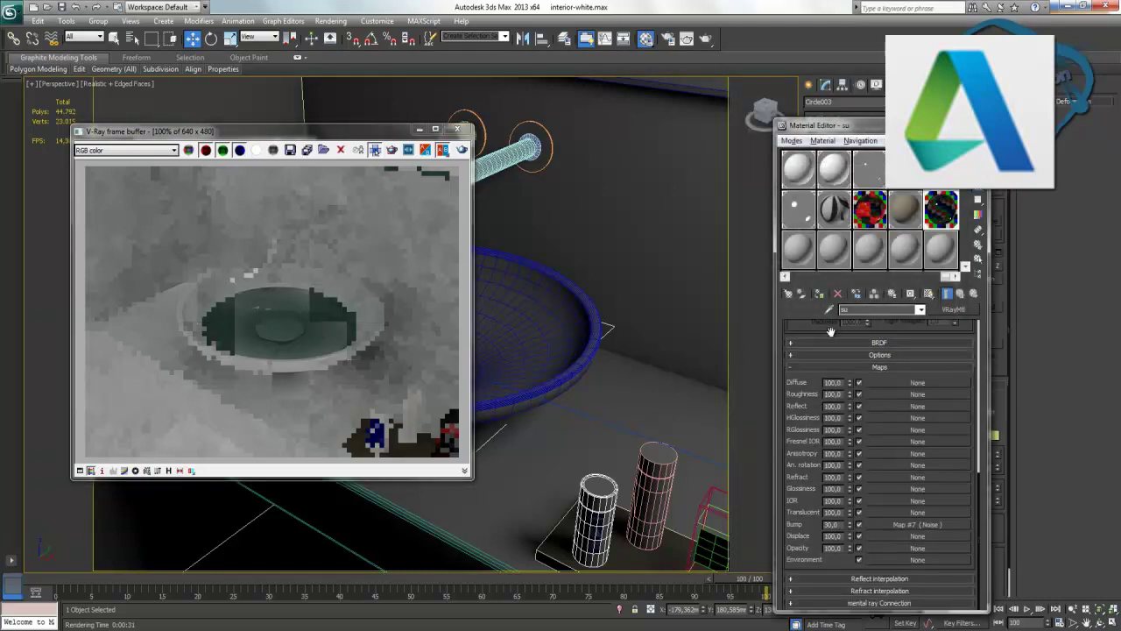
double_click(835, 525)
left_click(920, 525)
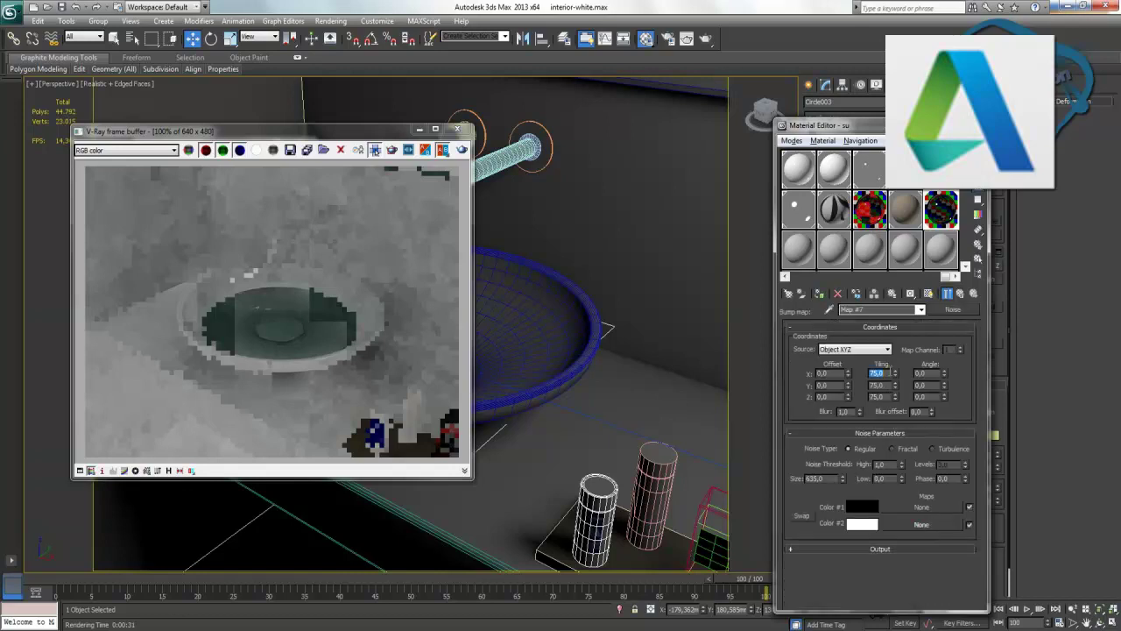
Change the Noise tiling on X, Y and Z from 75 to 100.
double_click(877, 373)
type("100")
key("Return")
double_click(877, 385)
type("10")
double_click(884, 397)
type("100")
key("Return")
Render the Perspective view in V-Ray to see the finer ripples at tiling 100.
key("shift+q")
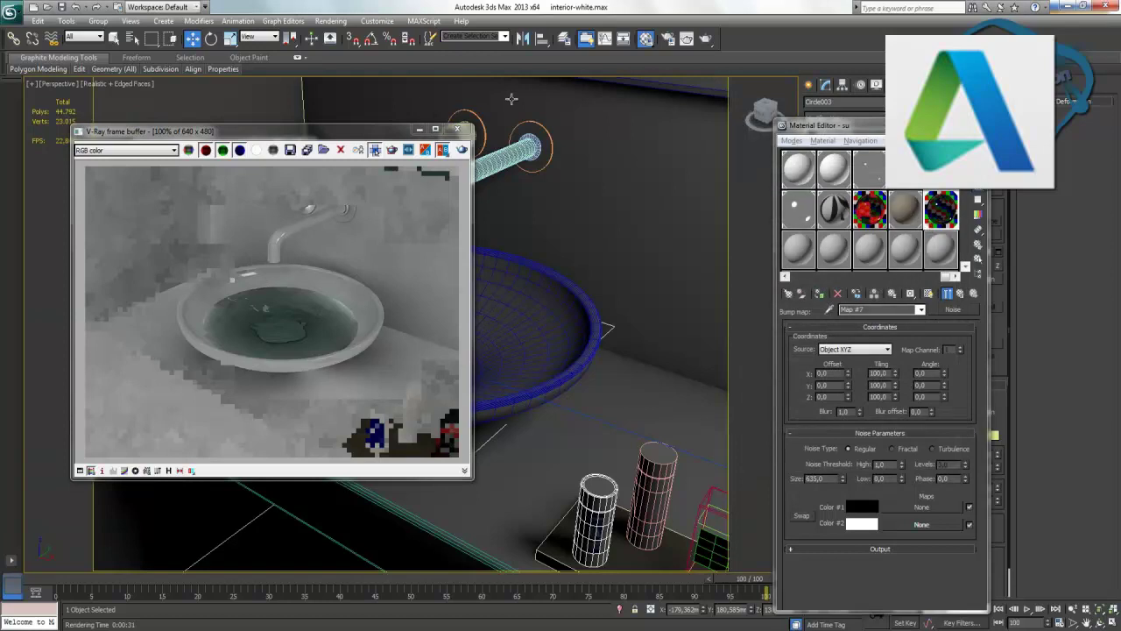
In Render Setup, raise Light cache subdivs from 200 to 1000 and render.
left_click(331, 21)
left_click(353, 49)
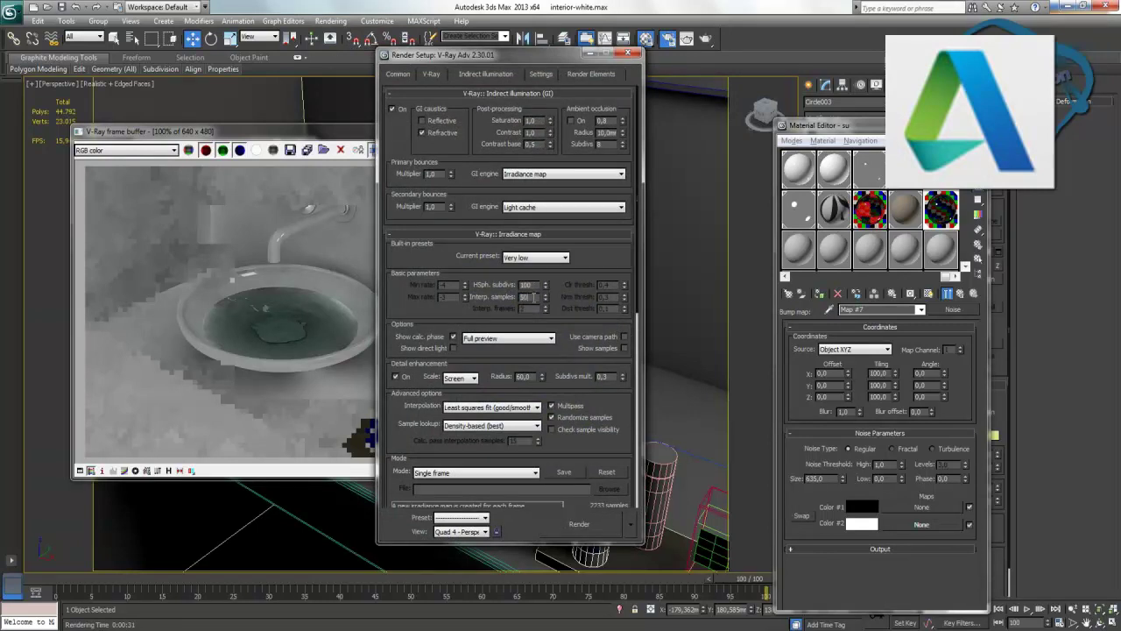
scroll(421, 441, "down", 2)
scroll(438, 456, "down", 2)
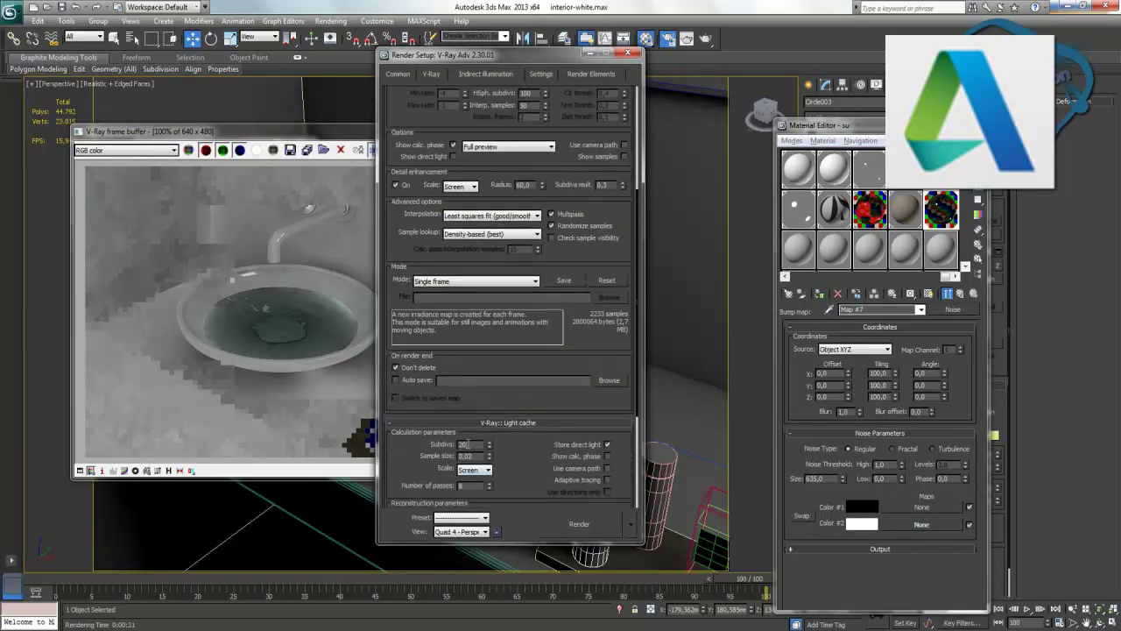
left_click(578, 522)
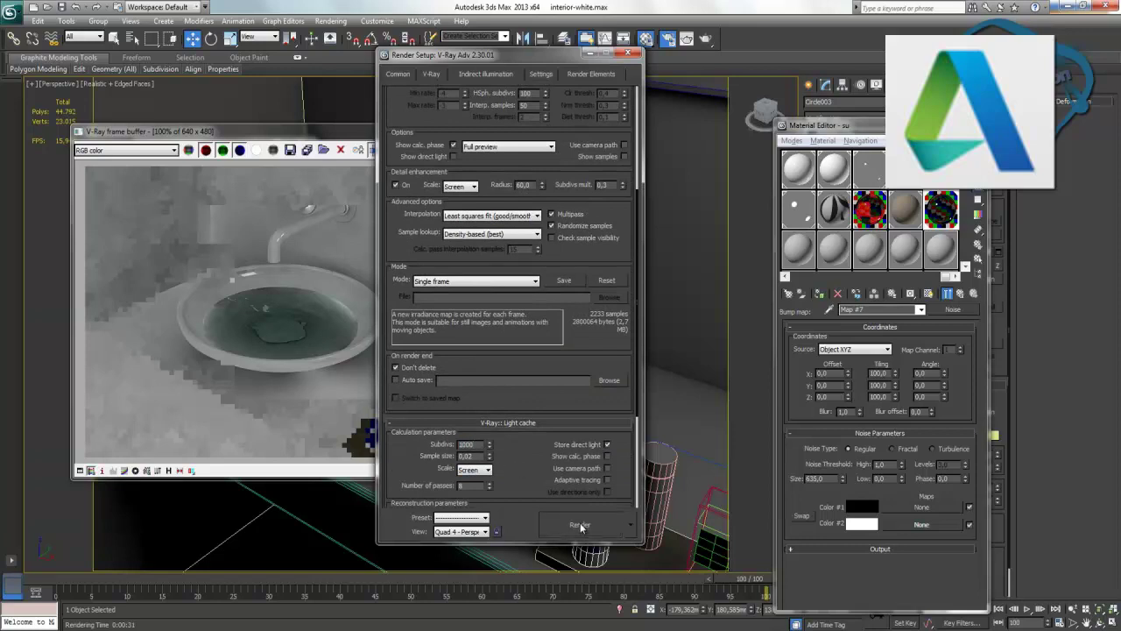